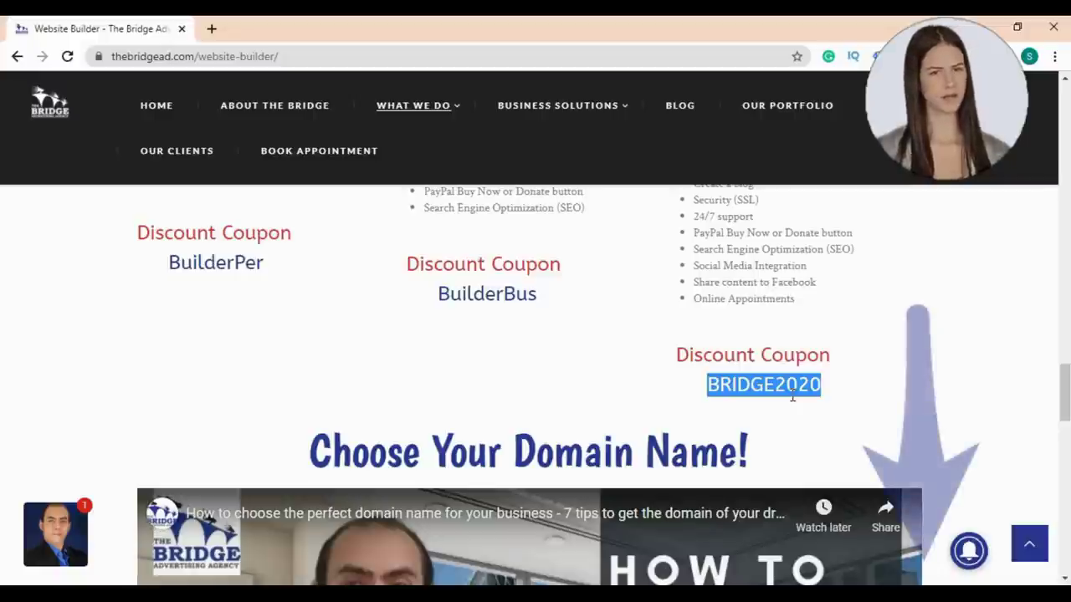
Step: Search for the domain name thebridgewebsitebuilder in the page's domain finder
{"action": "scroll", "coordinate": [862, 395], "scroll_direction": "down", "scroll_amount": 5}
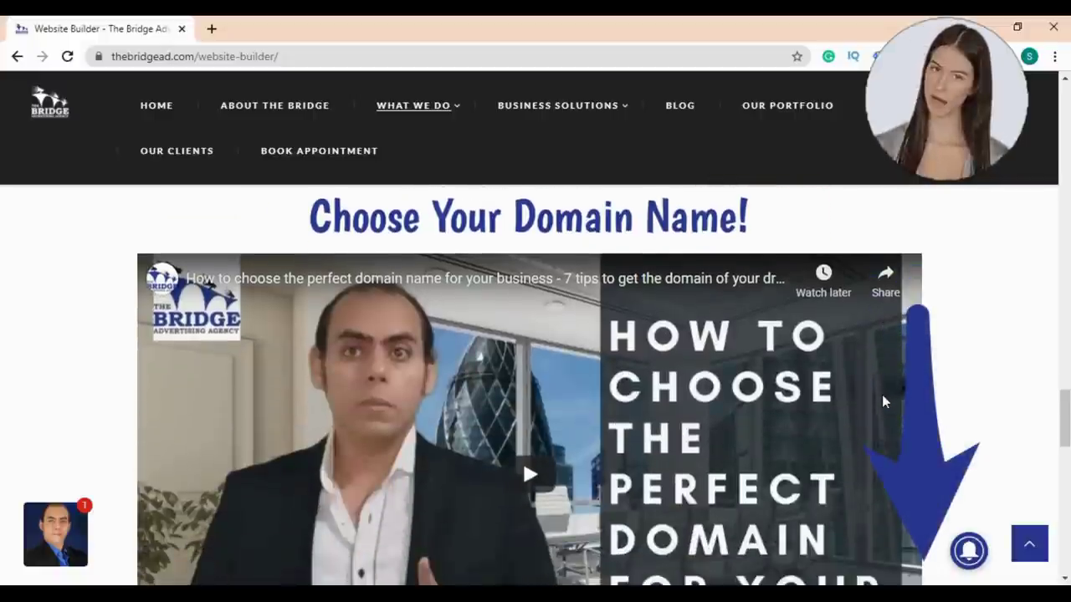
{"action": "scroll", "coordinate": [770, 424], "scroll_direction": "down", "scroll_amount": 4}
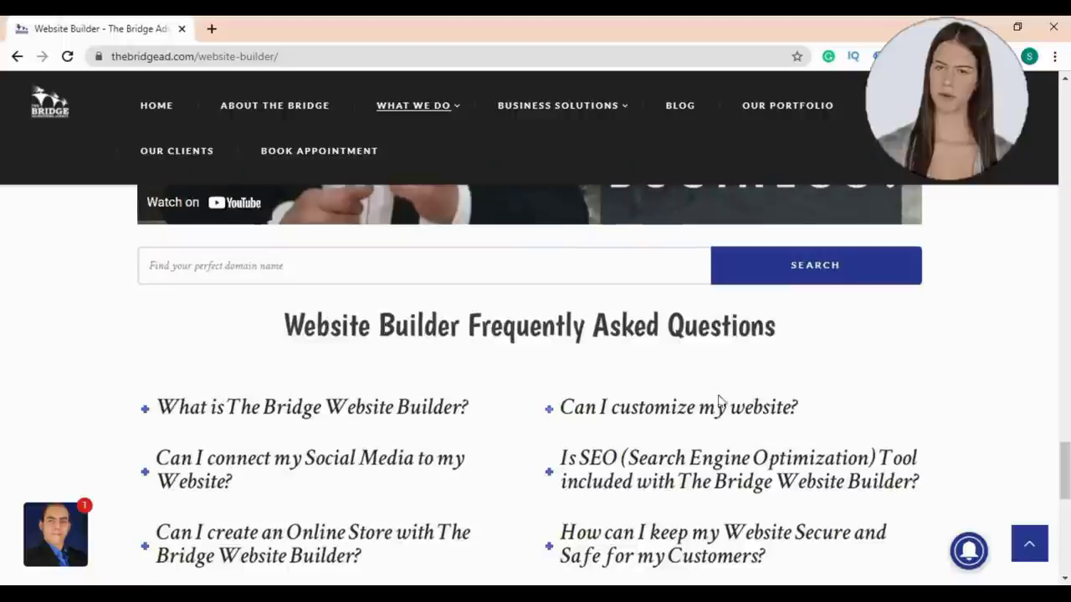
{"action": "scroll", "coordinate": [530, 318], "scroll_direction": "up", "scroll_amount": 1}
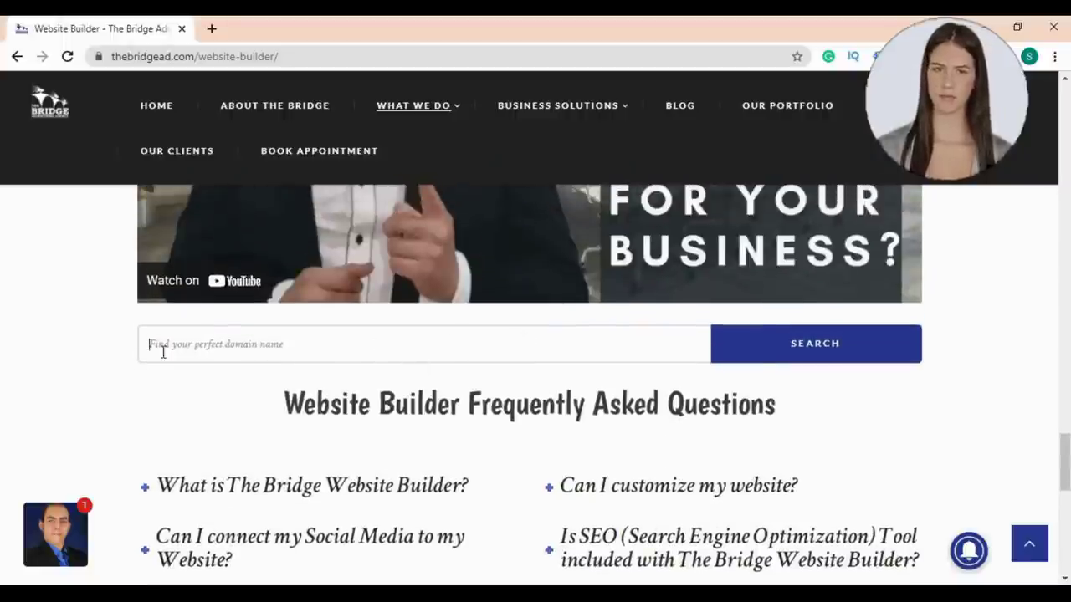
{"action": "type", "text": "thebridgewebsitebuilder"}
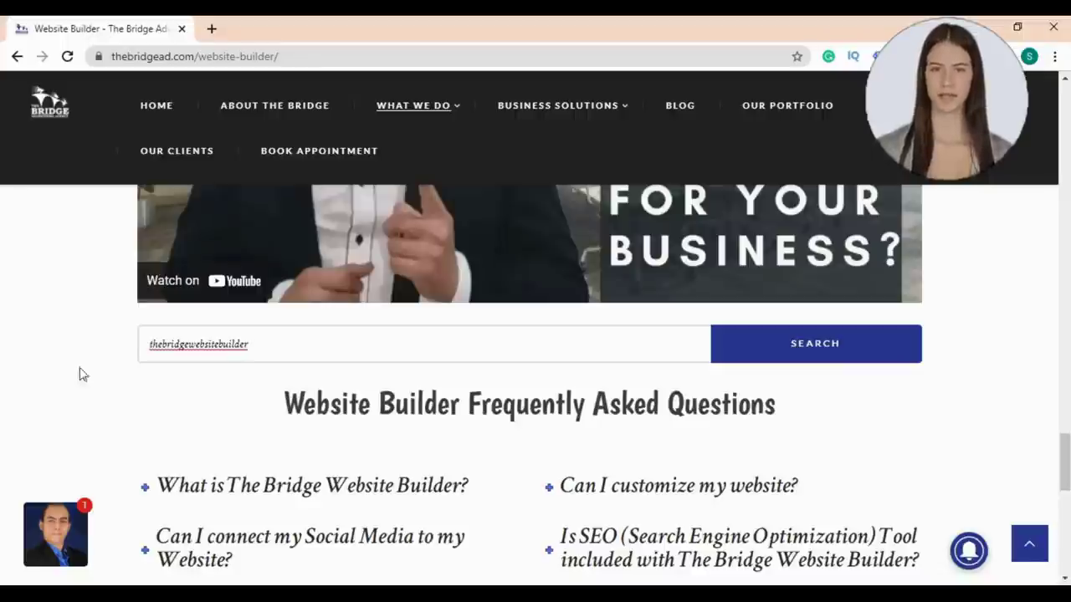
{"action": "left_click", "coordinate": [822, 353]}
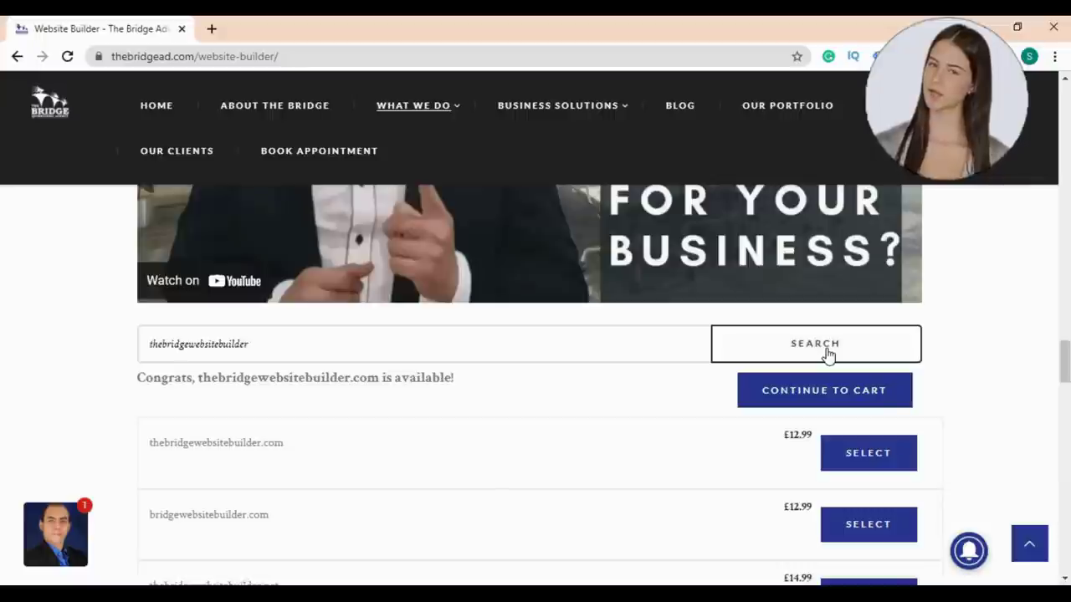
Step: Look through the list of available domain names, their extensions and their prices
{"action": "scroll", "coordinate": [989, 361], "scroll_direction": "down", "scroll_amount": 1}
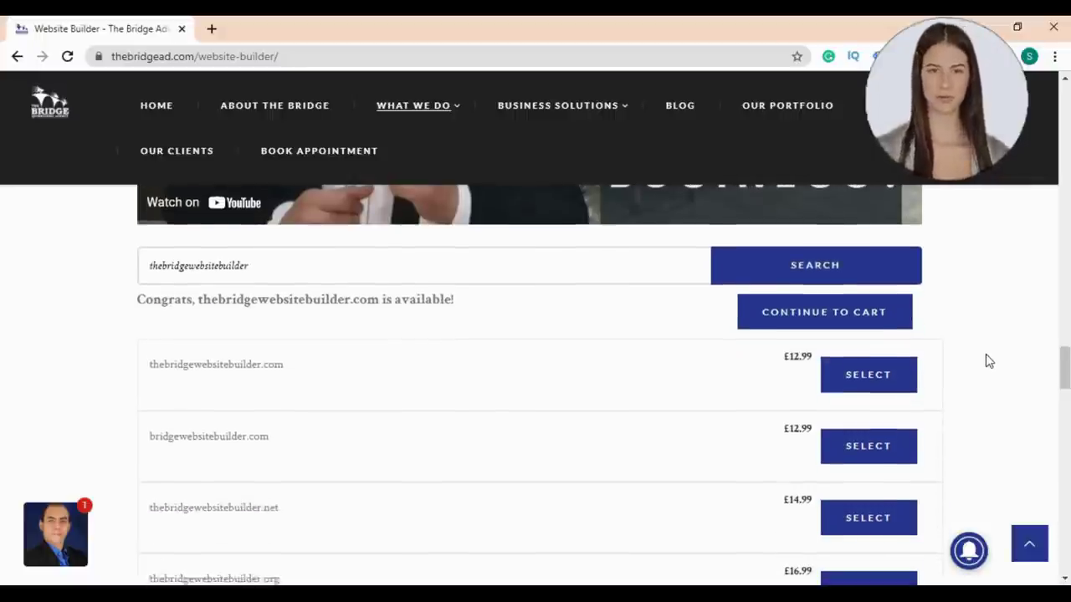
{"action": "scroll", "coordinate": [989, 360], "scroll_direction": "down", "scroll_amount": 2}
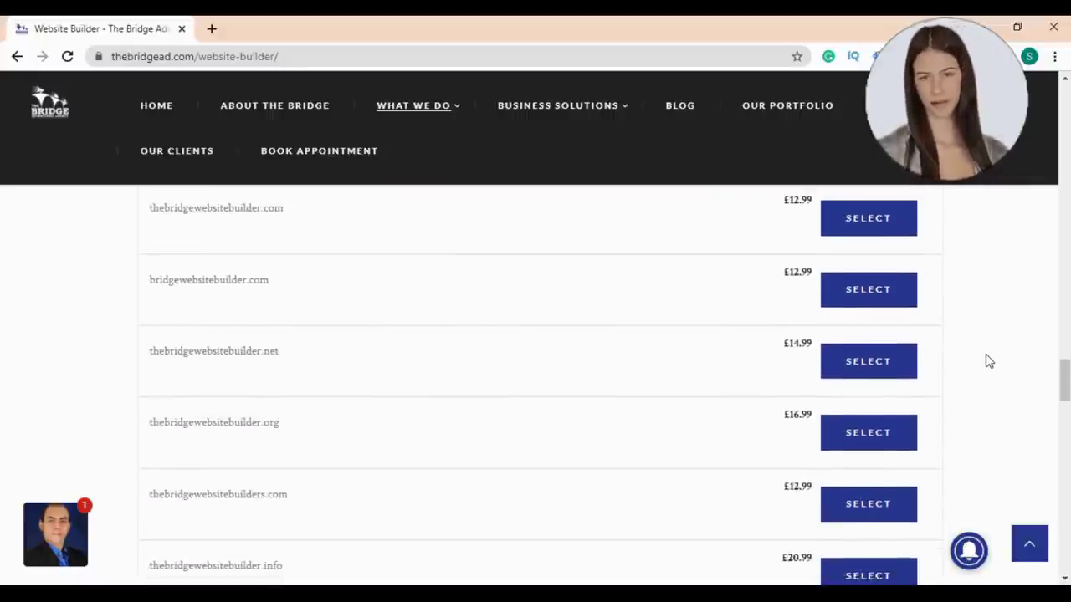
{"action": "scroll", "coordinate": [989, 360], "scroll_direction": "down", "scroll_amount": 2}
{"action": "scroll", "coordinate": [988, 360], "scroll_direction": "down", "scroll_amount": 8}
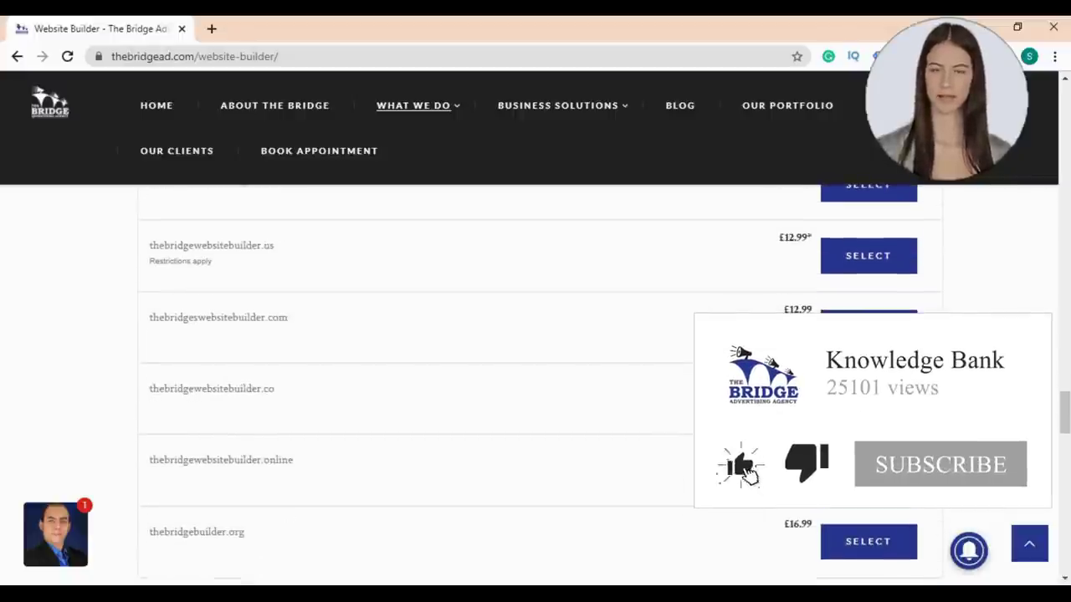
{"action": "scroll", "coordinate": [989, 360], "scroll_direction": "down", "scroll_amount": 5}
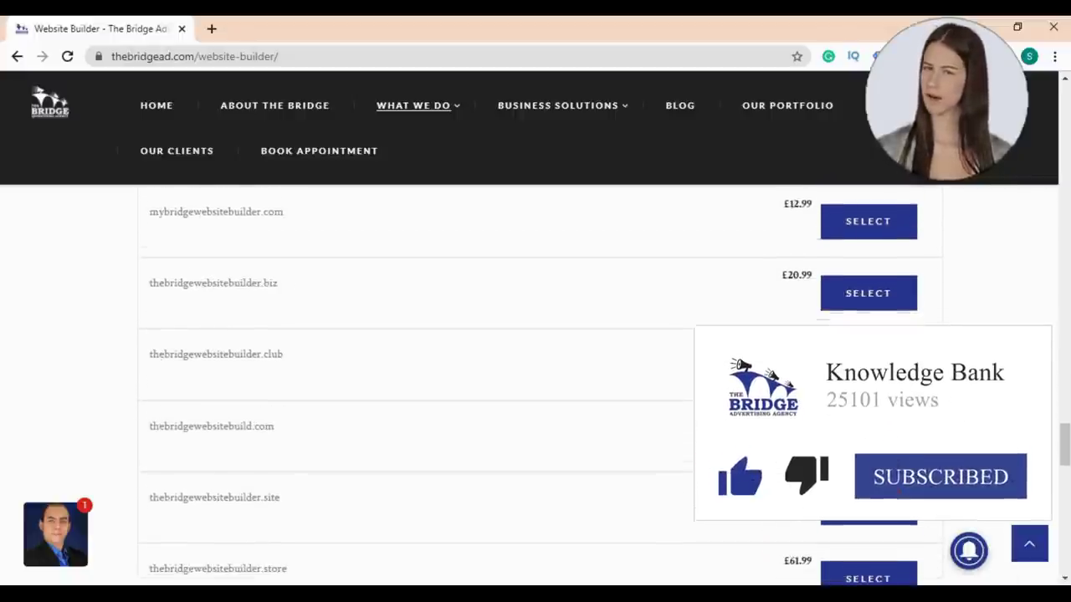
{"action": "scroll", "coordinate": [989, 360], "scroll_direction": "down", "scroll_amount": 1}
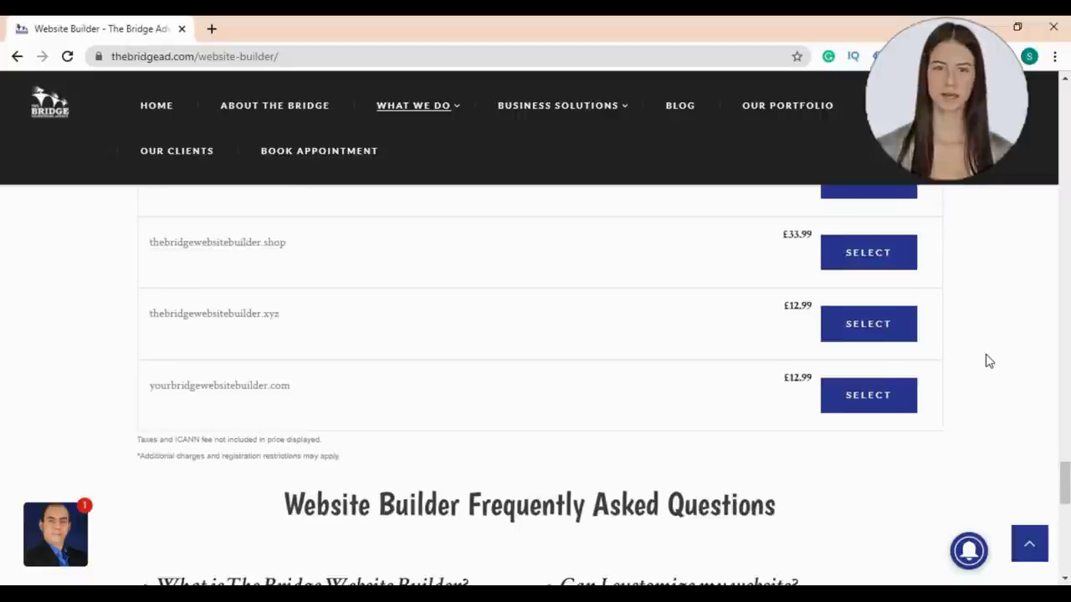
{"action": "scroll", "coordinate": [989, 360], "scroll_direction": "up", "scroll_amount": 8}
{"action": "scroll", "coordinate": [988, 361], "scroll_direction": "up", "scroll_amount": 8}
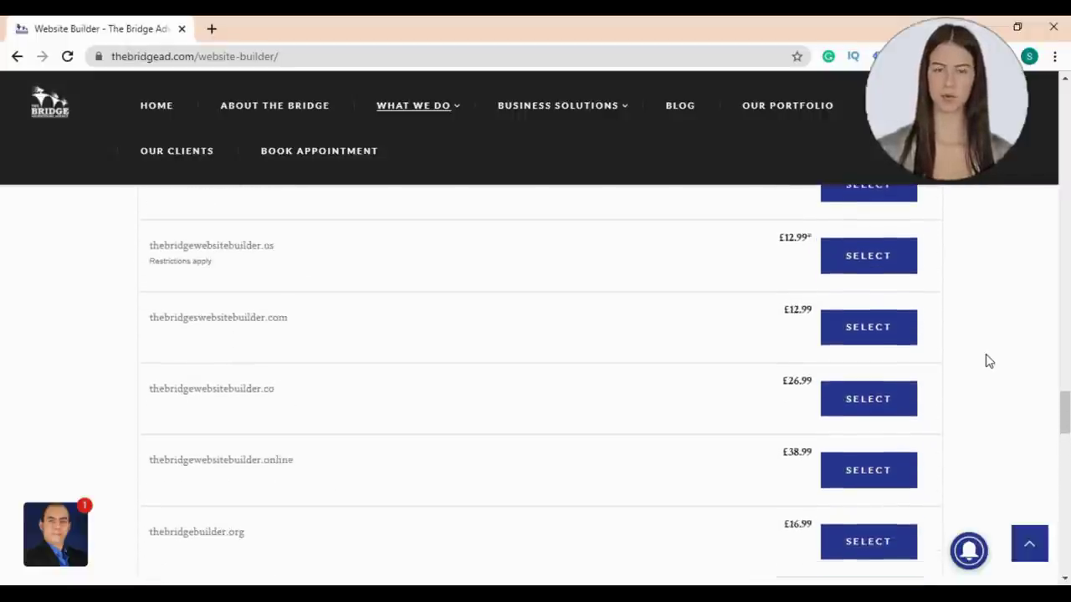
Step: Select the domain thebridgewebsitebuilder.com from the results and continue to the cart
{"action": "scroll", "coordinate": [989, 360], "scroll_direction": "up", "scroll_amount": 2}
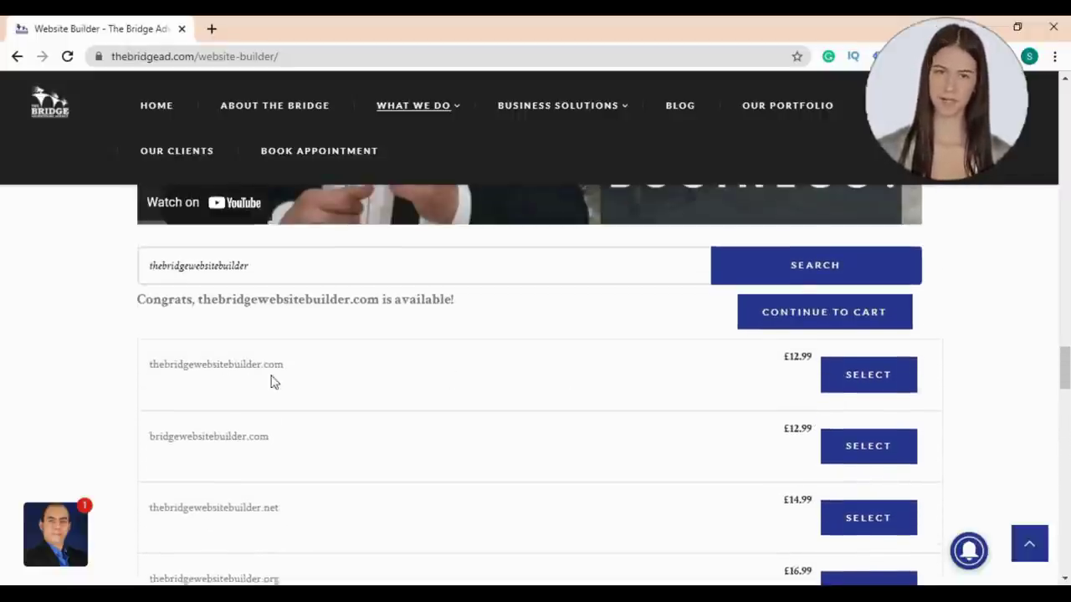
{"action": "left_click", "coordinate": [879, 381]}
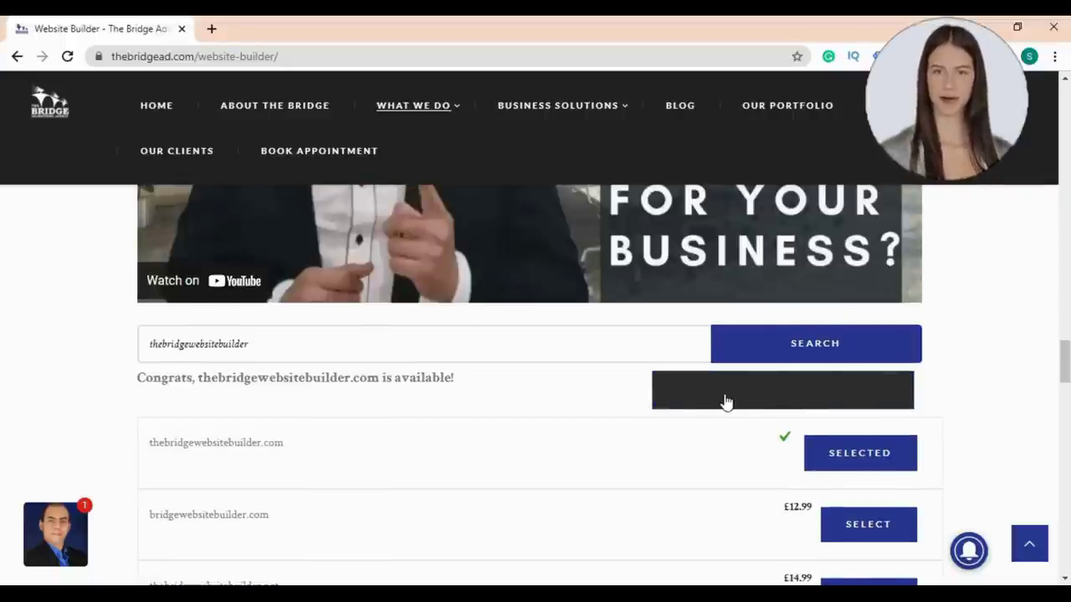
{"action": "left_click", "coordinate": [844, 402]}
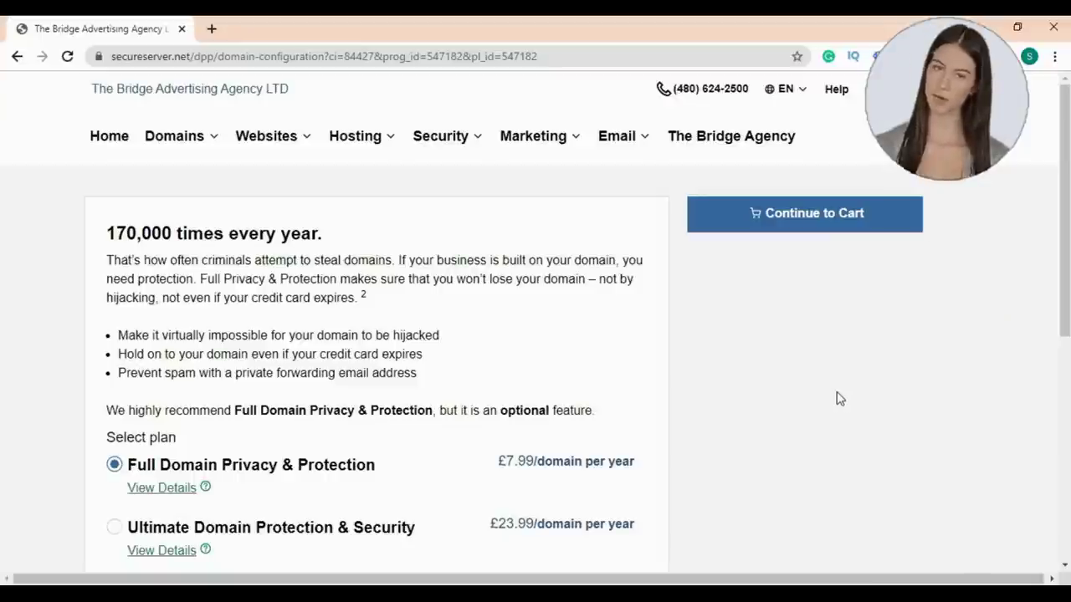
Step: Read the details of the Full Domain Privacy & Protection and Ultimate Domain Protection & Security plans
{"action": "scroll", "coordinate": [576, 311], "scroll_direction": "down", "scroll_amount": 1}
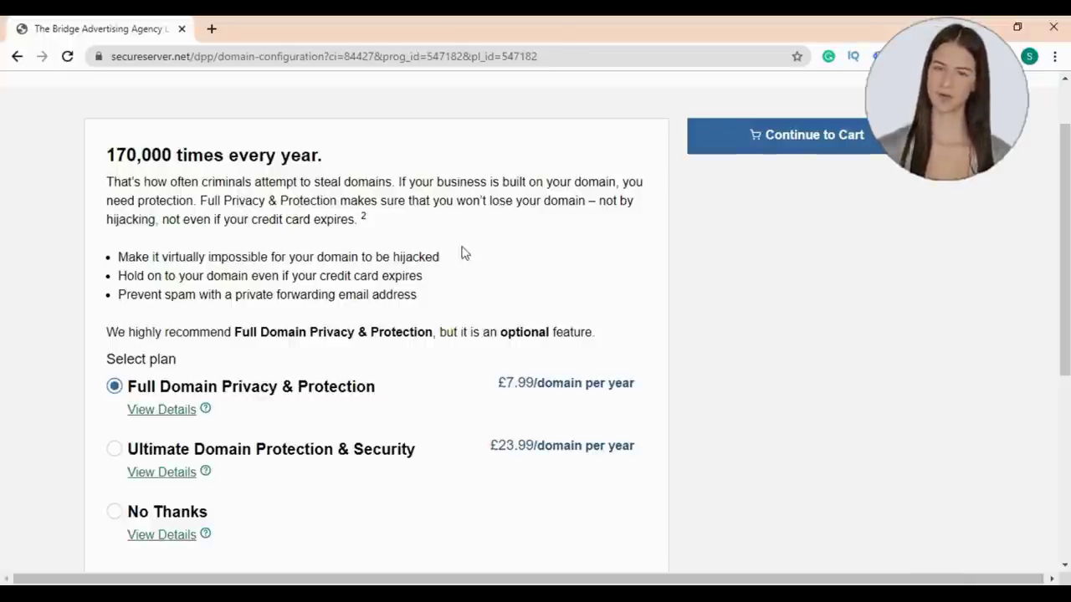
{"action": "scroll", "coordinate": [575, 264], "scroll_direction": "down", "scroll_amount": 1}
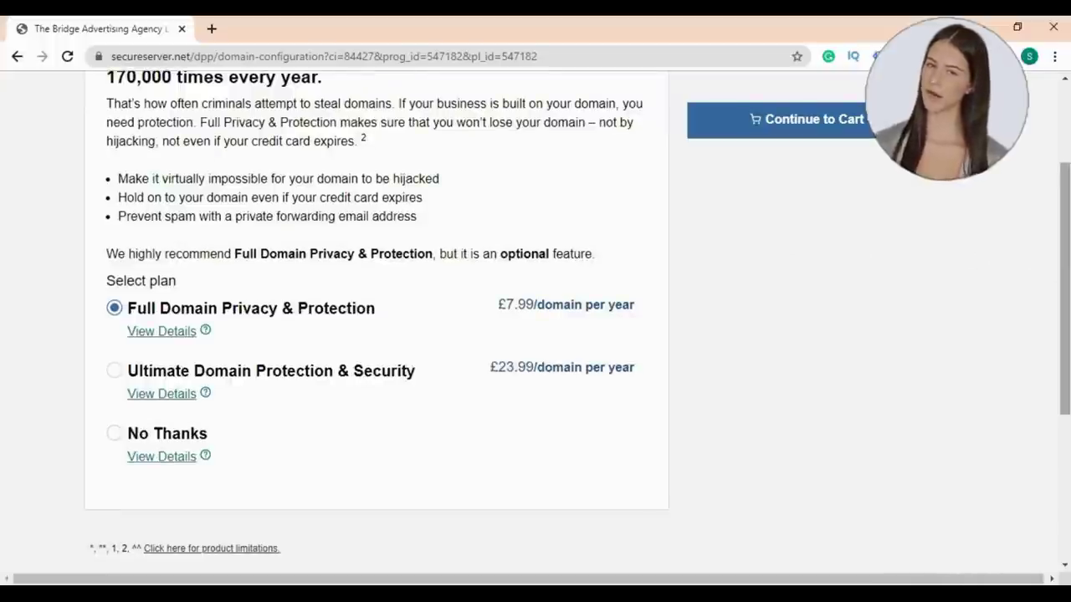
{"action": "scroll", "coordinate": [1067, 266], "scroll_direction": "up", "scroll_amount": 1}
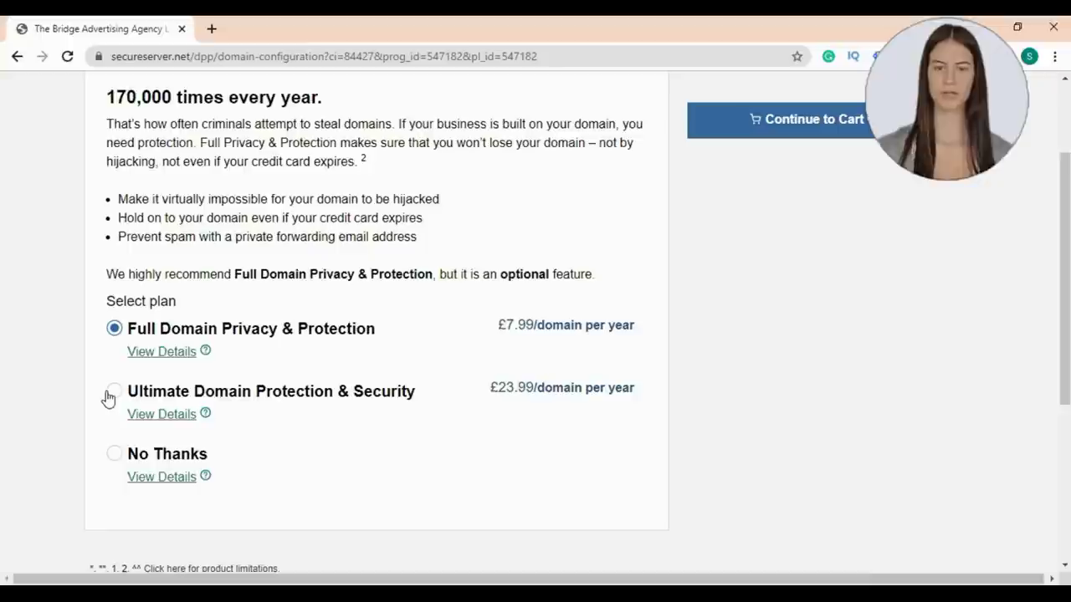
{"action": "left_click", "coordinate": [207, 352]}
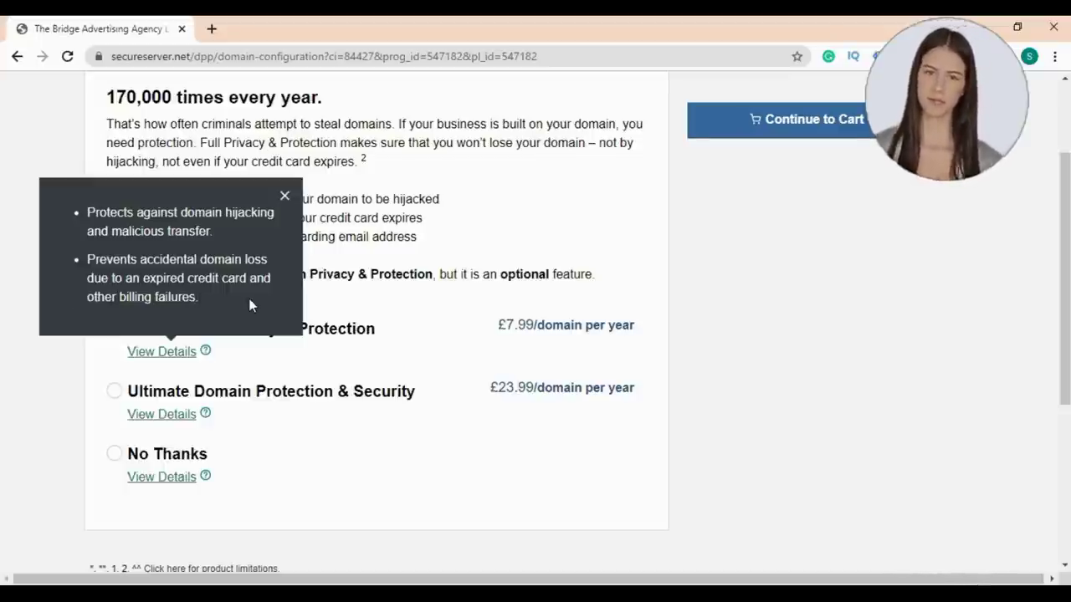
{"action": "left_click", "coordinate": [206, 416]}
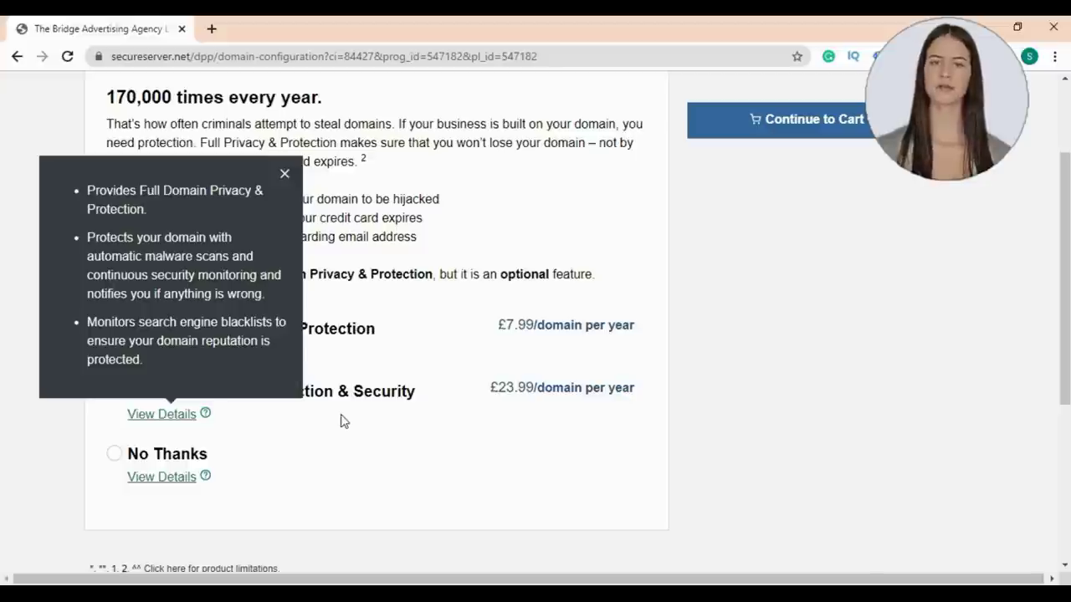
Step: Decline domain protection by choosing No Thanks and continue to the cart
{"action": "left_click", "coordinate": [609, 467]}
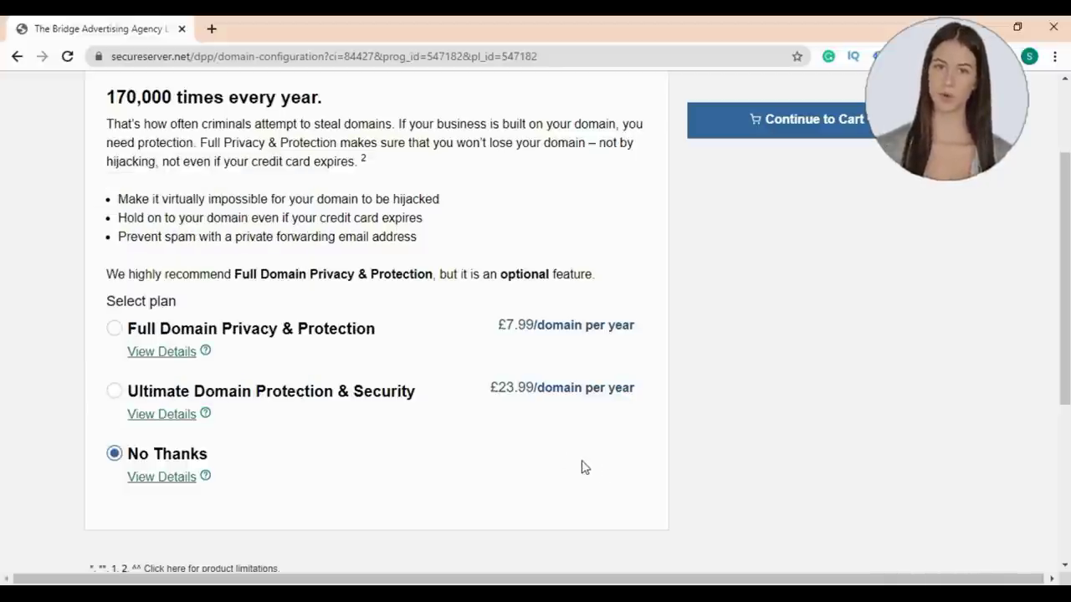
{"action": "left_click", "coordinate": [812, 122]}
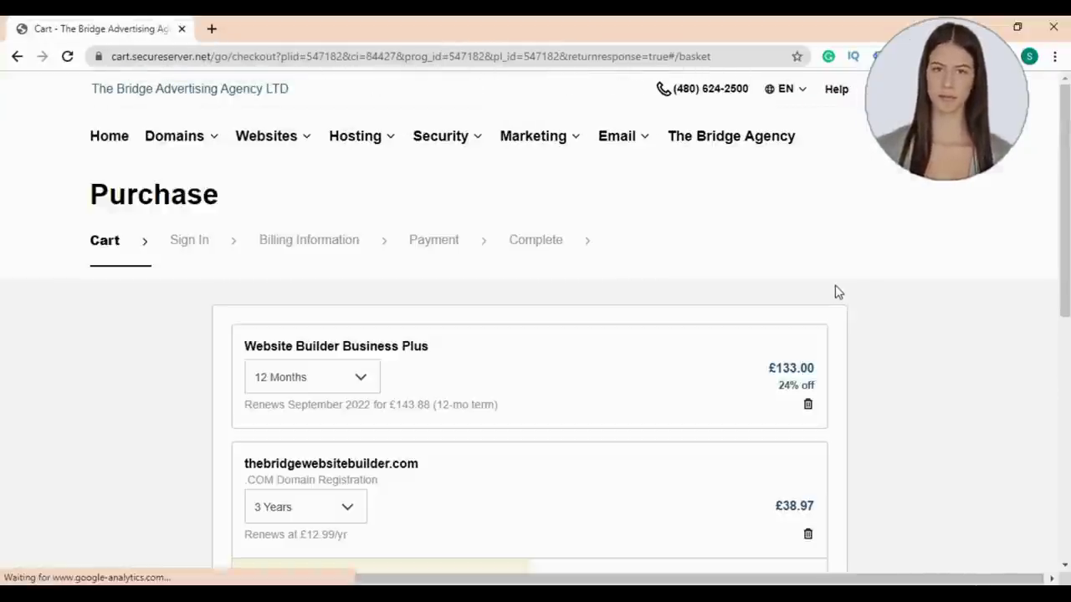
Step: Set the Website Builder Business Plus subscription term to 1 Month in the cart
{"action": "scroll", "coordinate": [836, 292], "scroll_direction": "down", "scroll_amount": 2}
{"action": "left_click", "coordinate": [340, 222]}
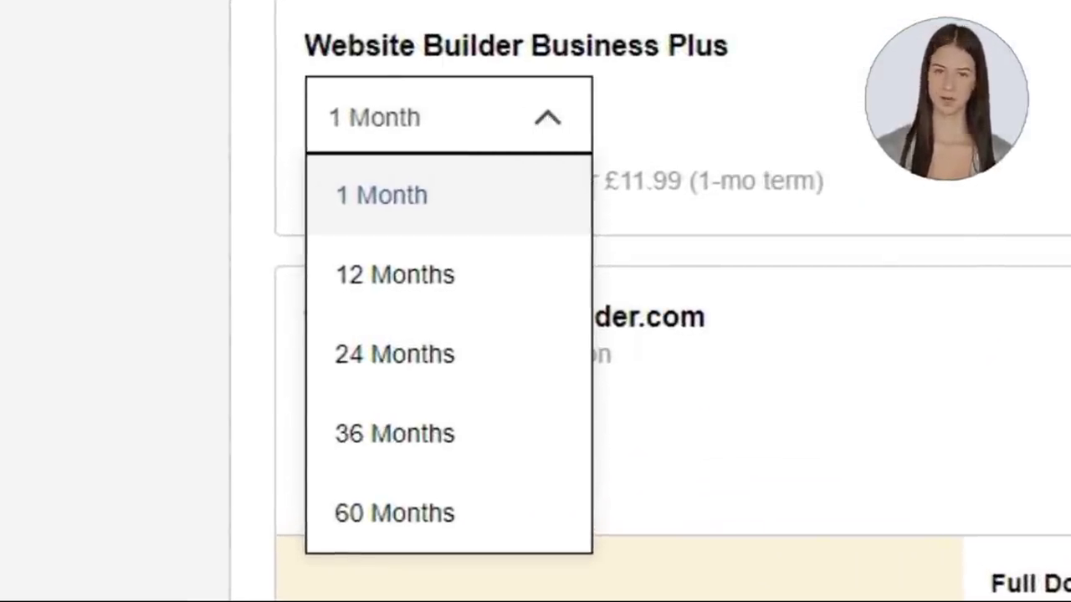
{"action": "left_click", "coordinate": [548, 124]}
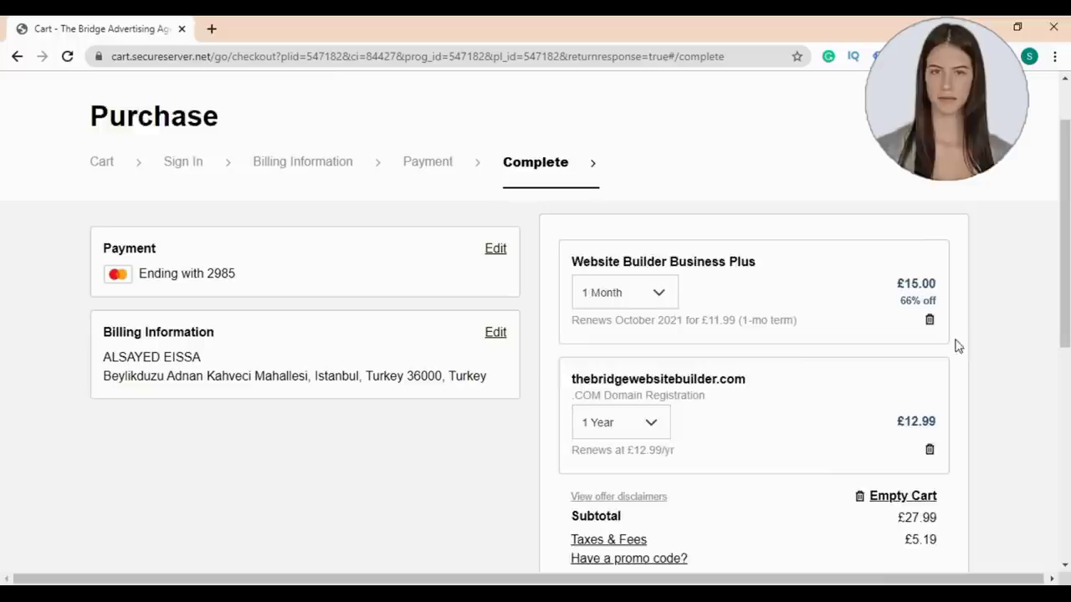
Step: Enter the copied discount coupon as the order's promo code and complete the purchase
{"action": "scroll", "coordinate": [958, 351], "scroll_direction": "down", "scroll_amount": 2}
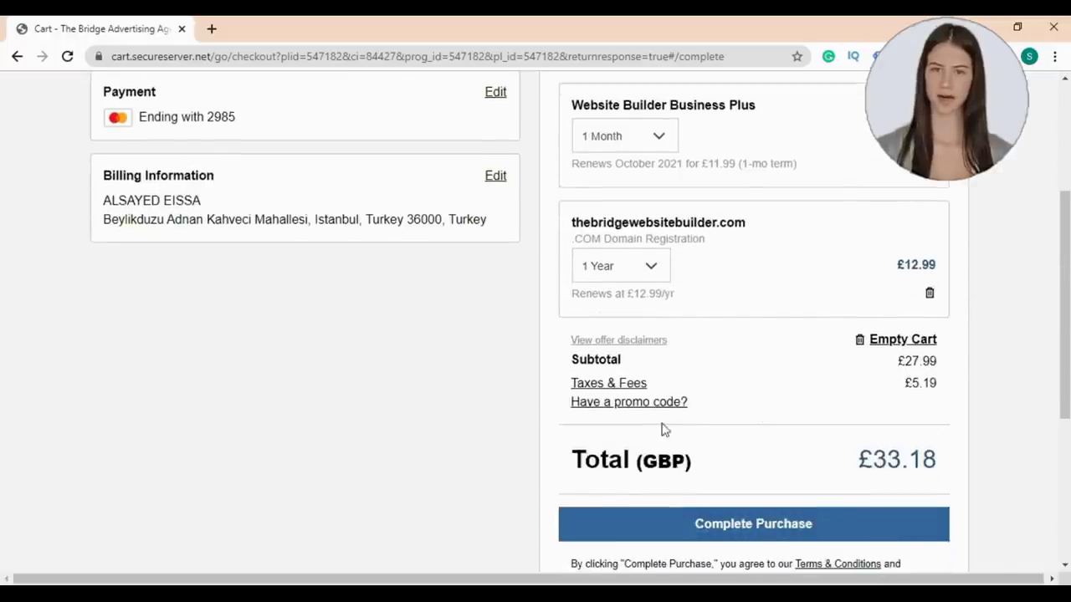
{"action": "left_click", "coordinate": [627, 404]}
{"action": "right_click", "coordinate": [345, 226]}
{"action": "left_click", "coordinate": [380, 346]}
{"action": "left_click", "coordinate": [307, 280]}
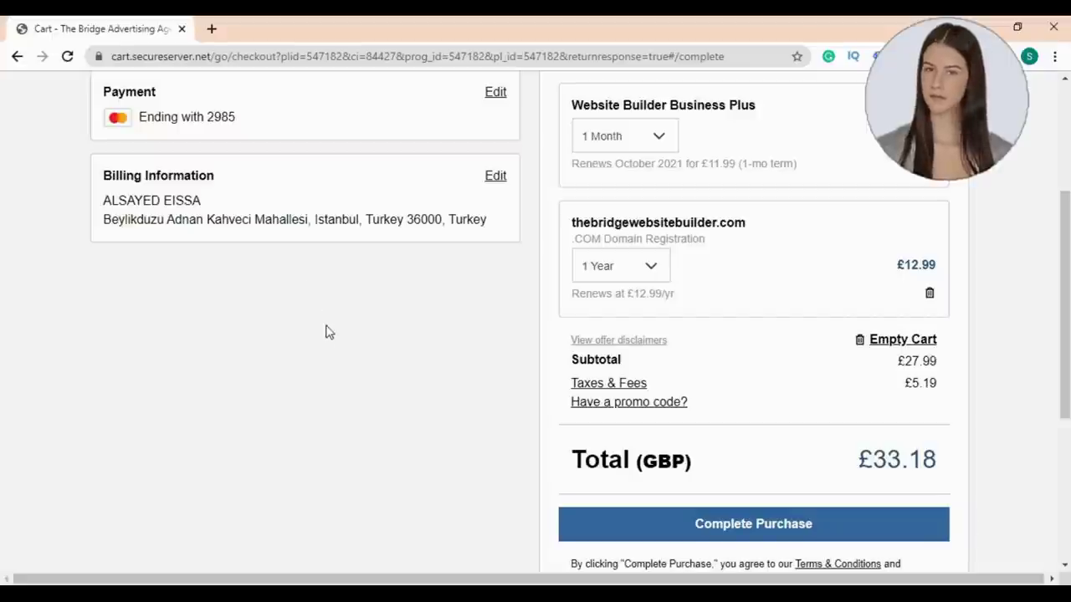
{"action": "scroll", "coordinate": [521, 318], "scroll_direction": "down", "scroll_amount": 2}
{"action": "left_click", "coordinate": [745, 372]}
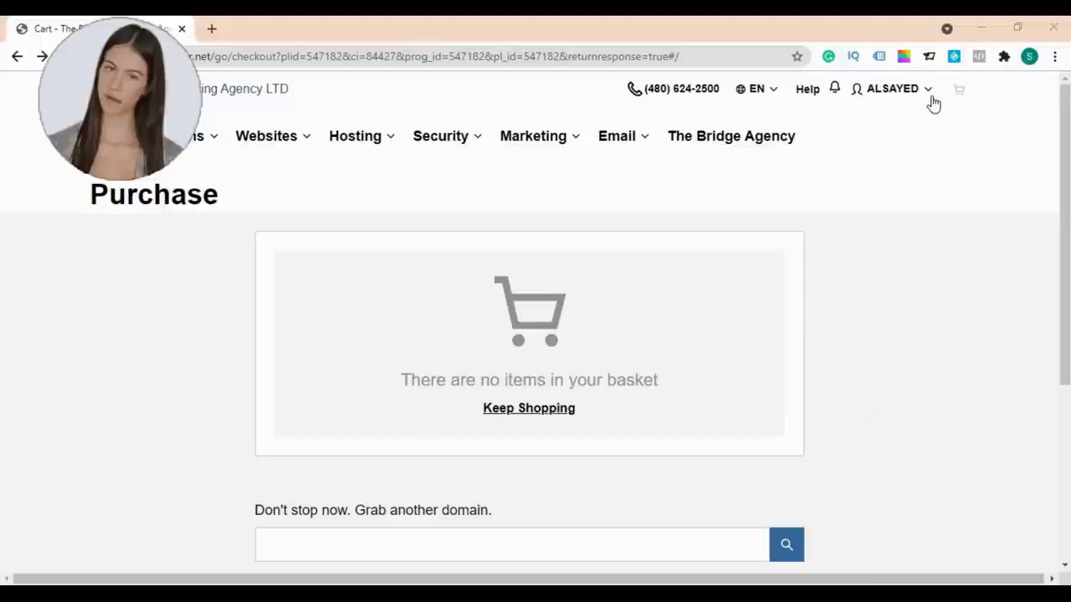
Step: Open the account's My Products page and start setting up the new Website Builder Business Plus website
{"action": "left_click", "coordinate": [929, 101]}
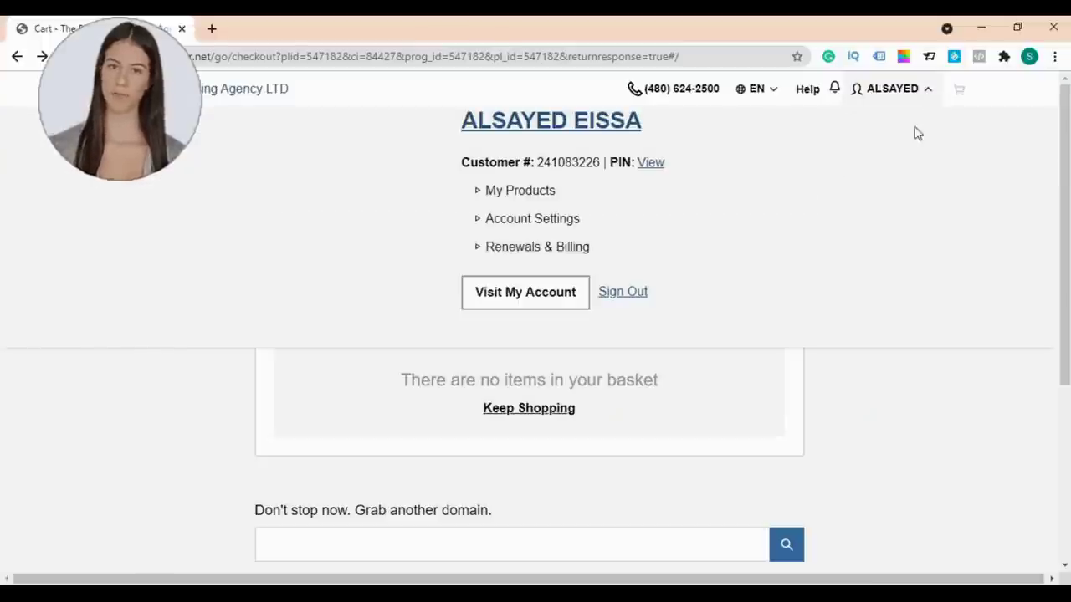
{"action": "left_click", "coordinate": [520, 191]}
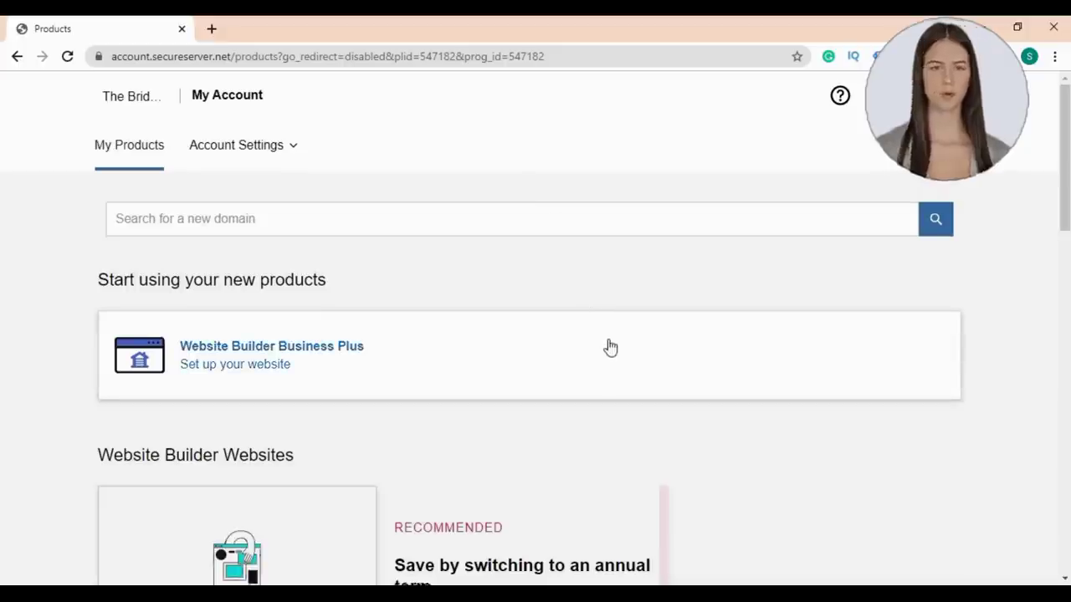
{"action": "scroll", "coordinate": [610, 348], "scroll_direction": "down", "scroll_amount": 2}
{"action": "scroll", "coordinate": [609, 348], "scroll_direction": "down", "scroll_amount": 3}
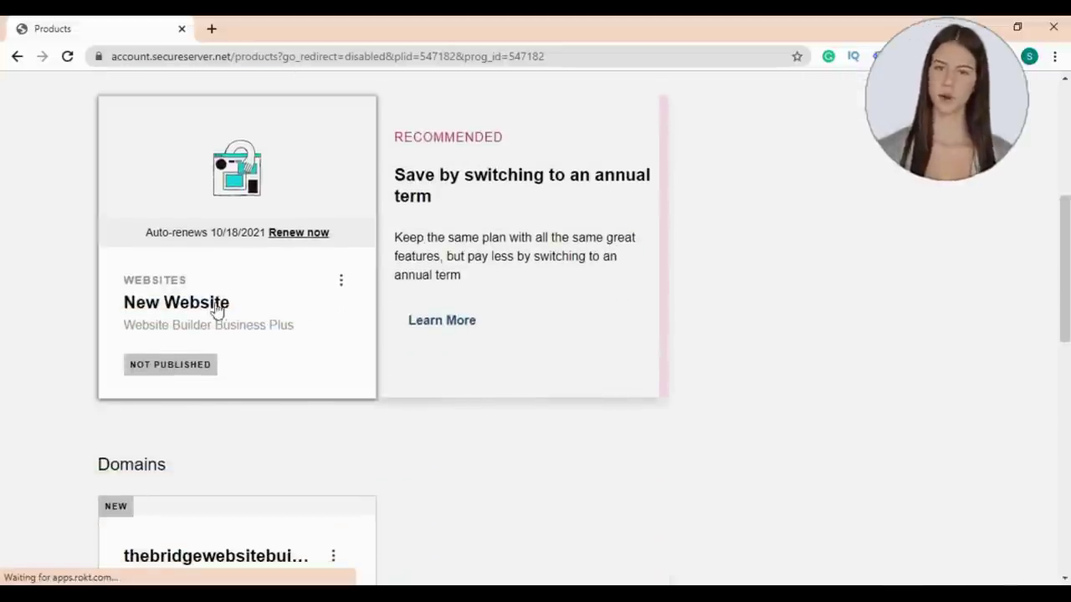
{"action": "scroll", "coordinate": [326, 382], "scroll_direction": "down", "scroll_amount": 3}
{"action": "scroll", "coordinate": [234, 401], "scroll_direction": "down", "scroll_amount": 2}
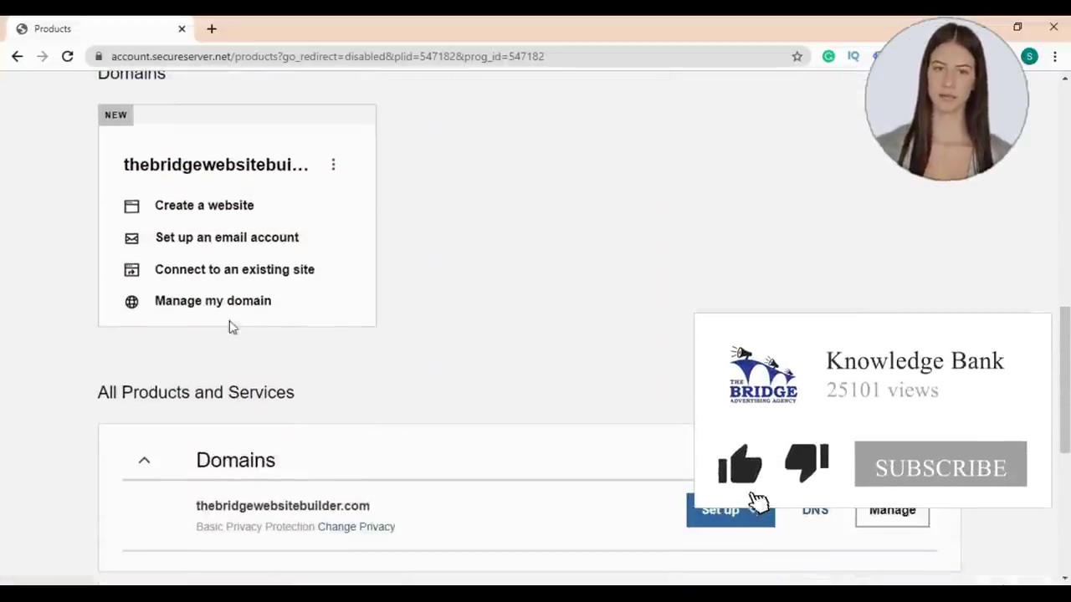
{"action": "scroll", "coordinate": [256, 399], "scroll_direction": "down", "scroll_amount": 2}
{"action": "scroll", "coordinate": [304, 397], "scroll_direction": "down", "scroll_amount": 2}
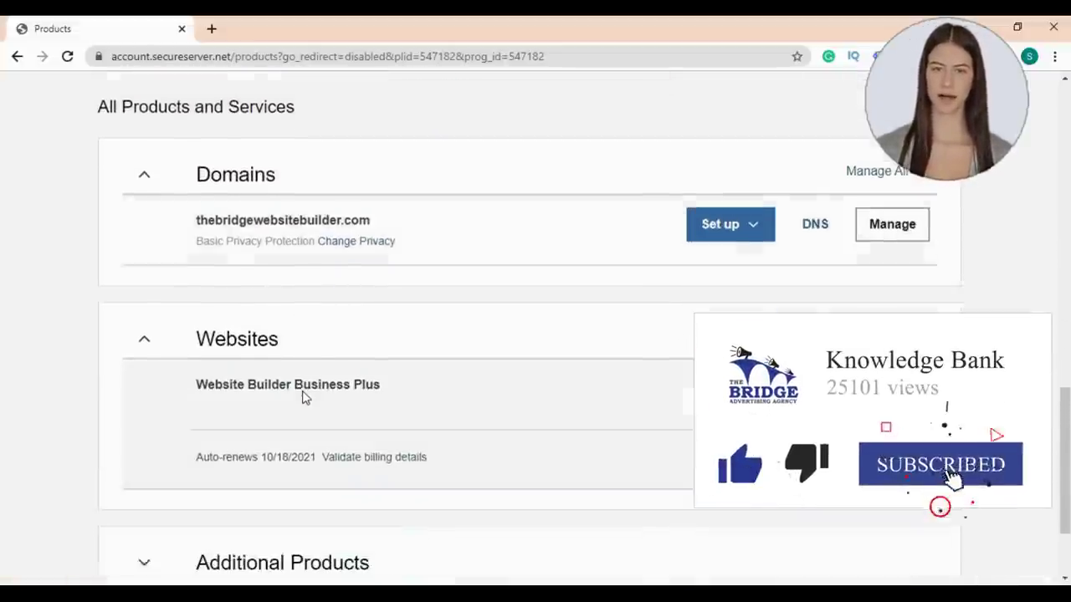
{"action": "scroll", "coordinate": [286, 407], "scroll_direction": "down", "scroll_amount": 1}
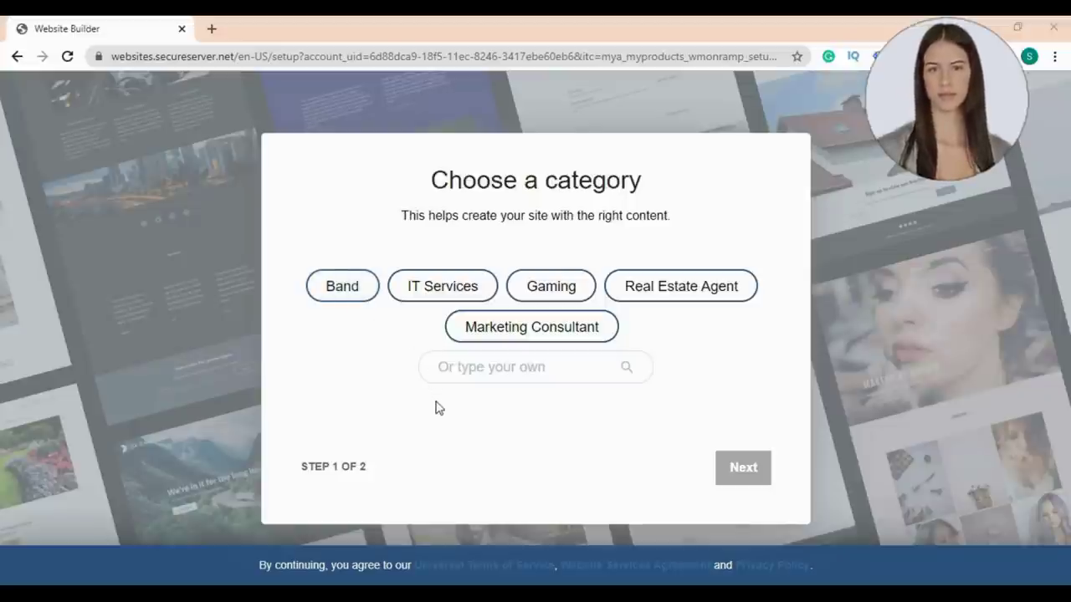
Step: Choose a site category from the suggestions for "bu" and name the site The Bridge Advertising Agency
{"action": "left_click", "coordinate": [507, 368]}
{"action": "type", "text": "bu"}
{"action": "left_click", "coordinate": [504, 400]}
{"action": "type", "text": "The Bridge Advertising Agency"}
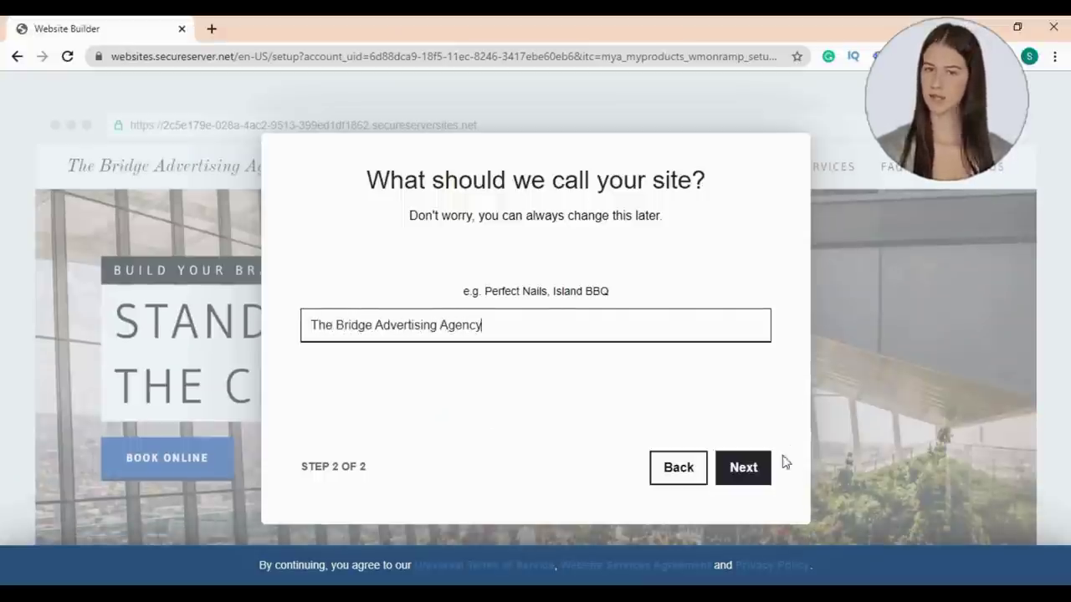
{"action": "left_click", "coordinate": [753, 467]}
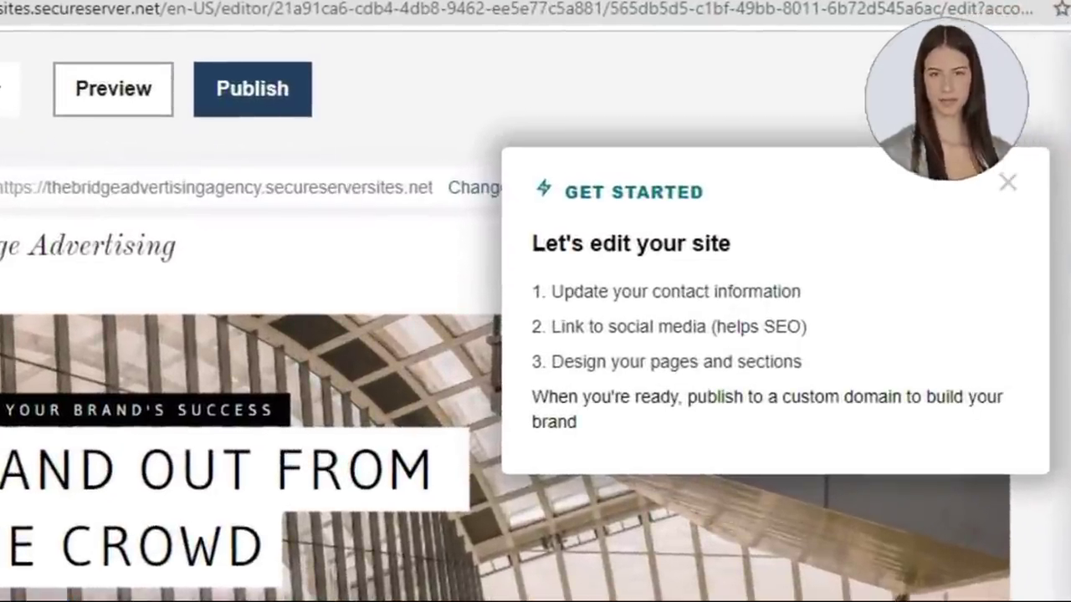
{"action": "scroll", "coordinate": [251, 419], "scroll_direction": "down", "scroll_amount": 1}
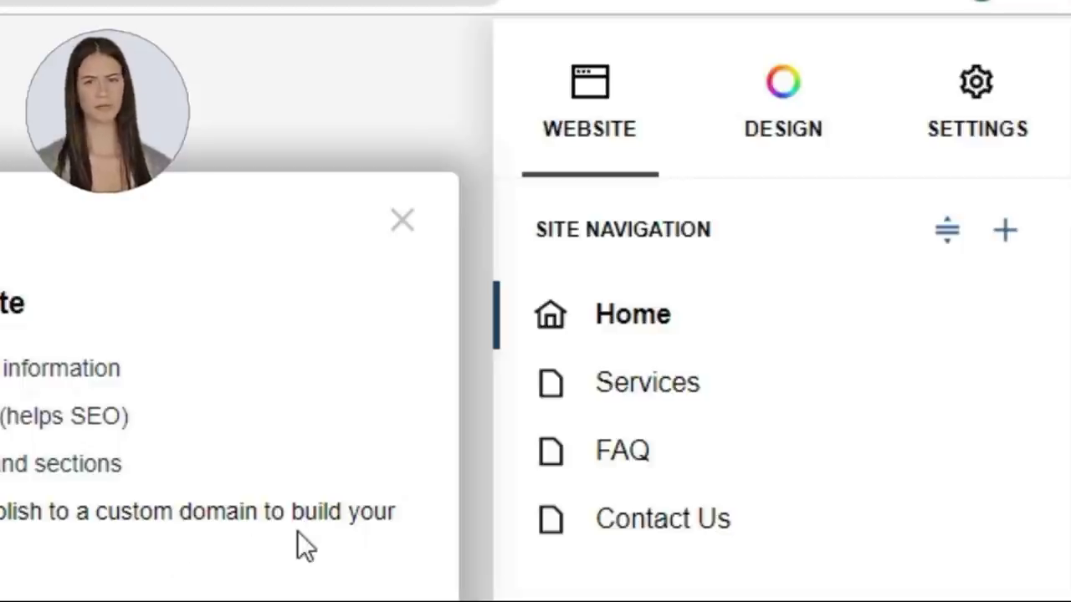
Step: Dismiss the welcome dialog and review the website's domain, site profile and analytics and tracking settings
{"action": "left_click", "coordinate": [402, 220]}
{"action": "left_click", "coordinate": [783, 100]}
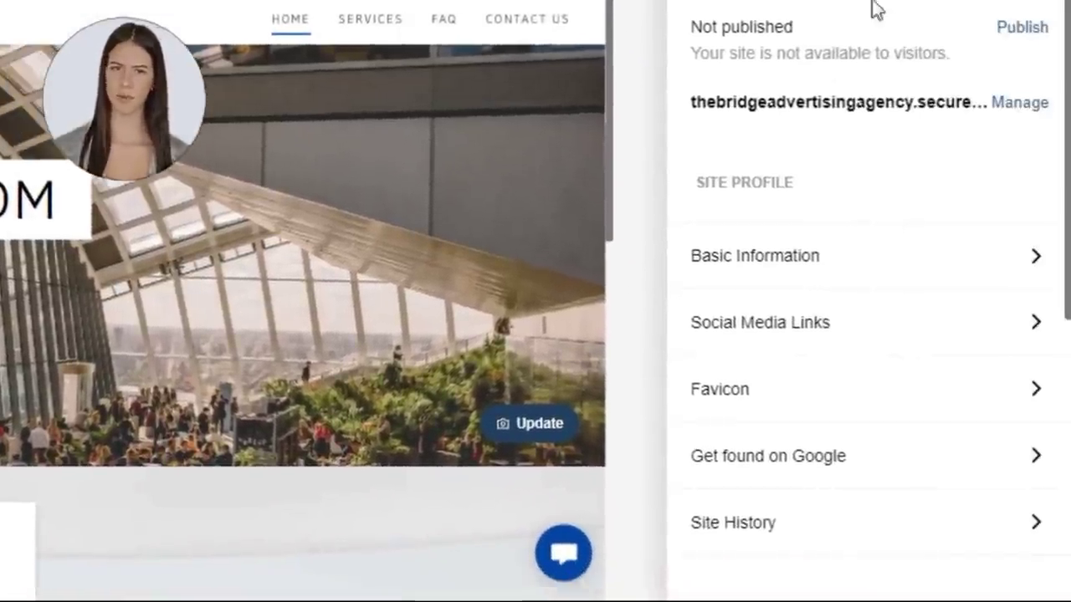
{"action": "scroll", "coordinate": [878, 102], "scroll_direction": "down", "scroll_amount": 3}
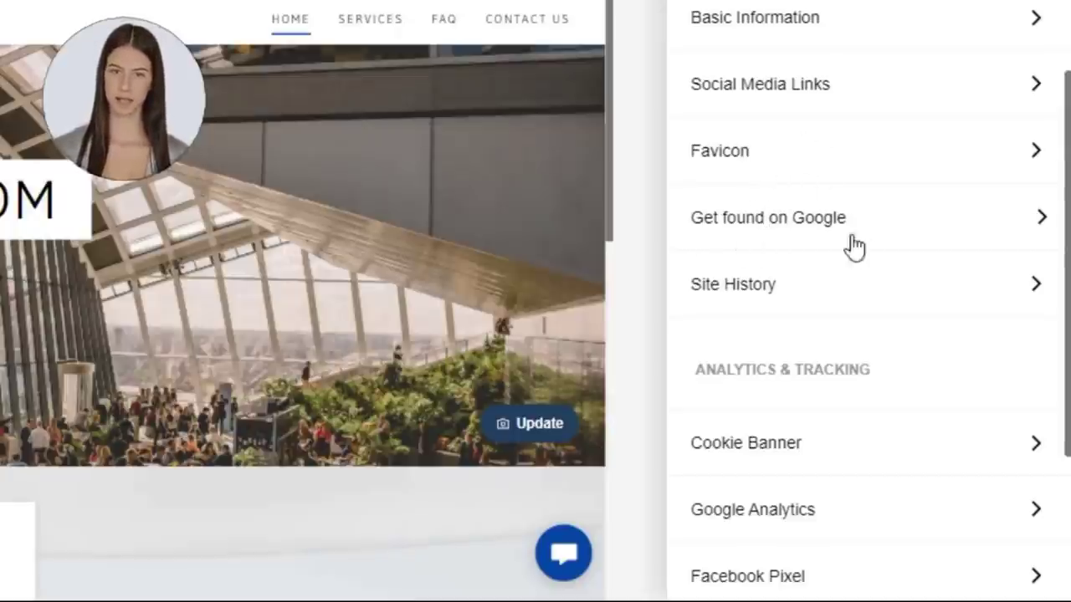
{"action": "scroll", "coordinate": [913, 246], "scroll_direction": "down", "scroll_amount": 1}
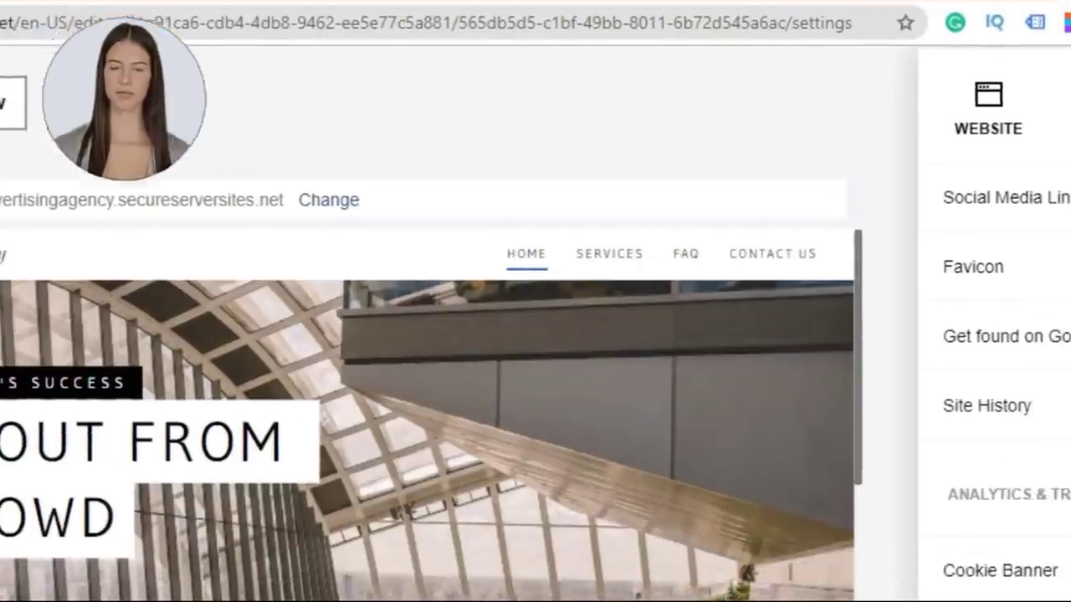
{"action": "scroll", "coordinate": [1008, 428], "scroll_direction": "down", "scroll_amount": 1}
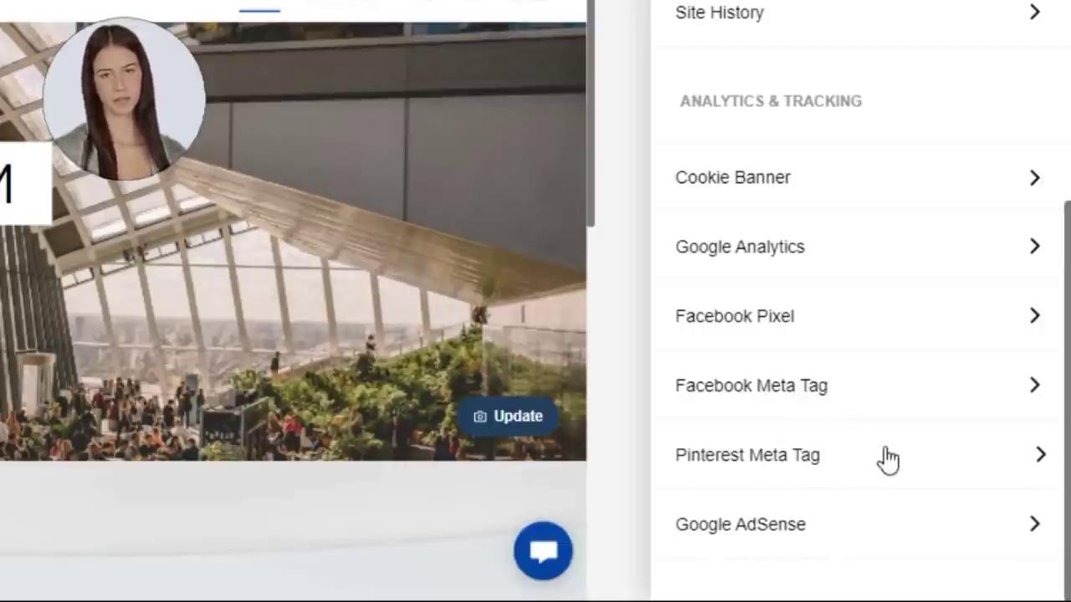
{"action": "scroll", "coordinate": [888, 458], "scroll_direction": "up", "scroll_amount": 4}
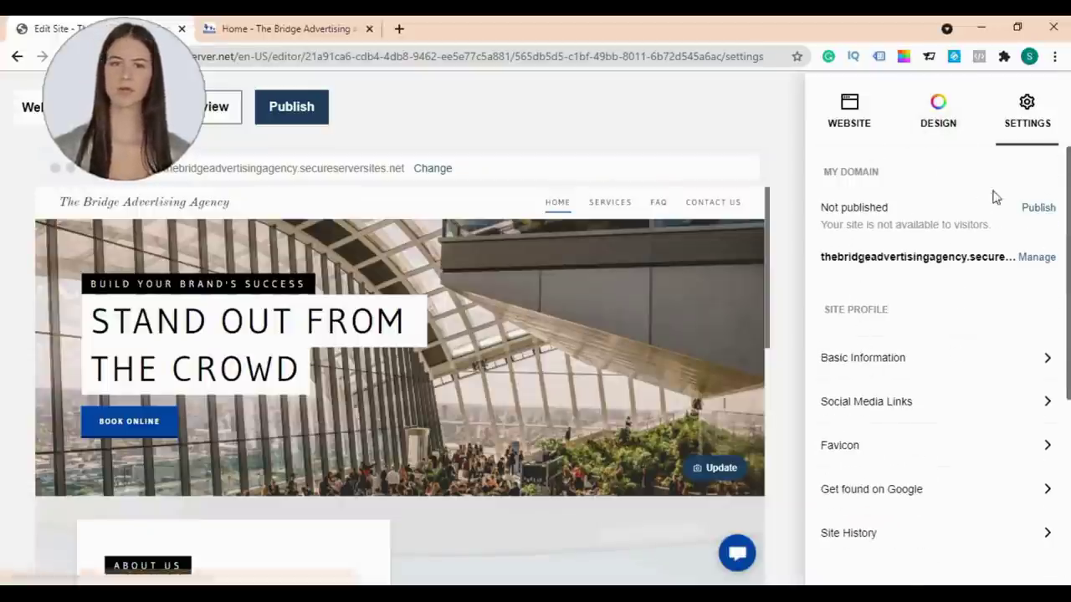
Step: Browse the alternative website themes and apply the Slate theme to the site
{"action": "left_click", "coordinate": [938, 115]}
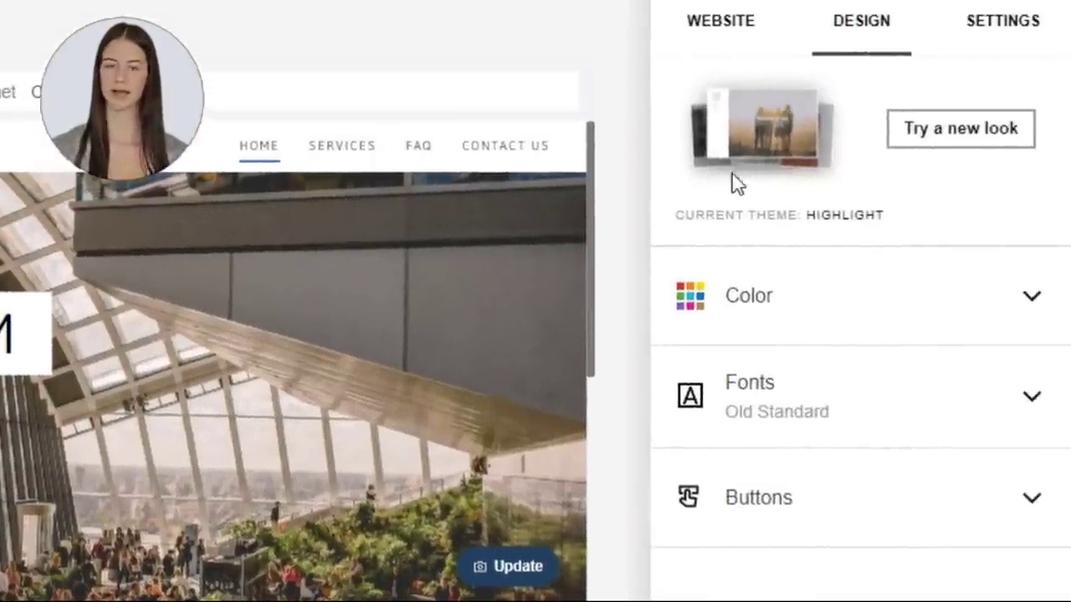
{"action": "left_click", "coordinate": [962, 134]}
{"action": "scroll", "coordinate": [717, 327], "scroll_direction": "down", "scroll_amount": 7}
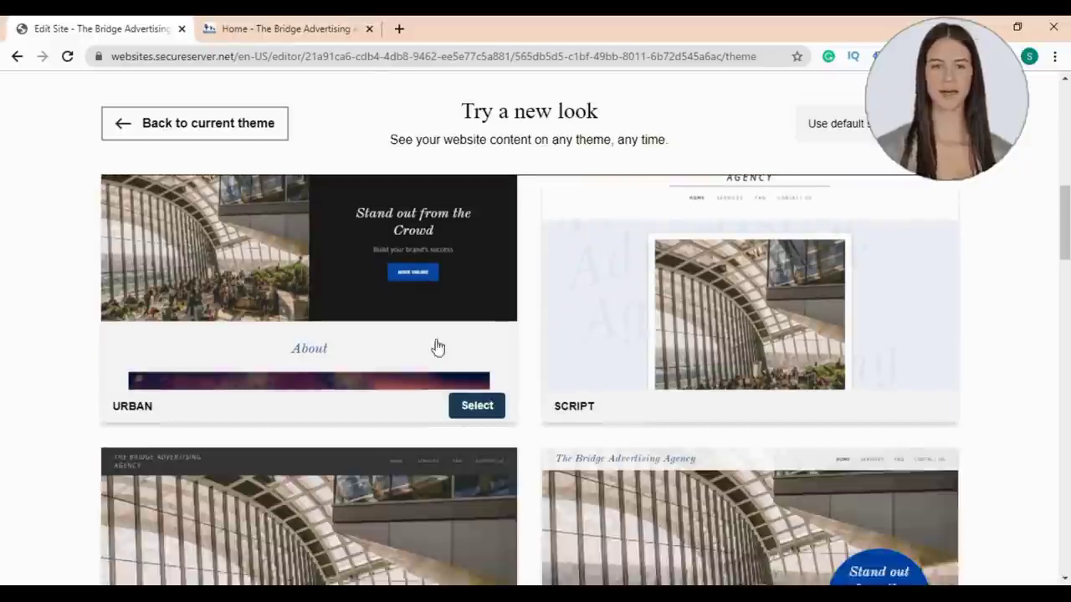
{"action": "scroll", "coordinate": [437, 347], "scroll_direction": "down", "scroll_amount": 13}
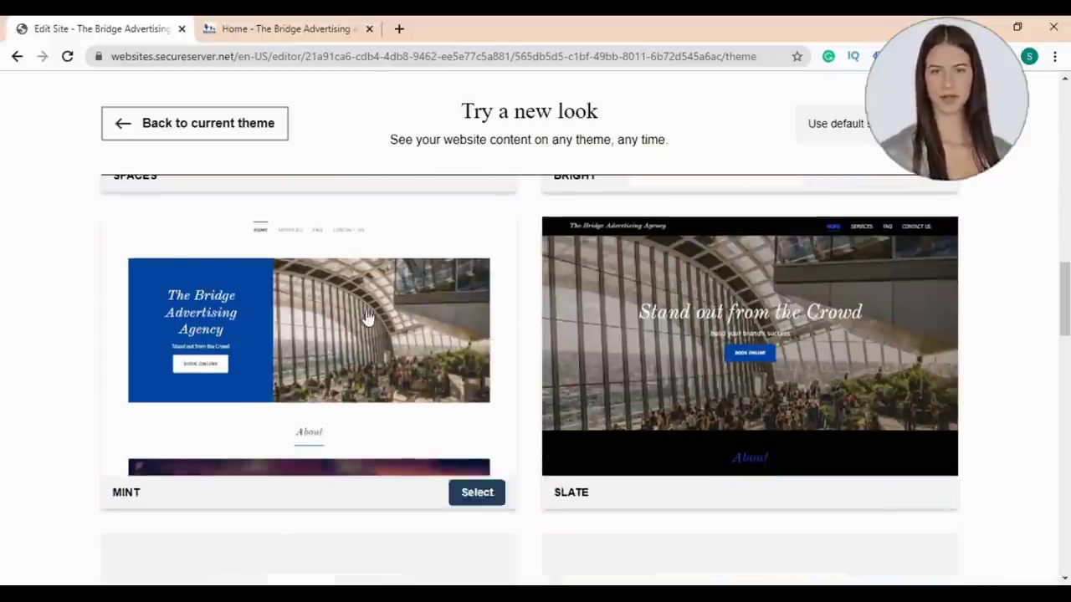
{"action": "scroll", "coordinate": [998, 418], "scroll_direction": "up", "scroll_amount": 15}
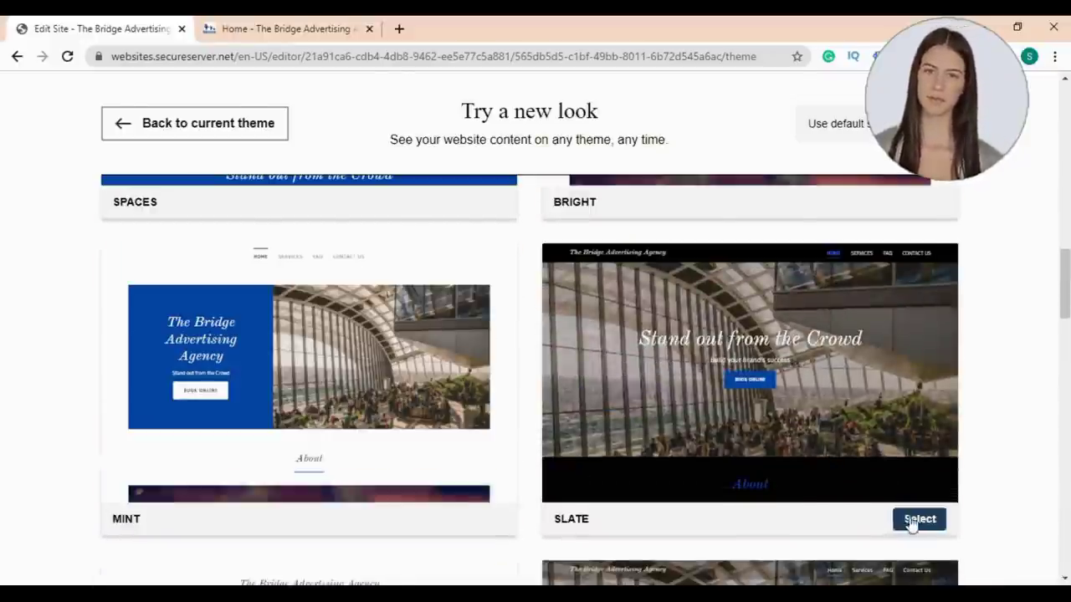
{"action": "left_click", "coordinate": [918, 520]}
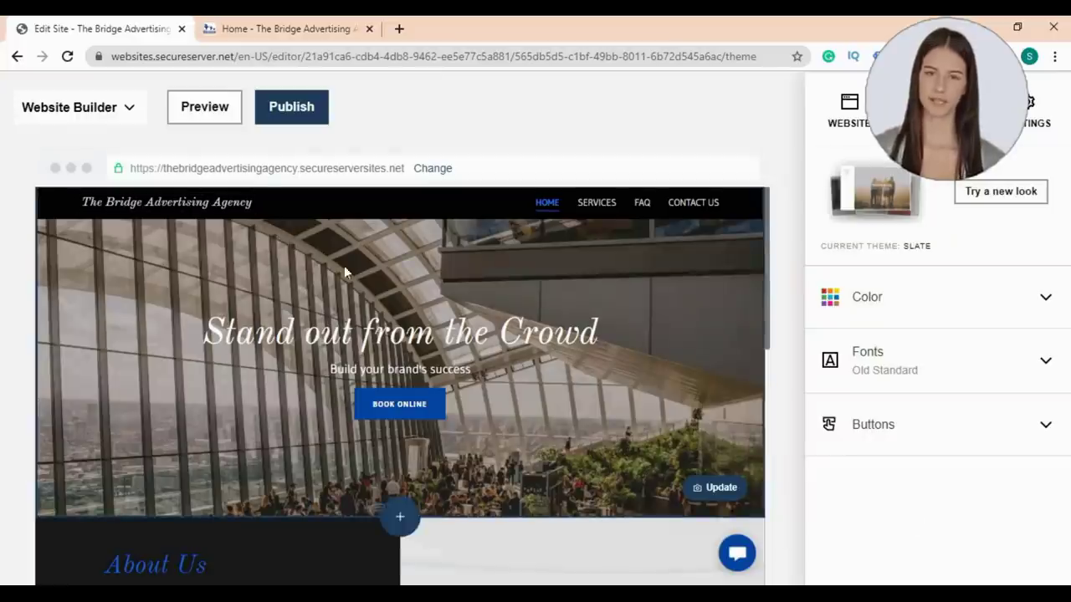
Step: Examine the Slate theme's color options, including matching colors, custom color and light-to-dark paint mode
{"action": "left_click", "coordinate": [1046, 300]}
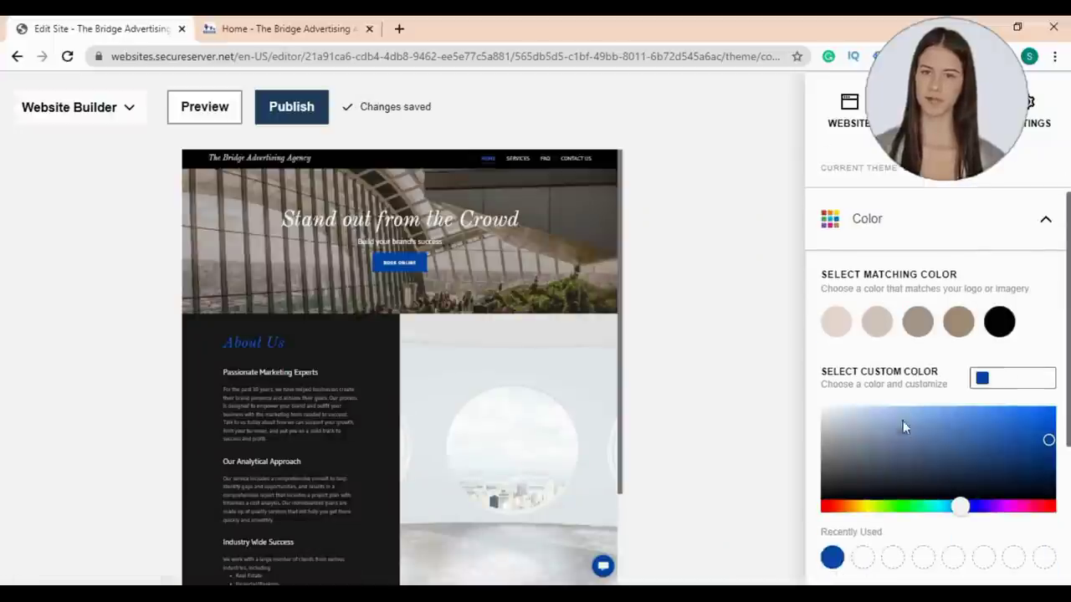
{"action": "scroll", "coordinate": [900, 435], "scroll_direction": "down", "scroll_amount": 2}
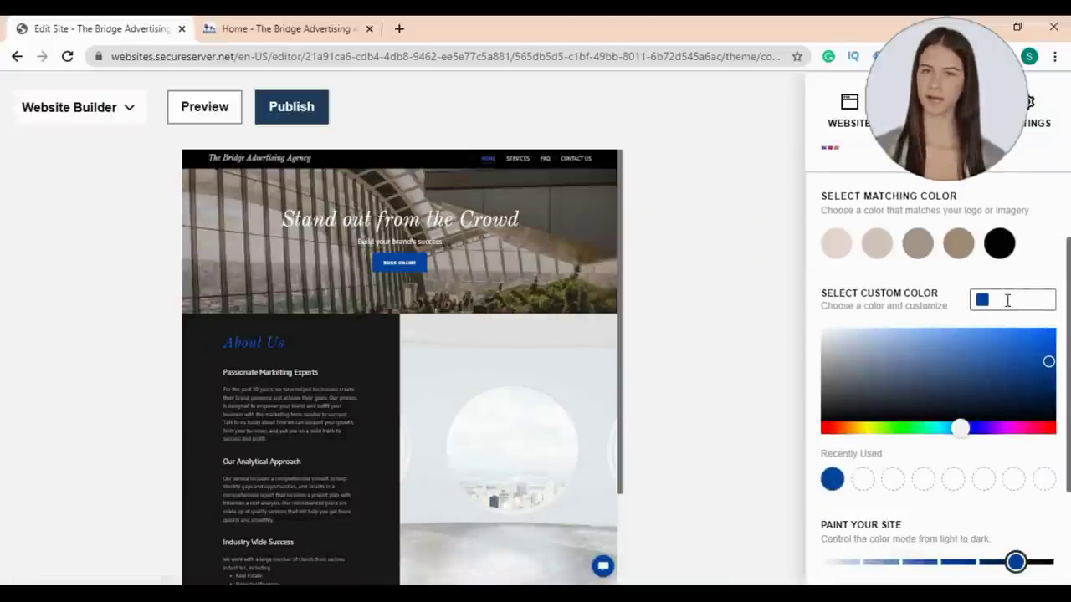
{"action": "scroll", "coordinate": [1011, 311], "scroll_direction": "down", "scroll_amount": 3}
{"action": "scroll", "coordinate": [970, 385], "scroll_direction": "up", "scroll_amount": 4}
{"action": "left_click", "coordinate": [1027, 316]}
Step: Examine the theme's font pairings and its primary and secondary button styles
{"action": "left_click", "coordinate": [1042, 363]}
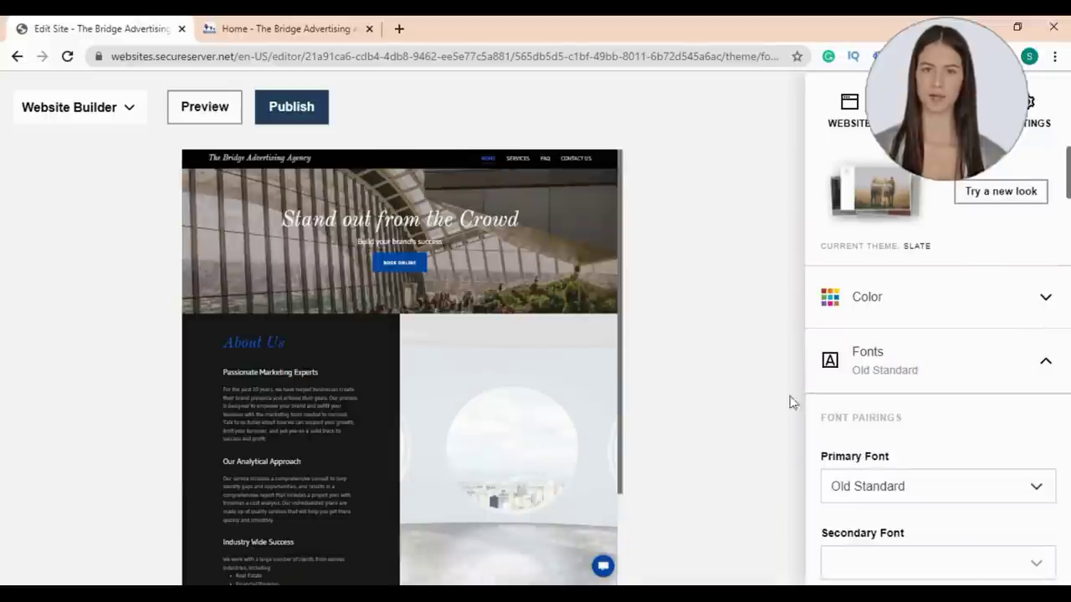
{"action": "scroll", "coordinate": [1032, 418], "scroll_direction": "down", "scroll_amount": 1}
{"action": "left_click", "coordinate": [1034, 410]}
{"action": "scroll", "coordinate": [1008, 426], "scroll_direction": "down", "scroll_amount": 7}
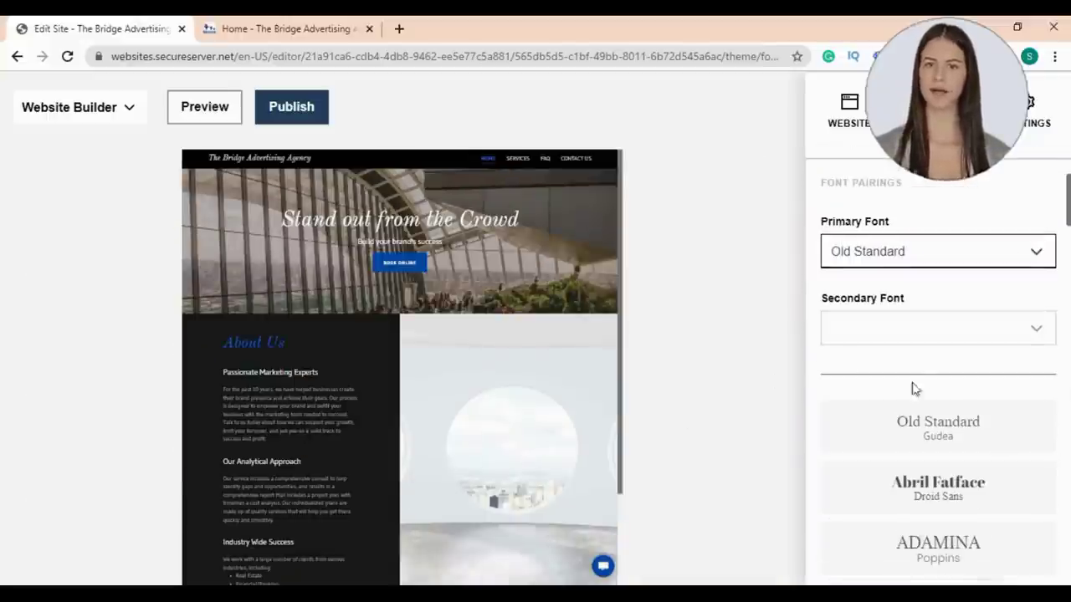
{"action": "scroll", "coordinate": [1003, 351], "scroll_direction": "up", "scroll_amount": 7}
{"action": "left_click", "coordinate": [1034, 219]}
{"action": "scroll", "coordinate": [1037, 351], "scroll_direction": "up", "scroll_amount": 2}
{"action": "left_click", "coordinate": [1045, 429]}
{"action": "scroll", "coordinate": [970, 429], "scroll_direction": "down", "scroll_amount": 2}
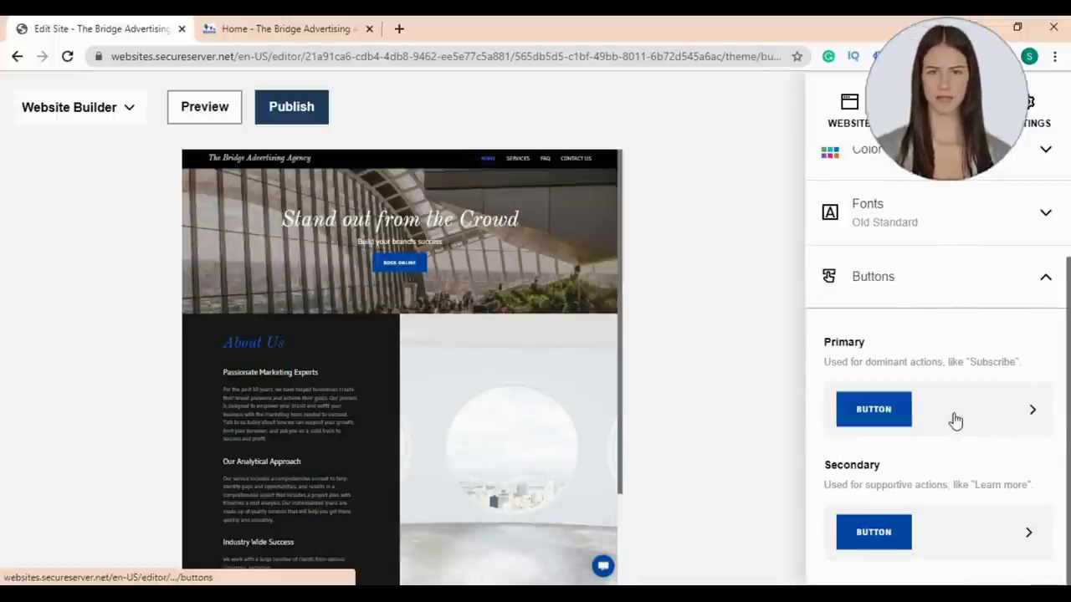
{"action": "left_click", "coordinate": [1043, 279]}
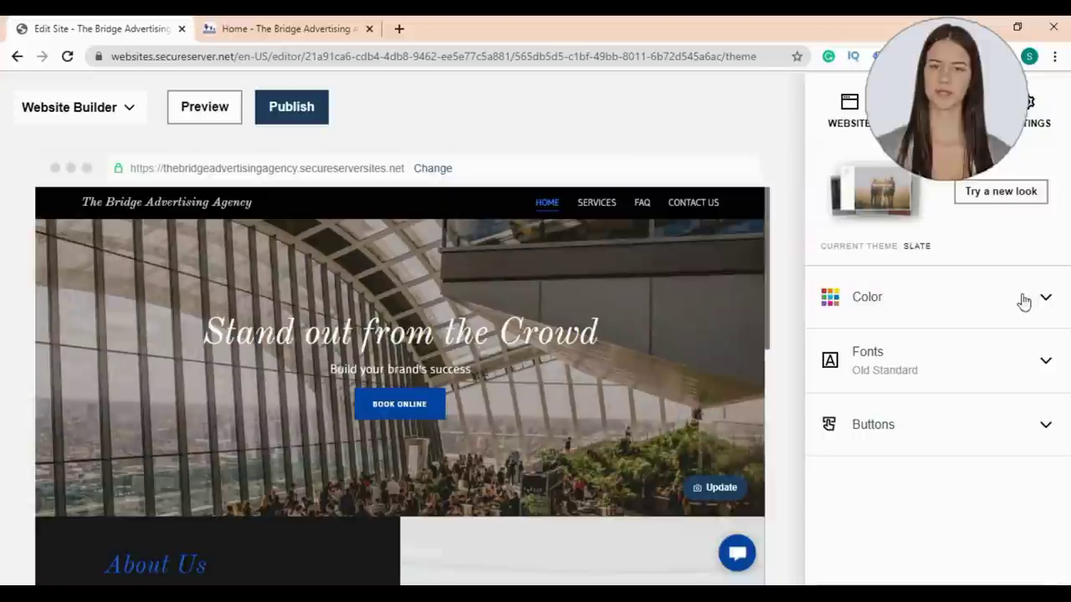
Step: Open the Home page's settings from the site navigation, check its title and footer option, and close them
{"action": "left_click", "coordinate": [846, 122]}
{"action": "mouse_move", "coordinate": [877, 220]}
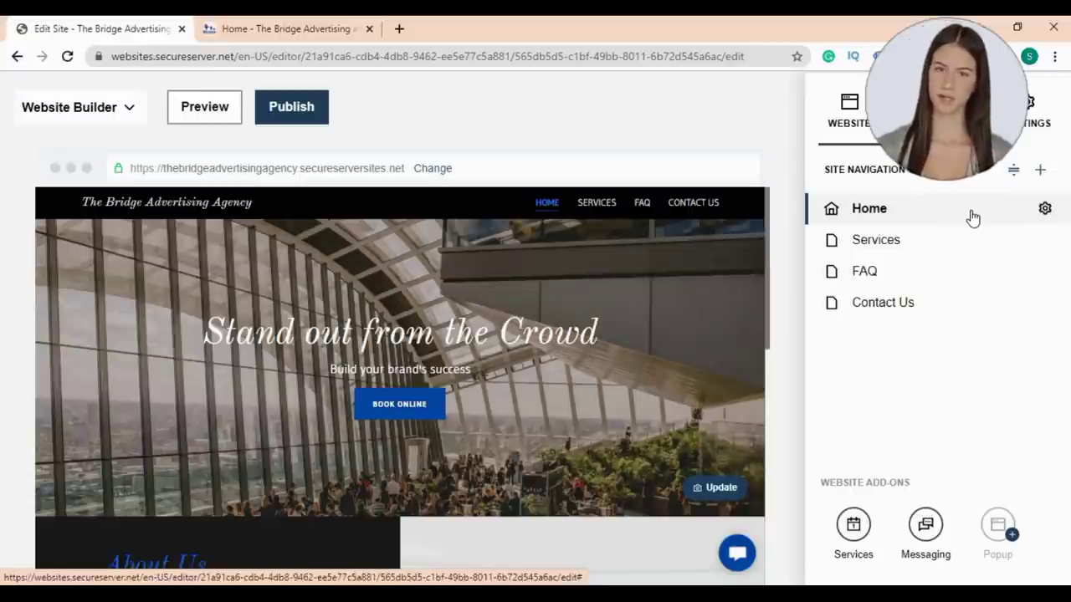
{"action": "left_click", "coordinate": [1044, 209]}
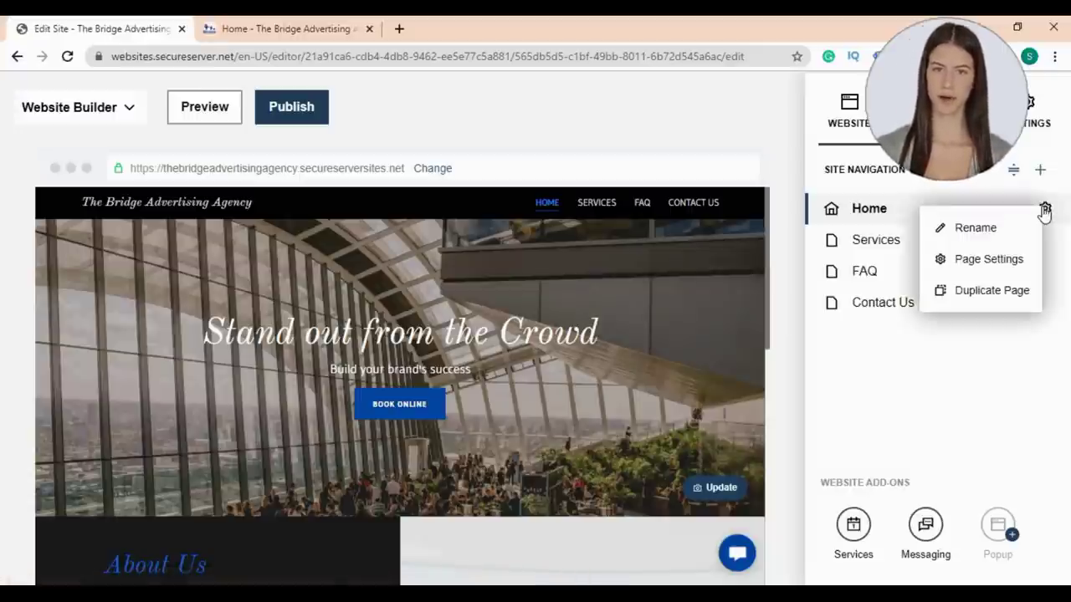
{"action": "left_click", "coordinate": [990, 261]}
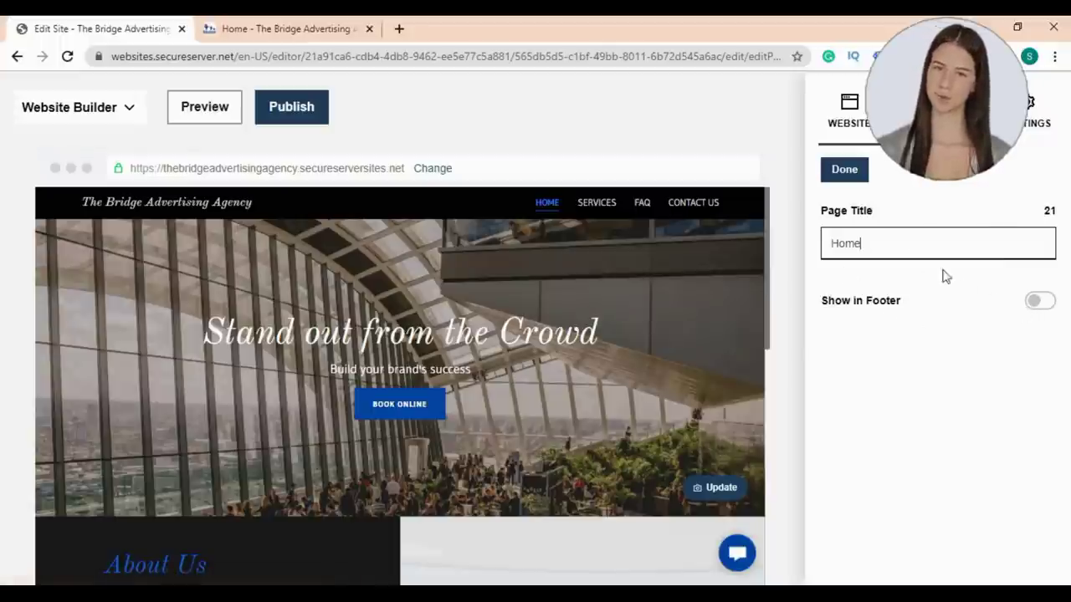
{"action": "left_click", "coordinate": [843, 170]}
Step: Replace the Home page header's headline with "Build Your Website Within Minutes"
{"action": "double_click", "coordinate": [417, 338]}
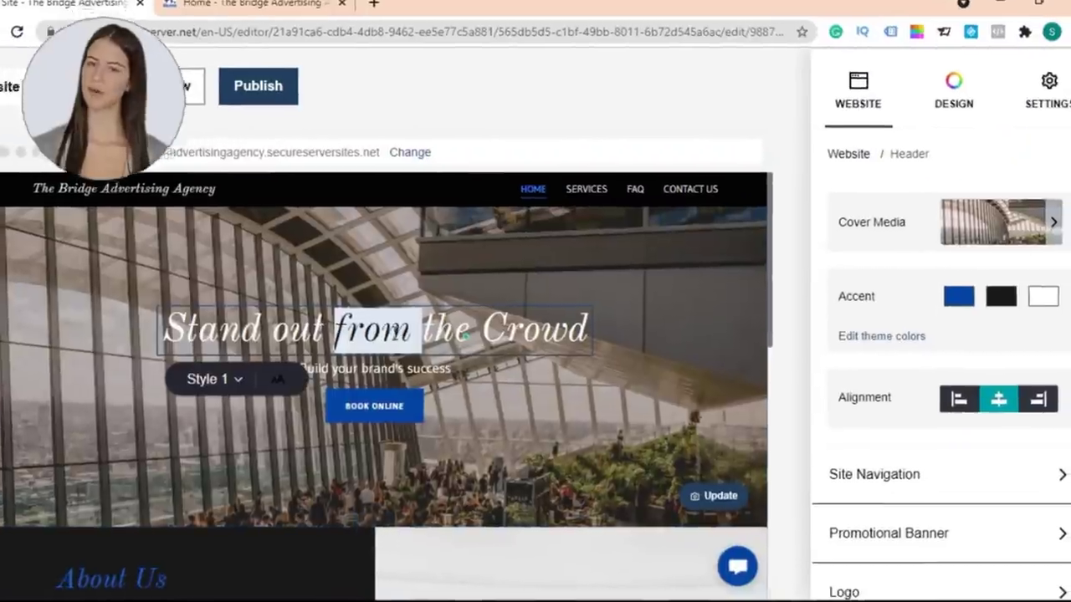
{"action": "triple_click", "coordinate": [481, 340]}
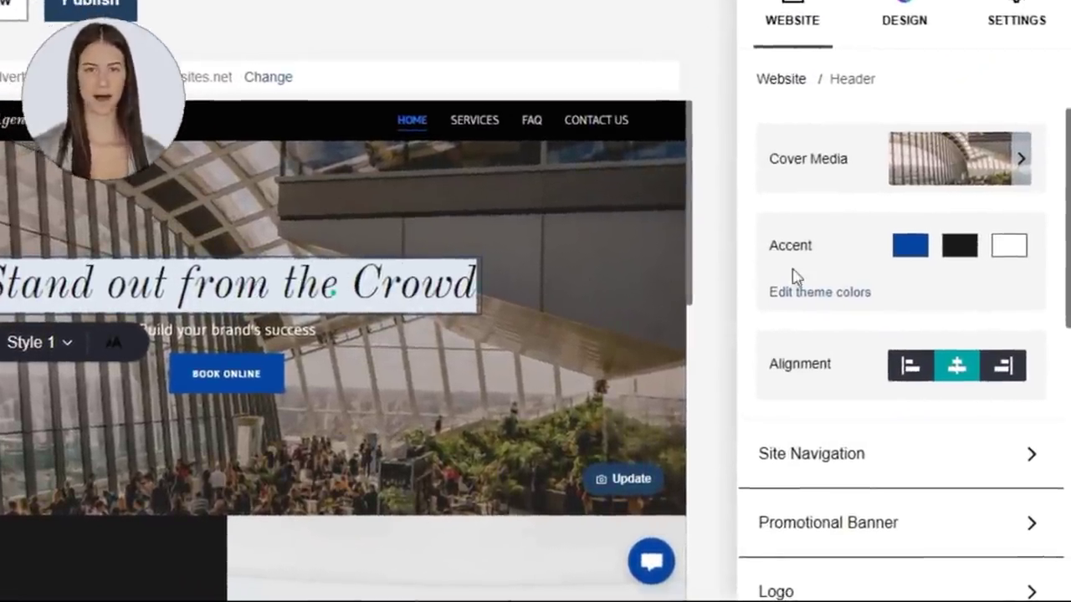
{"action": "scroll", "coordinate": [621, 287], "scroll_direction": "down", "scroll_amount": 2}
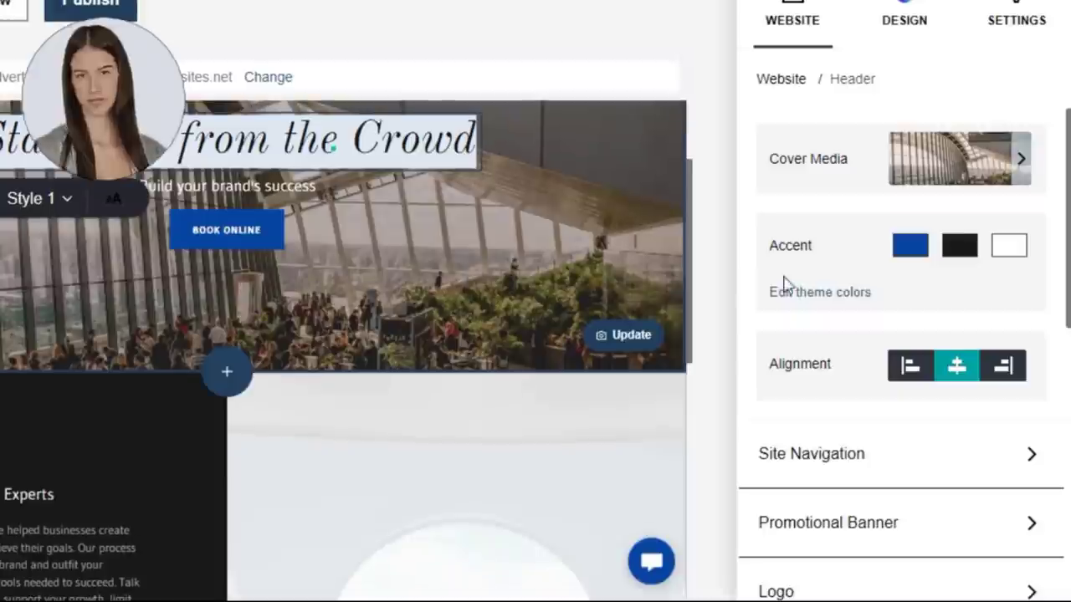
{"action": "scroll", "coordinate": [315, 273], "scroll_direction": "up", "scroll_amount": 1}
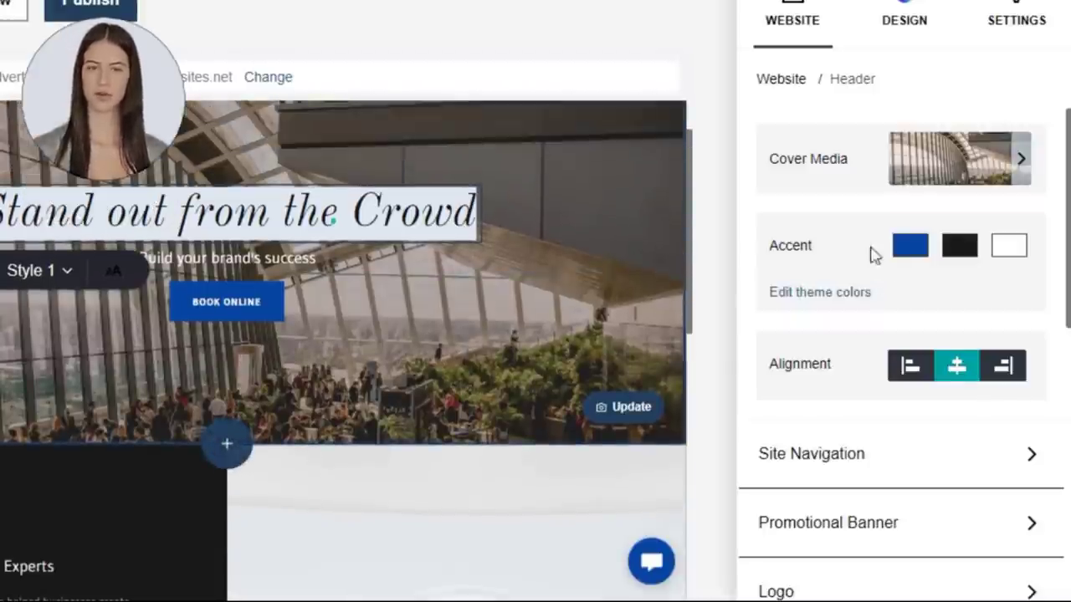
{"action": "scroll", "coordinate": [894, 256], "scroll_direction": "down", "scroll_amount": 4}
{"action": "scroll", "coordinate": [900, 272], "scroll_direction": "down", "scroll_amount": 3}
{"action": "scroll", "coordinate": [900, 271], "scroll_direction": "up", "scroll_amount": 4}
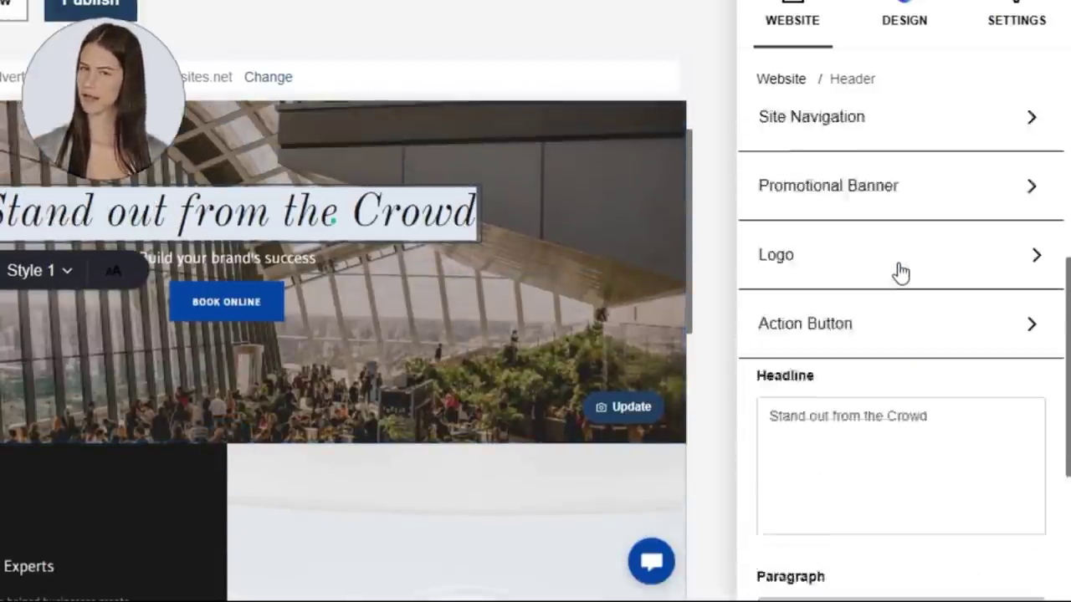
{"action": "scroll", "coordinate": [900, 272], "scroll_direction": "down", "scroll_amount": 3}
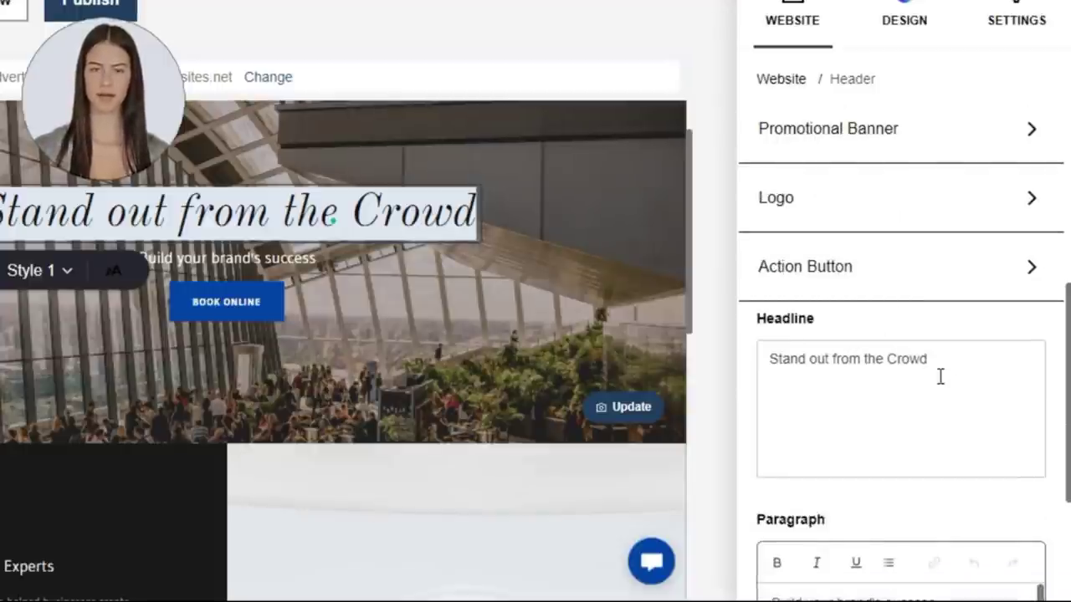
{"action": "scroll", "coordinate": [940, 377], "scroll_direction": "up", "scroll_amount": 6}
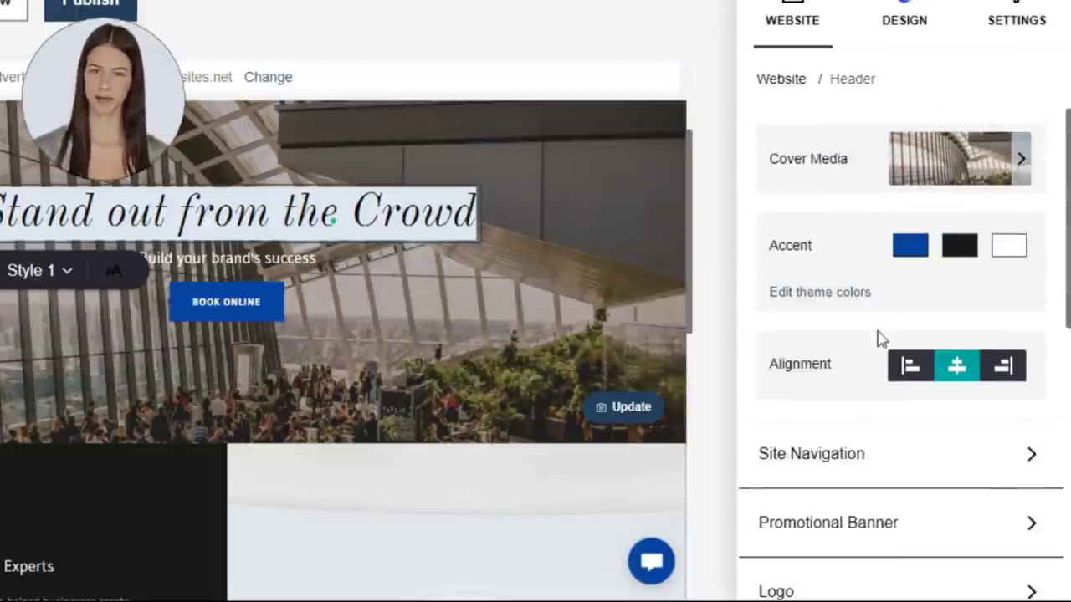
{"action": "scroll", "coordinate": [880, 339], "scroll_direction": "down", "scroll_amount": 6}
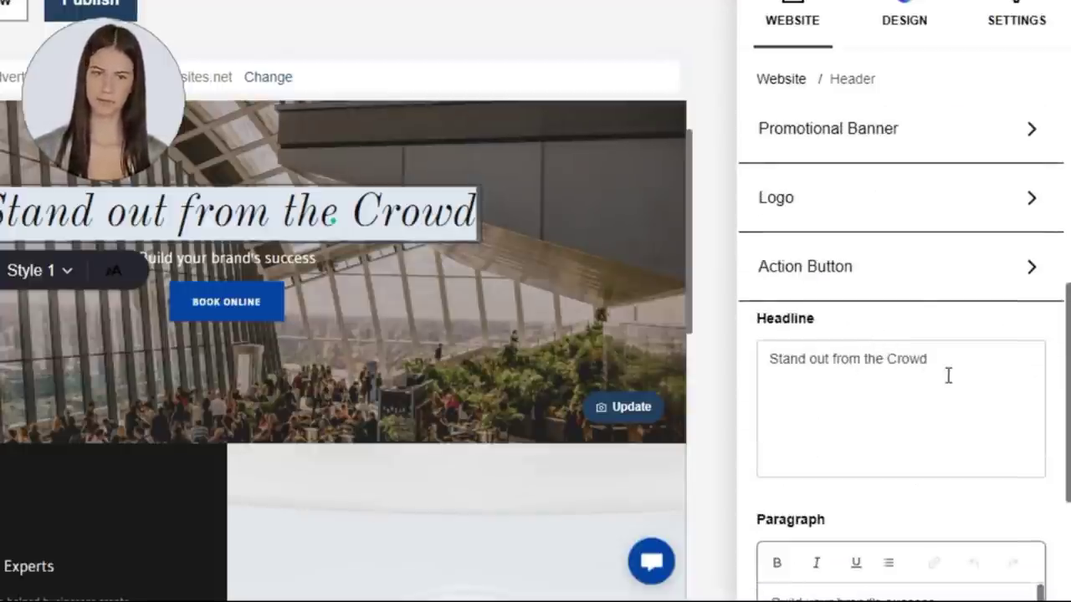
{"action": "type", "text": "Build Your Website Within Minutes"}
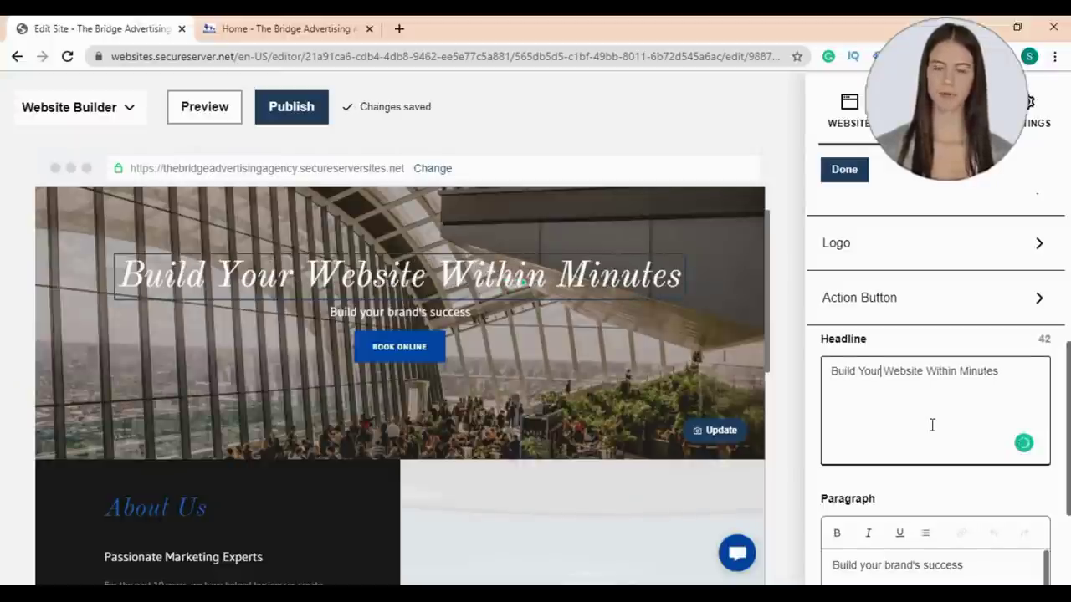
Step: Replace the header's paragraph text with "No Coding or Tech Skills Required"
{"action": "scroll", "coordinate": [929, 414], "scroll_direction": "down", "scroll_amount": 2}
{"action": "left_click", "coordinate": [914, 414]}
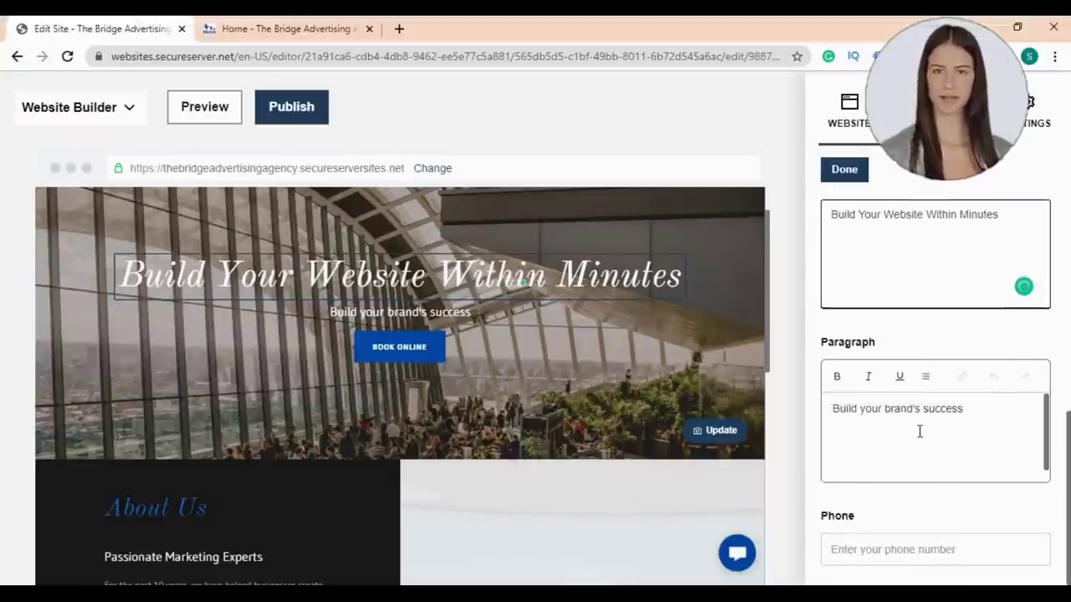
{"action": "triple_click", "coordinate": [917, 408]}
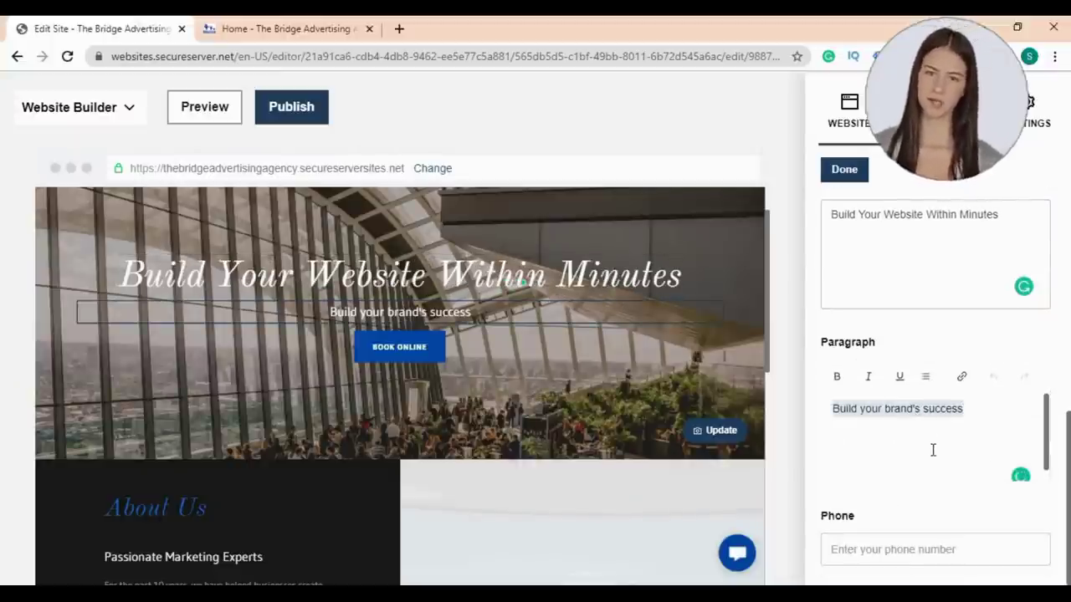
{"action": "type", "text": "No Coding "}
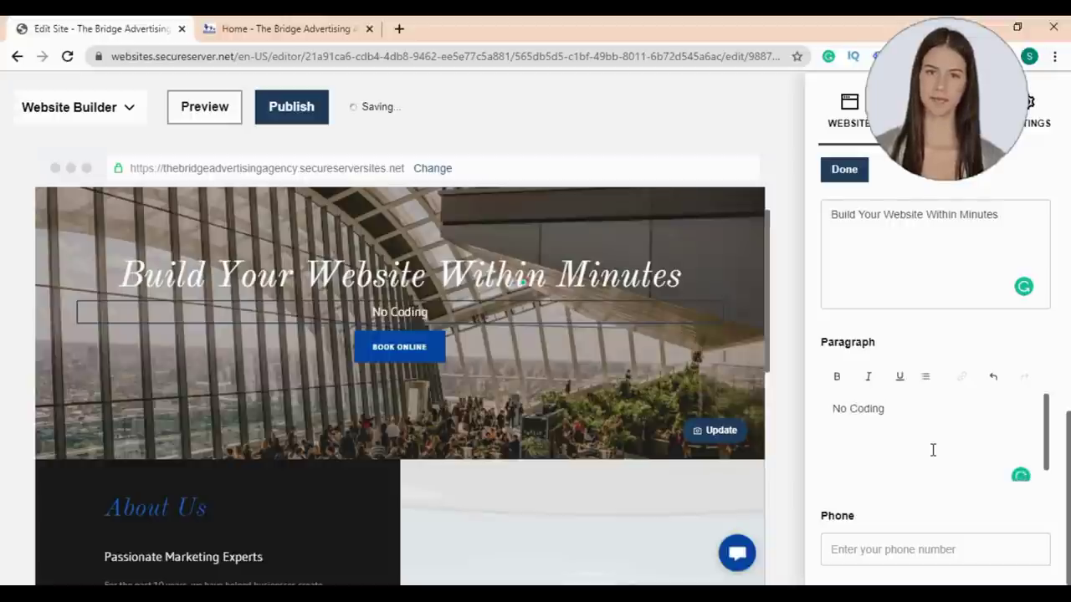
{"action": "type", "text": "or Te"}
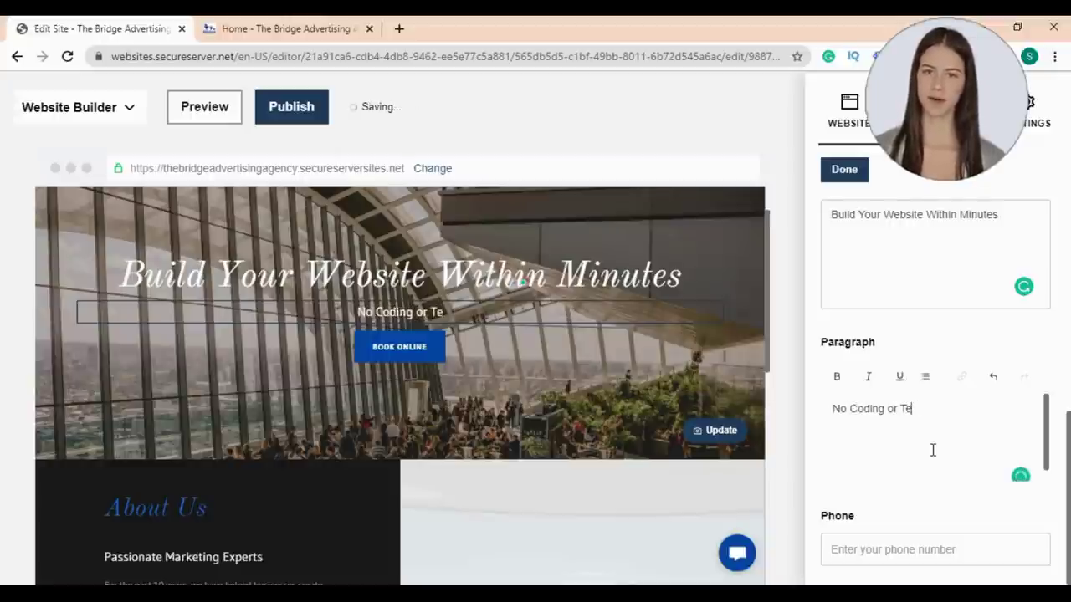
{"action": "type", "text": "ch Skill"}
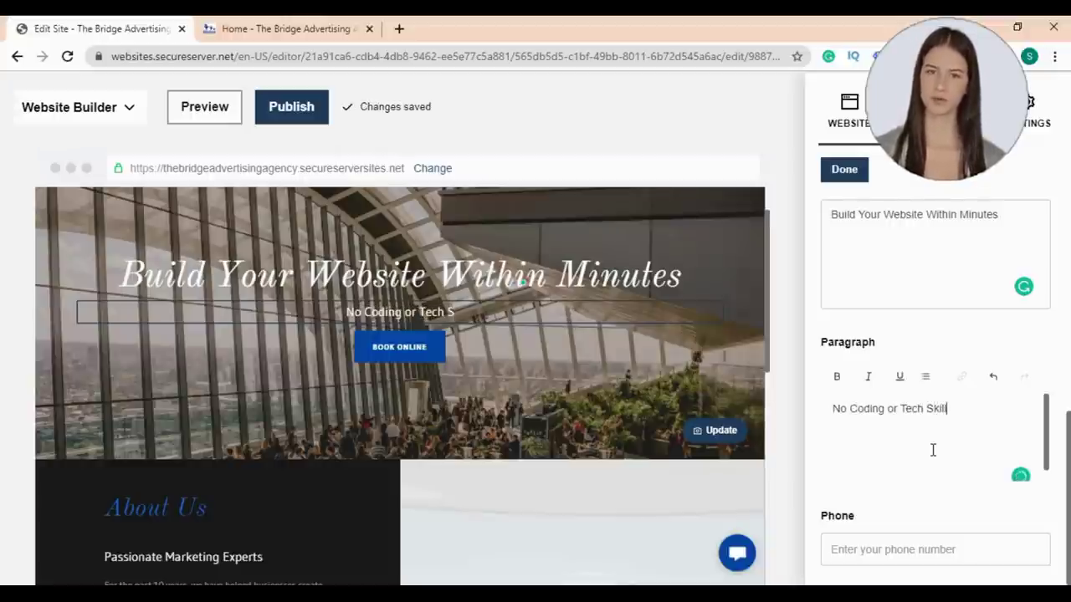
{"action": "type", "text": "s Required"}
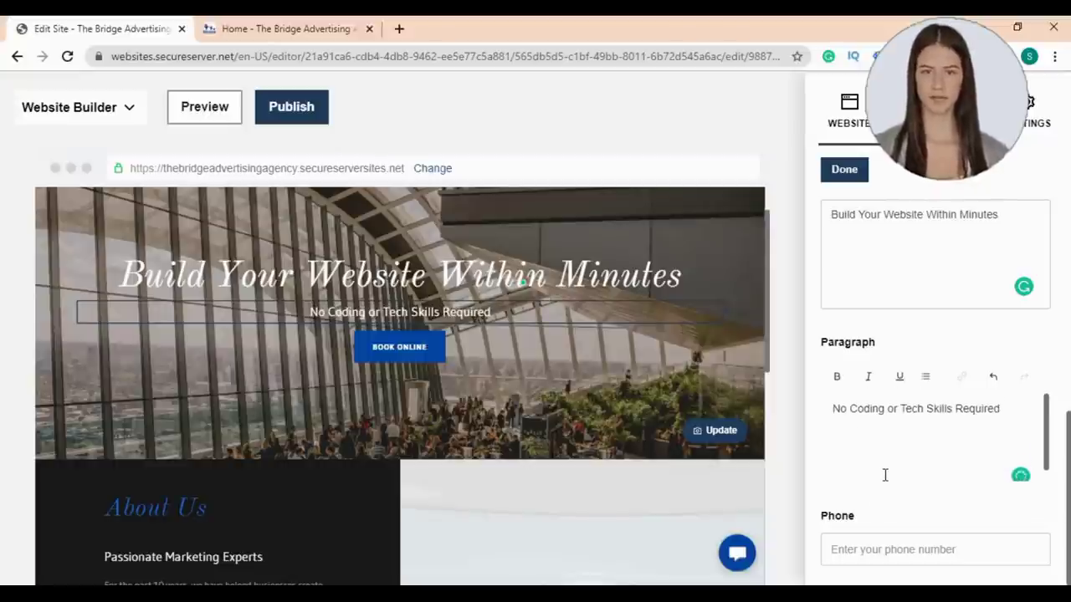
{"action": "scroll", "coordinate": [878, 418], "scroll_direction": "up", "scroll_amount": 5}
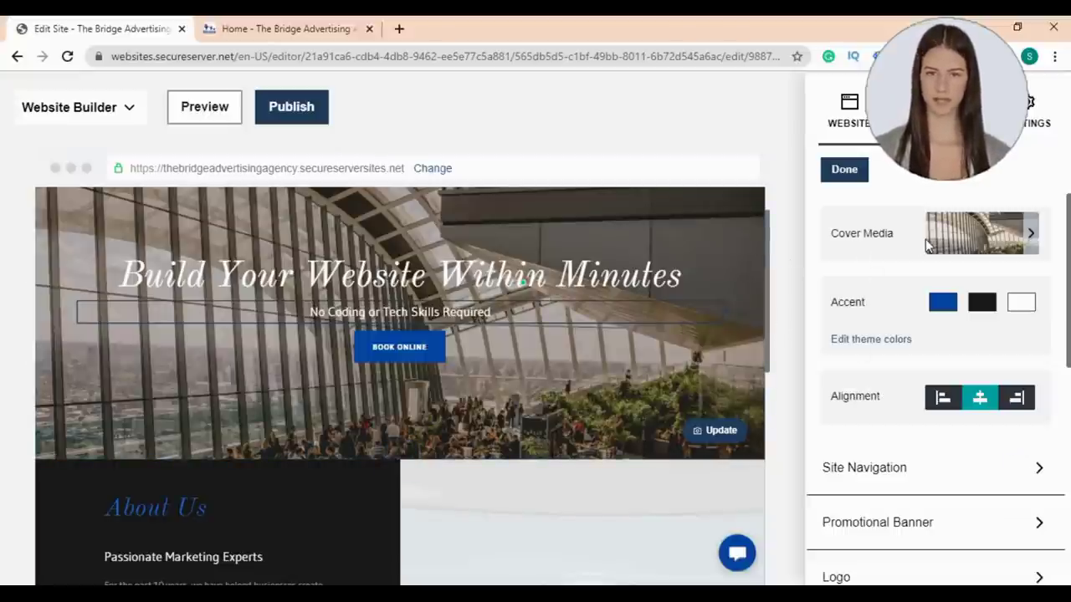
Step: Open the header's cover media settings and examine the image and video options
{"action": "left_click", "coordinate": [1023, 239]}
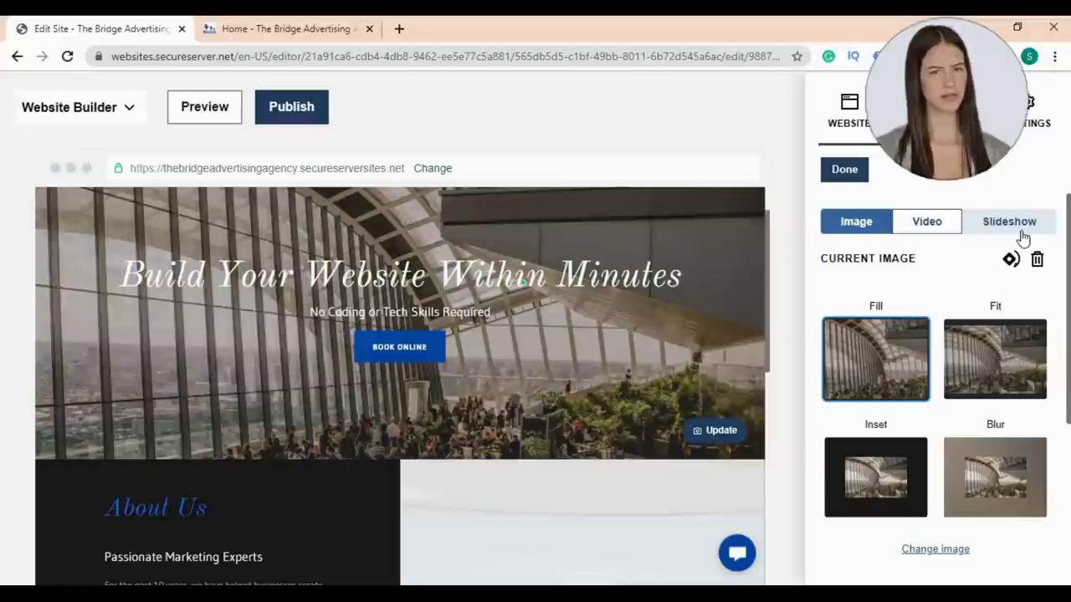
{"action": "scroll", "coordinate": [908, 354], "scroll_direction": "down", "scroll_amount": 3}
{"action": "scroll", "coordinate": [879, 335], "scroll_direction": "up", "scroll_amount": 3}
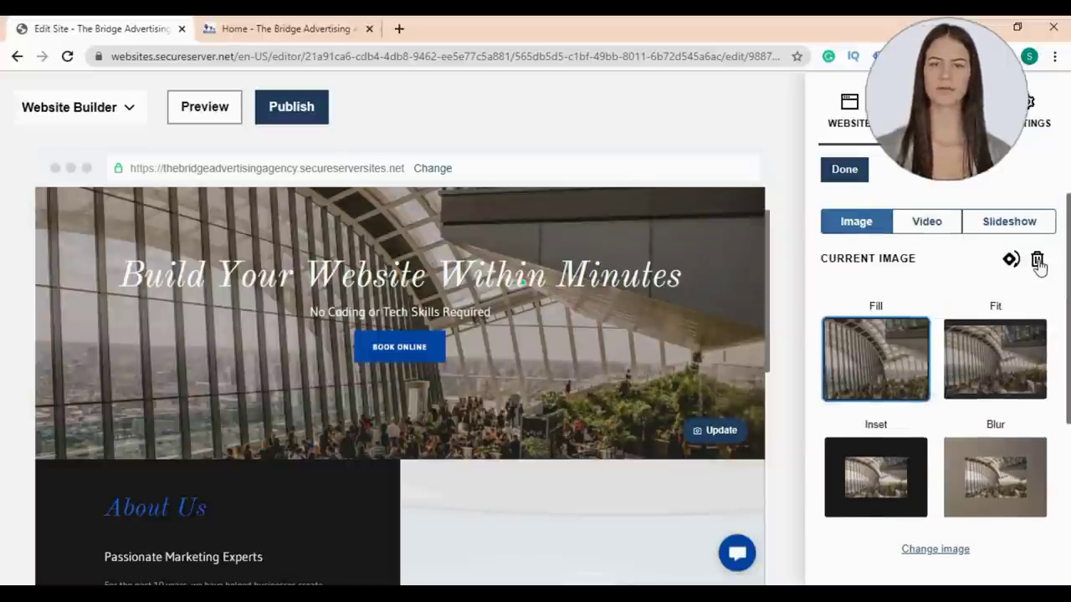
{"action": "left_click", "coordinate": [931, 226]}
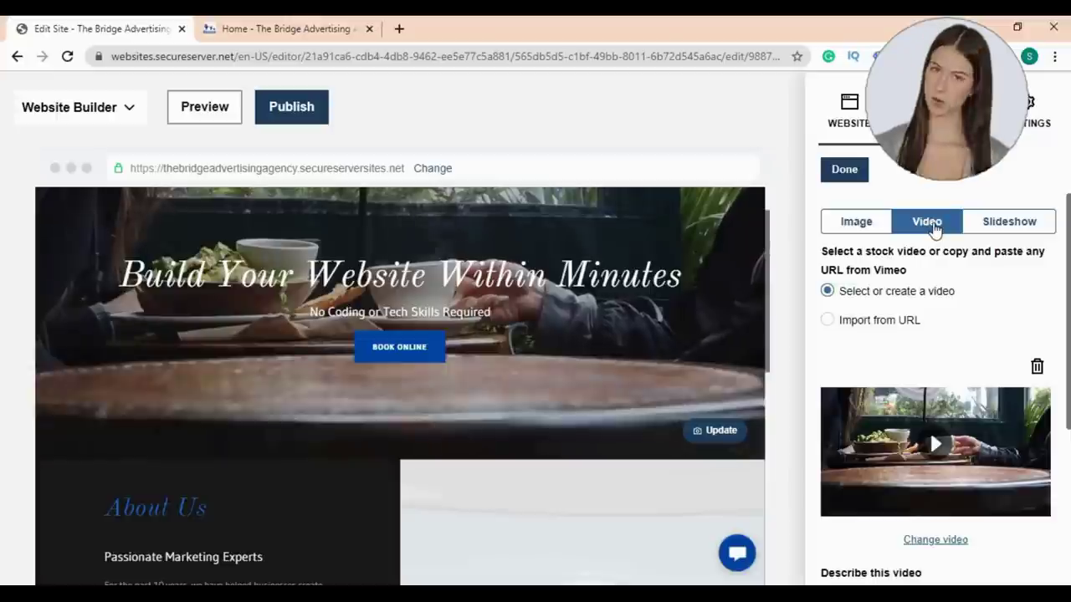
{"action": "scroll", "coordinate": [980, 354], "scroll_direction": "down", "scroll_amount": 3}
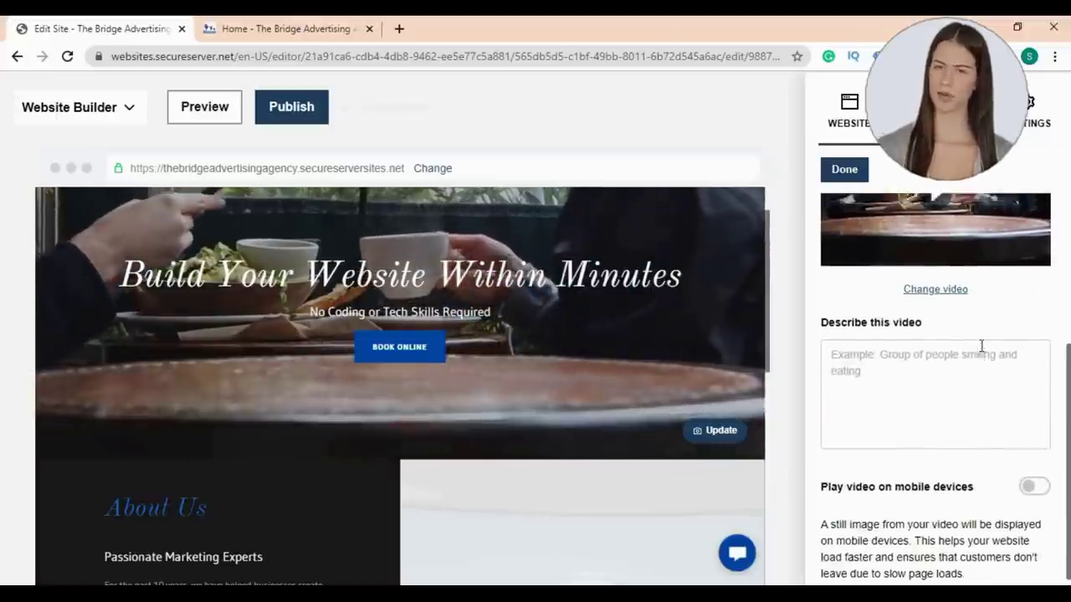
{"action": "scroll", "coordinate": [979, 353], "scroll_direction": "up", "scroll_amount": 3}
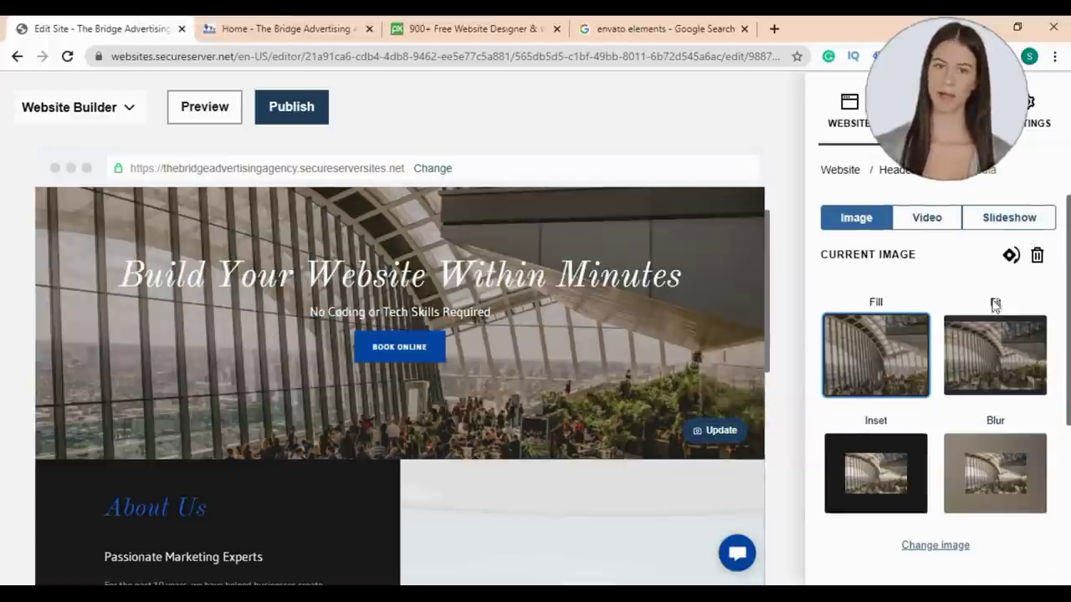
Step: Replace the header's cover image with the stock photo of the smiling woman at an office computer, using the Fit display
{"action": "scroll", "coordinate": [995, 304], "scroll_direction": "down", "scroll_amount": 3}
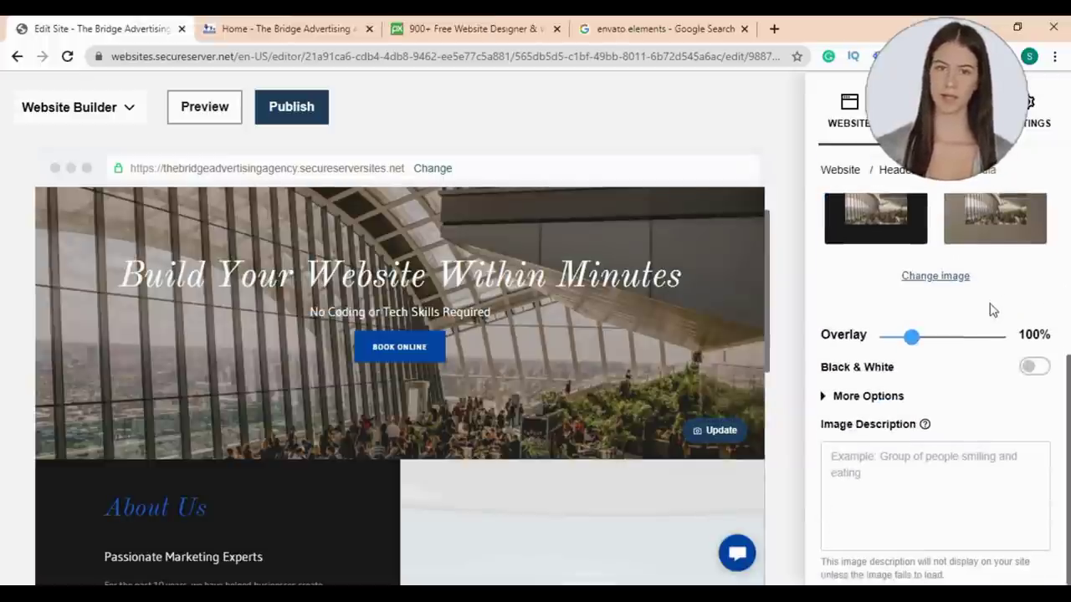
{"action": "left_click", "coordinate": [946, 282]}
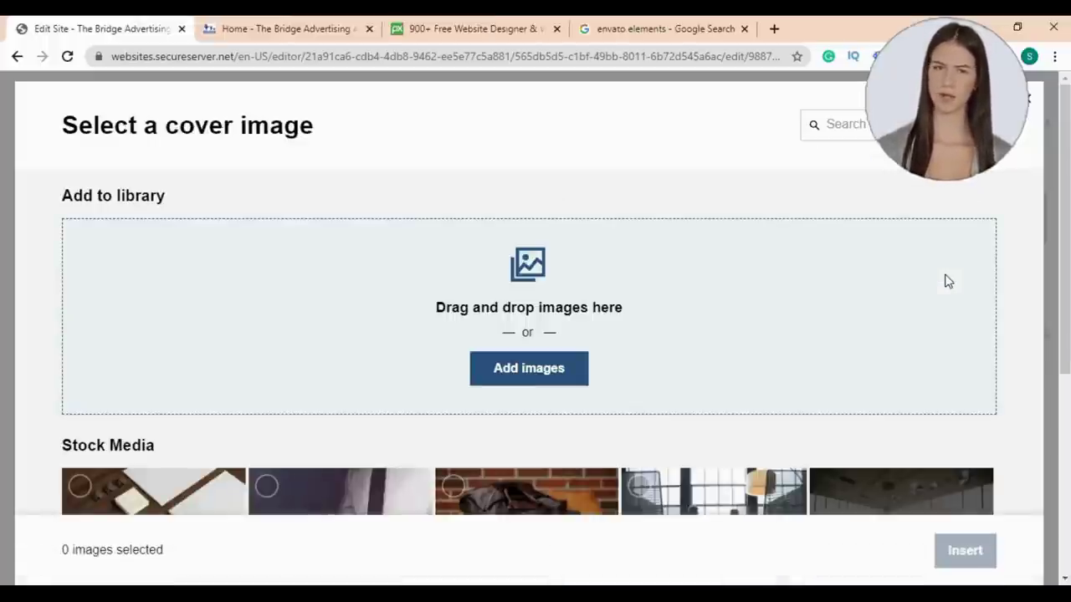
{"action": "scroll", "coordinate": [725, 226], "scroll_direction": "down", "scroll_amount": 3}
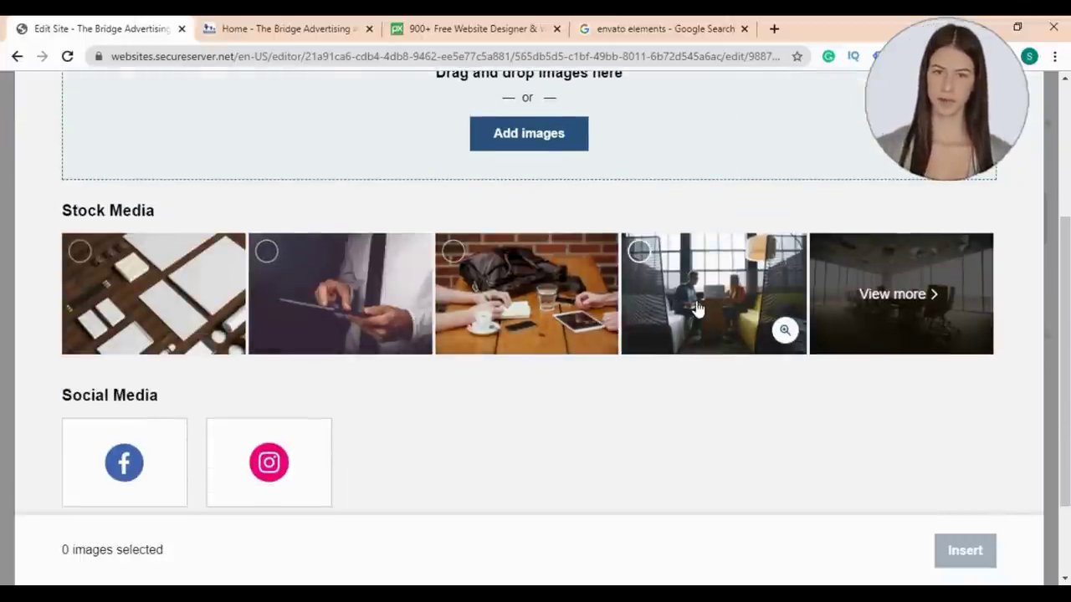
{"action": "left_click", "coordinate": [910, 297]}
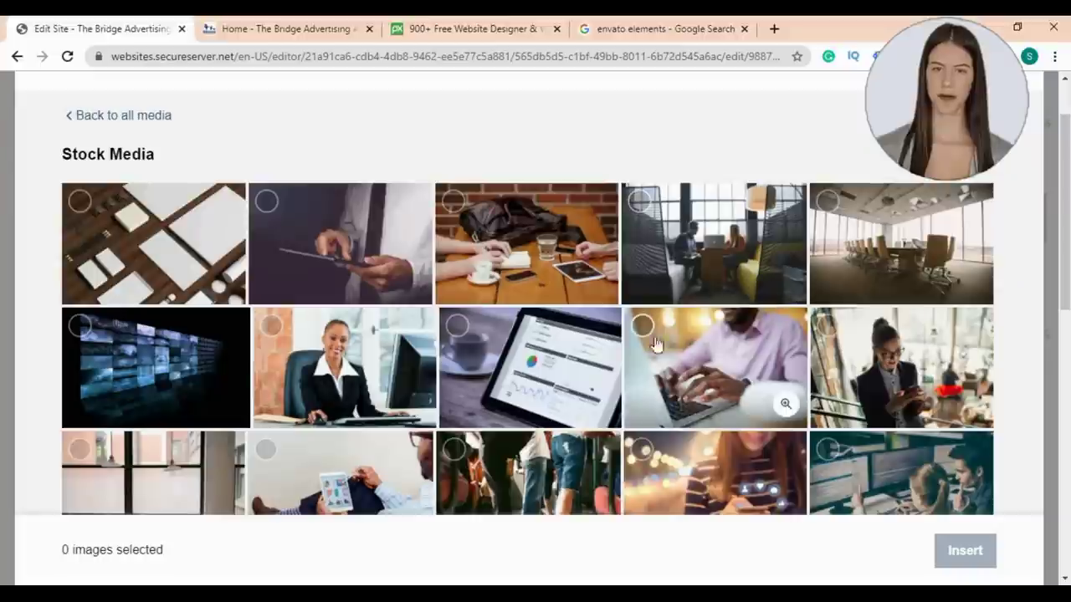
{"action": "left_click", "coordinate": [360, 368]}
{"action": "scroll", "coordinate": [585, 460], "scroll_direction": "down", "scroll_amount": 2}
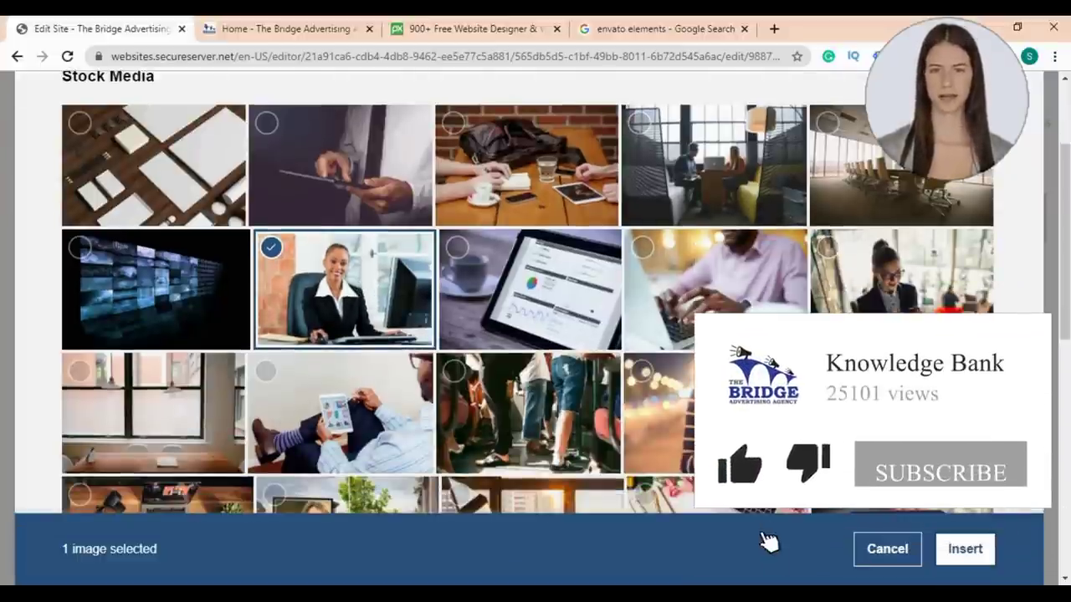
{"action": "left_click", "coordinate": [966, 549]}
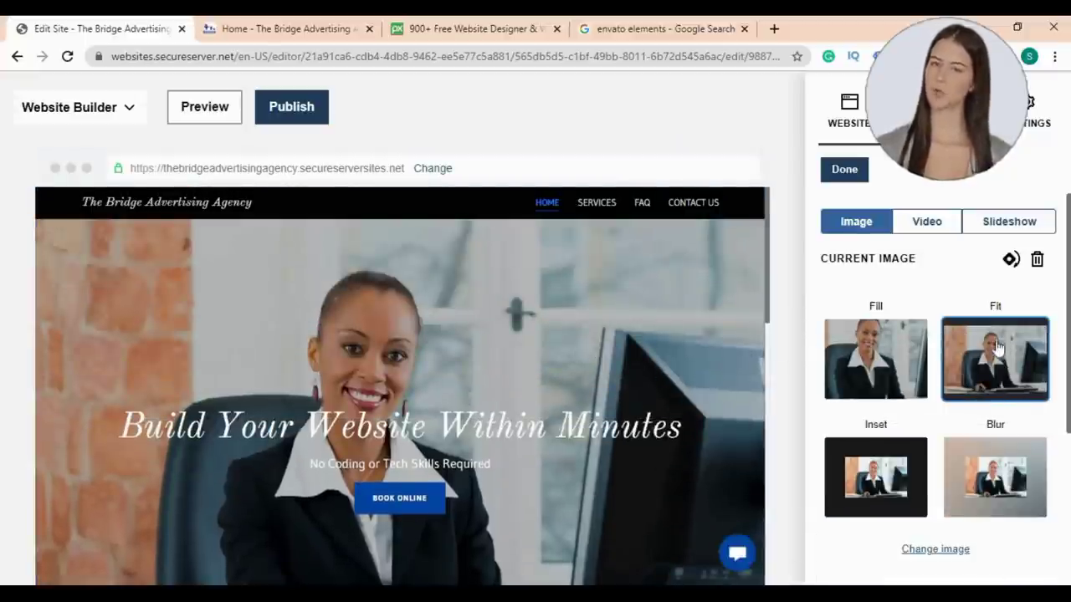
{"action": "scroll", "coordinate": [635, 418], "scroll_direction": "down", "scroll_amount": 3}
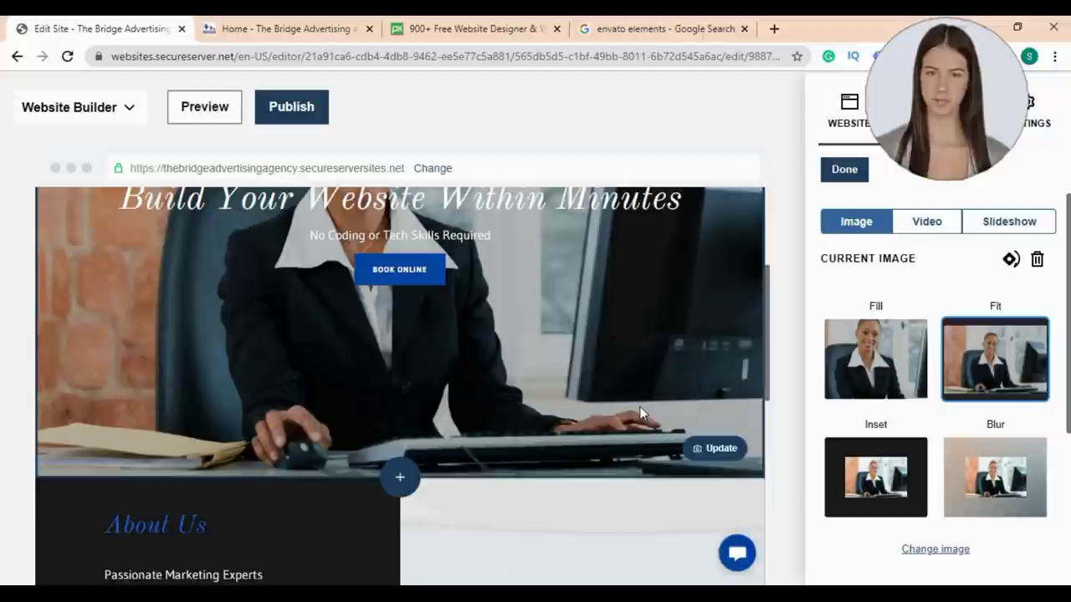
{"action": "scroll", "coordinate": [644, 414], "scroll_direction": "up", "scroll_amount": 3}
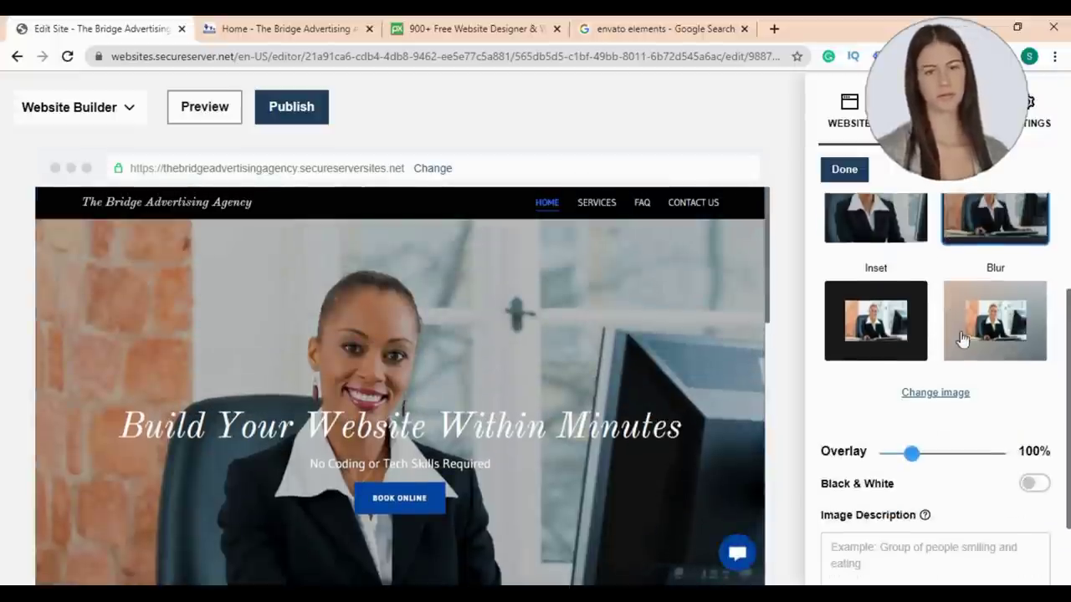
Step: Paste the Website Builder promotional text containing "Just Drag and Drop!" as the cover image's description and finish the cover media settings
{"action": "scroll", "coordinate": [974, 322], "scroll_direction": "down", "scroll_amount": 3}
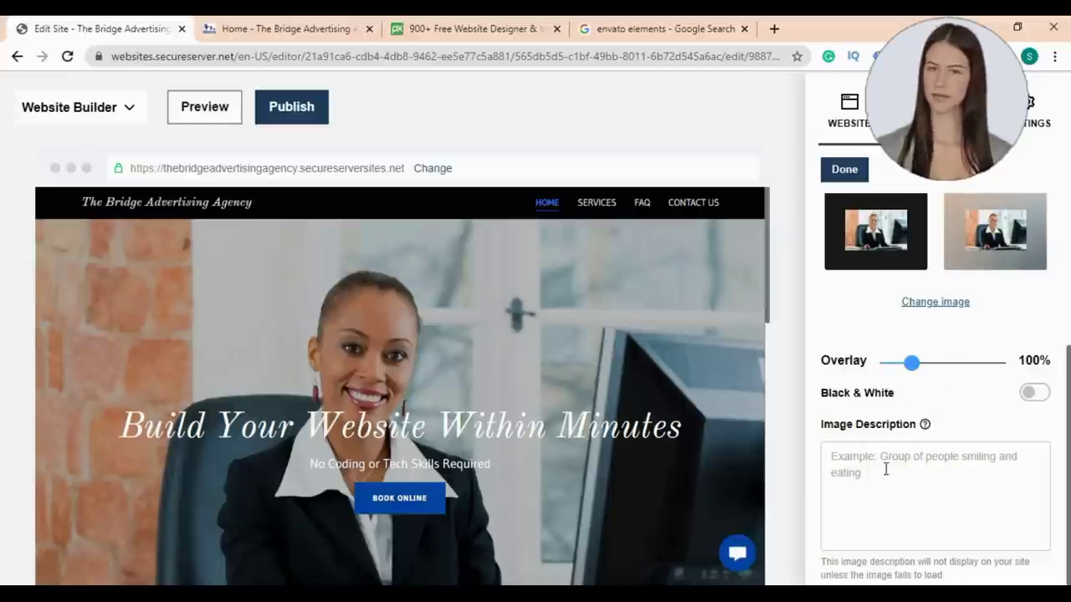
{"action": "mouse_move", "coordinate": [925, 425]}
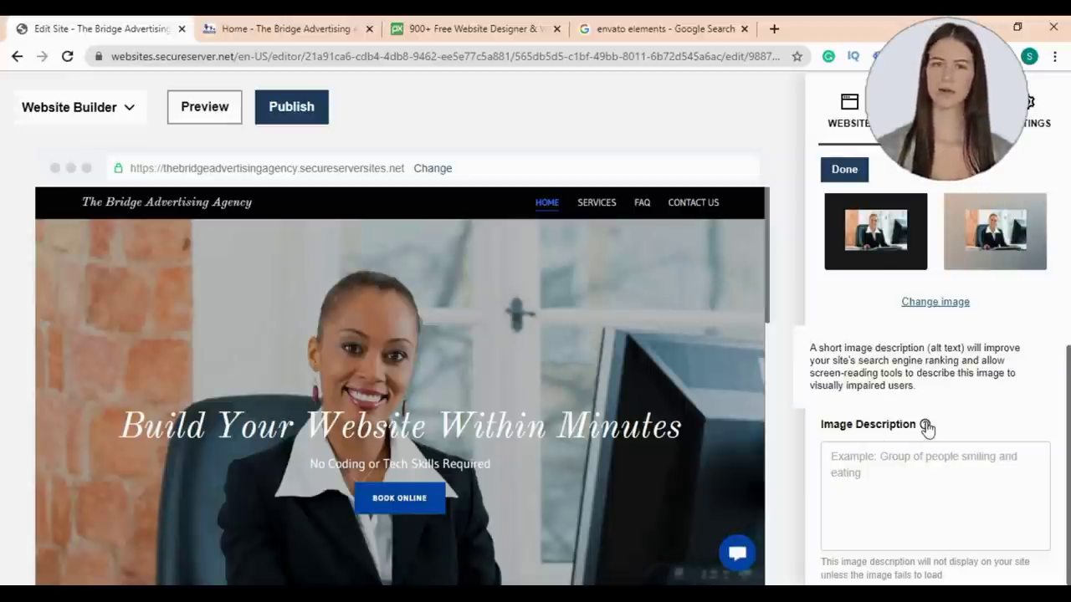
{"action": "left_click", "coordinate": [856, 456]}
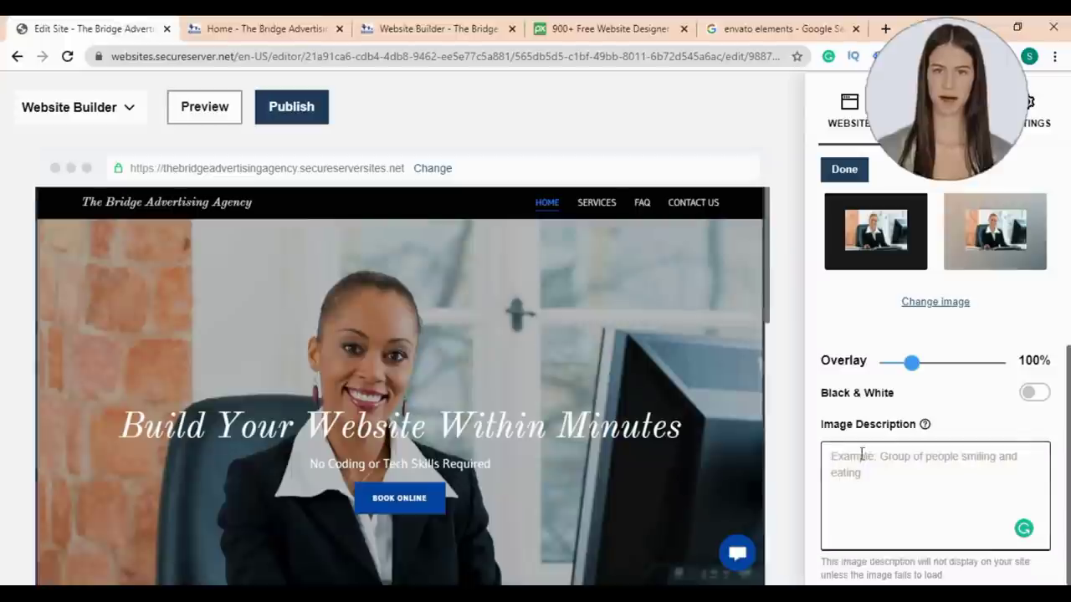
{"action": "key", "text": "ctrl+v"}
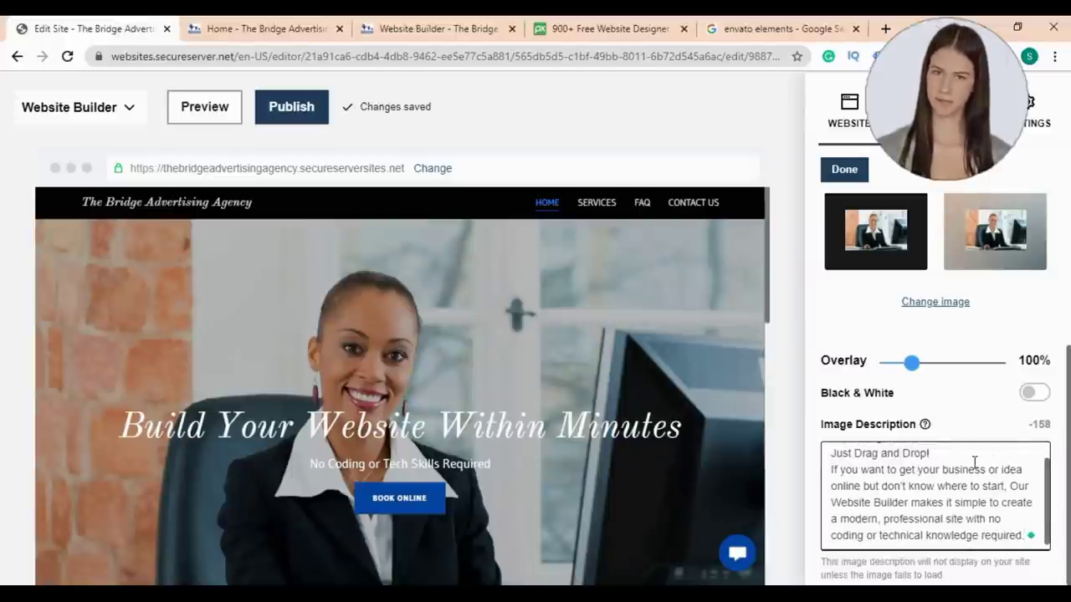
{"action": "scroll", "coordinate": [954, 418], "scroll_direction": "up", "scroll_amount": 4}
{"action": "left_click", "coordinate": [843, 169]}
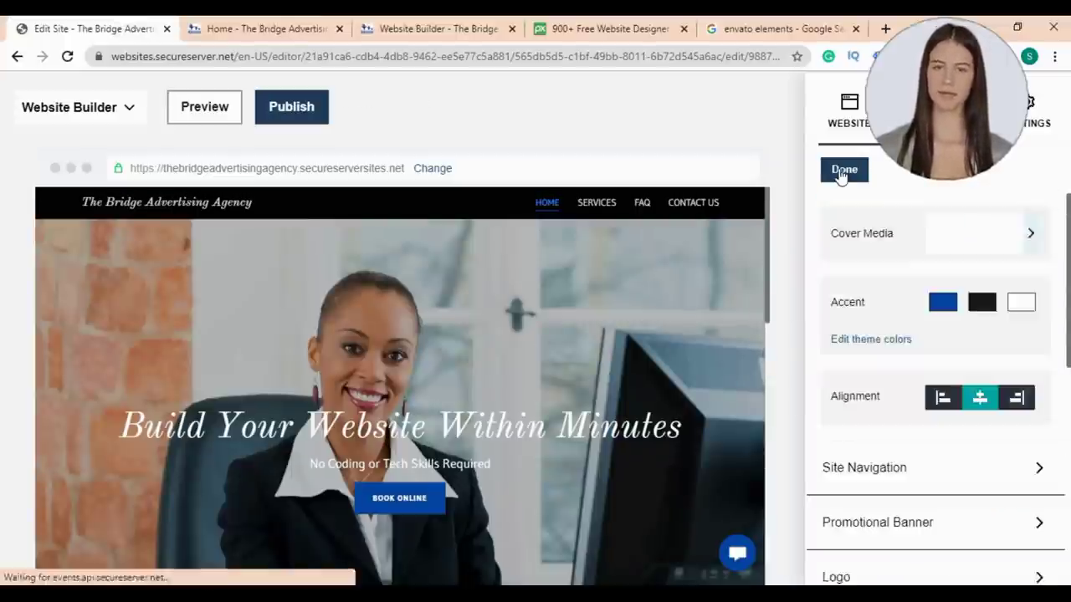
Step: Reopen the header section's settings and enable its promotional banner
{"action": "scroll", "coordinate": [929, 253], "scroll_direction": "down", "scroll_amount": 3}
{"action": "left_click", "coordinate": [1033, 240]}
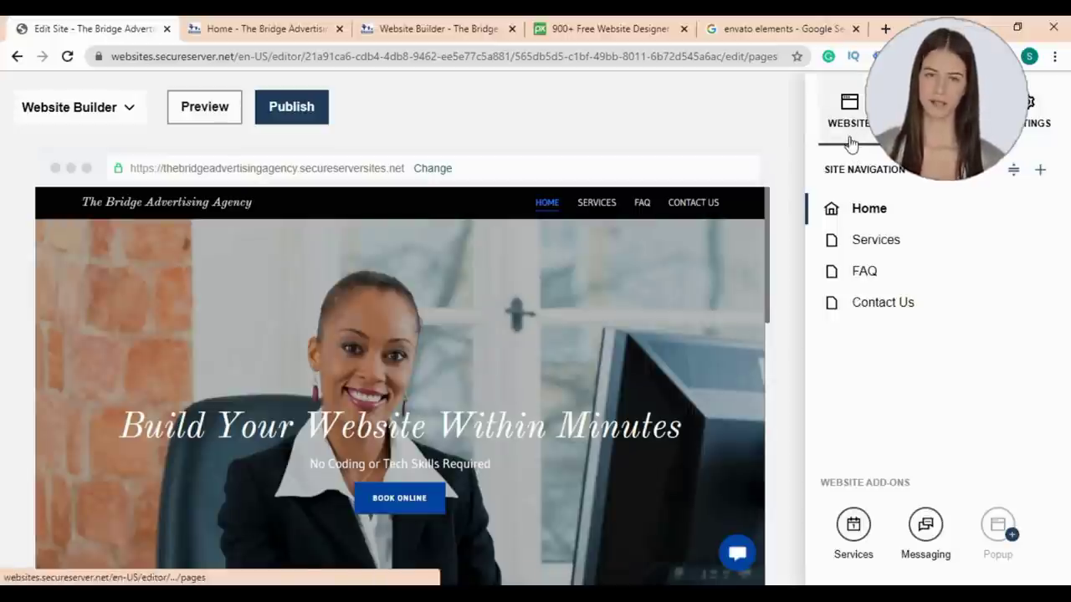
{"action": "left_click", "coordinate": [663, 293]}
{"action": "scroll", "coordinate": [961, 330], "scroll_direction": "down", "scroll_amount": 1}
{"action": "scroll", "coordinate": [960, 330], "scroll_direction": "down", "scroll_amount": 3}
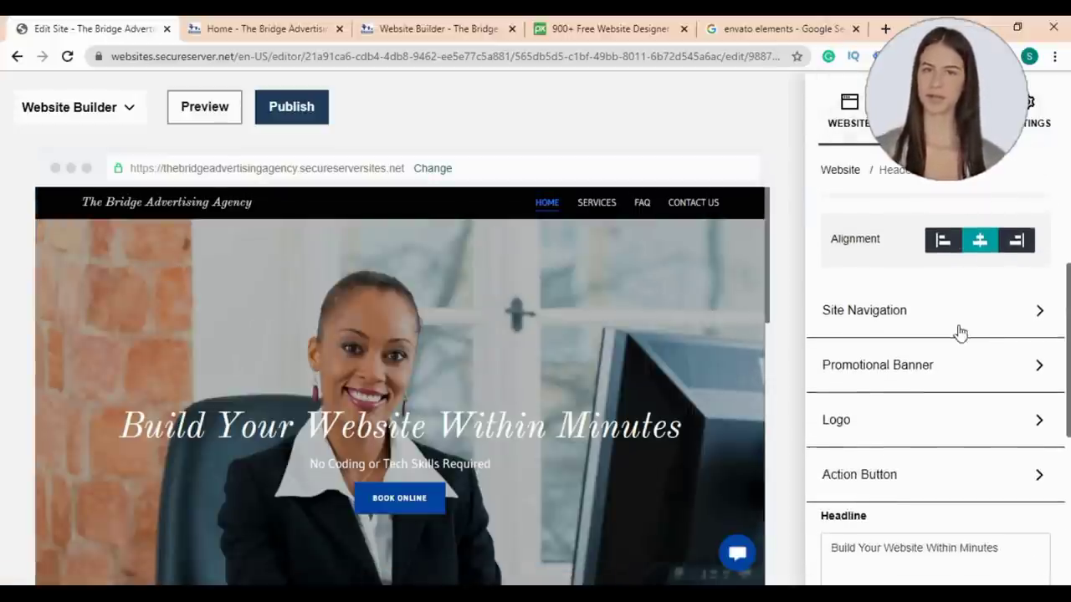
{"action": "scroll", "coordinate": [868, 276], "scroll_direction": "up", "scroll_amount": 1}
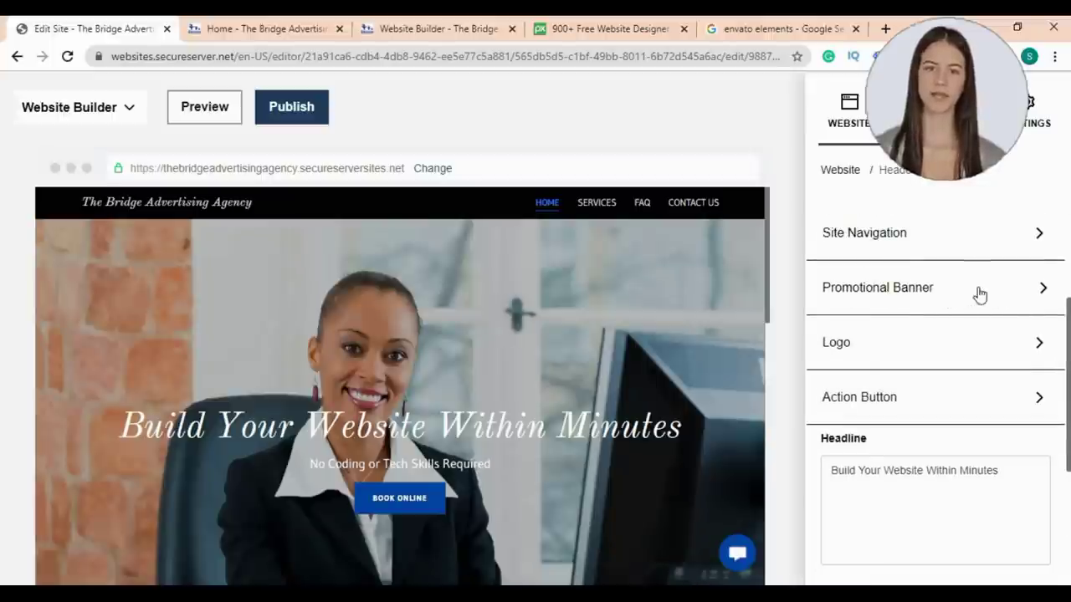
{"action": "left_click", "coordinate": [1040, 294]}
{"action": "left_click", "coordinate": [1038, 286]}
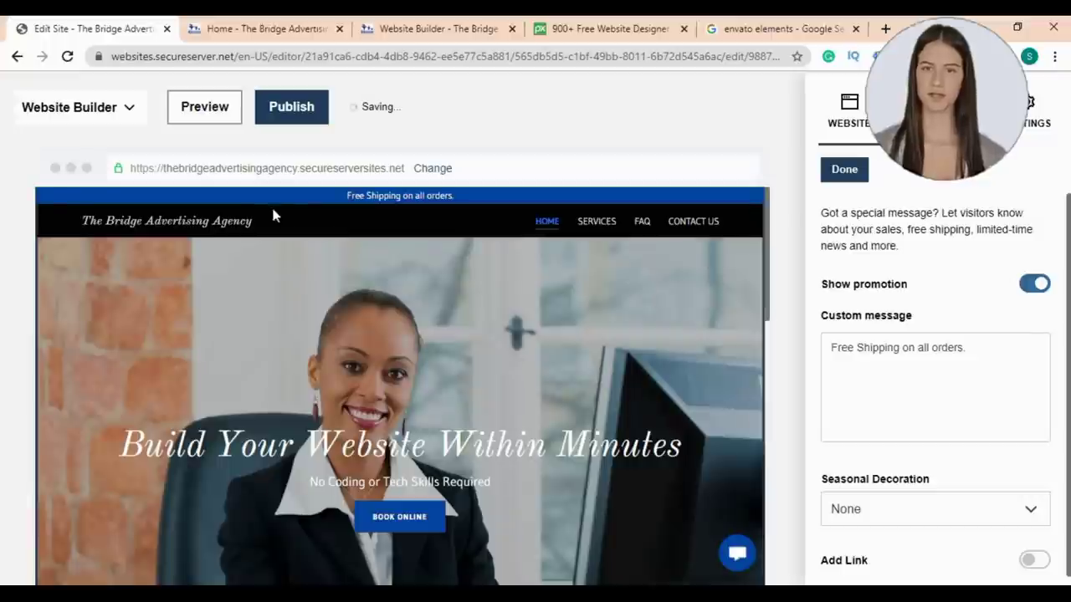
Step: Set the promotional banner's custom message to "20% Discount on Annual Plans", check the seasonal decoration setting, and finish the banner
{"action": "left_click", "coordinate": [937, 348]}
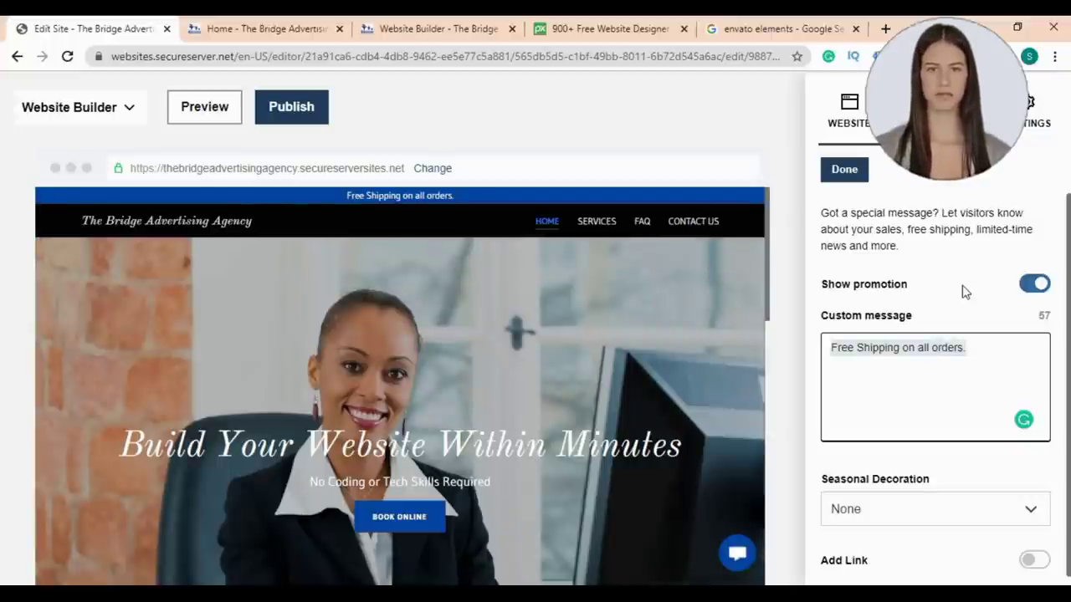
{"action": "type", "text": "20% Discount on Annual Plans"}
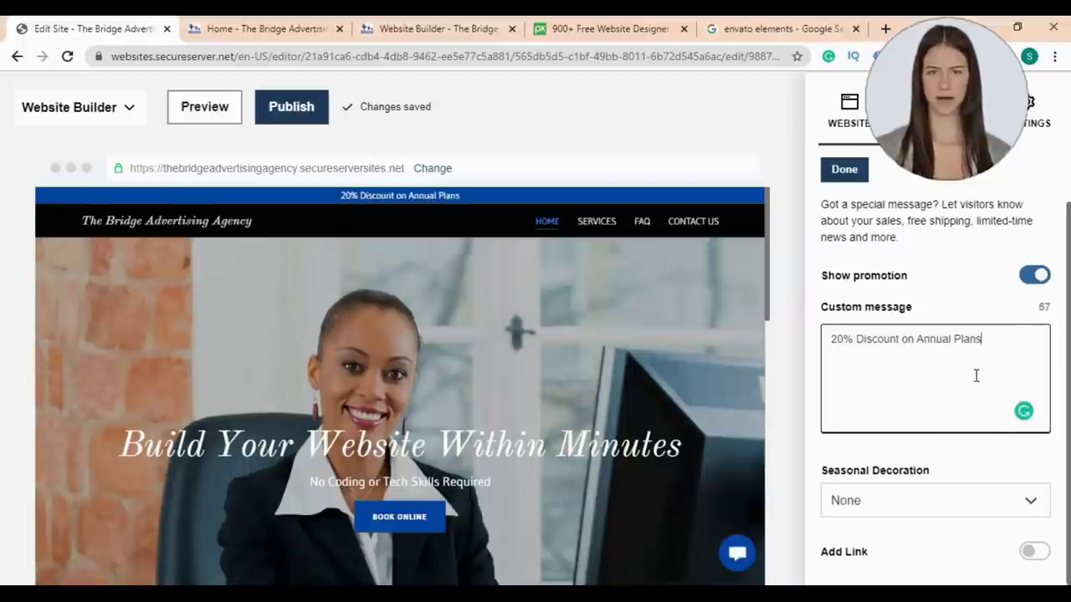
{"action": "left_click", "coordinate": [1031, 502]}
{"action": "left_click", "coordinate": [1030, 502]}
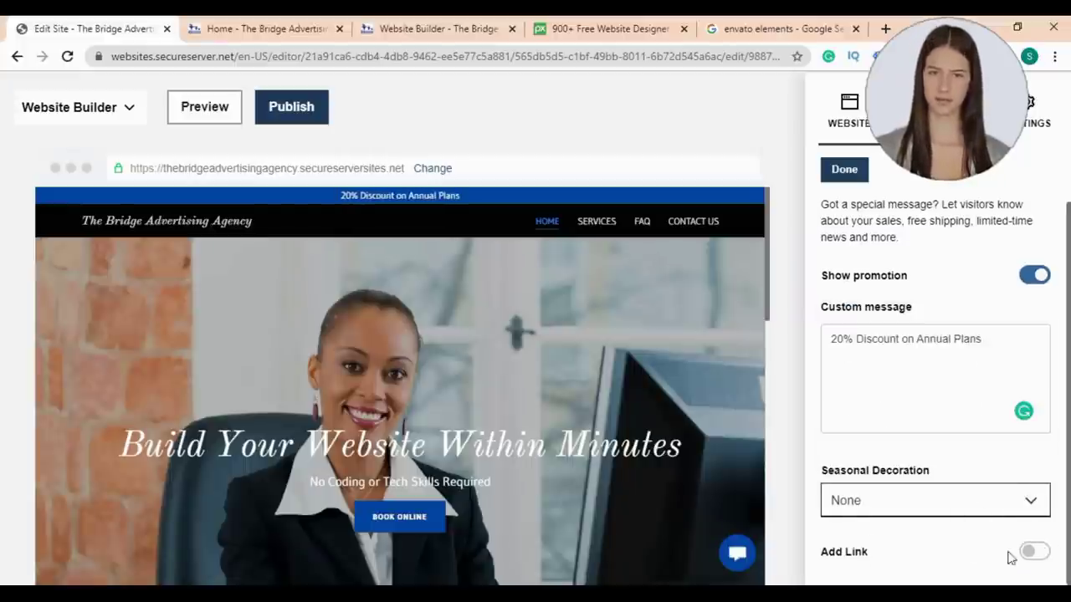
{"action": "left_click", "coordinate": [844, 171]}
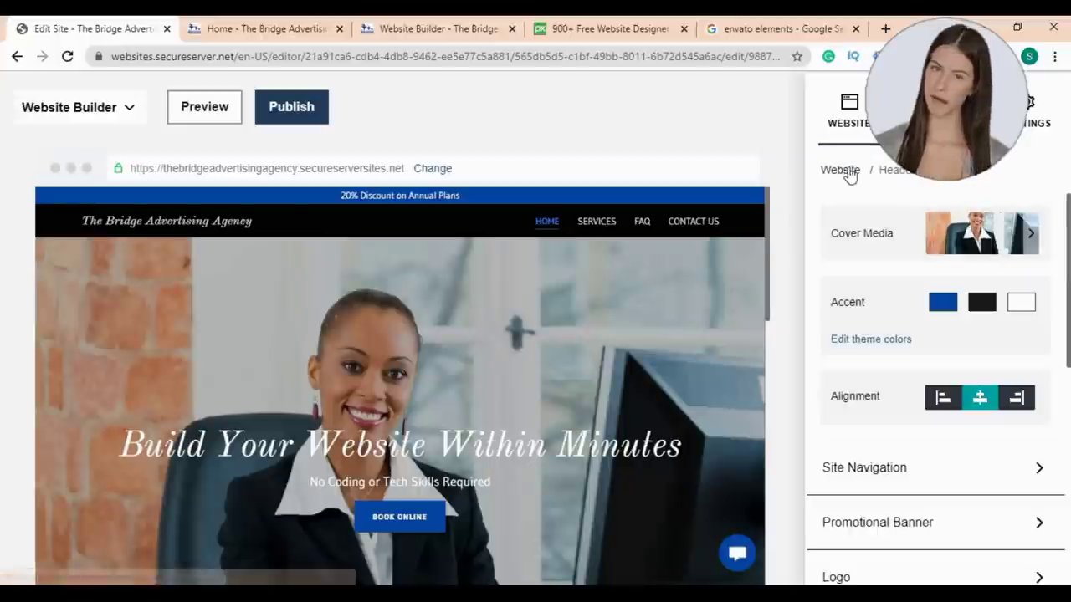
Step: Open the header's logo settings and choose the slanted all-caps font for the text logo
{"action": "scroll", "coordinate": [966, 343], "scroll_direction": "down", "scroll_amount": 3}
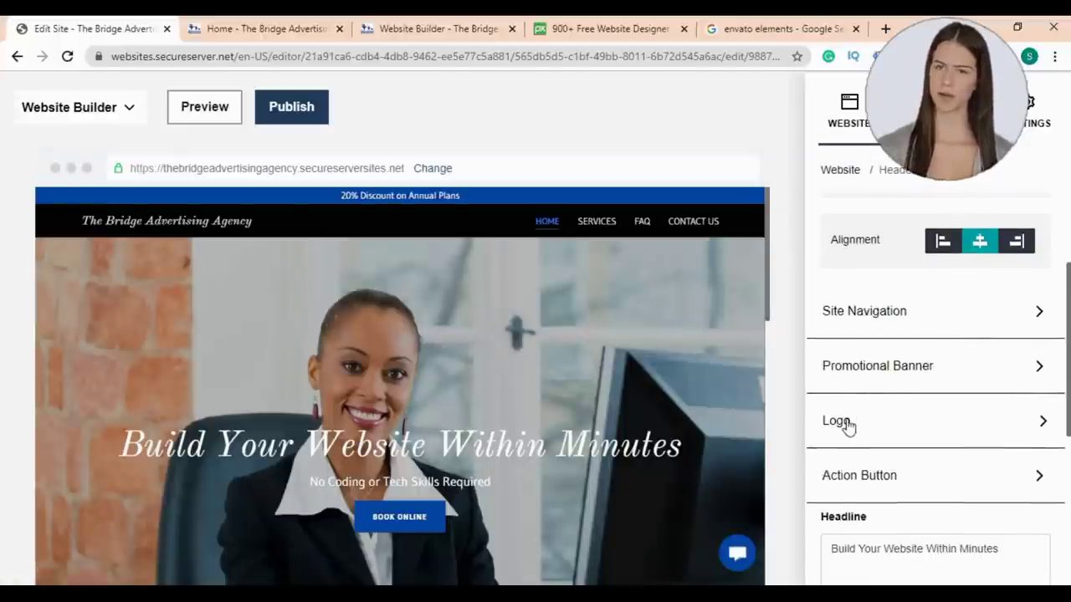
{"action": "left_click", "coordinate": [1027, 421]}
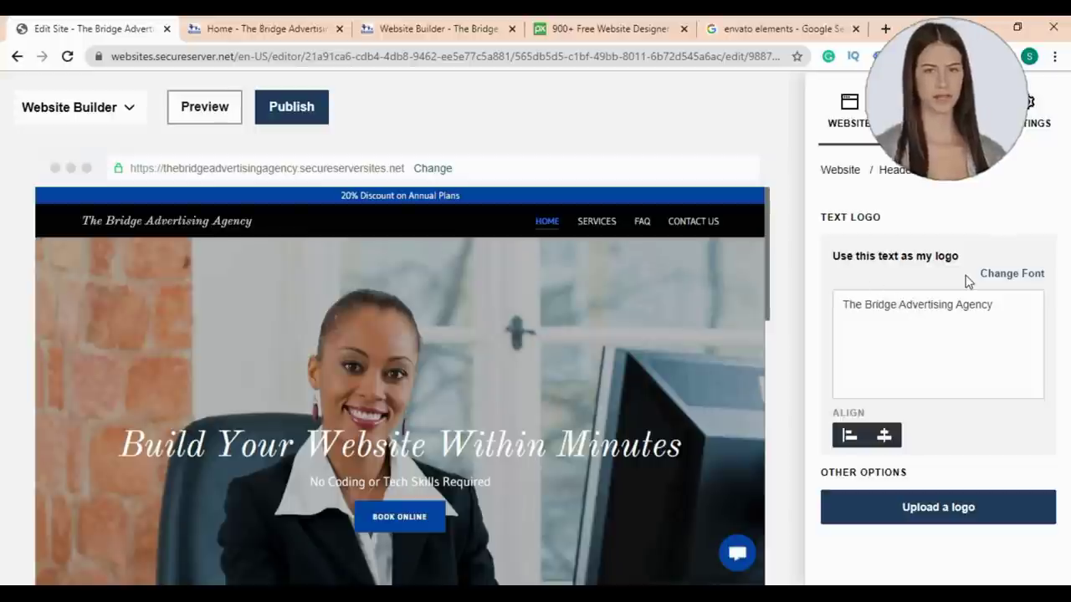
{"action": "left_click", "coordinate": [1014, 276]}
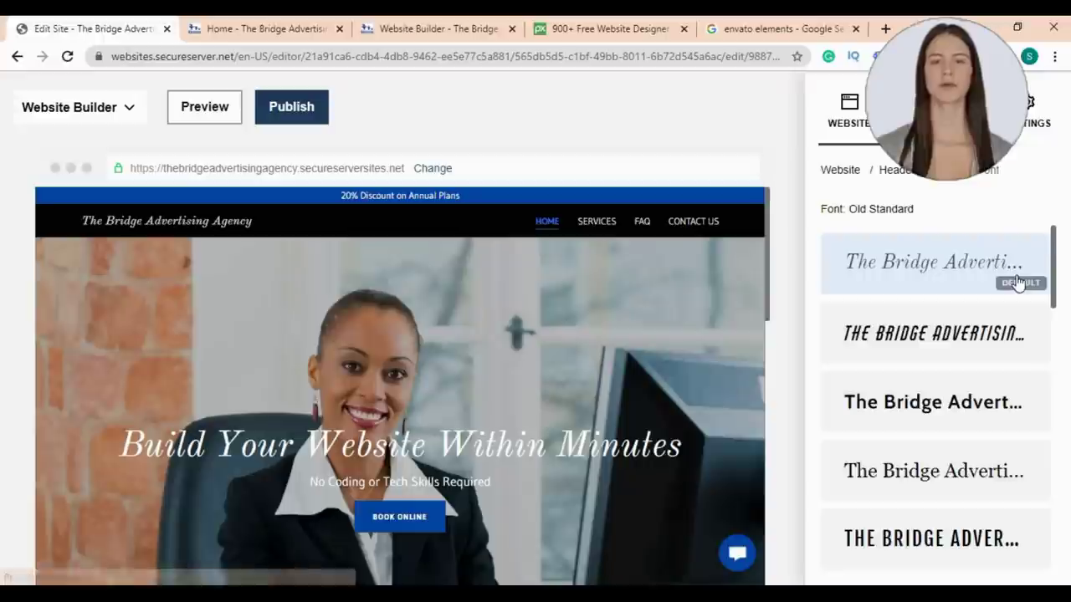
{"action": "left_click", "coordinate": [937, 336]}
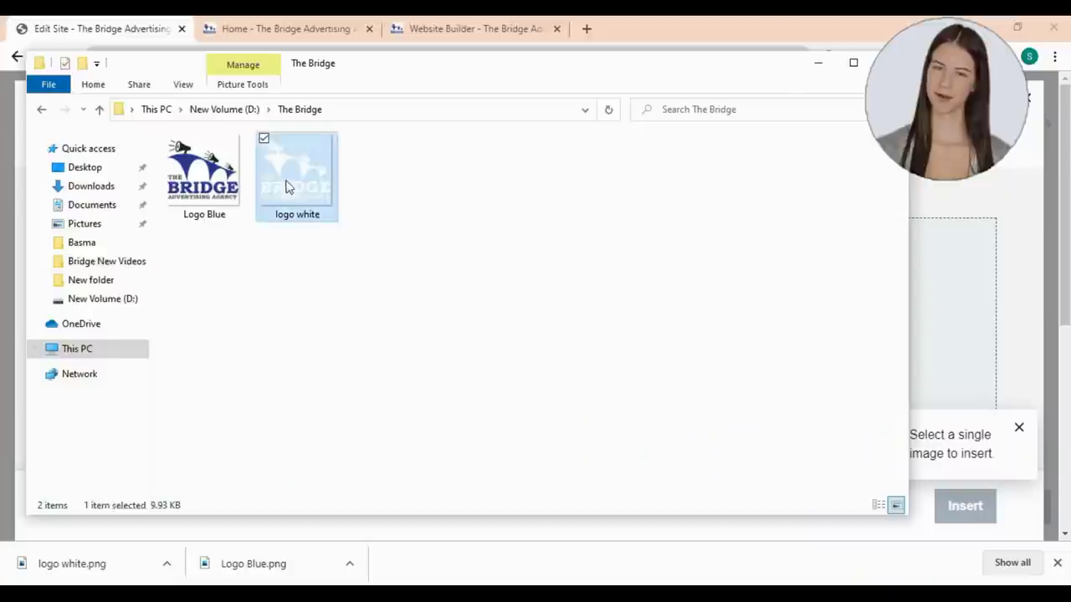
Step: Insert the "logo white" image from The Bridge folder as the header's logo and finish the logo settings
{"action": "double_click", "coordinate": [287, 184]}
{"action": "left_click", "coordinate": [963, 505]}
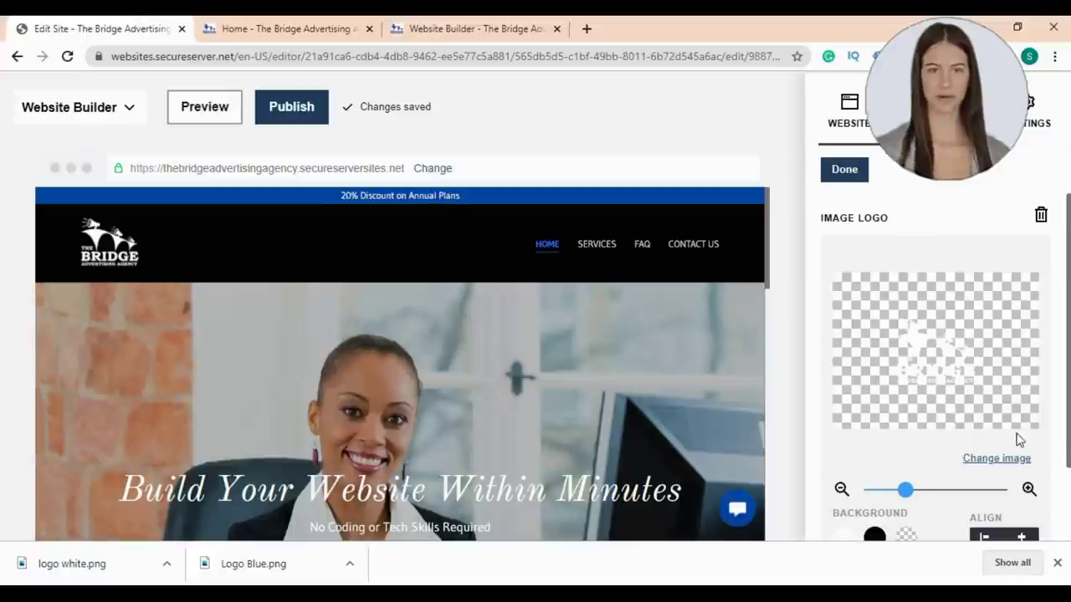
{"action": "scroll", "coordinate": [1068, 375], "scroll_direction": "down", "scroll_amount": 1}
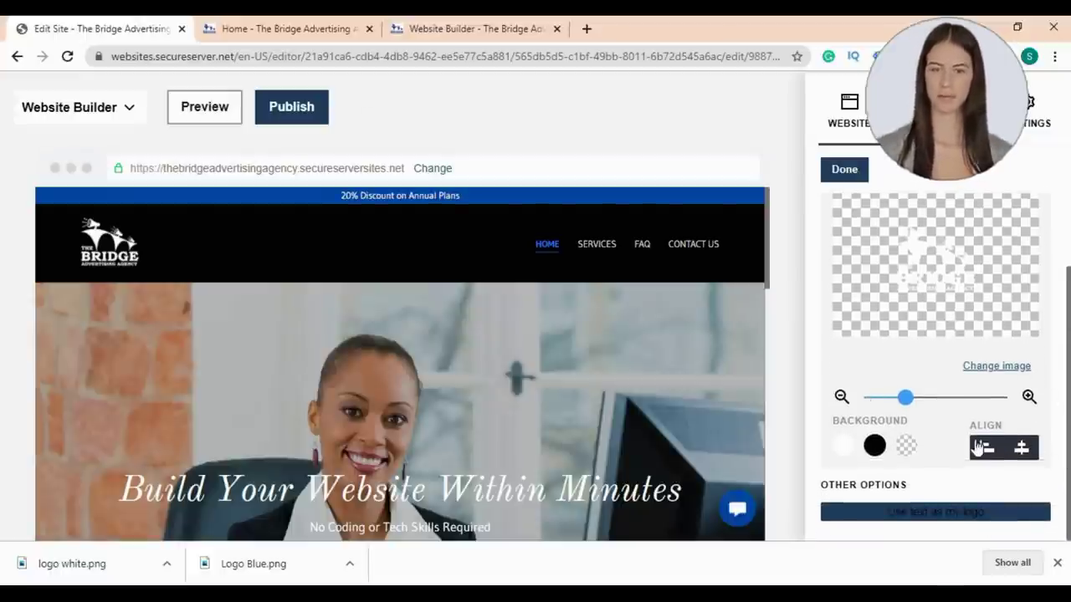
{"action": "left_click", "coordinate": [844, 170]}
Step: Set the cover section's action button text to "Start Building Your Website"
{"action": "key", "text": "ctrl+a"}
{"action": "type", "text": "Start Building "}
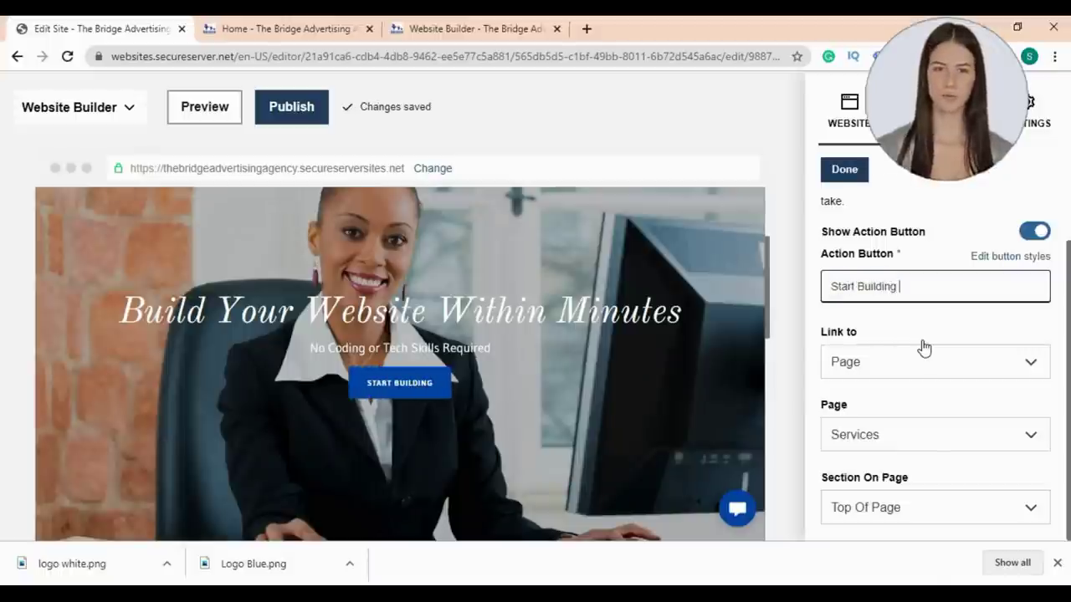
{"action": "type", "text": "Your Website"}
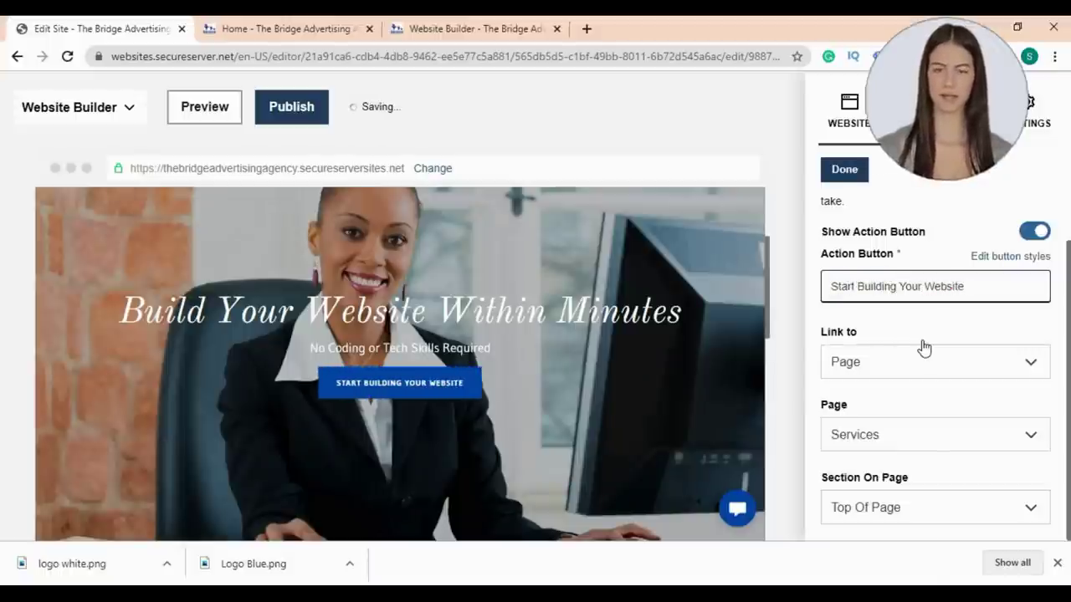
Step: Examine the action button's available link types, target pages and page sections without changing the current choices
{"action": "left_click", "coordinate": [1030, 366]}
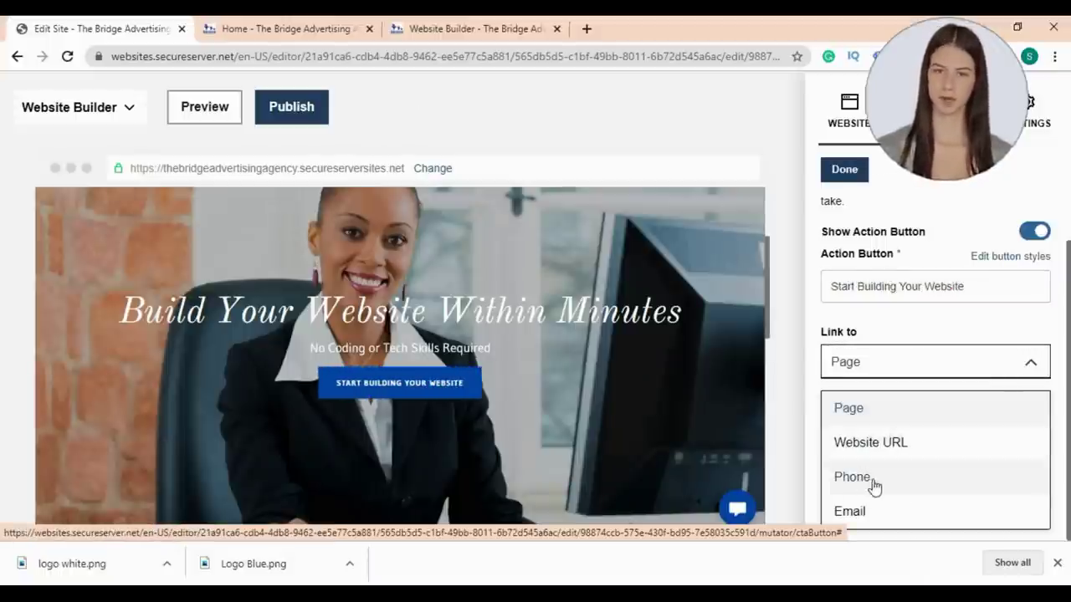
{"action": "left_click", "coordinate": [1033, 366]}
{"action": "left_click", "coordinate": [1027, 437]}
{"action": "left_click", "coordinate": [1010, 448]}
{"action": "left_click", "coordinate": [1029, 367]}
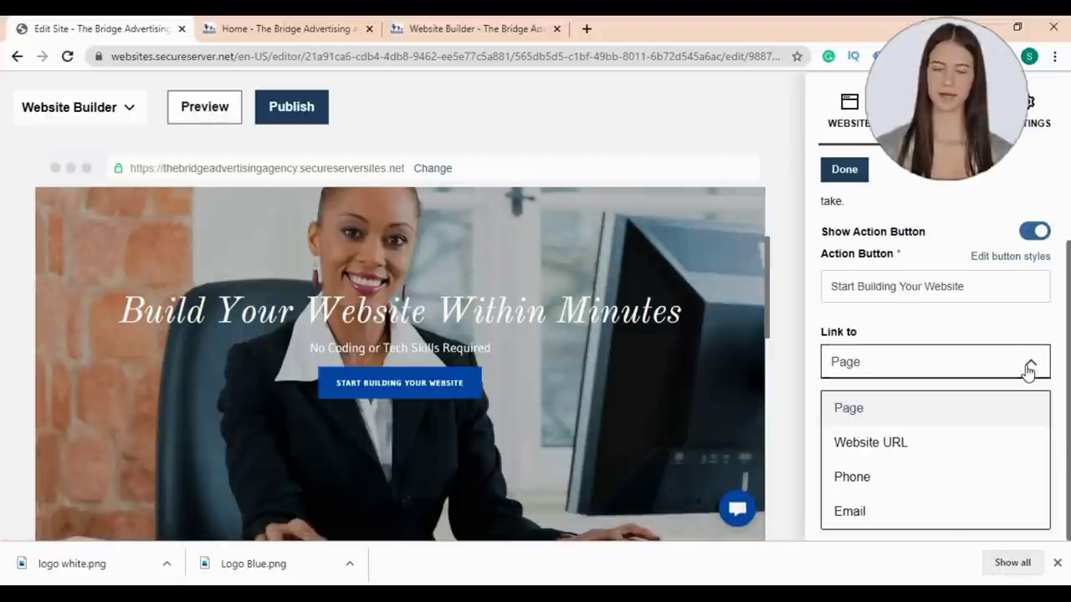
{"action": "left_click", "coordinate": [1028, 368]}
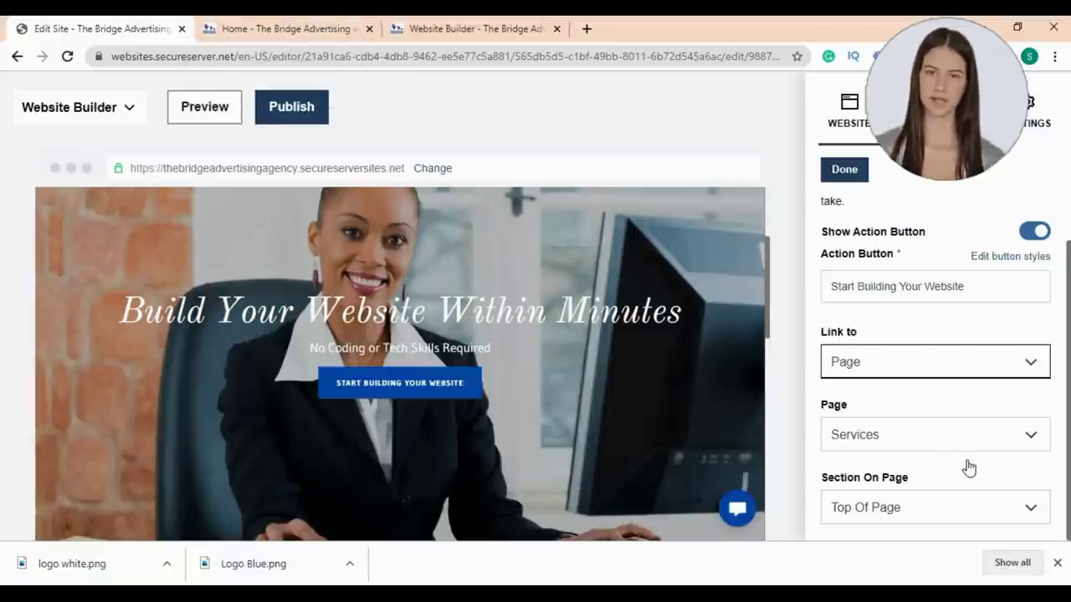
{"action": "left_click", "coordinate": [983, 503]}
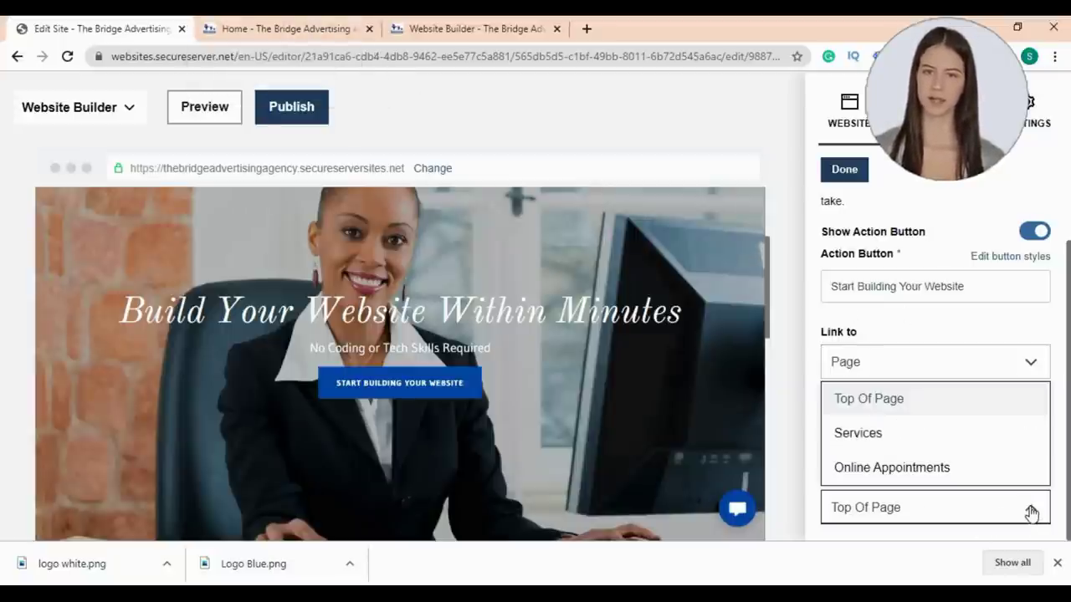
{"action": "left_click", "coordinate": [1028, 508]}
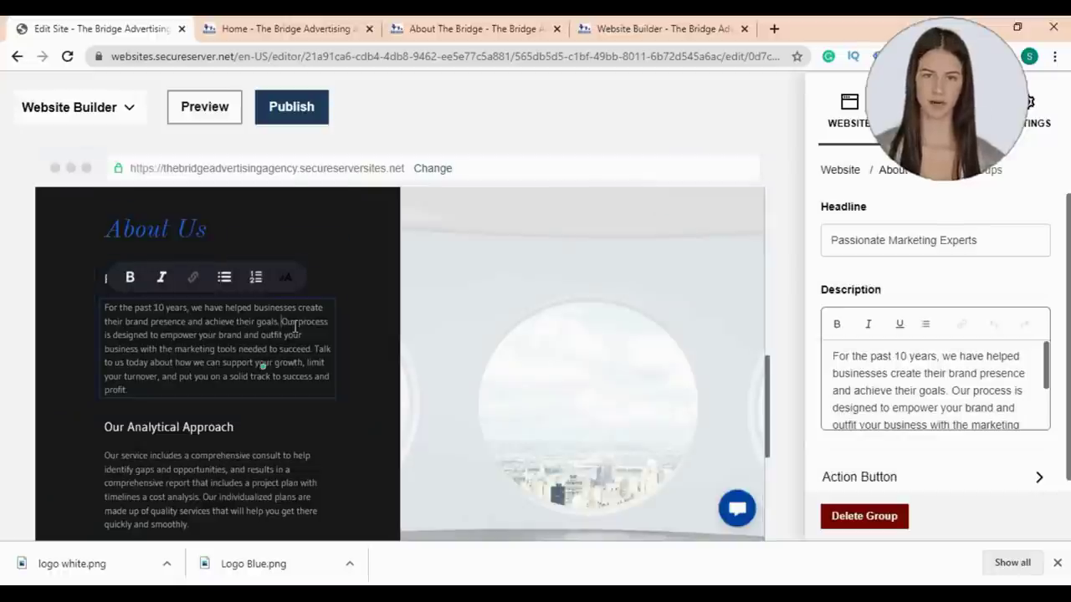
Step: Copy the "Unleashing The Powers of your Brand!" heading from the agency's existing About page and use it as the first About Us group's headline
{"action": "scroll", "coordinate": [360, 296], "scroll_direction": "up", "scroll_amount": 1}
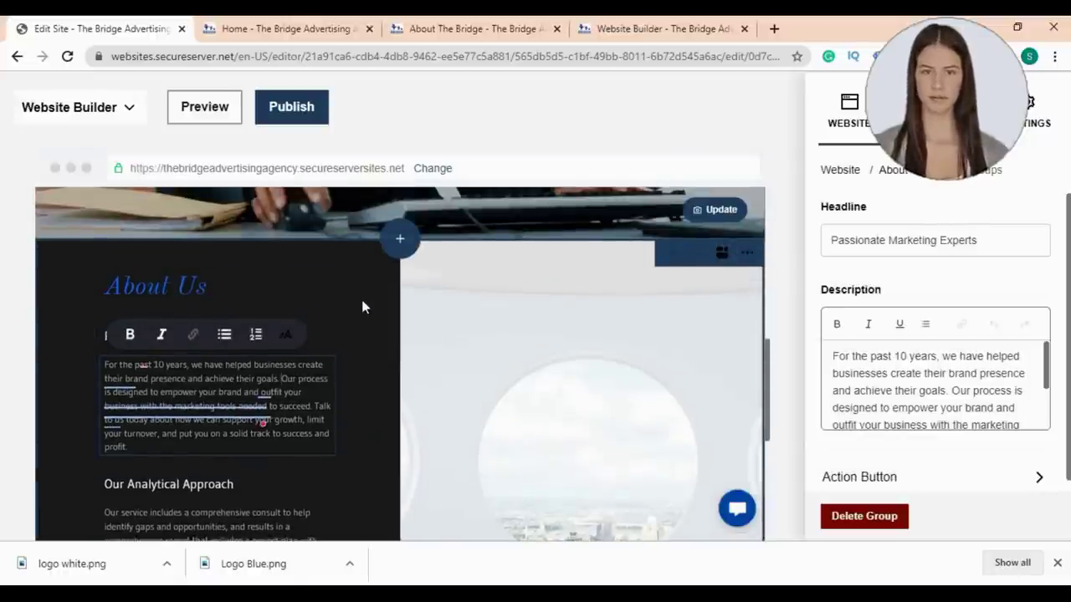
{"action": "left_click", "coordinate": [351, 324]}
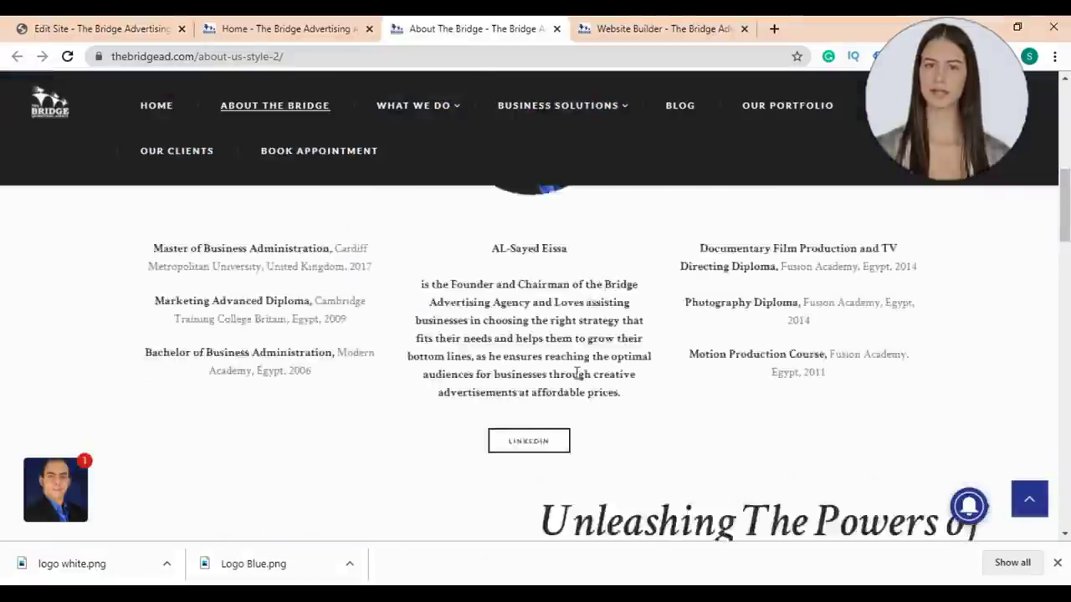
{"action": "scroll", "coordinate": [535, 334], "scroll_direction": "down", "scroll_amount": 3}
{"action": "left_click_drag", "start_coordinate": [541, 276], "coordinate": [745, 335]}
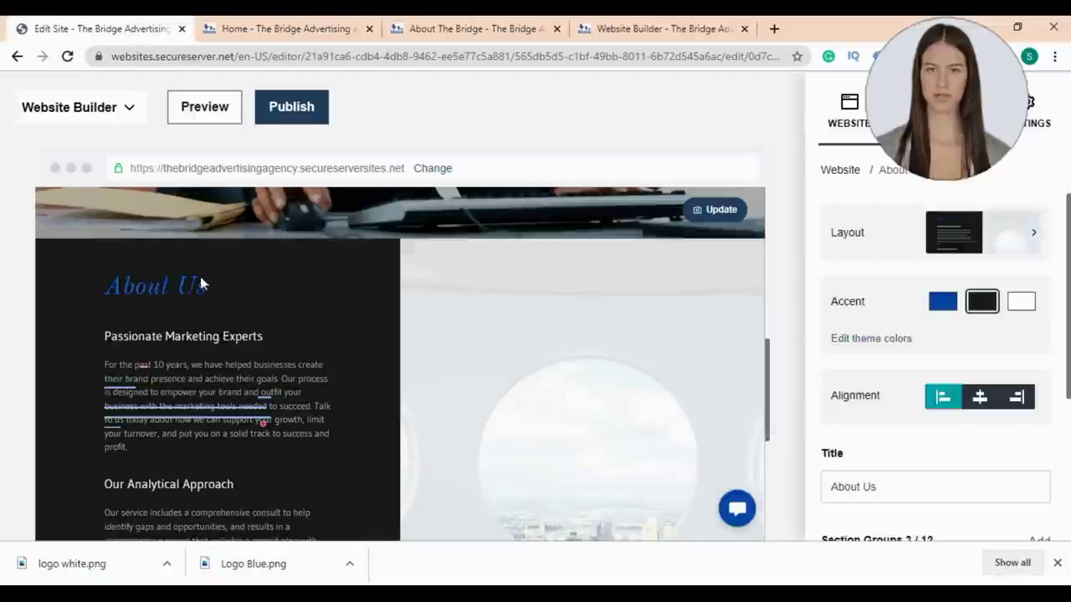
{"action": "left_click", "coordinate": [183, 335]}
{"action": "type", "text": "Unleashing The Powers of your Brand!"}
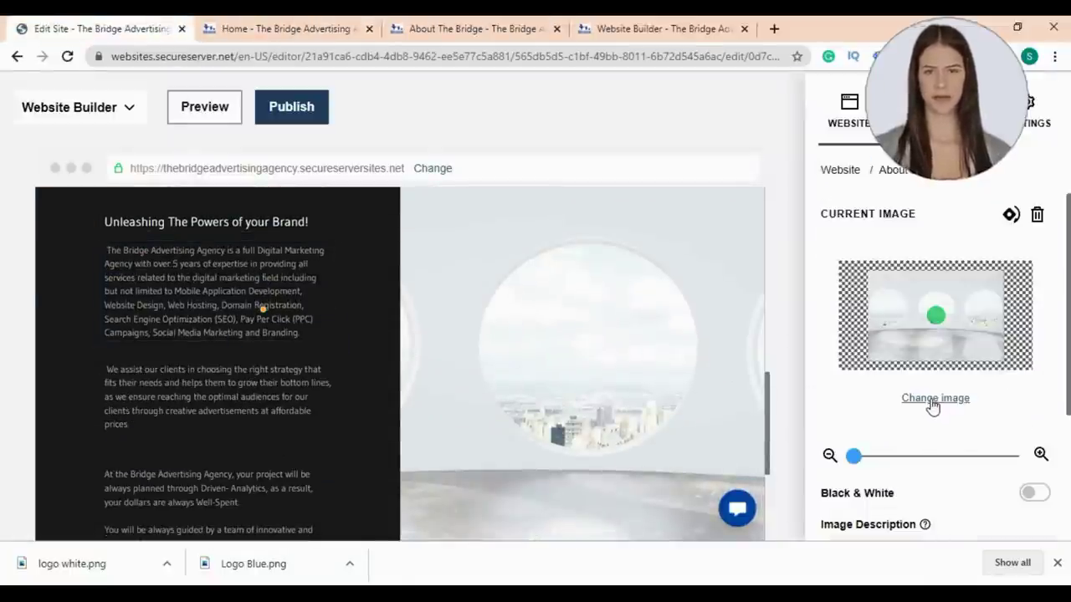
Step: Start replacing the About Us section's image and open the full stock media collection
{"action": "left_click", "coordinate": [933, 399]}
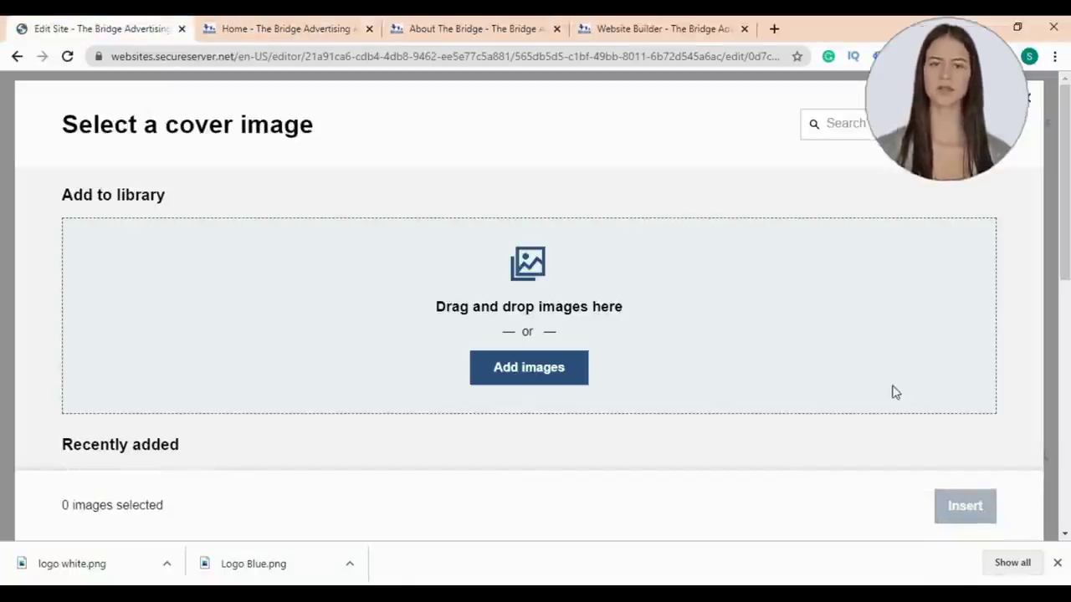
{"action": "scroll", "coordinate": [786, 368], "scroll_direction": "down", "scroll_amount": 5}
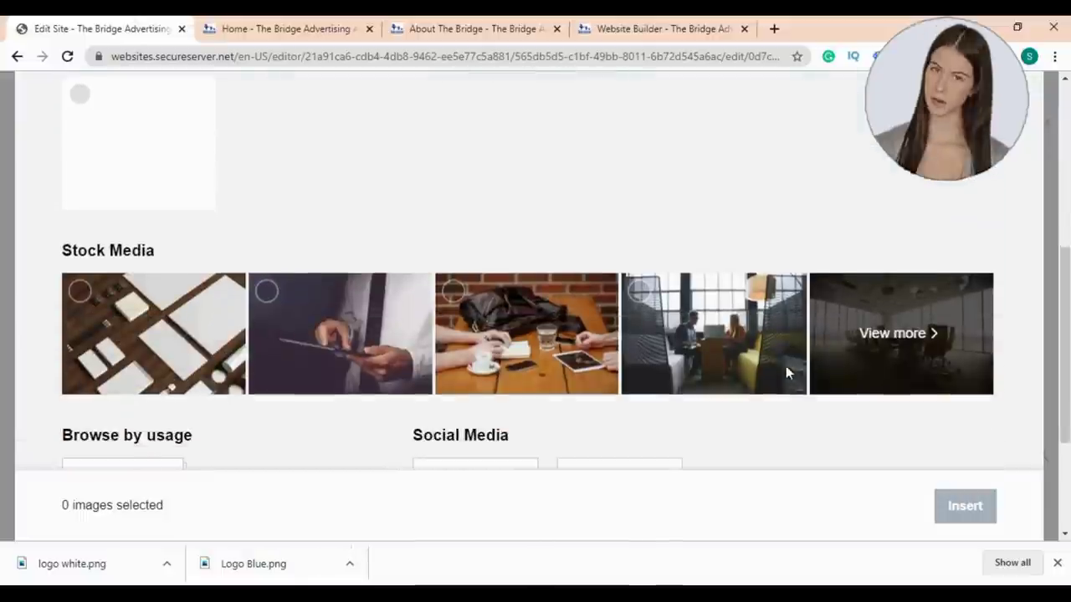
{"action": "scroll", "coordinate": [773, 356], "scroll_direction": "down", "scroll_amount": 1}
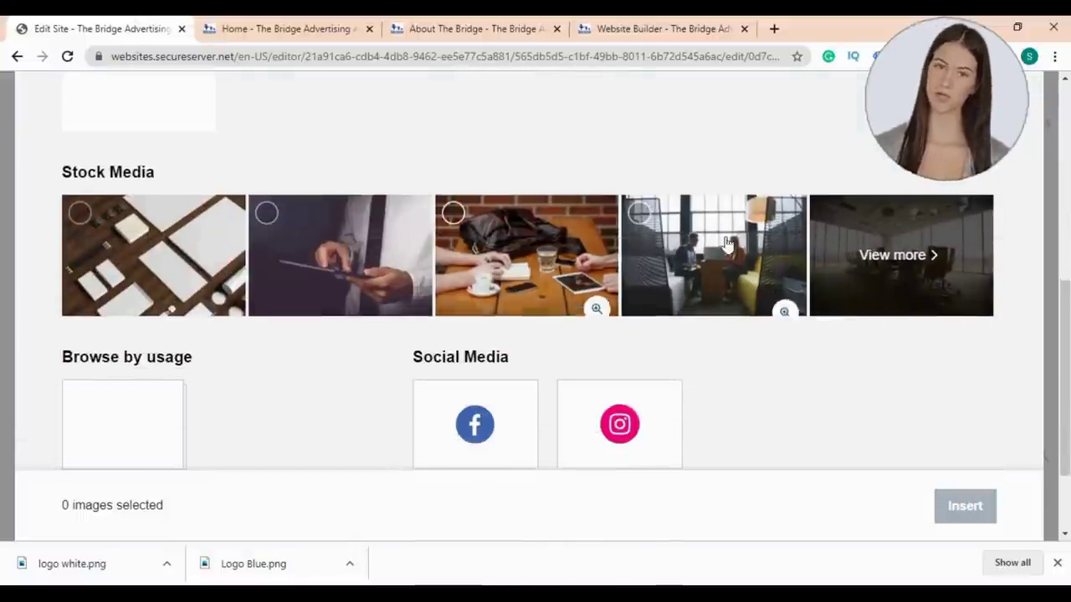
{"action": "left_click", "coordinate": [893, 256]}
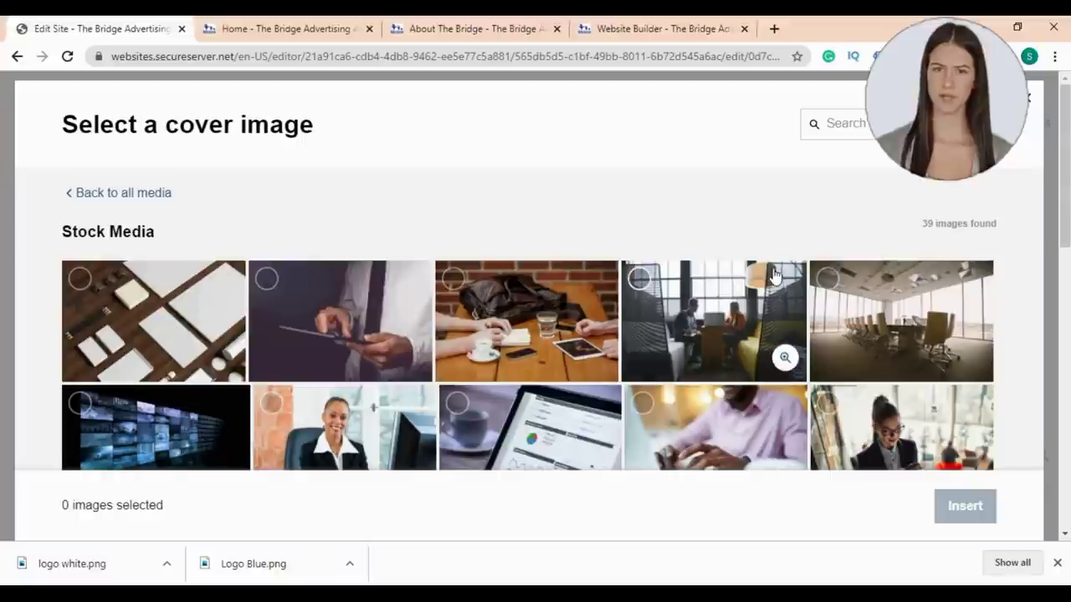
Step: Search the media for "Marketing", insert the picture of a suited man holding a tablet with a globe and colourful icons, and finish the image settings
{"action": "type", "text": "Marketing"}
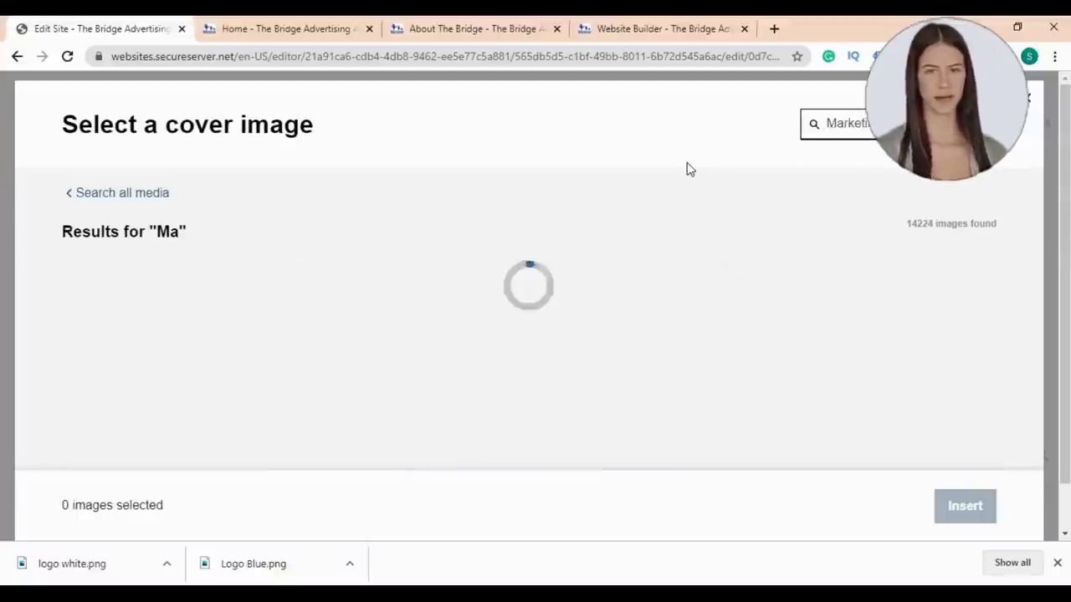
{"action": "scroll", "coordinate": [689, 169], "scroll_direction": "down", "scroll_amount": 1}
{"action": "scroll", "coordinate": [689, 169], "scroll_direction": "down", "scroll_amount": 5}
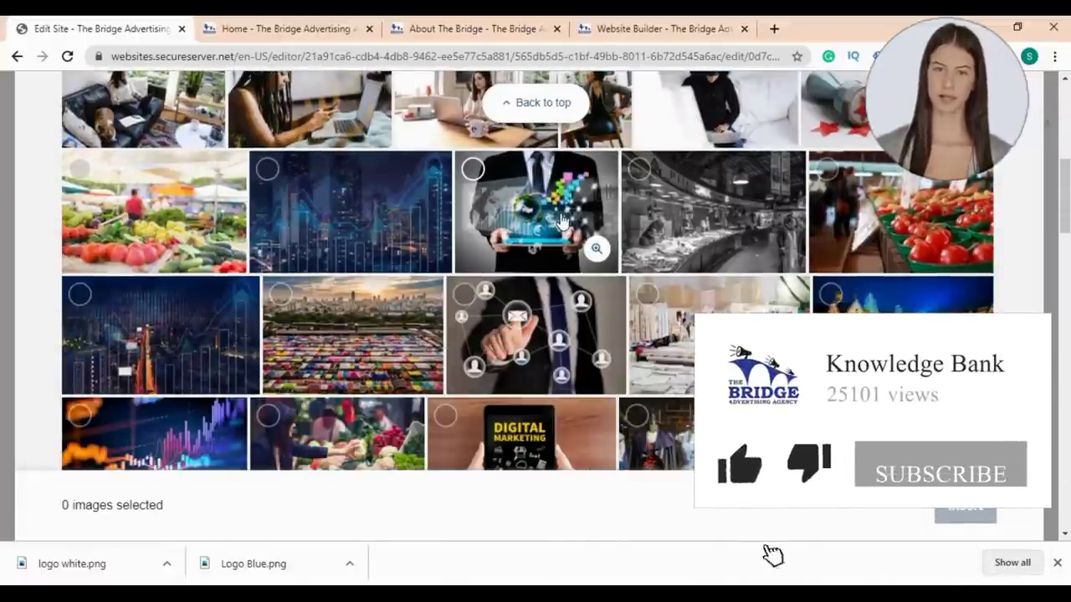
{"action": "left_click", "coordinate": [560, 219]}
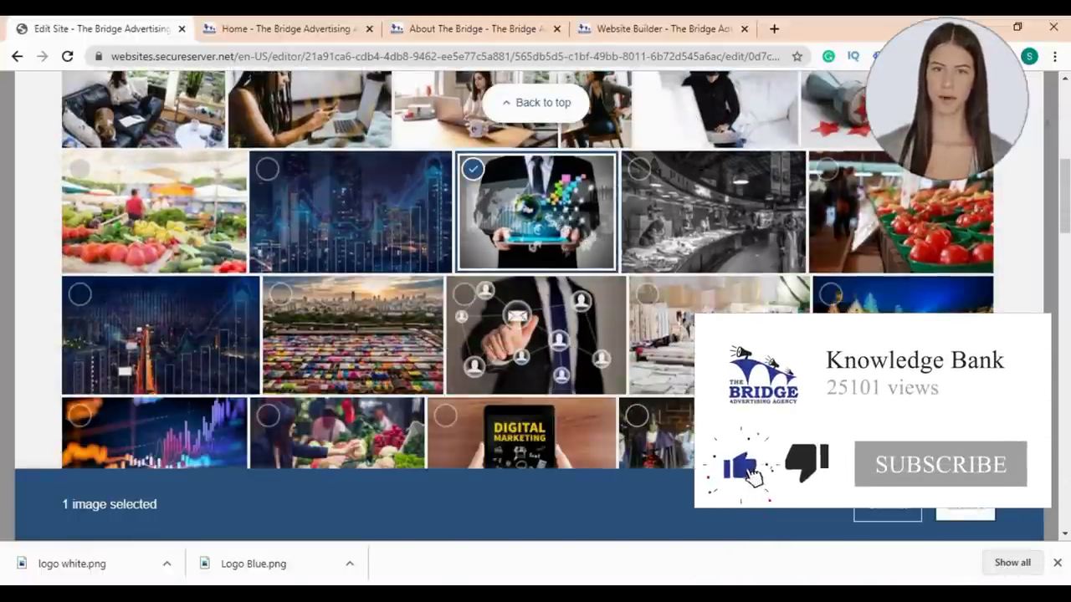
{"action": "left_click", "coordinate": [979, 515]}
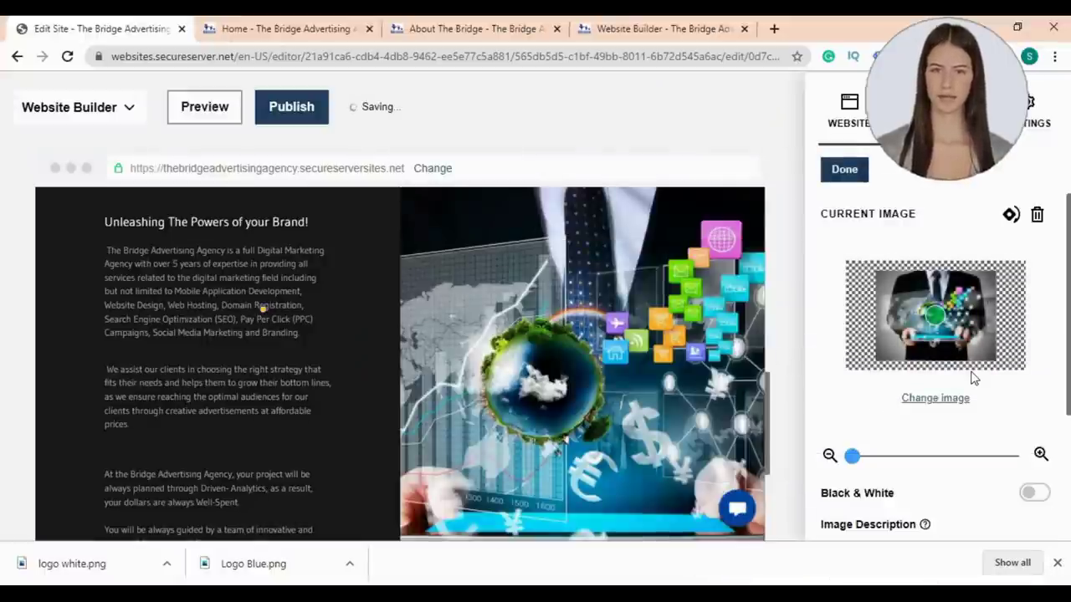
{"action": "left_click", "coordinate": [844, 170]}
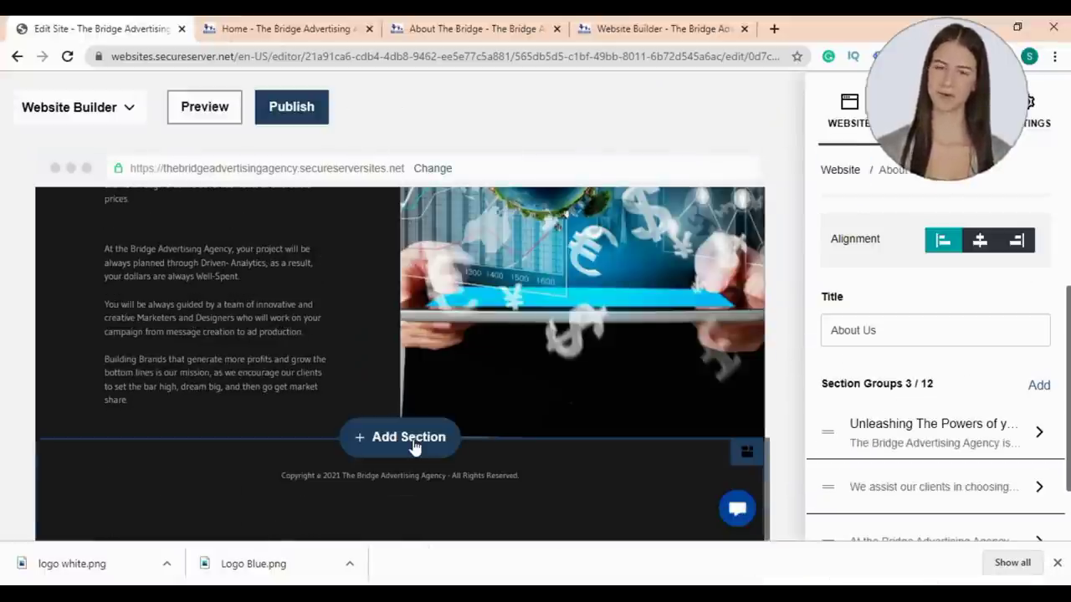
Step: Review the available section categories and add the "Feature your top video" section below the About Us section
{"action": "left_click", "coordinate": [412, 437]}
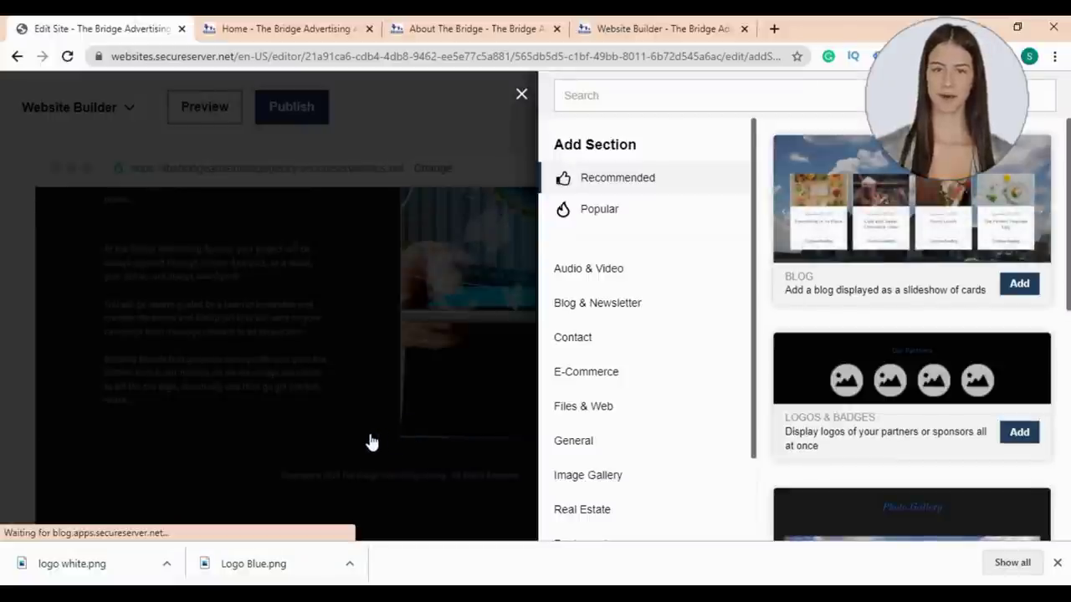
{"action": "left_click", "coordinate": [629, 214]}
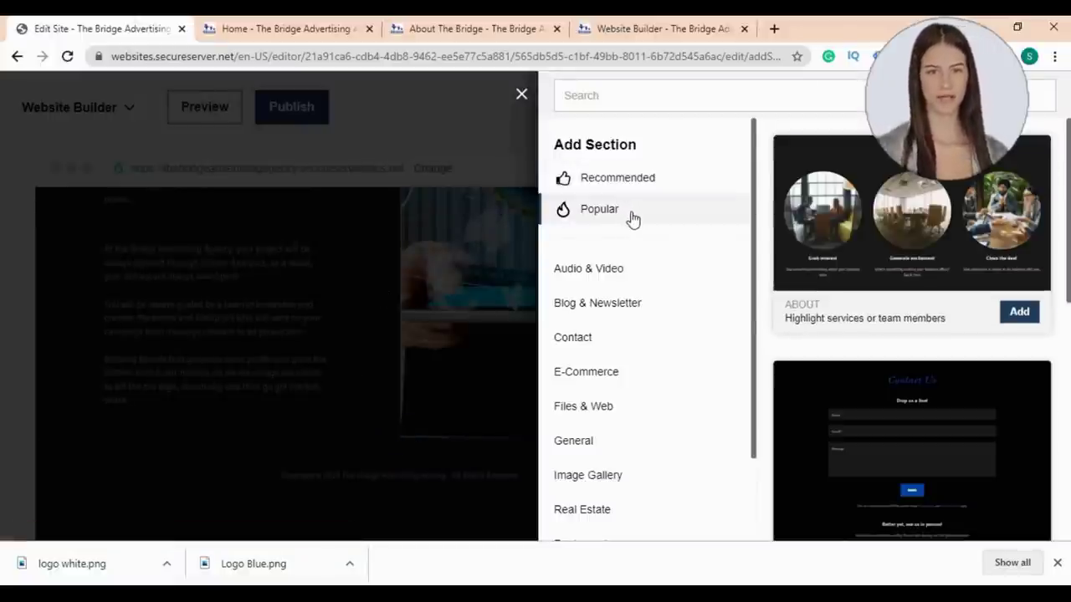
{"action": "scroll", "coordinate": [664, 266], "scroll_direction": "down", "scroll_amount": 1}
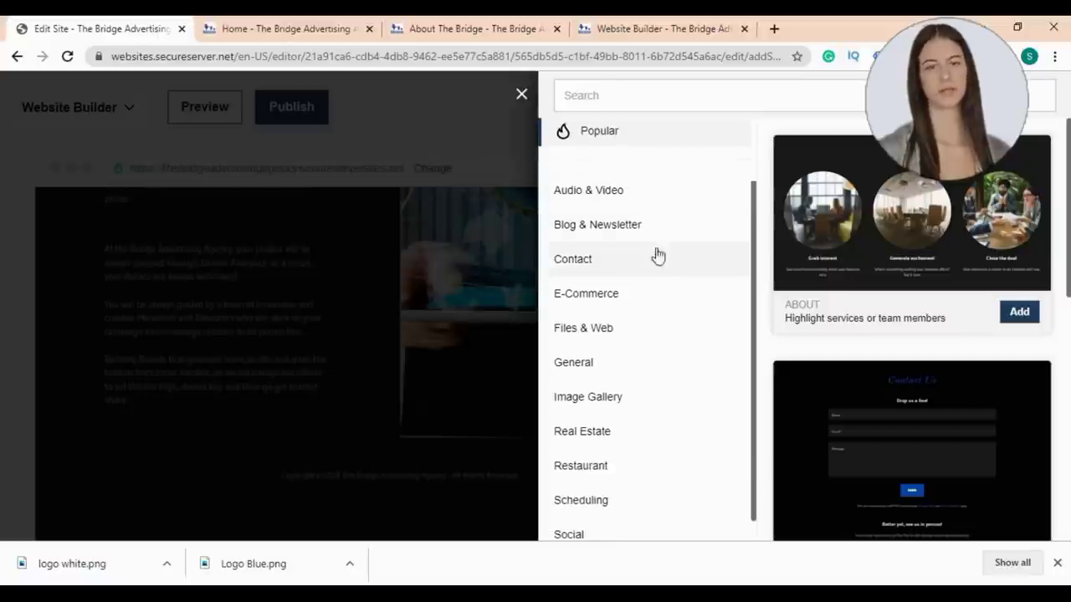
{"action": "left_click", "coordinate": [620, 195]}
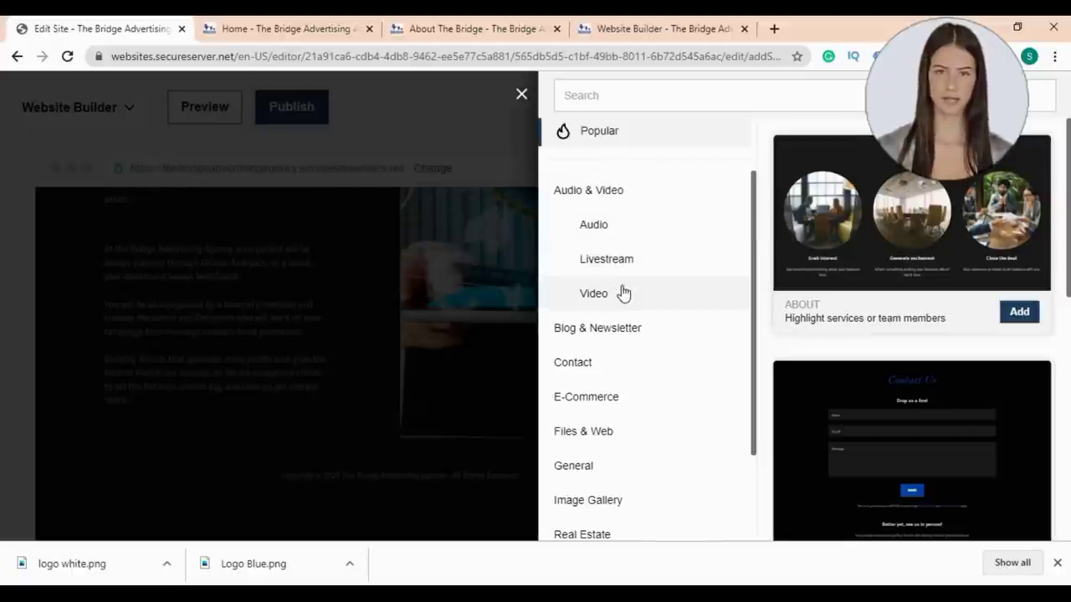
{"action": "scroll", "coordinate": [627, 335], "scroll_direction": "down", "scroll_amount": 1}
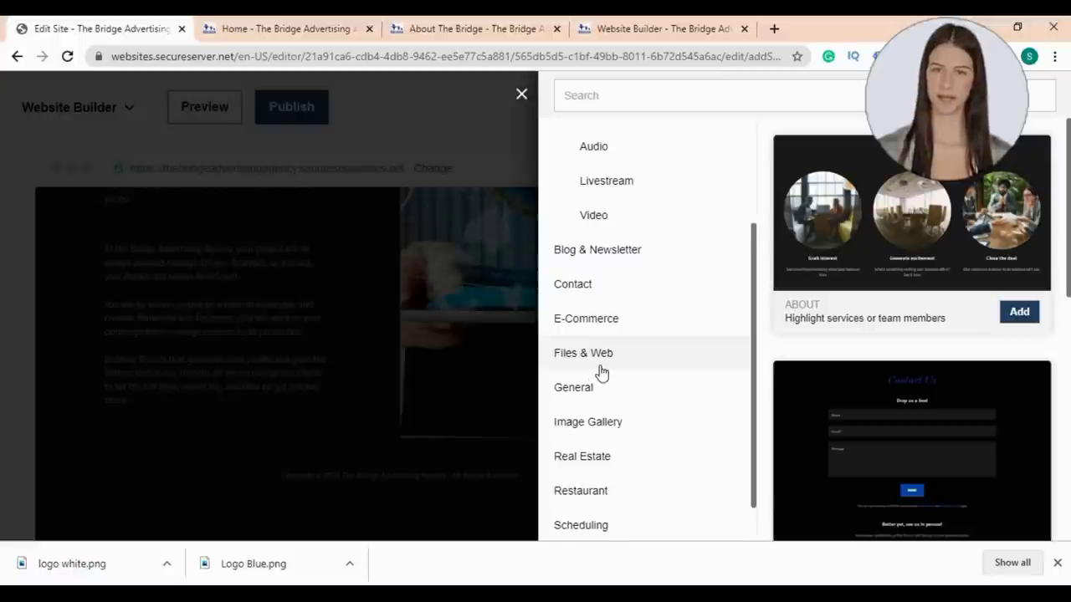
{"action": "scroll", "coordinate": [615, 402], "scroll_direction": "down", "scroll_amount": 1}
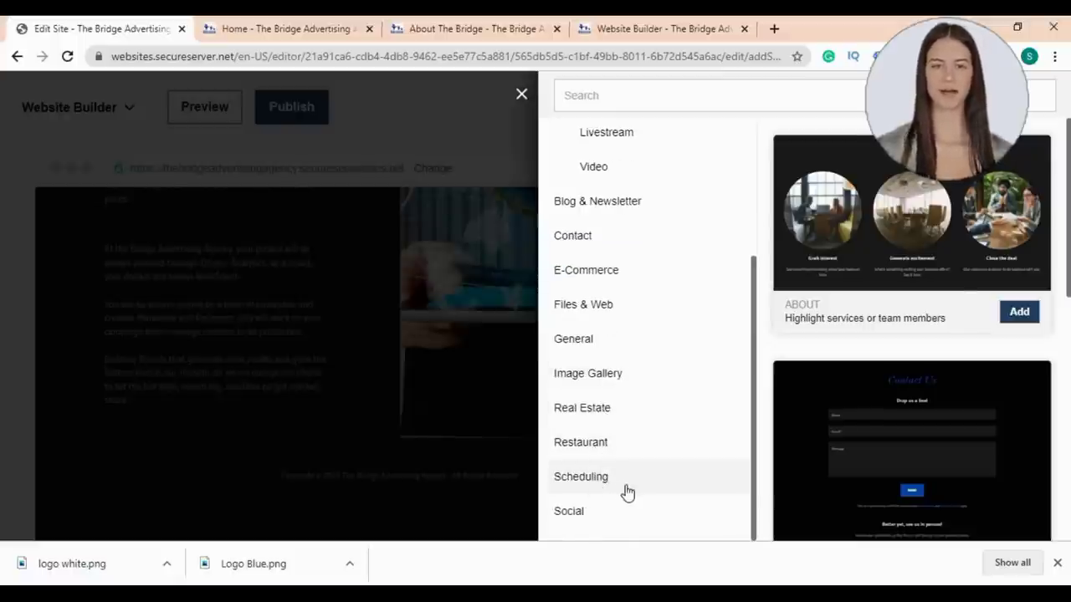
{"action": "scroll", "coordinate": [587, 430], "scroll_direction": "up", "scroll_amount": 4}
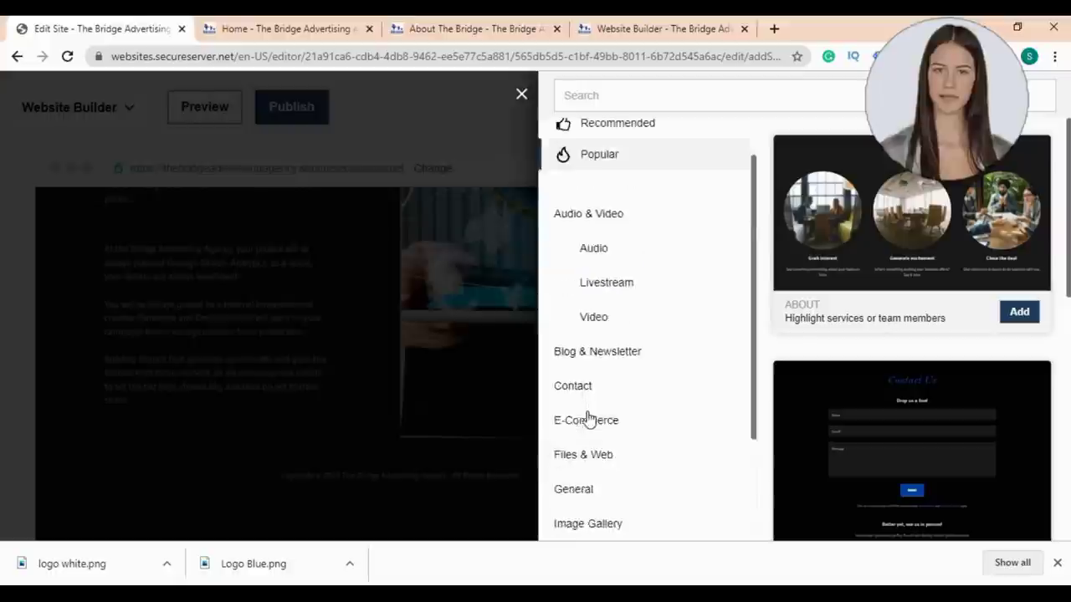
{"action": "left_click", "coordinate": [603, 373]}
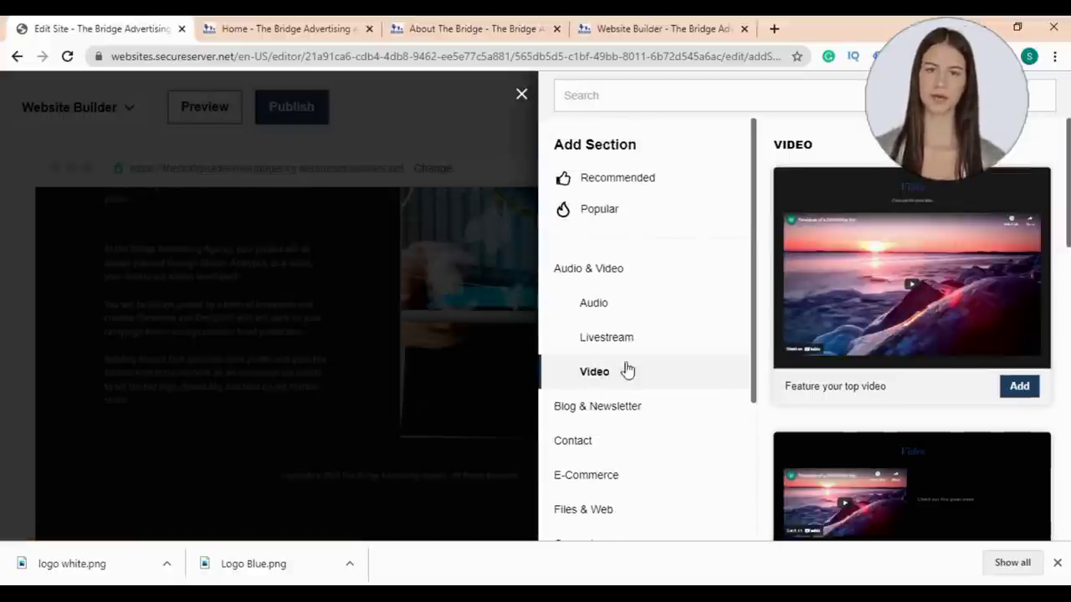
{"action": "left_click", "coordinate": [1020, 387]}
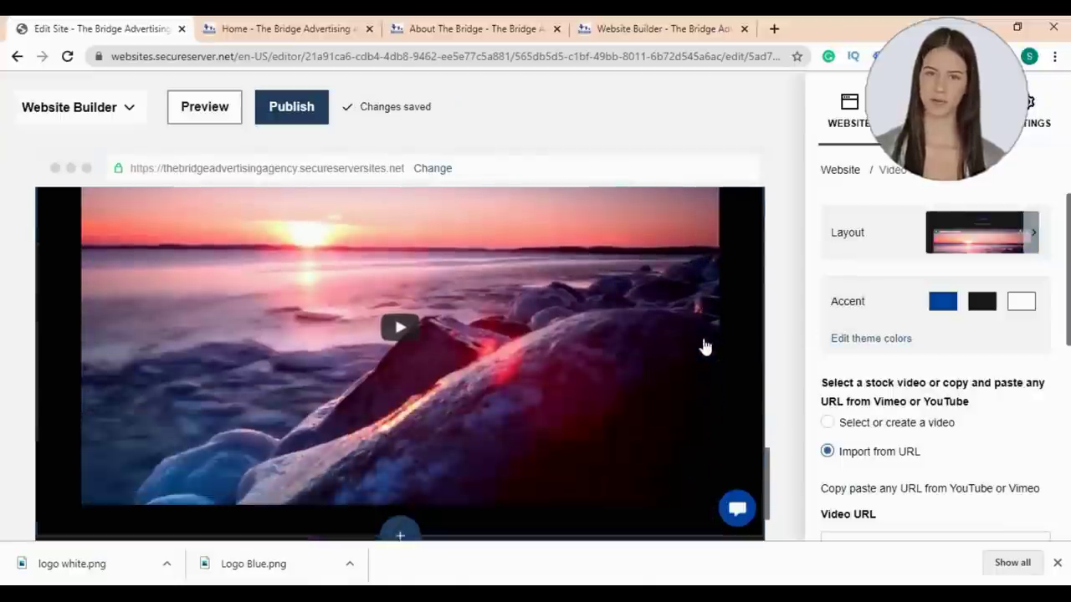
{"action": "scroll", "coordinate": [855, 360], "scroll_direction": "down", "scroll_amount": 2}
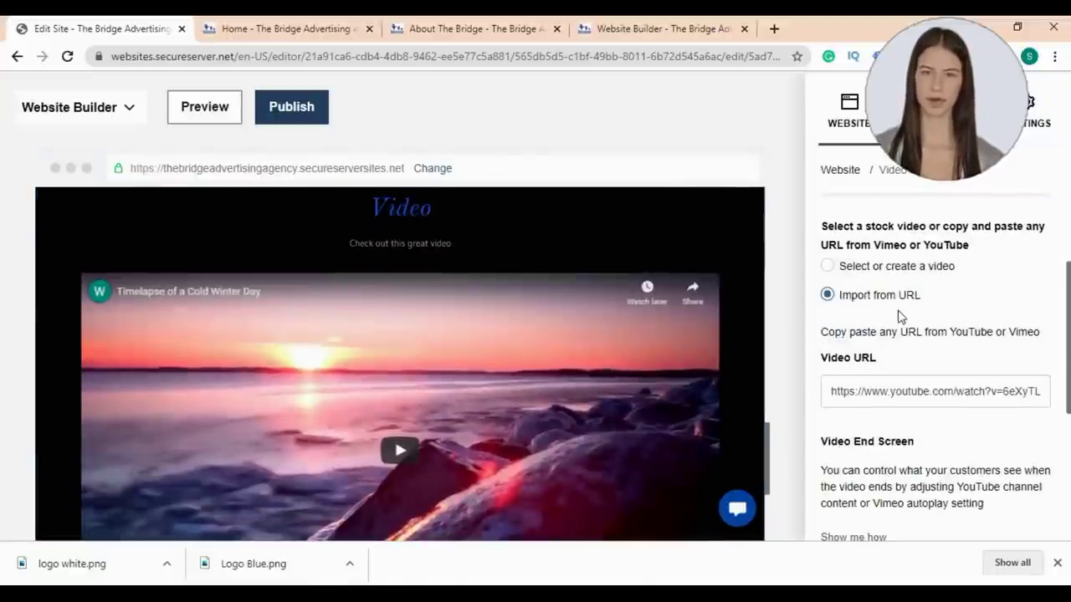
{"action": "triple_click", "coordinate": [903, 391]}
{"action": "type", "text": "https://www.youtube.com/watch?v=_BWLH5PQRoY&t=3s"}
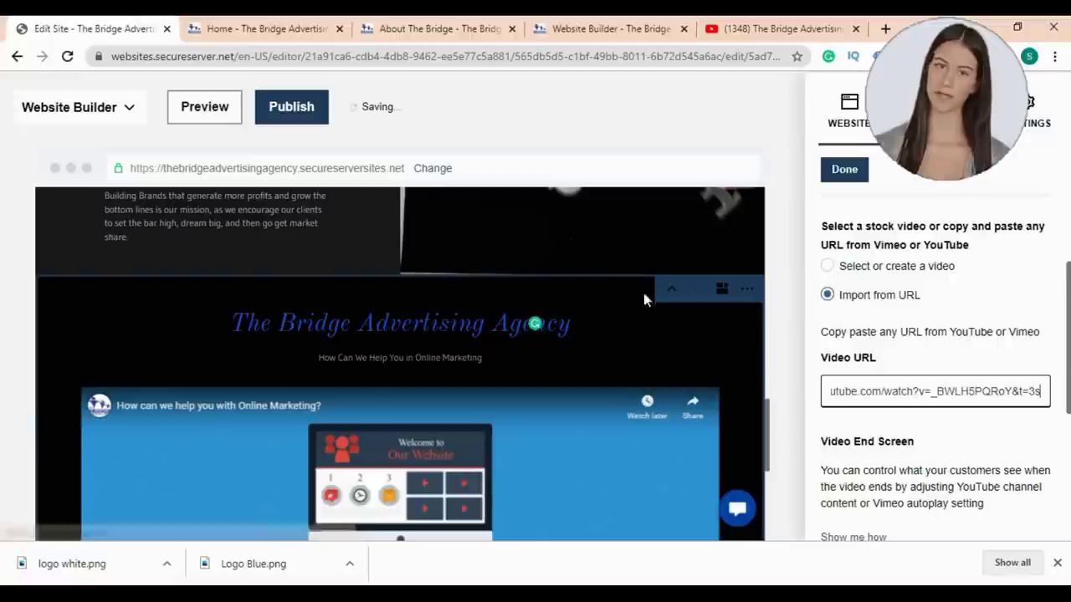
{"action": "scroll", "coordinate": [952, 391], "scroll_direction": "down", "scroll_amount": 2}
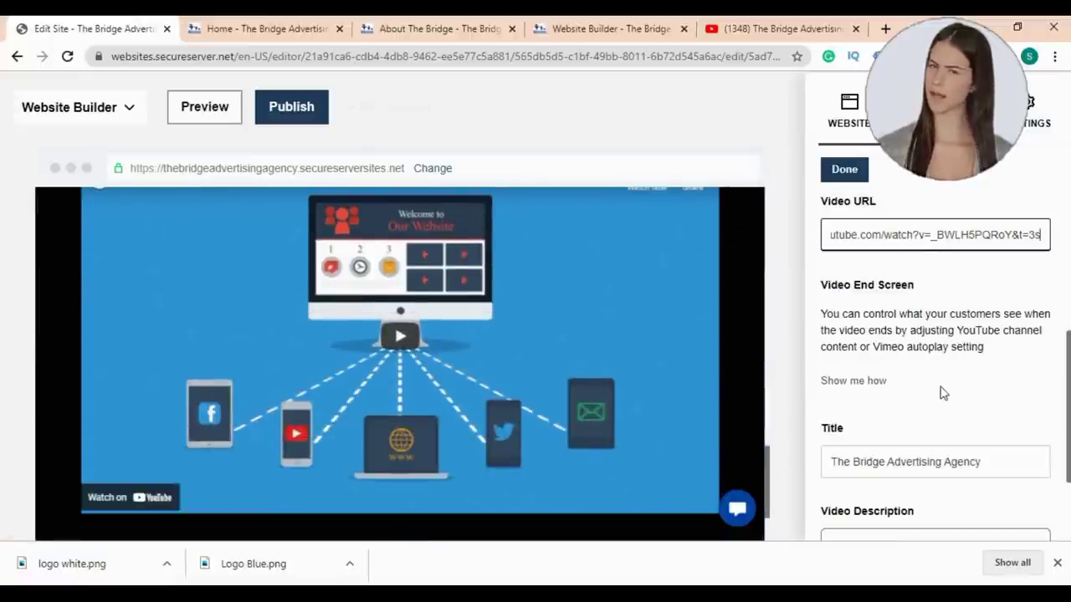
{"action": "scroll", "coordinate": [928, 393], "scroll_direction": "down", "scroll_amount": 2}
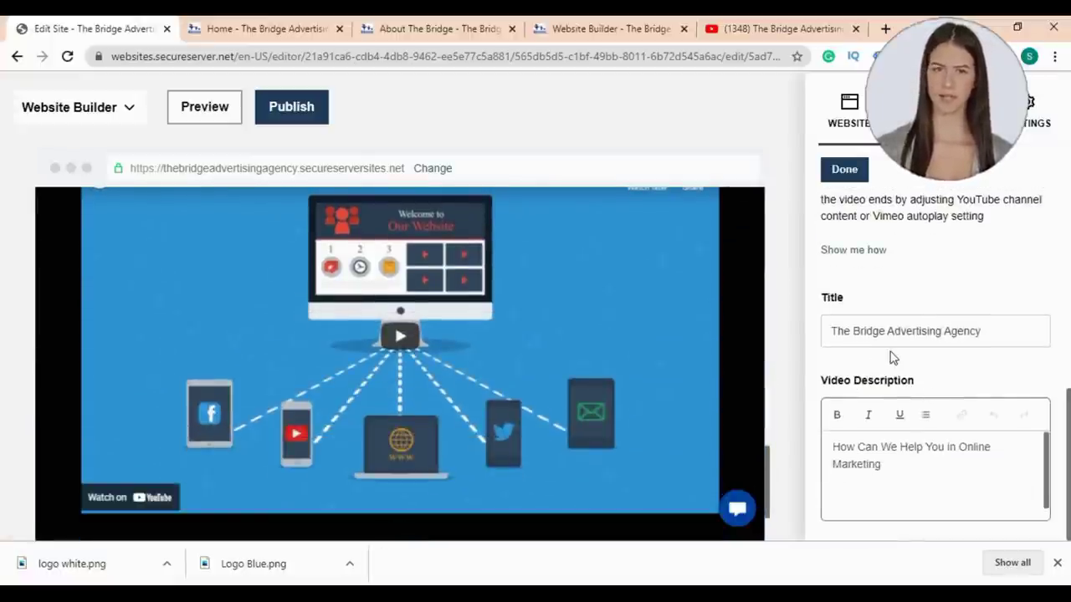
{"action": "scroll", "coordinate": [893, 358], "scroll_direction": "up", "scroll_amount": 5}
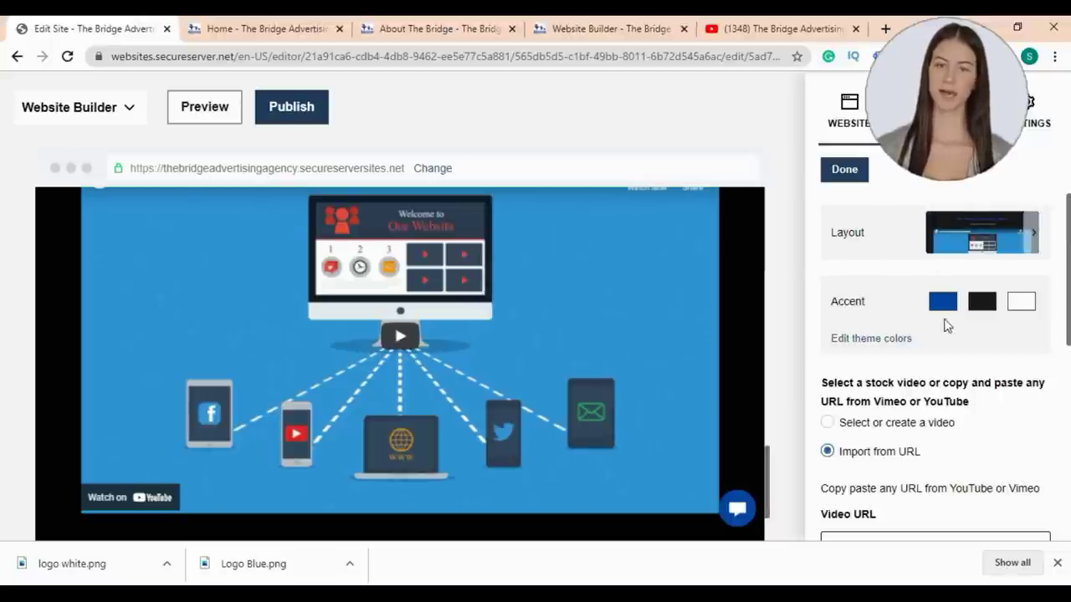
{"action": "left_click", "coordinate": [845, 176]}
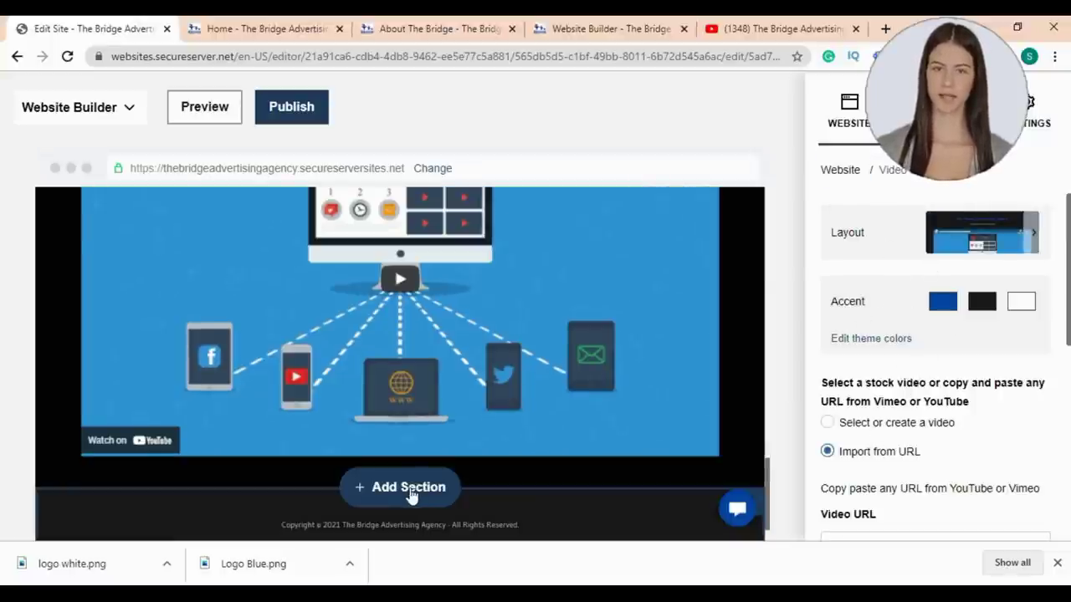
Step: Add a Photo Gallery section below the video section and remove all of its placeholder images
{"action": "left_click", "coordinate": [408, 488]}
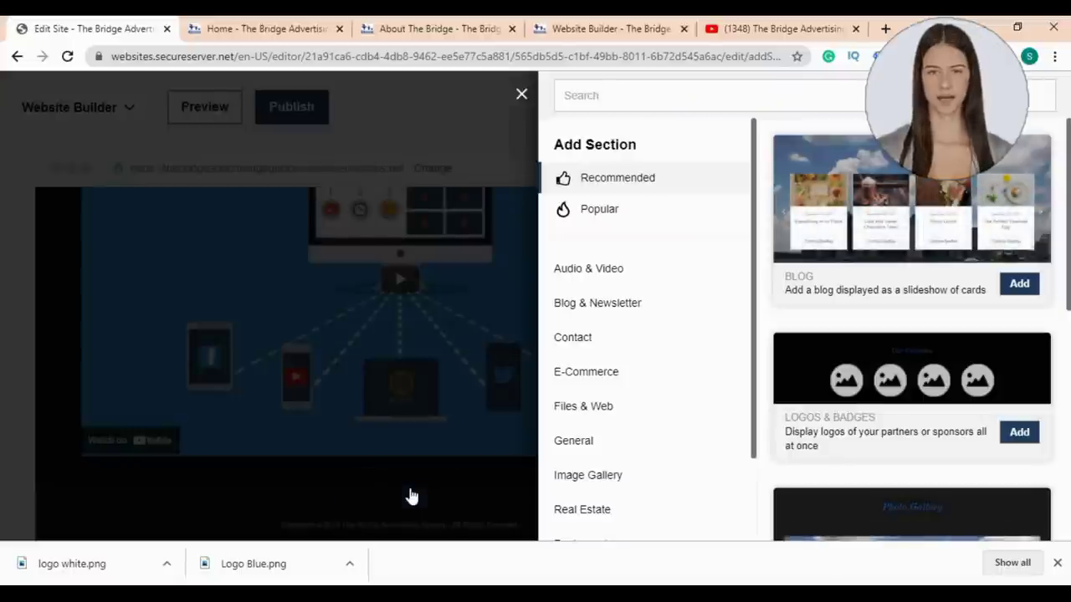
{"action": "scroll", "coordinate": [891, 351], "scroll_direction": "down", "scroll_amount": 10}
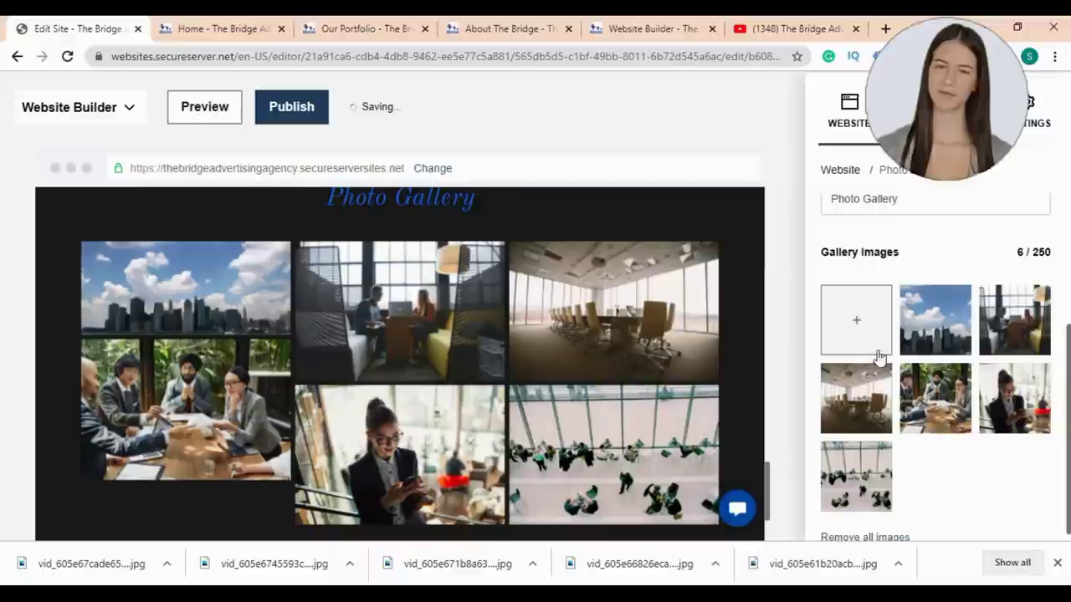
{"action": "left_click", "coordinate": [888, 376]}
{"action": "scroll", "coordinate": [862, 532], "scroll_direction": "down", "scroll_amount": 1}
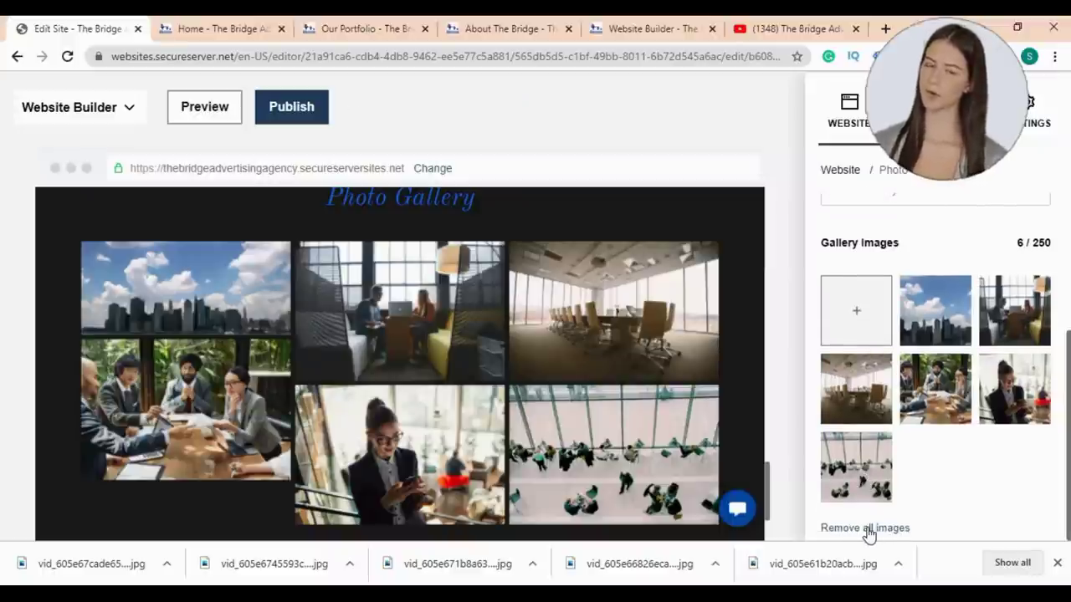
{"action": "left_click", "coordinate": [865, 529]}
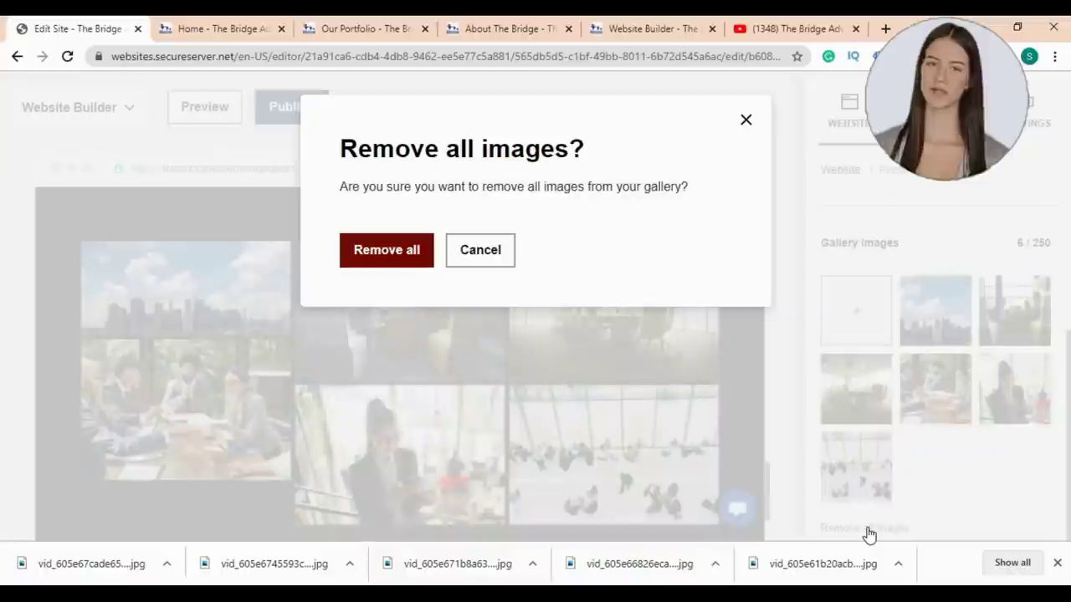
{"action": "left_click", "coordinate": [386, 250]}
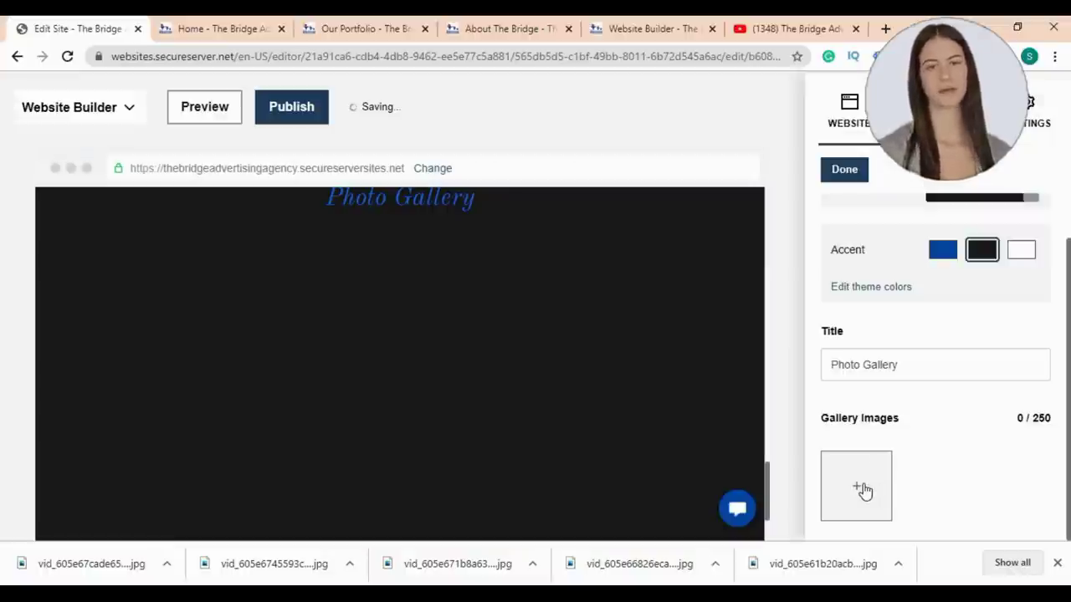
Step: Upload the eight "vid_605e…_big" pictures from the The Bridge folder and add them to the photo gallery
{"action": "left_click", "coordinate": [862, 488]}
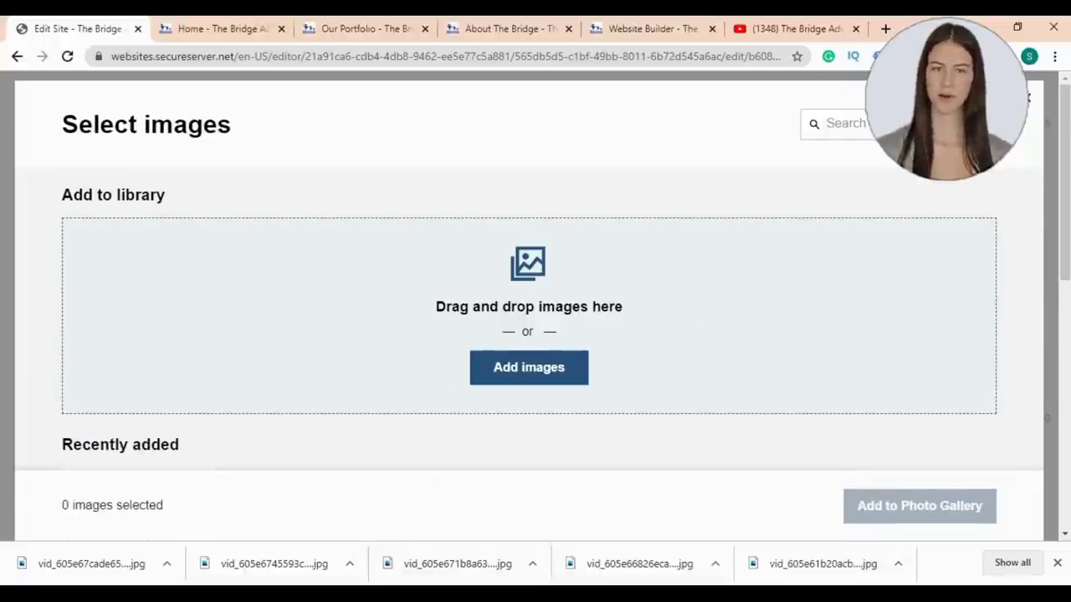
{"action": "left_click", "coordinate": [444, 535]}
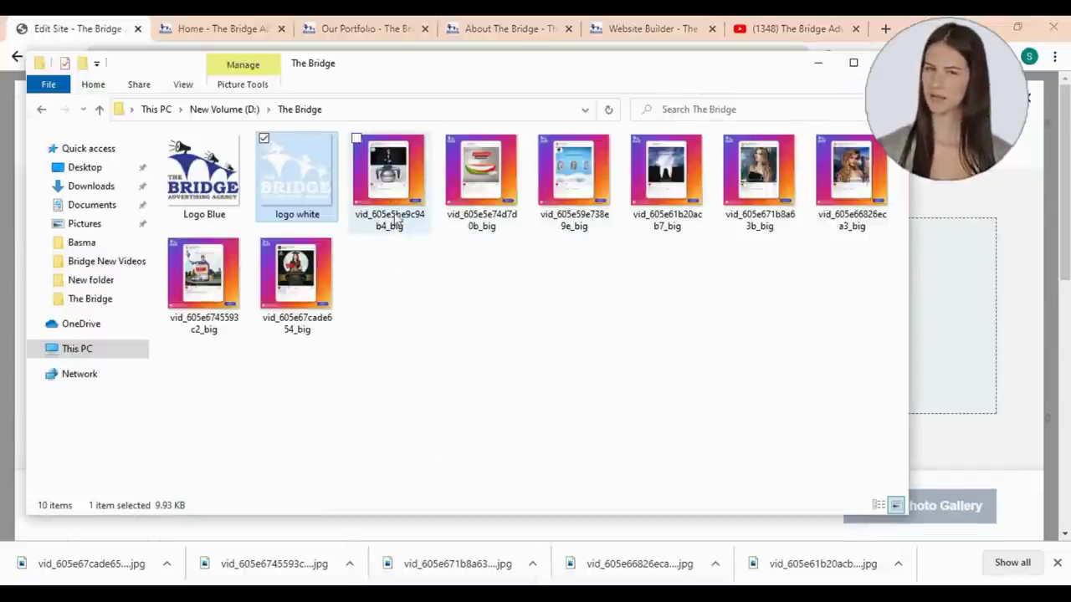
{"action": "left_click", "coordinate": [389, 193]}
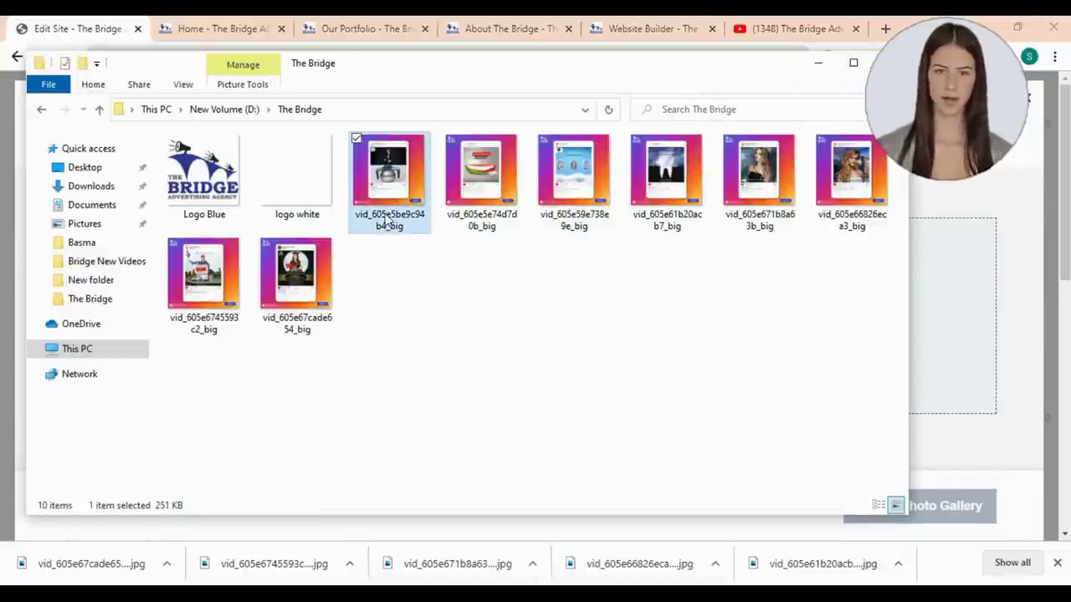
{"action": "left_click", "coordinate": [321, 267], "text": "shift"}
{"action": "left_click_drag", "start_coordinate": [321, 267], "coordinate": [926, 332]}
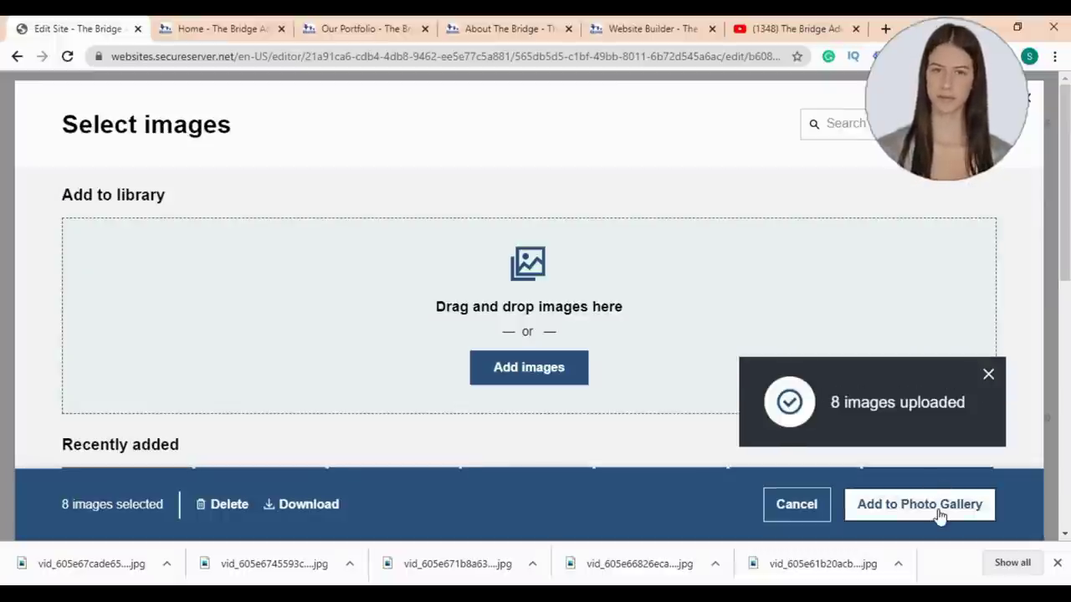
{"action": "left_click", "coordinate": [937, 510]}
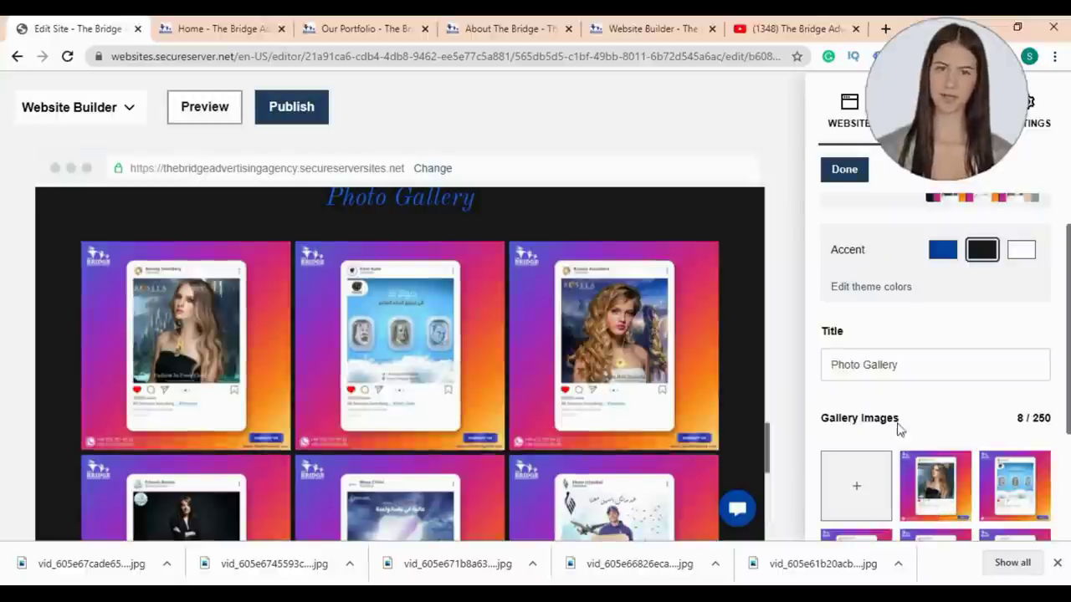
Step: Title the photo gallery "Our Previous Work" and finish editing the section
{"action": "triple_click", "coordinate": [912, 363]}
{"action": "type", "text": "Our Previous Work"}
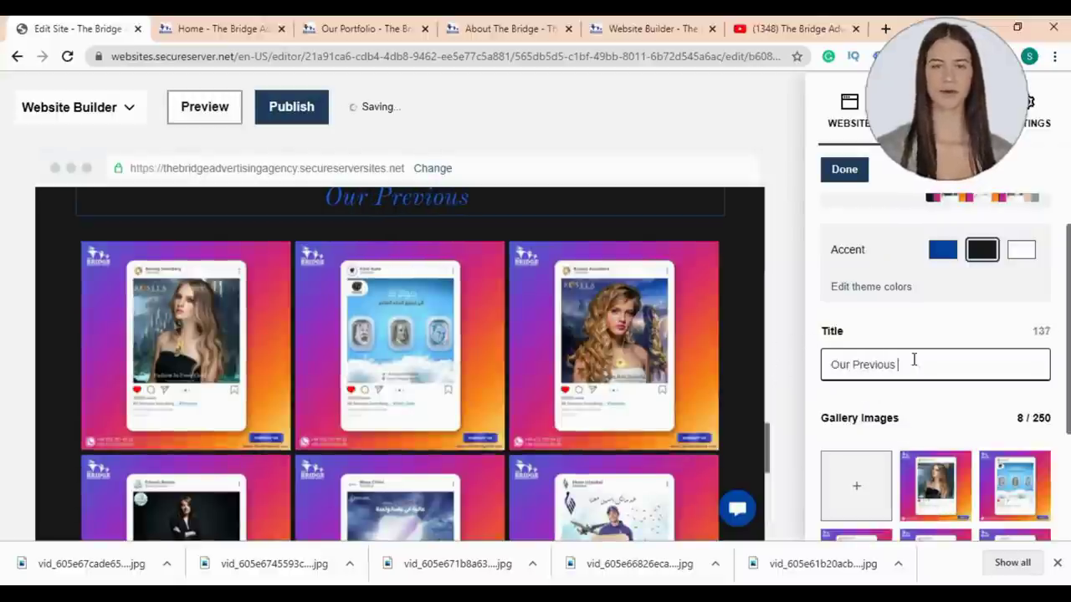
{"action": "scroll", "coordinate": [455, 444], "scroll_direction": "down", "scroll_amount": 10}
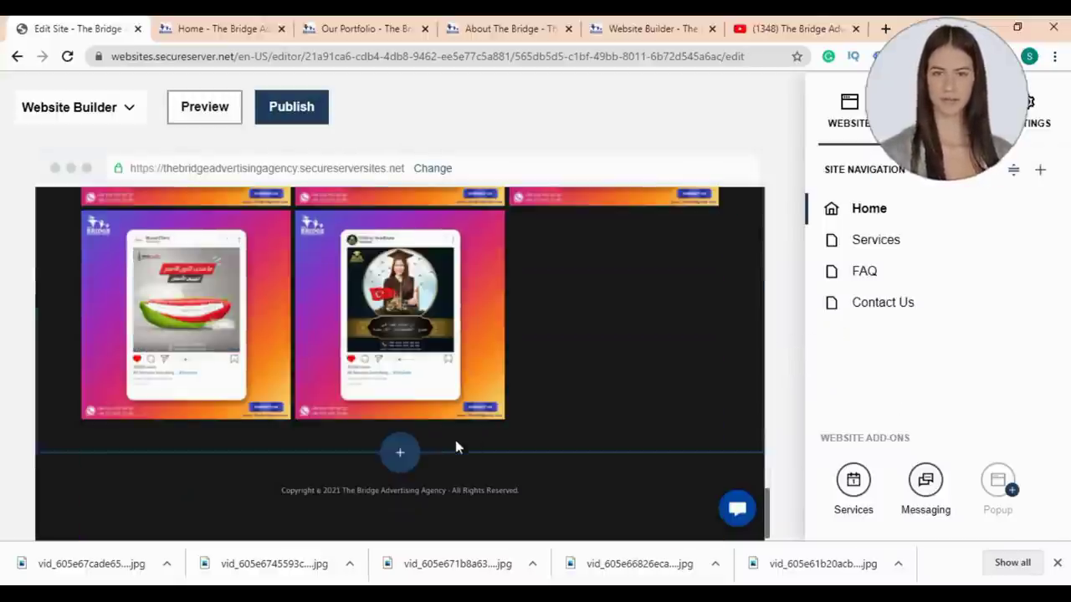
Step: Add the Calendar section for upcoming events below the gallery and consult the help article on showing a public calendar
{"action": "left_click", "coordinate": [401, 453]}
{"action": "scroll", "coordinate": [667, 432], "scroll_direction": "down", "scroll_amount": 3}
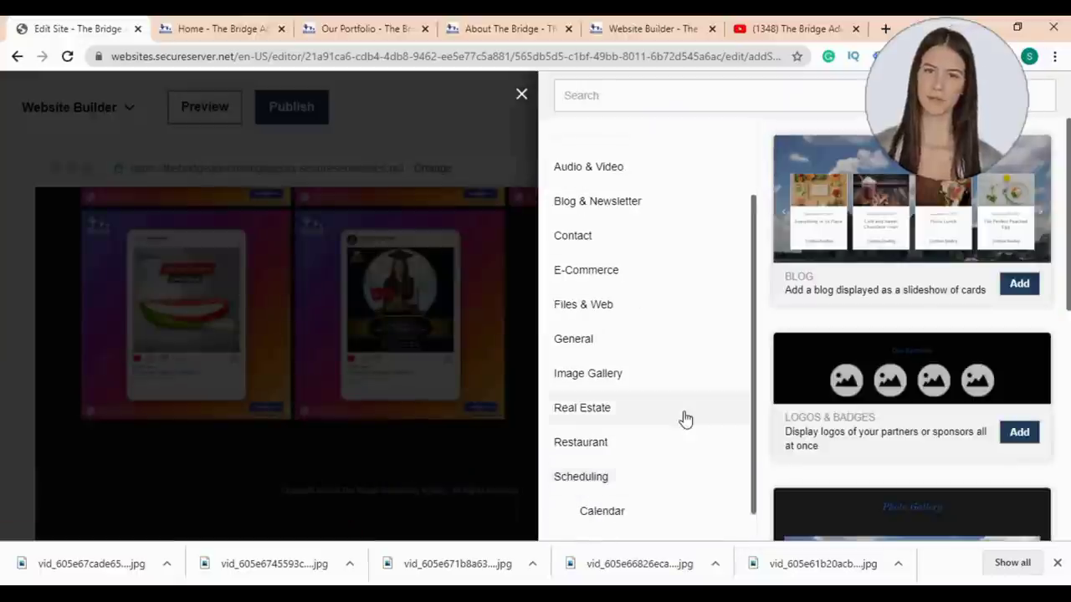
{"action": "left_click", "coordinate": [602, 478]}
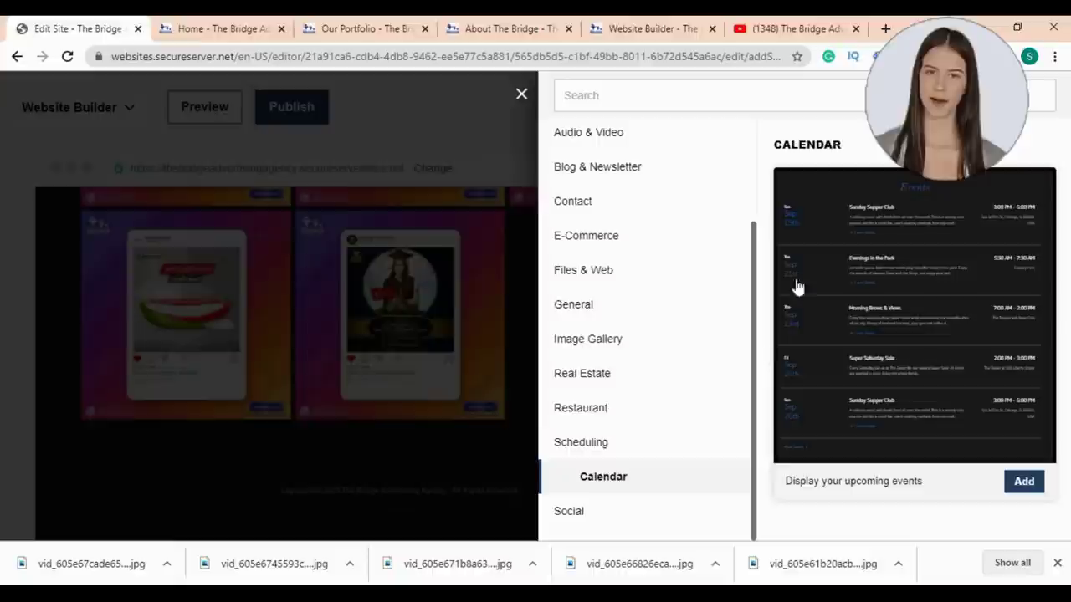
{"action": "left_click", "coordinate": [1026, 486]}
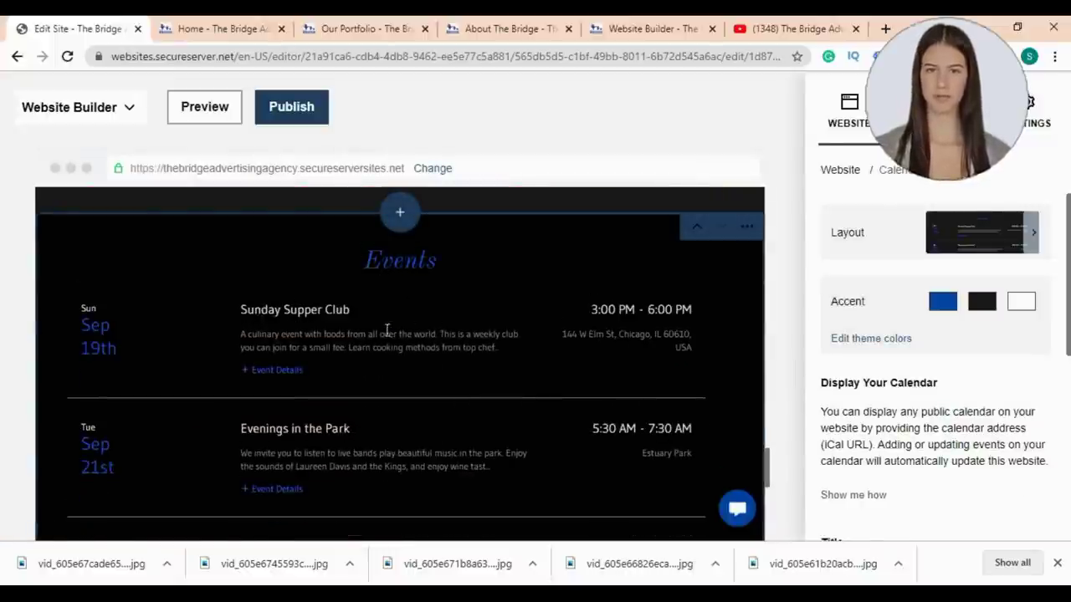
{"action": "scroll", "coordinate": [458, 311], "scroll_direction": "down", "scroll_amount": 2}
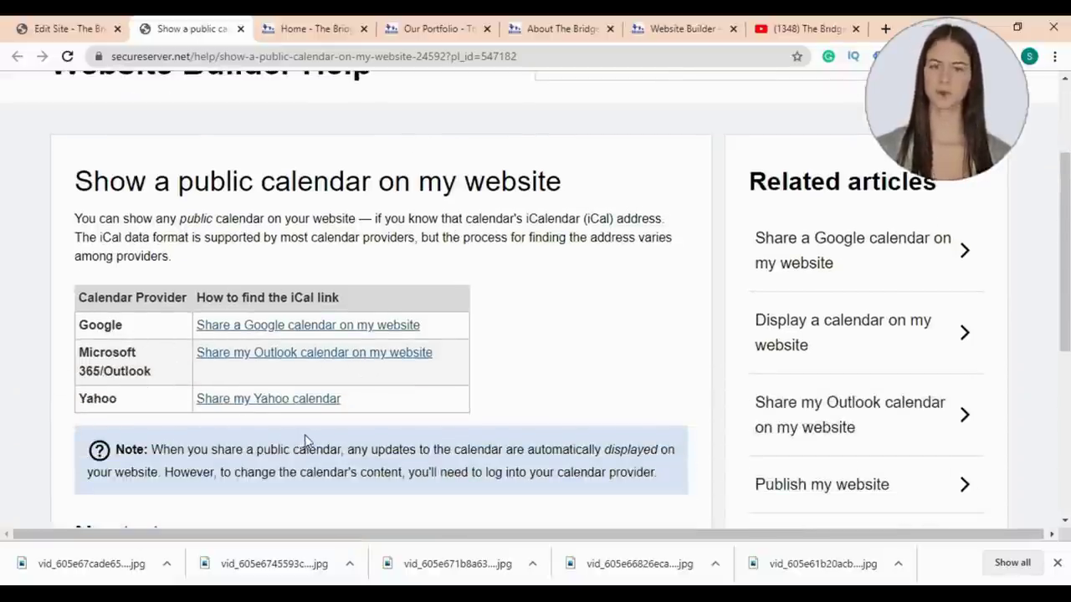
{"action": "left_click", "coordinate": [67, 29]}
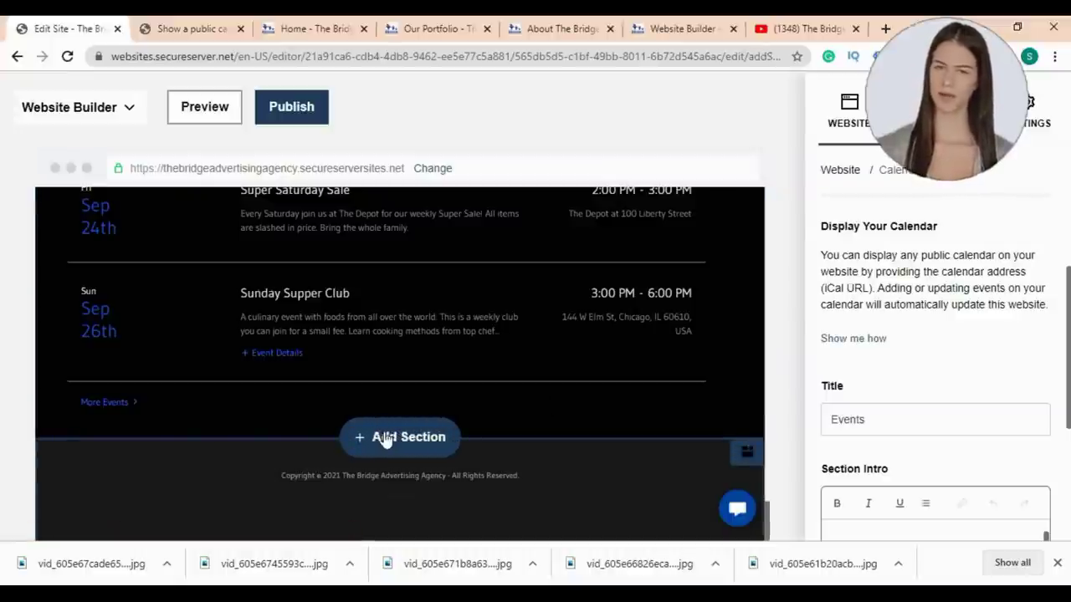
Step: Add the Social section below the Events calendar
{"action": "left_click", "coordinate": [384, 438]}
{"action": "scroll", "coordinate": [593, 501], "scroll_direction": "down", "scroll_amount": 2}
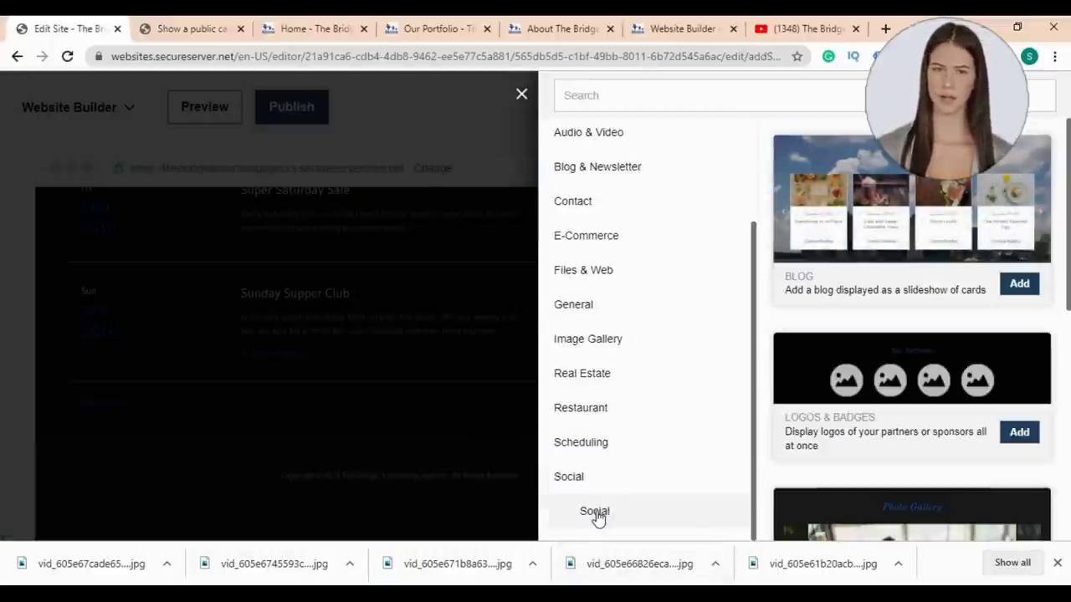
{"action": "left_click", "coordinate": [596, 512]}
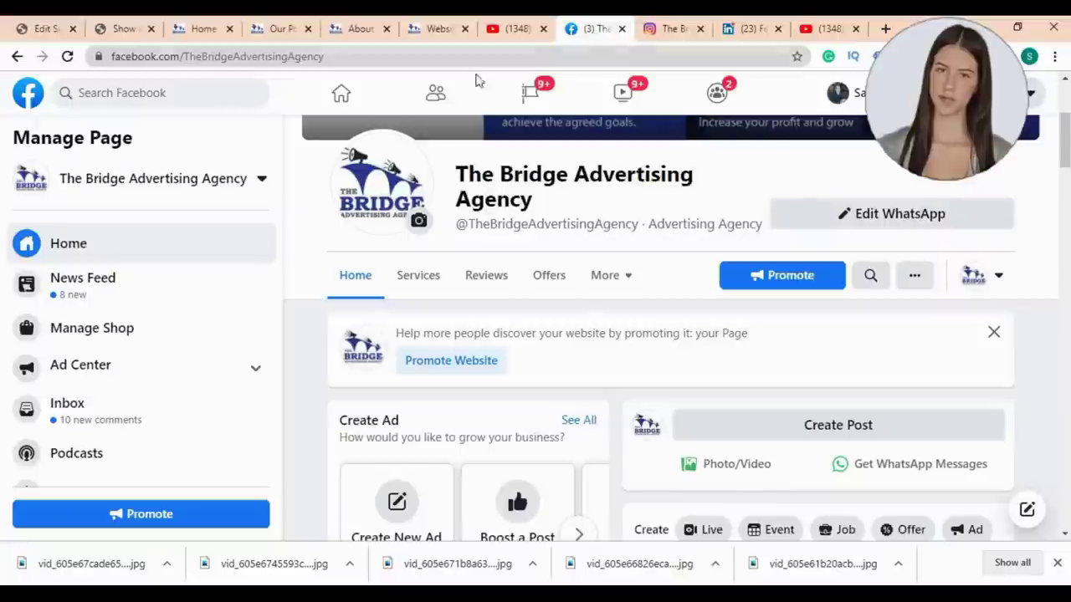
Step: Set the social section's Facebook link to facebook.com/TheBridgeAdvertisingAgency and its Instagram link to instagram.com/thebridgeadvertisingagency/, copied from the agency's pages
{"action": "left_click", "coordinate": [347, 57]}
{"action": "key", "text": "ctrl+c"}
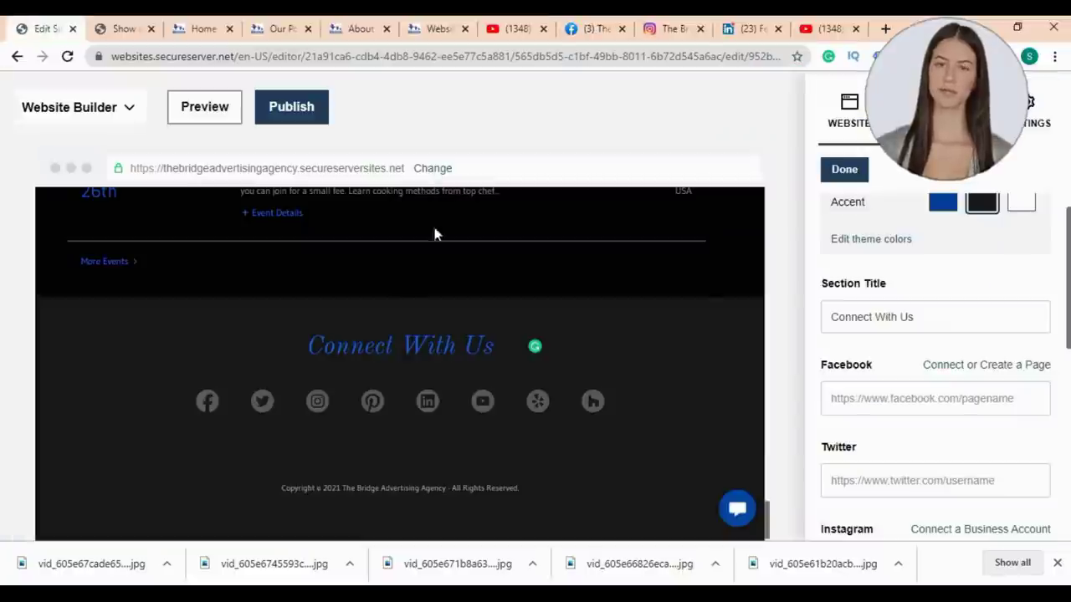
{"action": "left_click", "coordinate": [866, 400]}
{"action": "key", "text": "ctrl+v"}
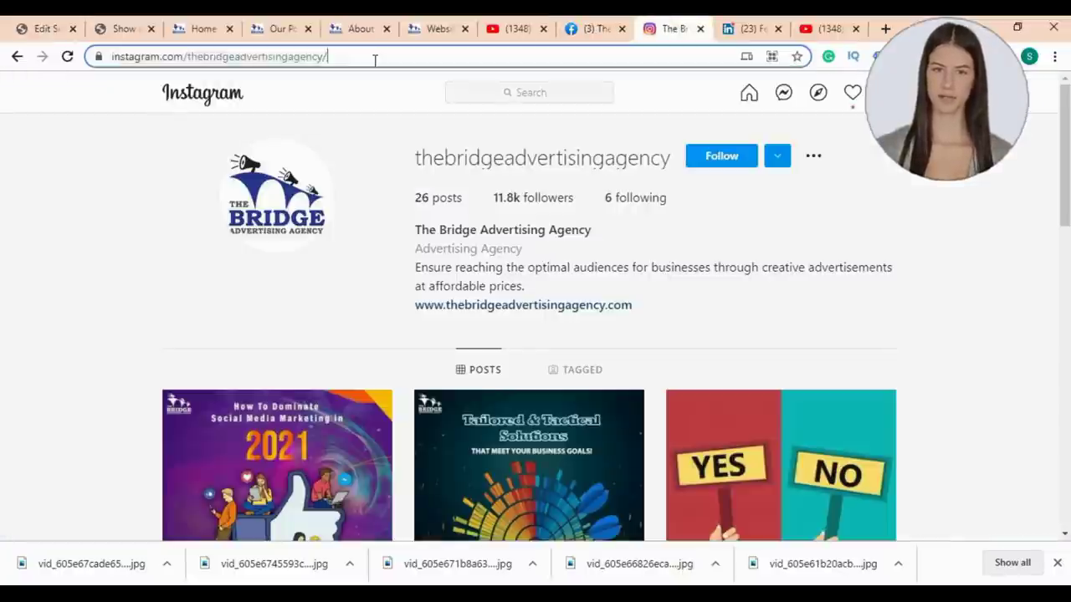
{"action": "left_click", "coordinate": [373, 55]}
{"action": "key", "text": "ctrl+c"}
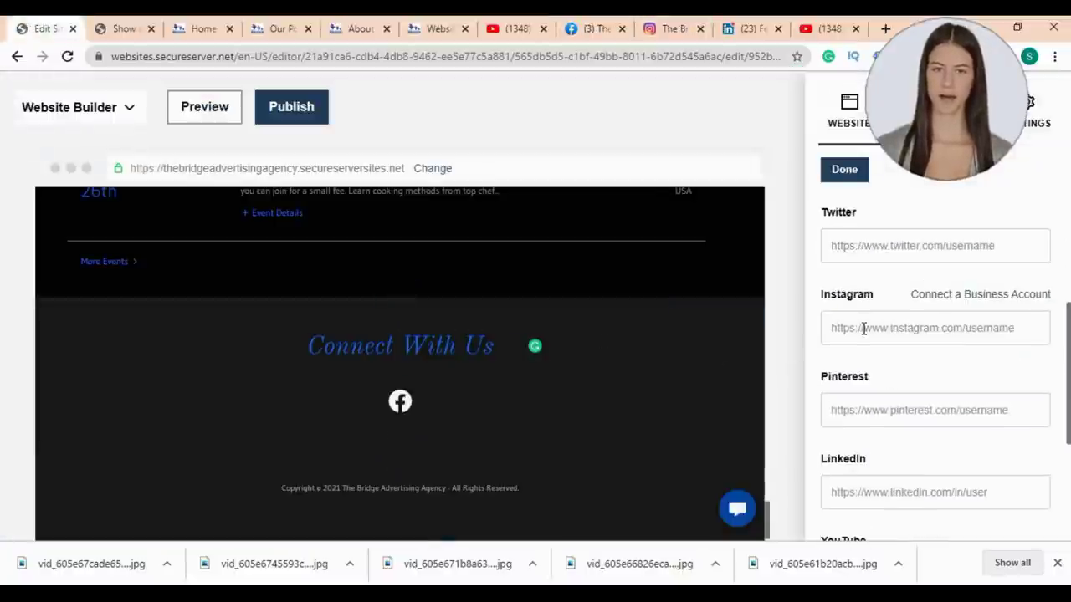
{"action": "left_click", "coordinate": [864, 328]}
{"action": "key", "text": "ctrl+v"}
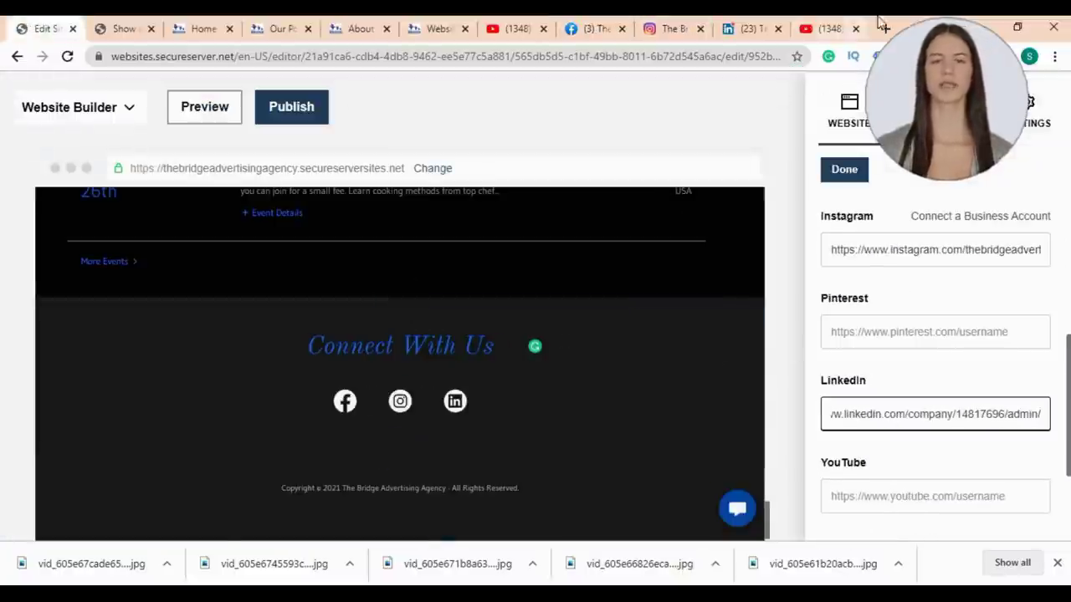
Step: Fill in the agency's LinkedIn and YouTube links in the Connect With Us section and finish editing it
{"action": "left_click", "coordinate": [888, 418]}
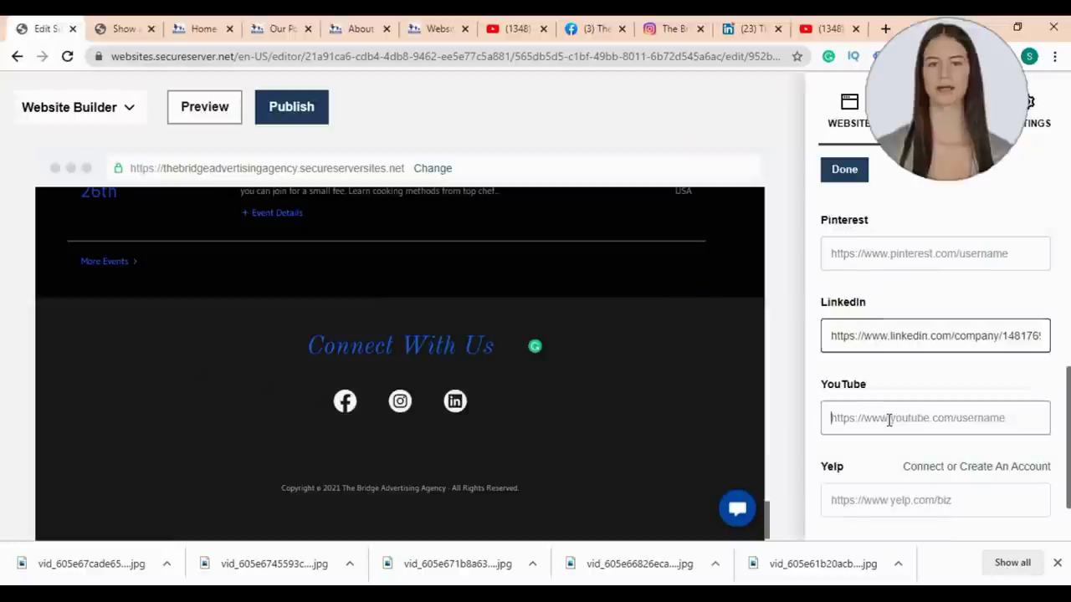
{"action": "key", "text": "ctrl+v"}
{"action": "left_click", "coordinate": [844, 169]}
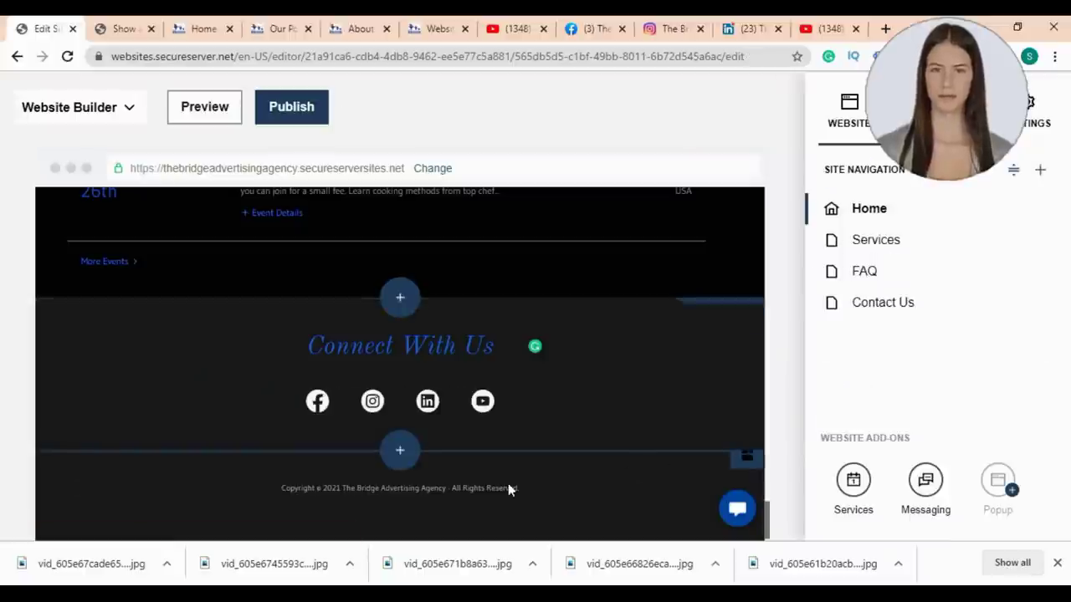
Step: Add a Blog section from the Blog & Newsletter category below the Connect With Us section
{"action": "left_click", "coordinate": [393, 452]}
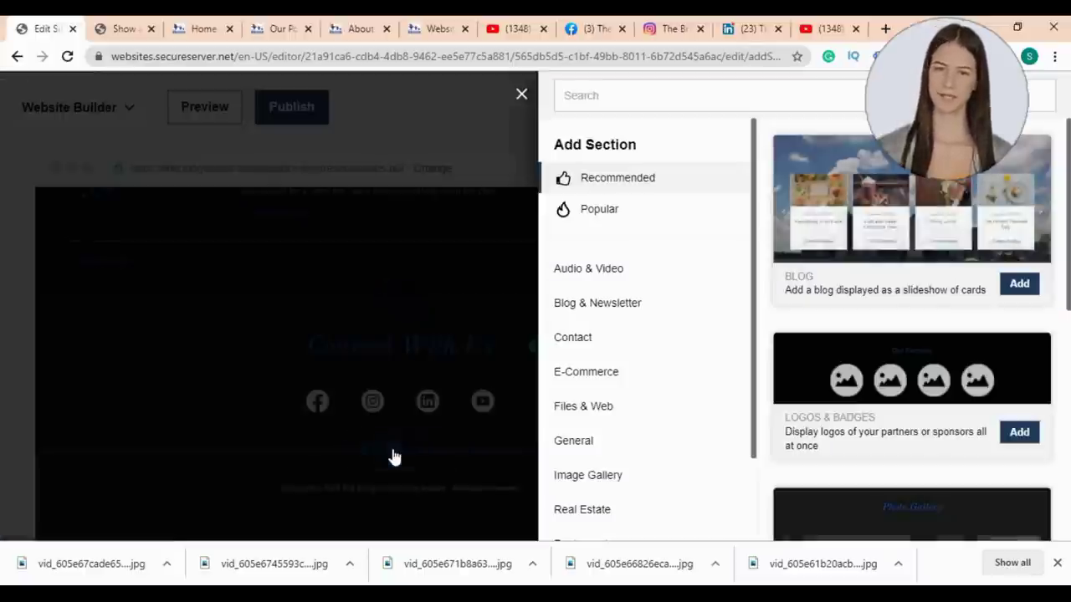
{"action": "left_click", "coordinate": [628, 308]}
{"action": "left_click", "coordinate": [1019, 284]}
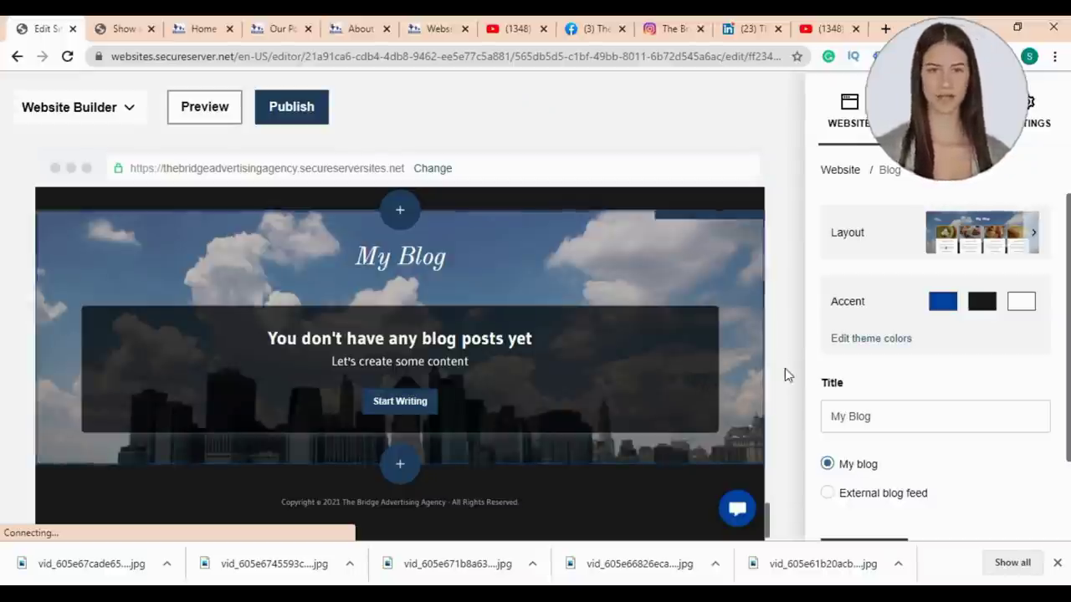
Step: Add a contact section with the agency's business details and a map, and allow the site to know the location
{"action": "left_click", "coordinate": [410, 465]}
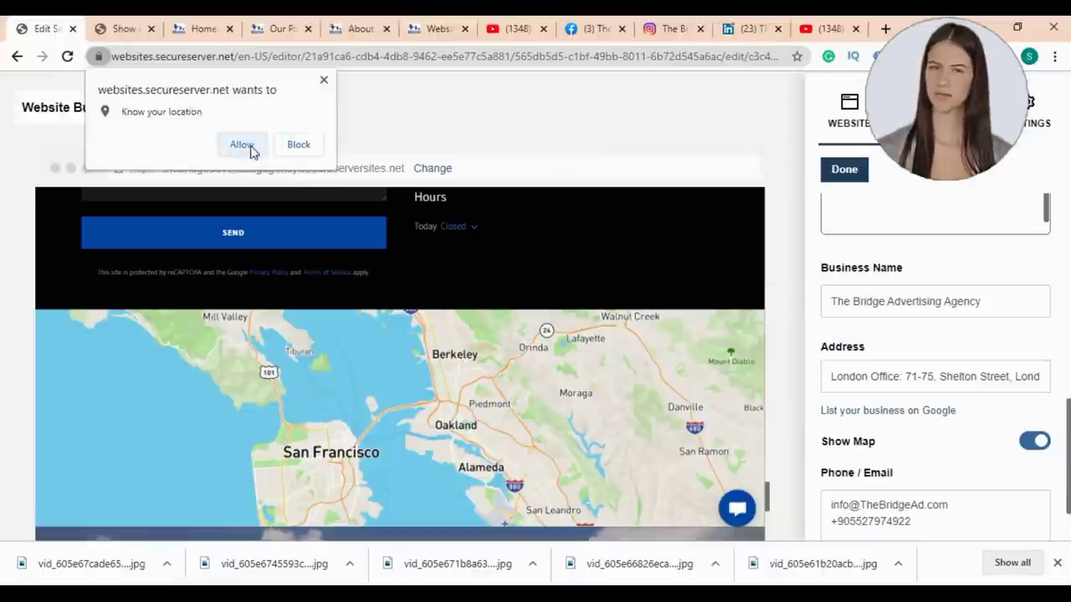
{"action": "left_click", "coordinate": [242, 144]}
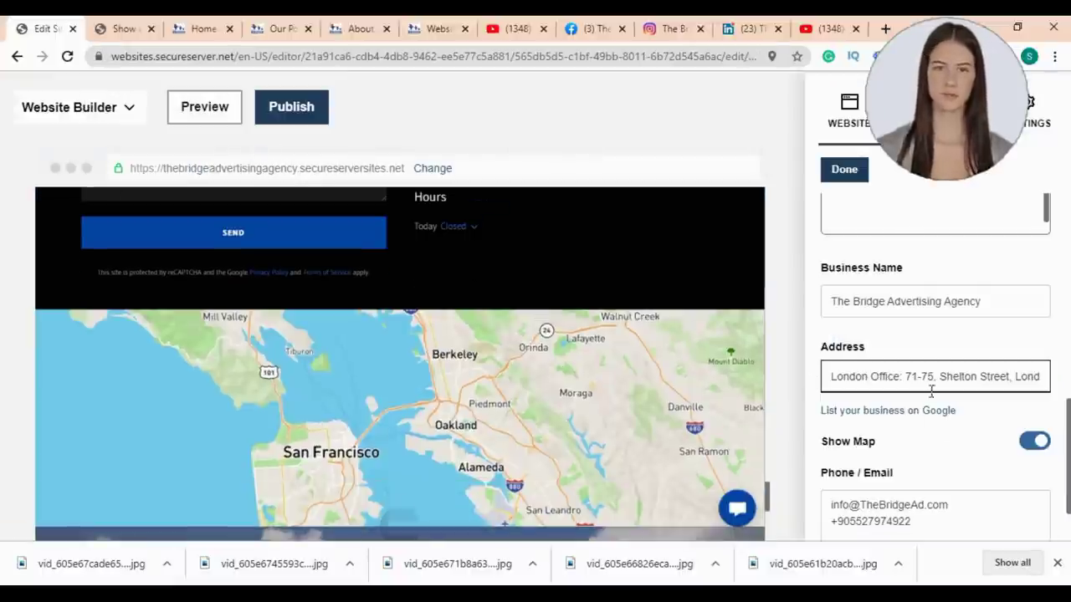
{"action": "scroll", "coordinate": [932, 381], "scroll_direction": "up", "scroll_amount": 4}
Step: Open the Google business listing setup from the contact section's address settings and look over its business information form
{"action": "scroll", "coordinate": [904, 370], "scroll_direction": "down", "scroll_amount": 8}
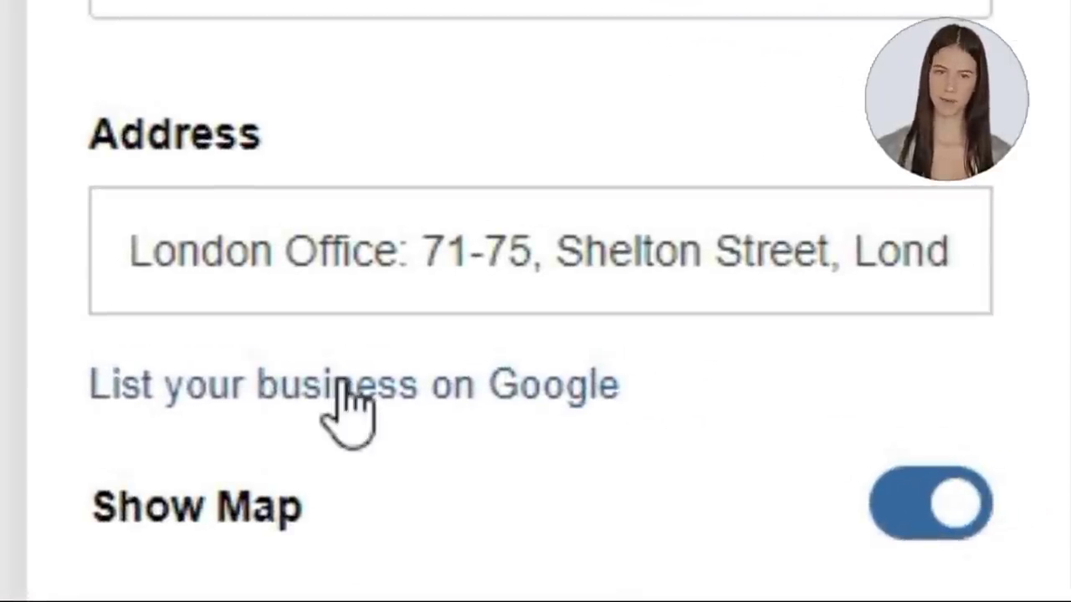
{"action": "left_click", "coordinate": [345, 387]}
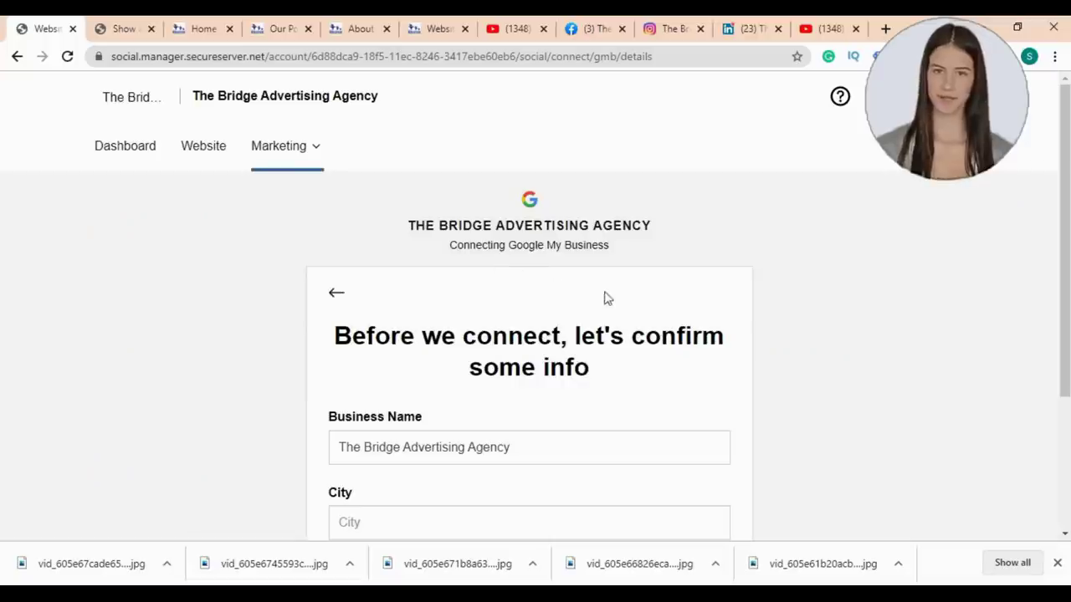
{"action": "scroll", "coordinate": [608, 299], "scroll_direction": "down", "scroll_amount": 1}
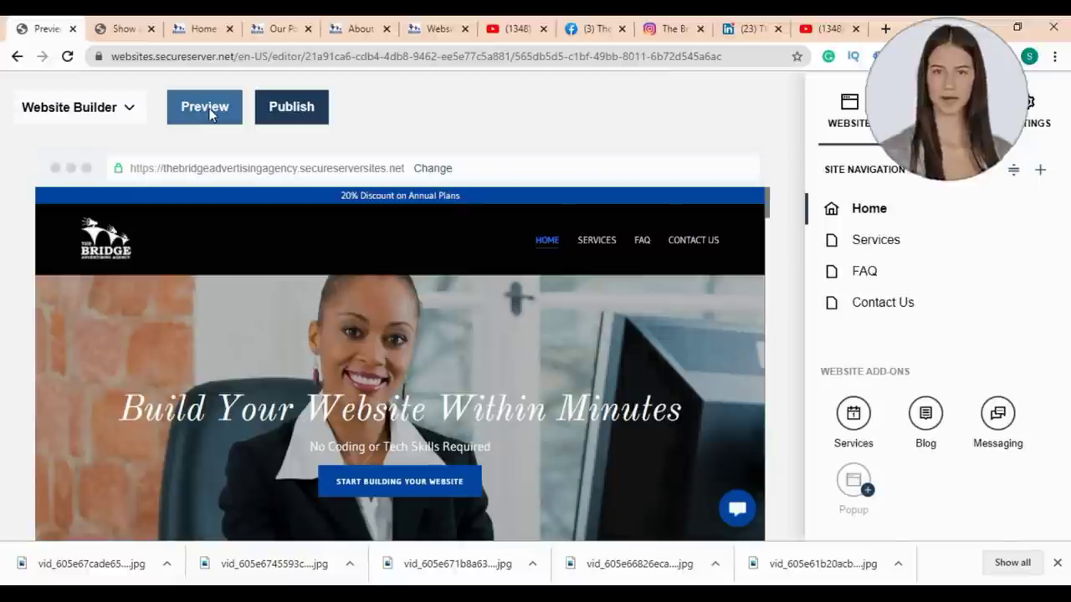
Step: Preview the website and examine the Home page in its desktop and mobile views
{"action": "left_click", "coordinate": [206, 108]}
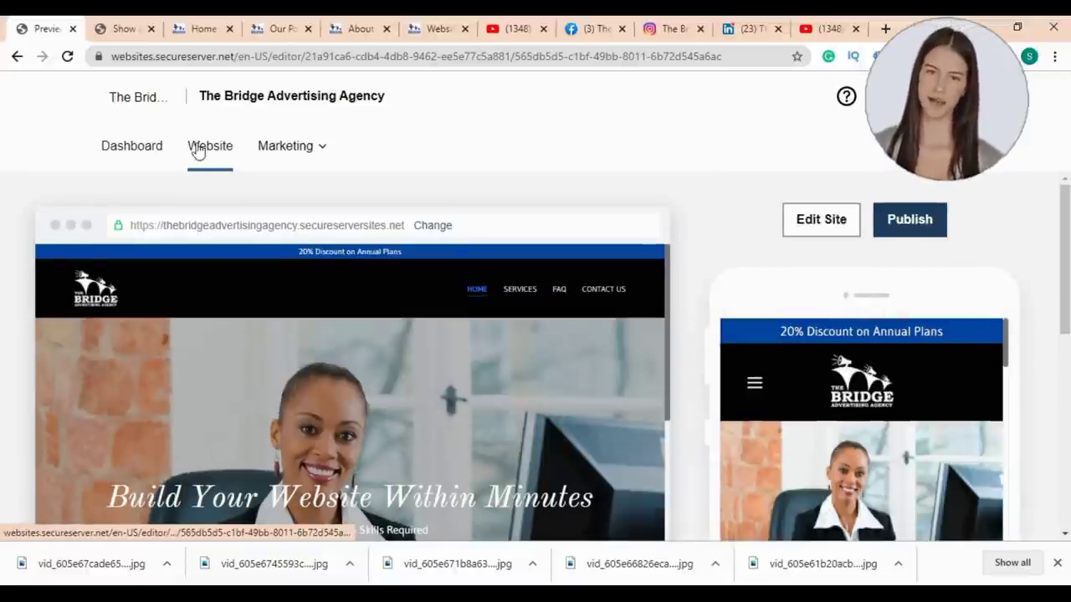
{"action": "scroll", "coordinate": [551, 291], "scroll_direction": "down", "scroll_amount": 1}
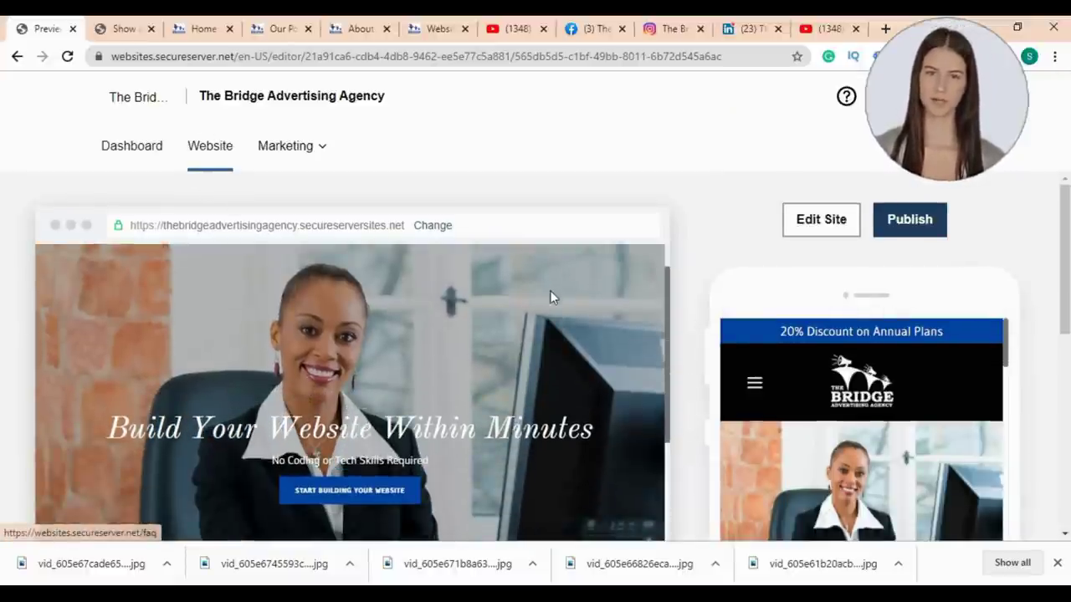
{"action": "scroll", "coordinate": [1014, 314], "scroll_direction": "down", "scroll_amount": 3}
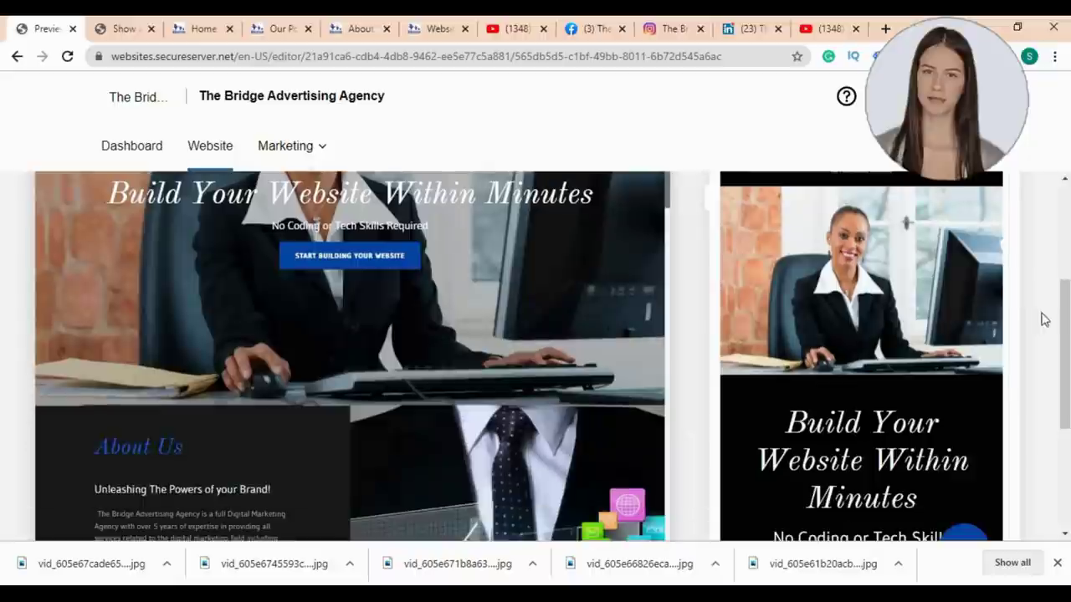
Step: Look over the mobile preview of the Home page from its header downward
{"action": "scroll", "coordinate": [715, 339], "scroll_direction": "up", "scroll_amount": 3}
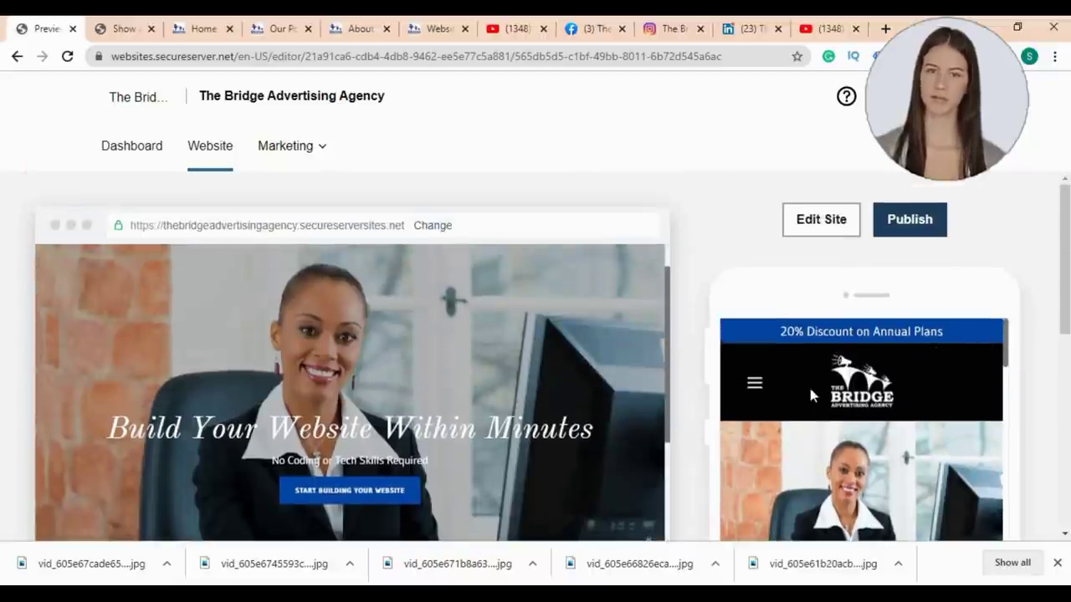
{"action": "scroll", "coordinate": [1047, 373], "scroll_direction": "down", "scroll_amount": 3}
{"action": "scroll", "coordinate": [925, 335], "scroll_direction": "down", "scroll_amount": 2}
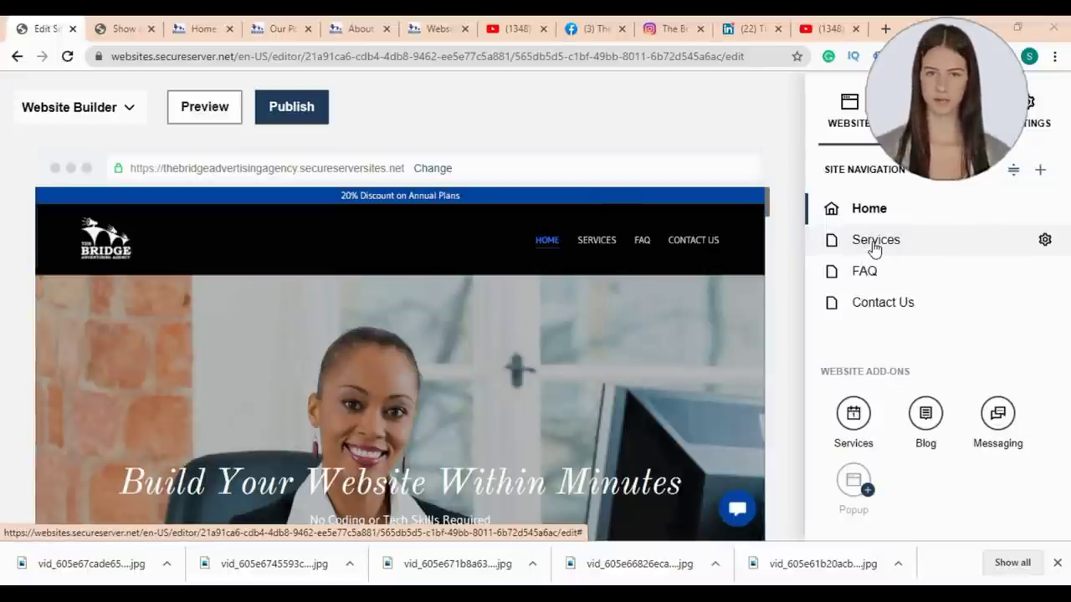
Step: Open the Services page for editing and look through its services and Online Appointments sections
{"action": "left_click", "coordinate": [874, 242]}
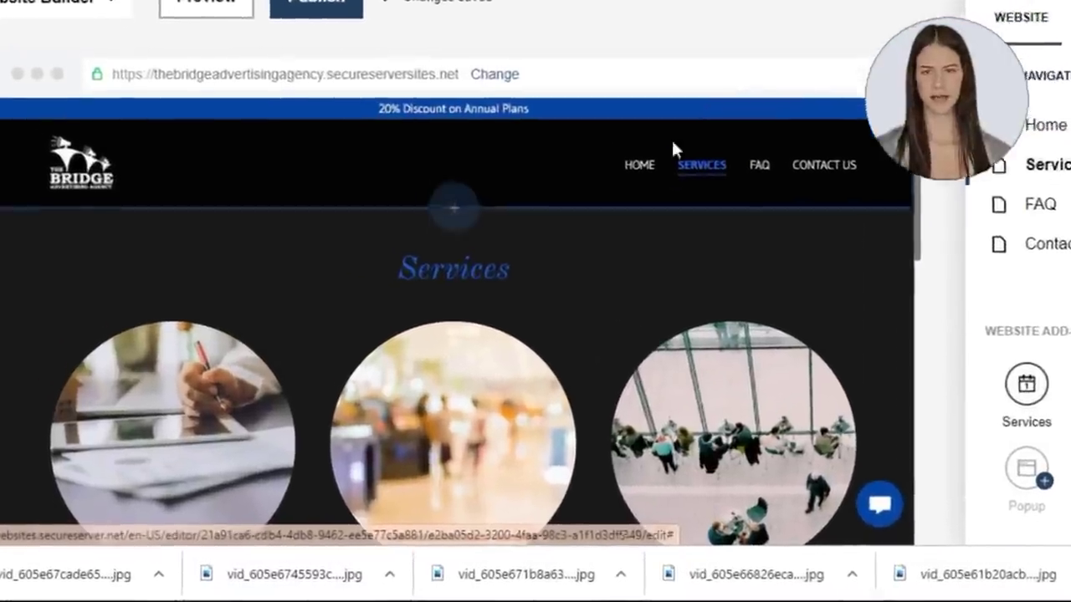
{"action": "scroll", "coordinate": [803, 201], "scroll_direction": "down", "scroll_amount": 10}
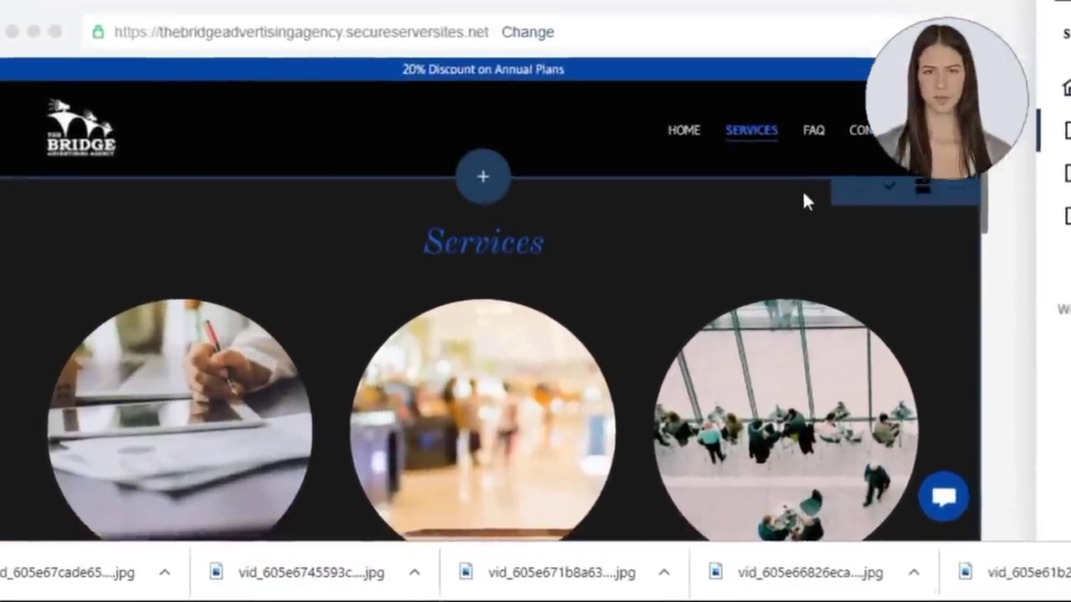
{"action": "scroll", "coordinate": [882, 267], "scroll_direction": "down", "scroll_amount": 3}
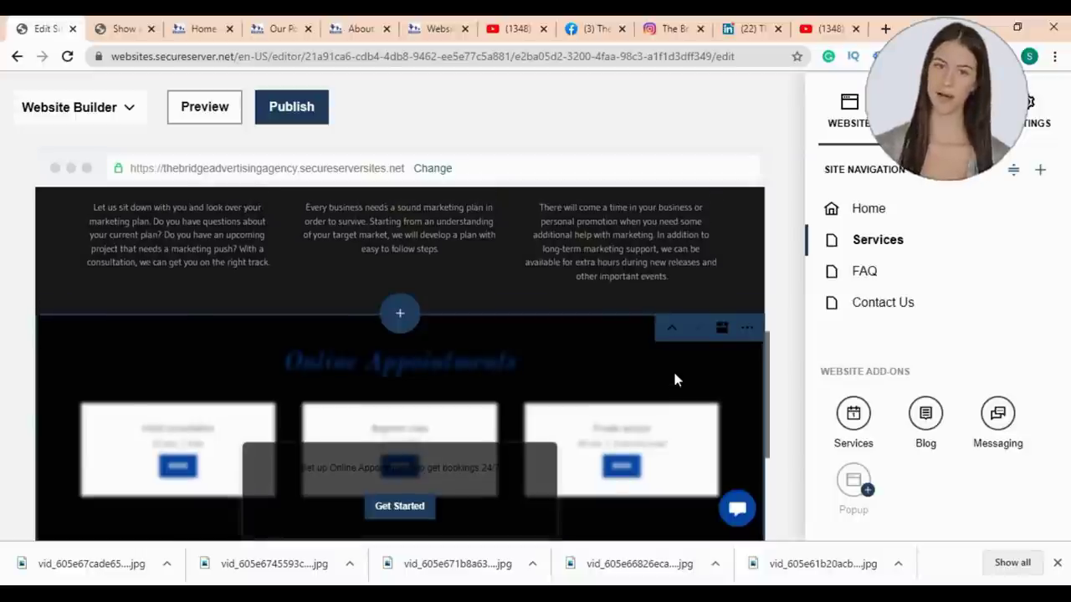
{"action": "scroll", "coordinate": [672, 368], "scroll_direction": "down", "scroll_amount": 3}
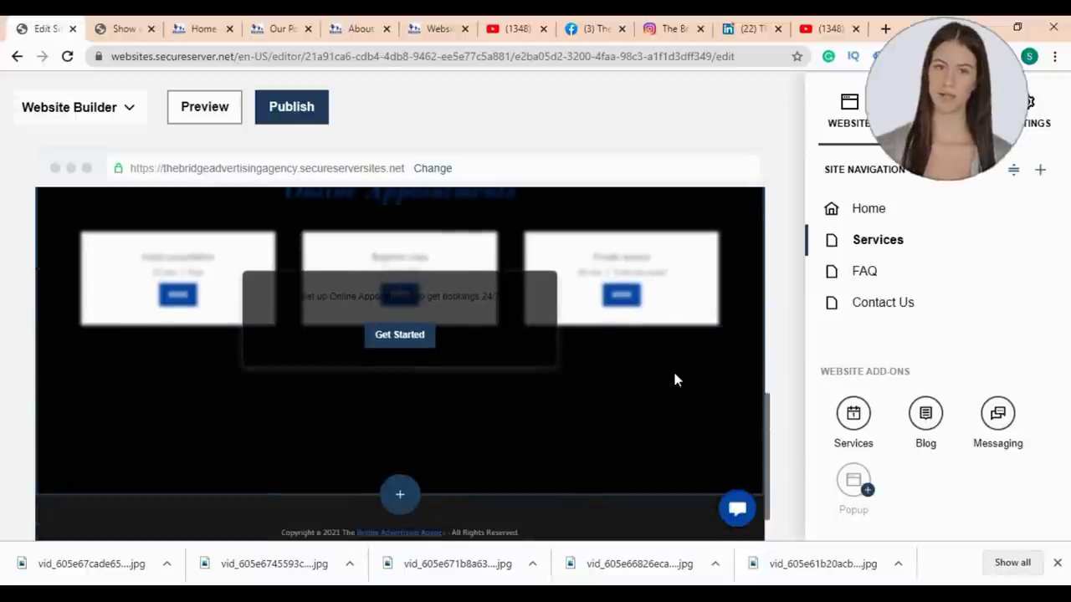
{"action": "scroll", "coordinate": [669, 369], "scroll_direction": "up", "scroll_amount": 3}
{"action": "scroll", "coordinate": [670, 373], "scroll_direction": "up", "scroll_amount": 10}
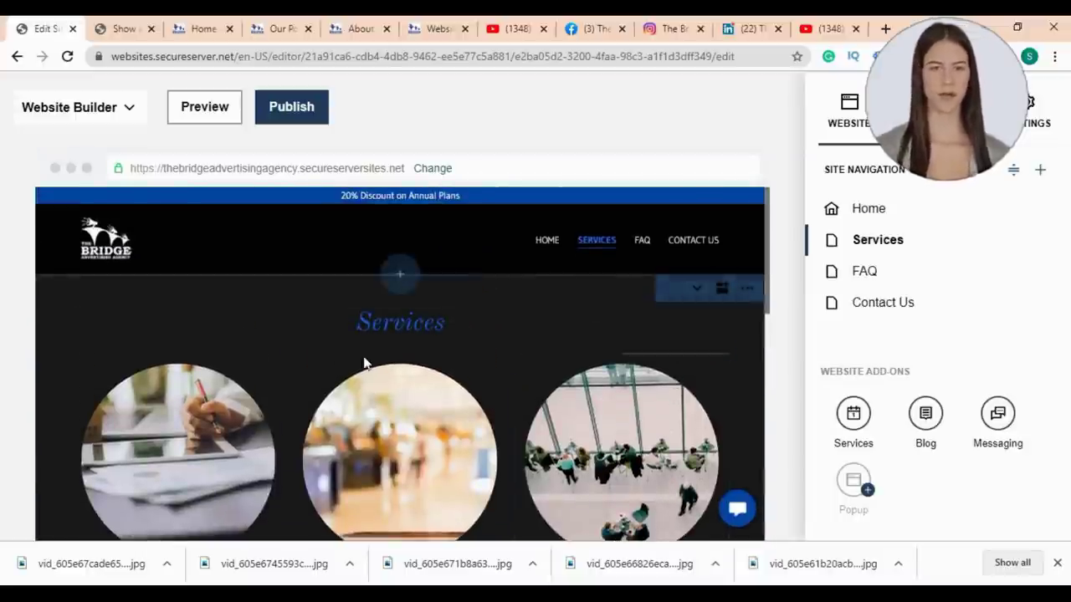
Step: Replace the first service's description with the text beginning "Have Quick results, reach people who are searching for your products or services"
{"action": "left_click", "coordinate": [171, 456]}
{"action": "type", "text": "Have Quick results, reach people who are searching for your products or services, reach an audience in specific geographical regions, get more sales, revenue and increase your brand awareness, Build a Strong Brand Image for your business, pay only for clicks that count, run campaigns that are compatible for all devices, and keep a record of your advertising expenditure and also on the Ad Campaign ROI with affordable price to help your business to improve its bottom line."}
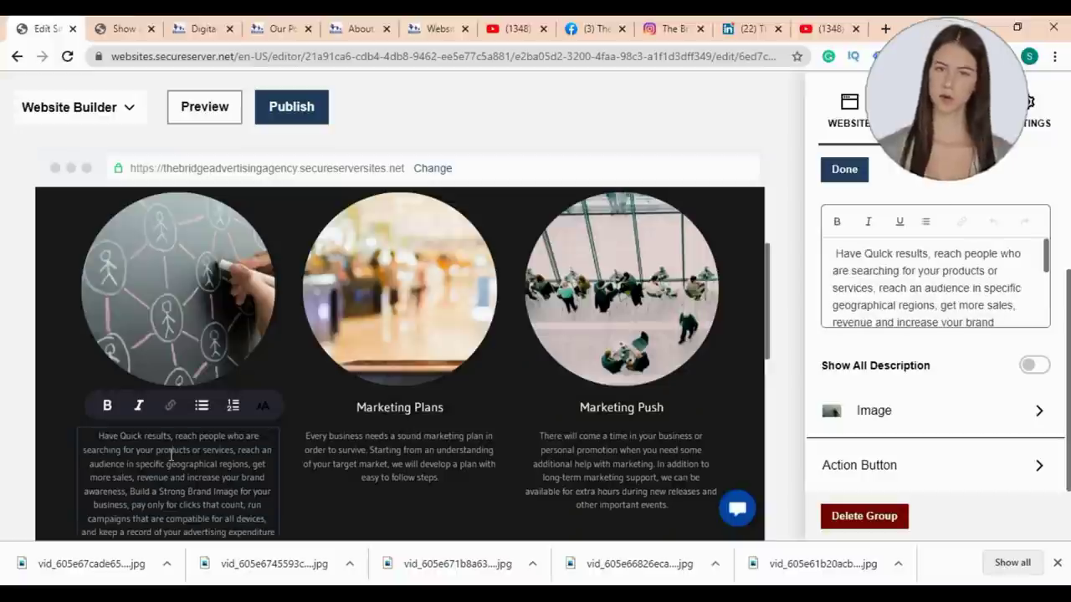
{"action": "scroll", "coordinate": [307, 339], "scroll_direction": "down", "scroll_amount": 2}
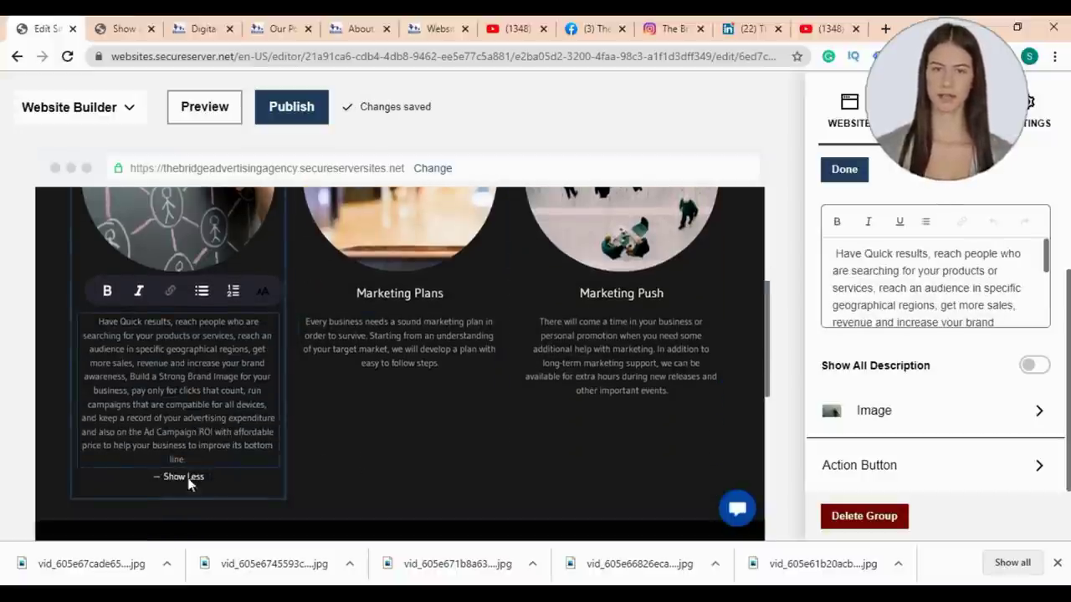
{"action": "scroll", "coordinate": [378, 456], "scroll_direction": "up", "scroll_amount": 1}
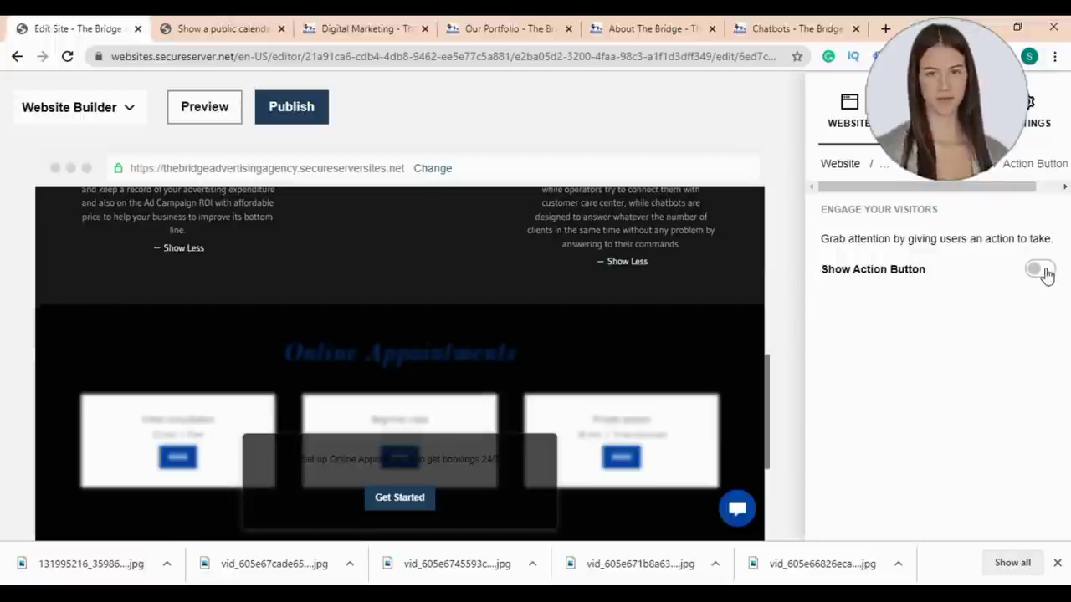
Step: Try a "Find out more" action button linked to the Services page under the Chatbots service
{"action": "left_click", "coordinate": [1037, 269]}
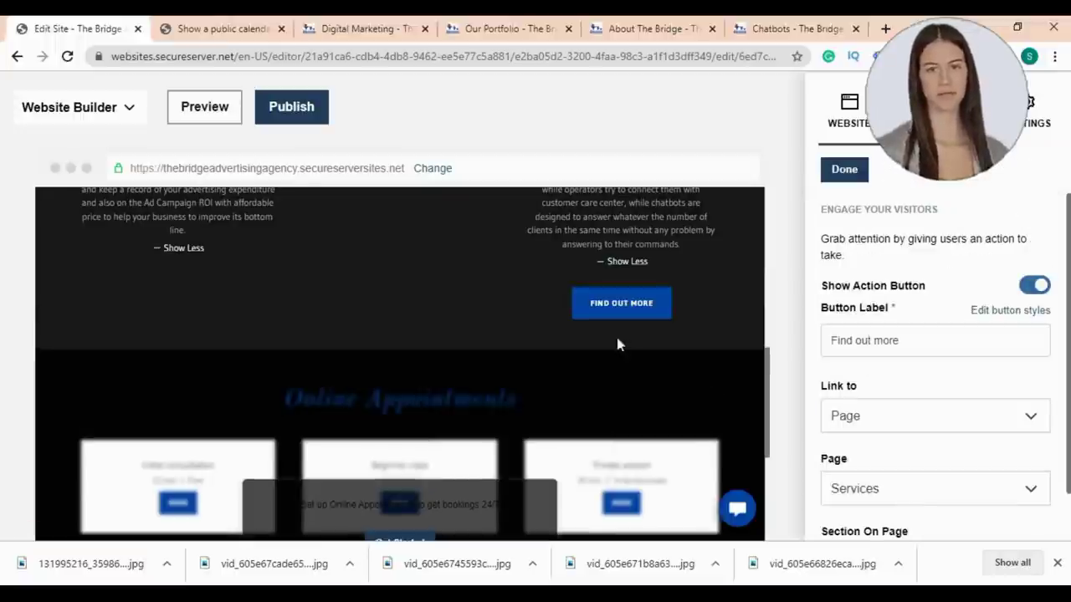
{"action": "scroll", "coordinate": [903, 469], "scroll_direction": "down", "scroll_amount": 1}
{"action": "left_click", "coordinate": [990, 365]}
{"action": "left_click", "coordinate": [975, 410]}
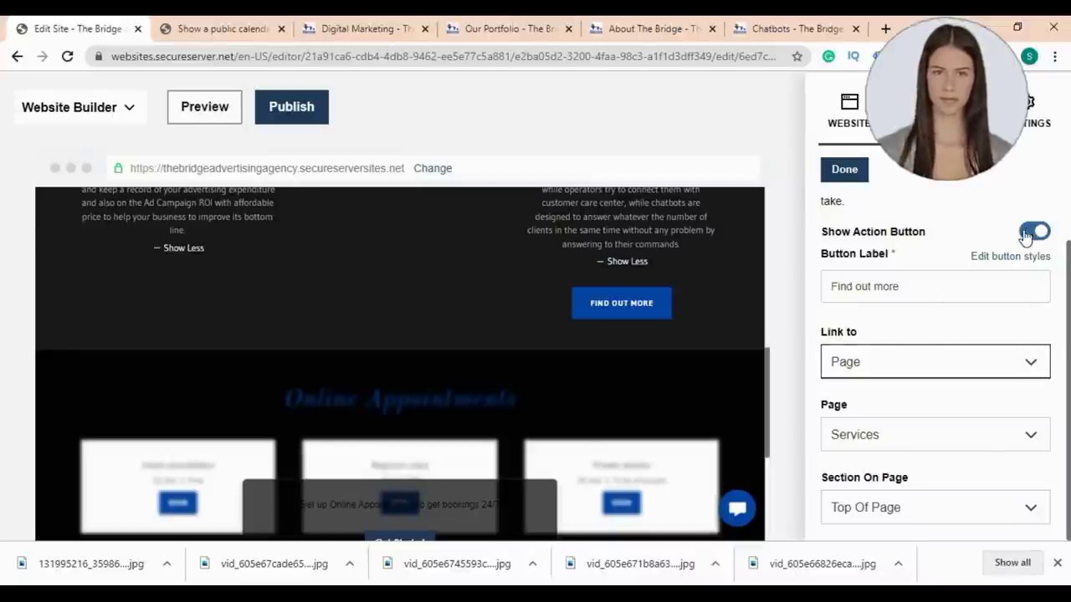
{"action": "left_click", "coordinate": [621, 303]}
Step: Start the setup of the Online Appointments section below the Our Services section
{"action": "scroll", "coordinate": [770, 354], "scroll_direction": "down", "scroll_amount": 4}
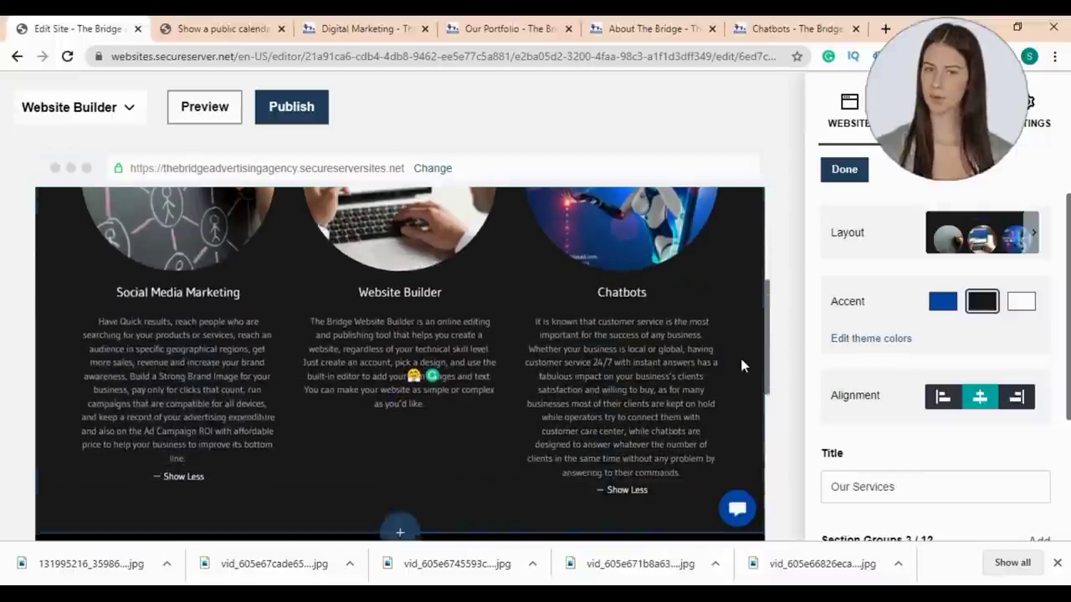
{"action": "scroll", "coordinate": [741, 360], "scroll_direction": "down", "scroll_amount": 2}
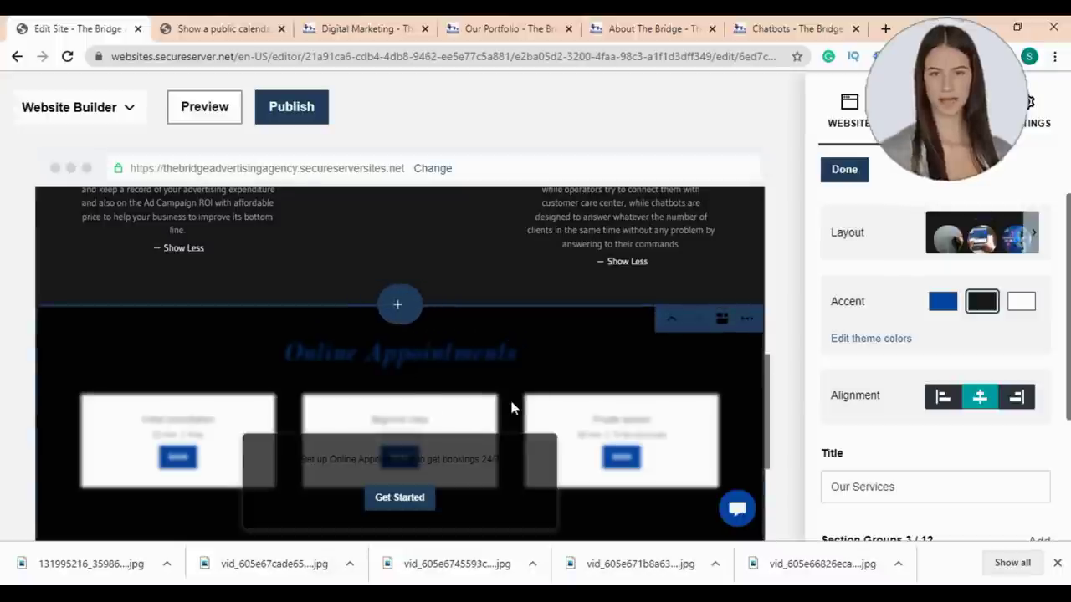
{"action": "scroll", "coordinate": [502, 406], "scroll_direction": "down", "scroll_amount": 1}
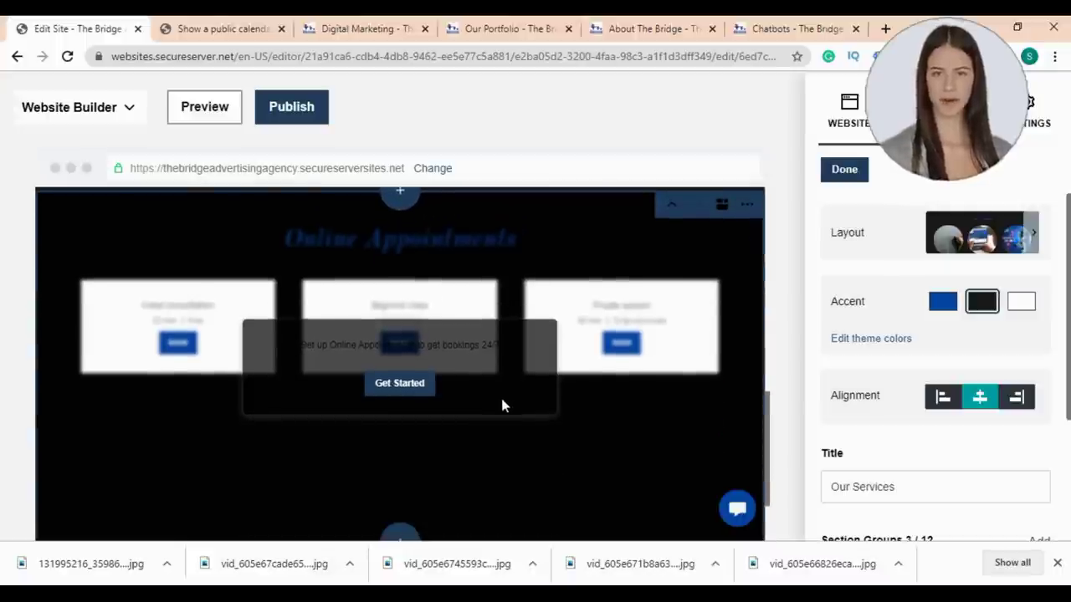
{"action": "left_click", "coordinate": [414, 388]}
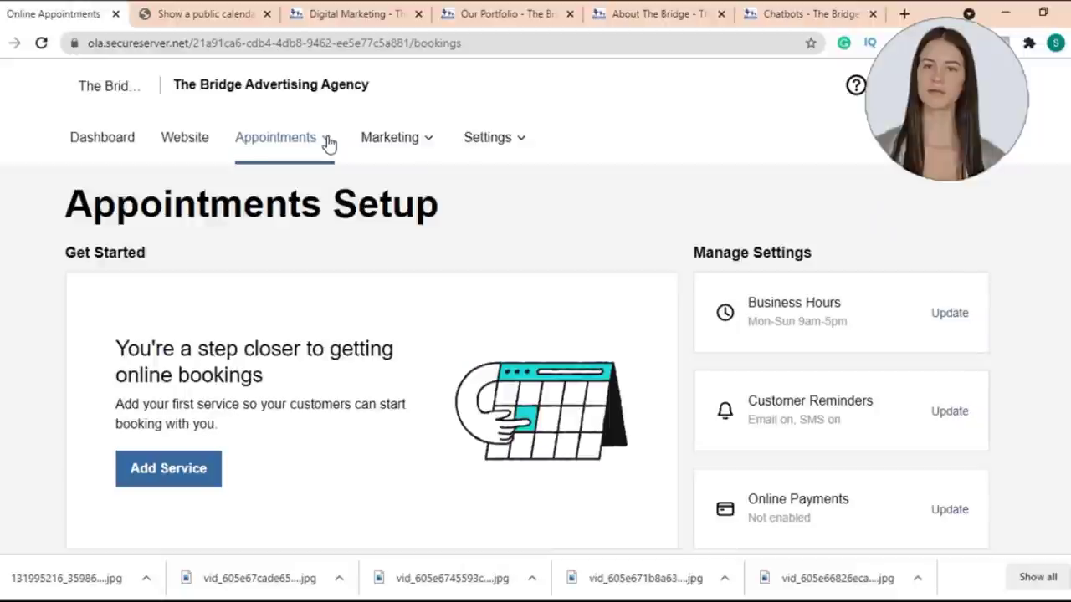
{"action": "left_click", "coordinate": [329, 142]}
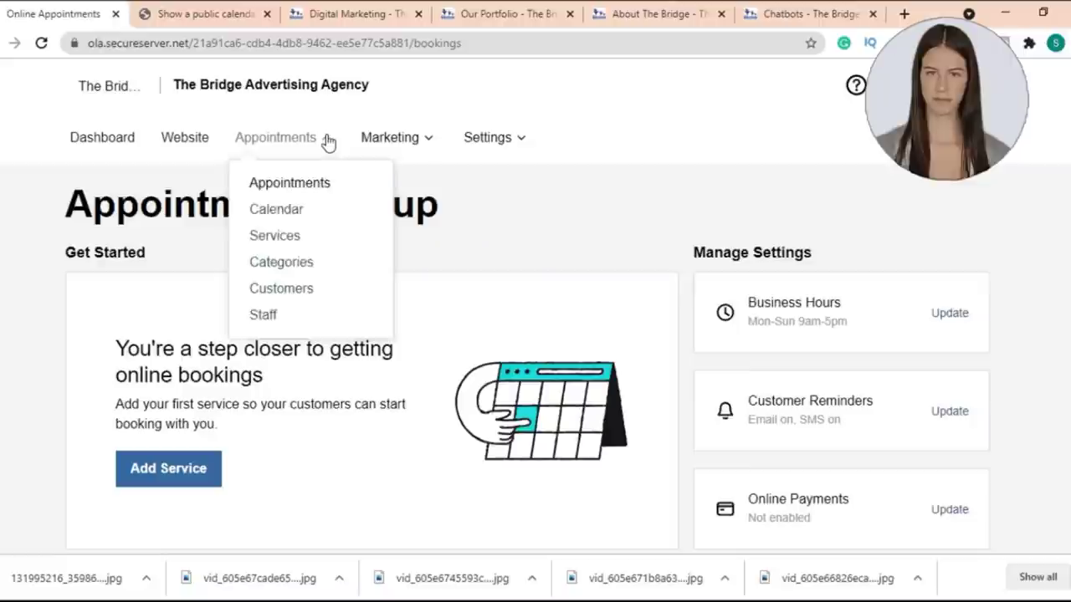
{"action": "left_click", "coordinate": [326, 141]}
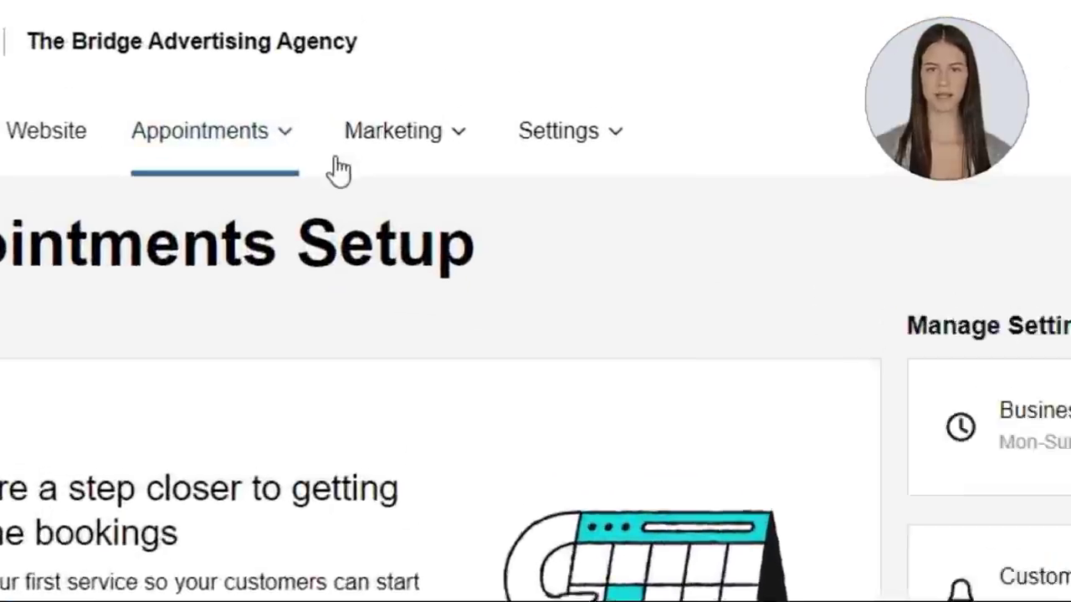
{"action": "left_click", "coordinate": [495, 138]}
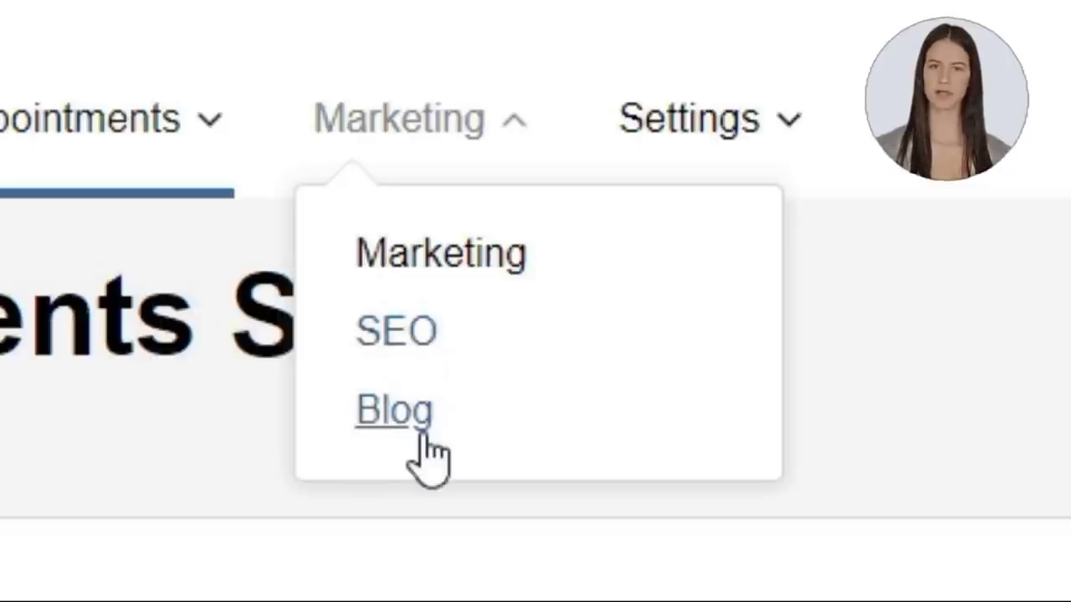
{"action": "left_click", "coordinate": [516, 120]}
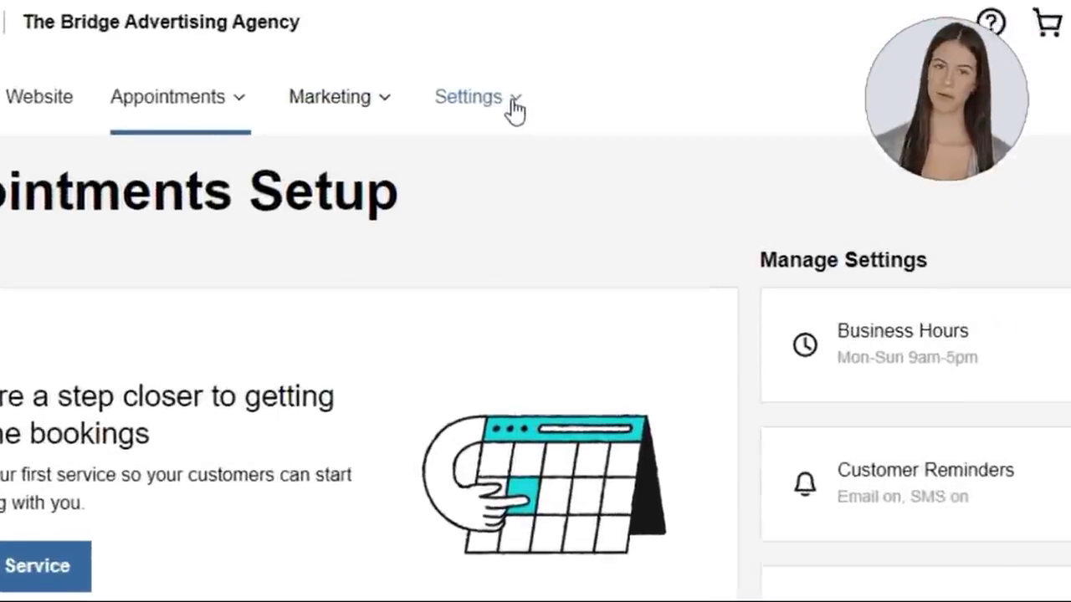
{"action": "left_click", "coordinate": [512, 103]}
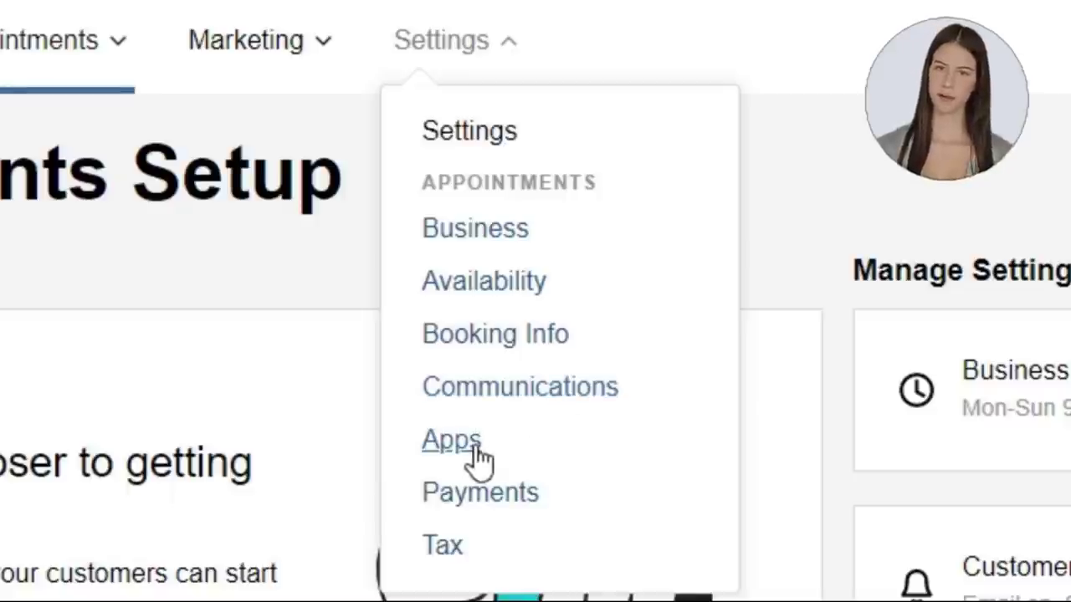
{"action": "left_click", "coordinate": [502, 60]}
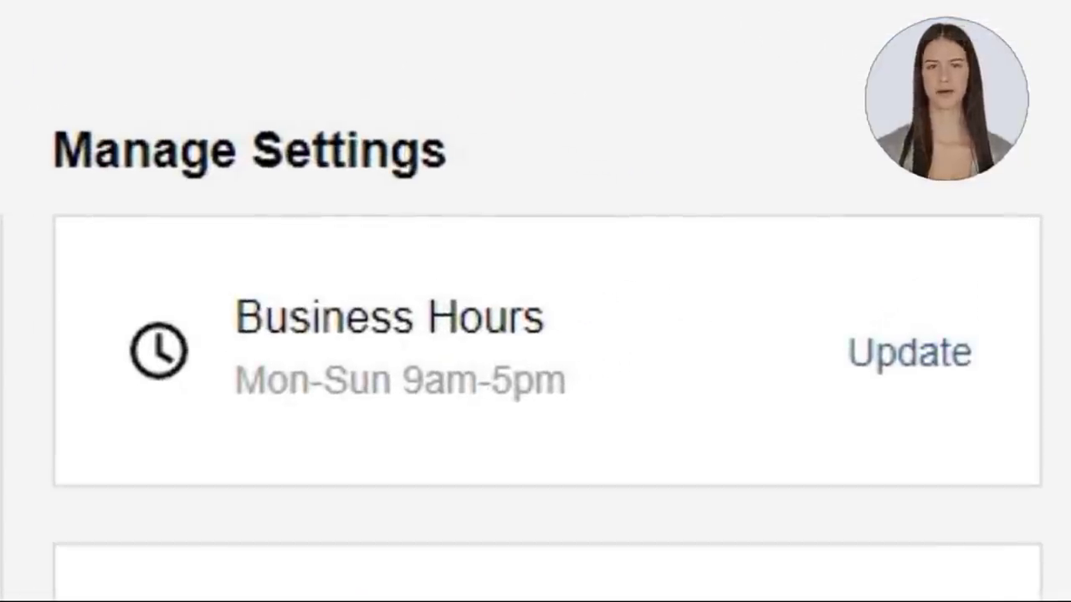
Step: Open the business hours settings for updating and make Saturday unavailable for appointments
{"action": "left_click", "coordinate": [926, 355]}
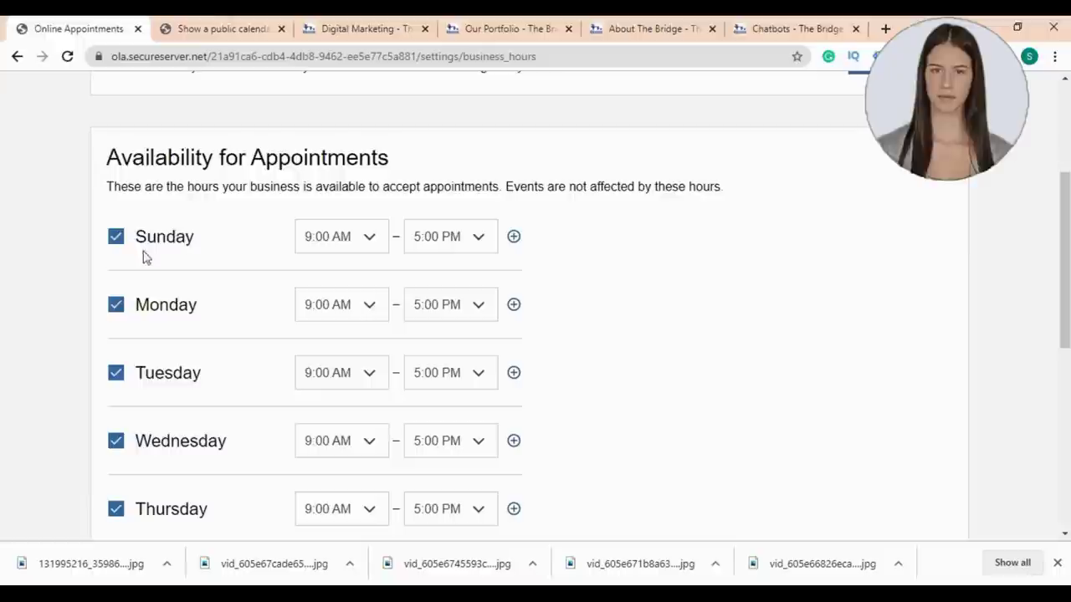
{"action": "scroll", "coordinate": [144, 257], "scroll_direction": "down", "scroll_amount": 3}
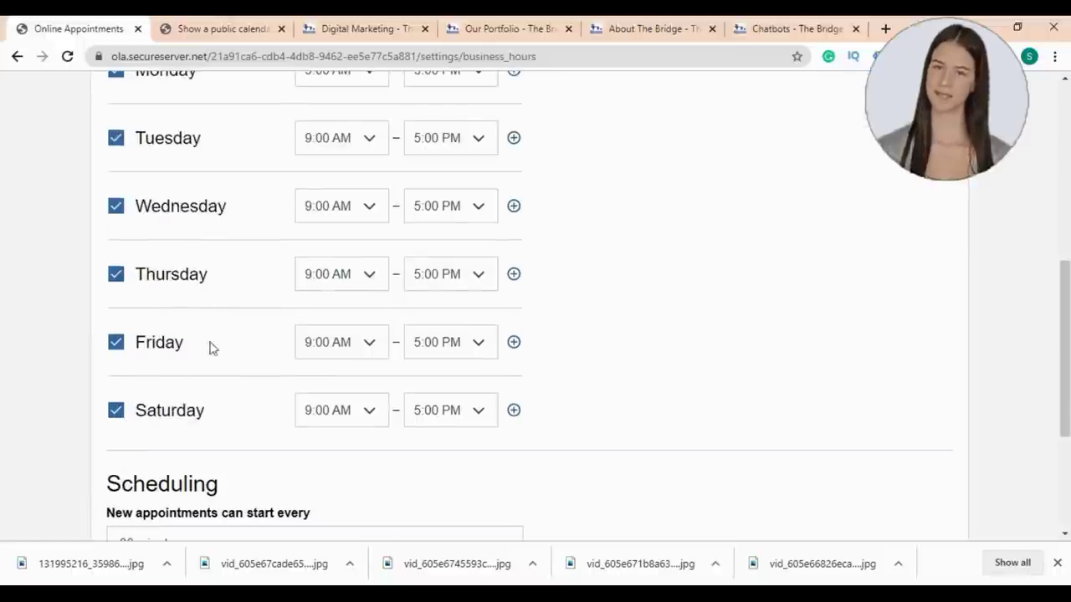
{"action": "left_click", "coordinate": [115, 411]}
{"action": "scroll", "coordinate": [466, 237], "scroll_direction": "up", "scroll_amount": 3}
{"action": "left_click", "coordinate": [478, 305]}
{"action": "scroll", "coordinate": [335, 351], "scroll_direction": "down", "scroll_amount": 5}
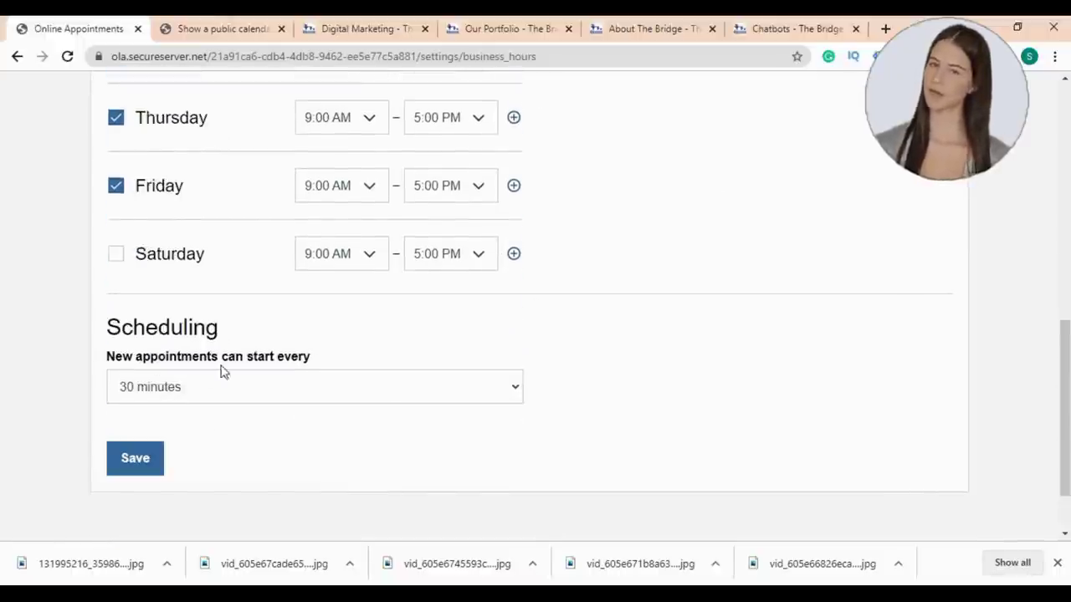
Step: Allow new appointments to start every 15 minutes and save the business hours
{"action": "left_click", "coordinate": [516, 395]}
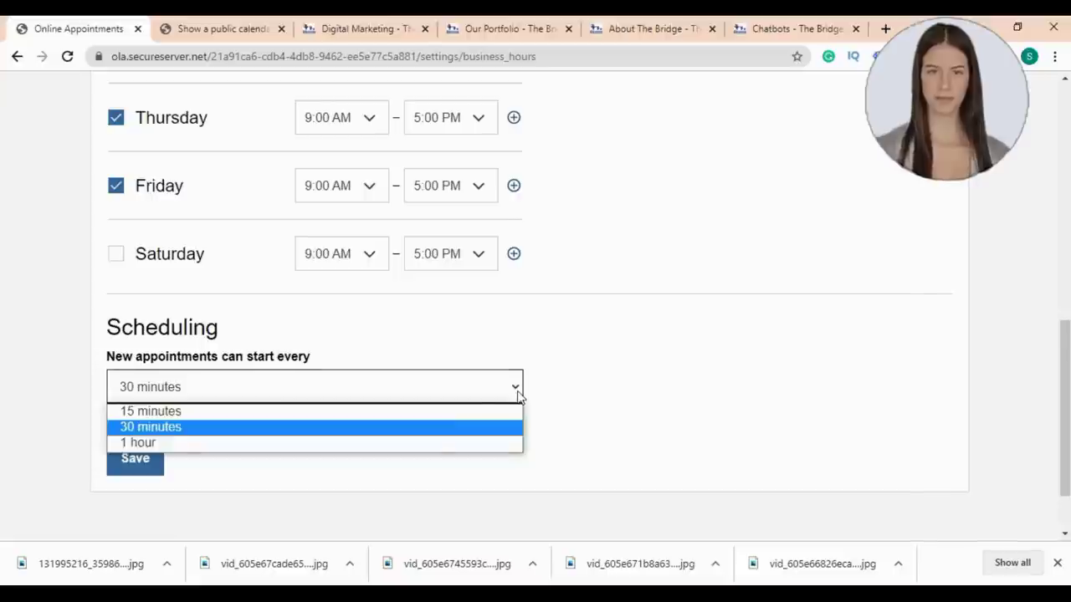
{"action": "left_click", "coordinate": [422, 411]}
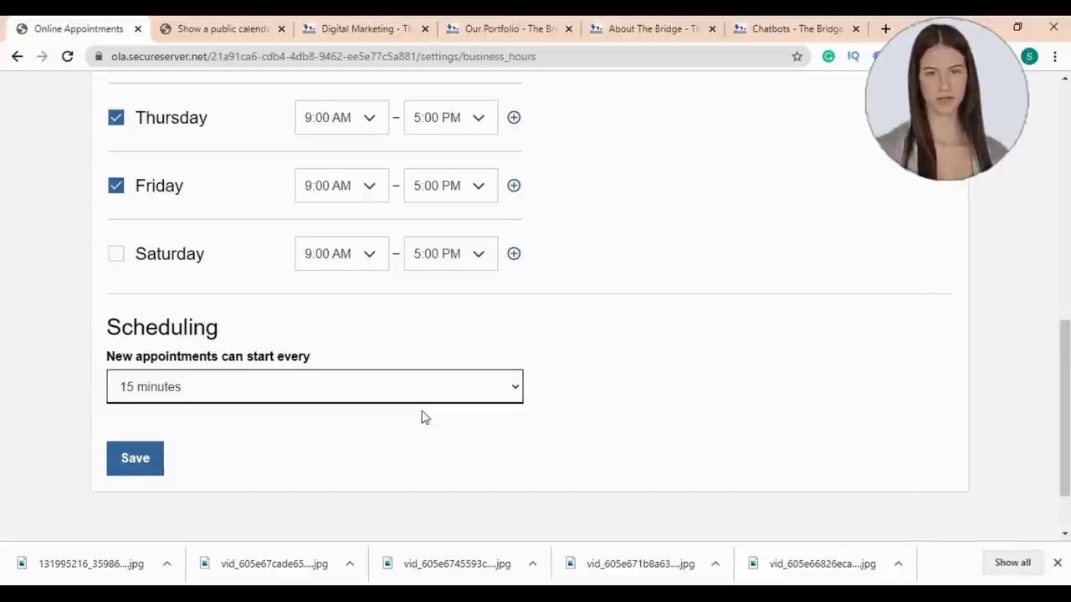
{"action": "left_click", "coordinate": [141, 460]}
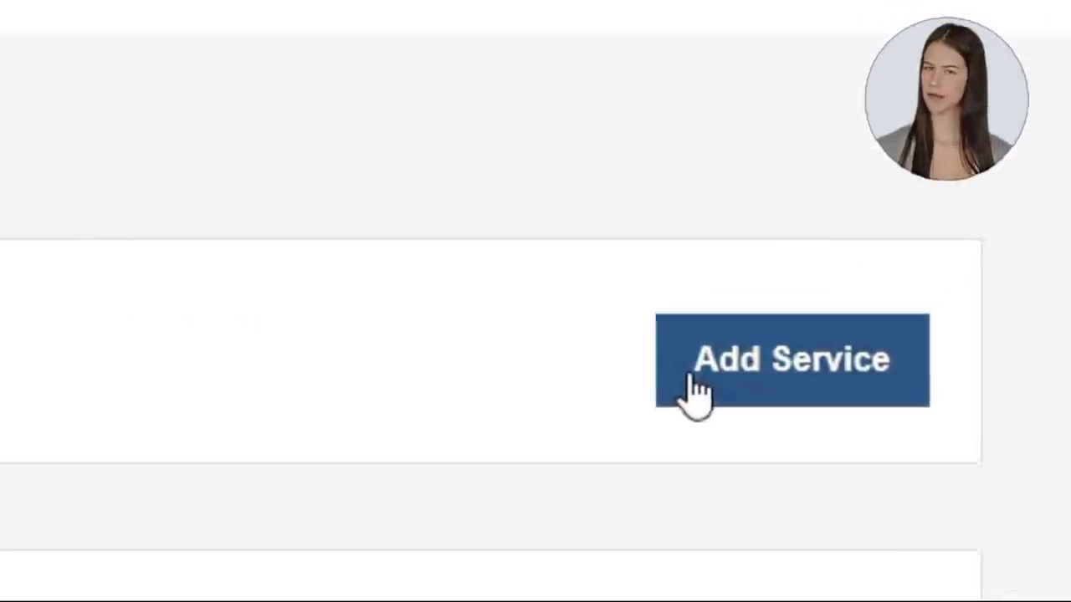
Step: Start a new Appointments service and insert the stock photo of a woman with papers and a laptop meeting a man in a suit
{"action": "left_click", "coordinate": [768, 343]}
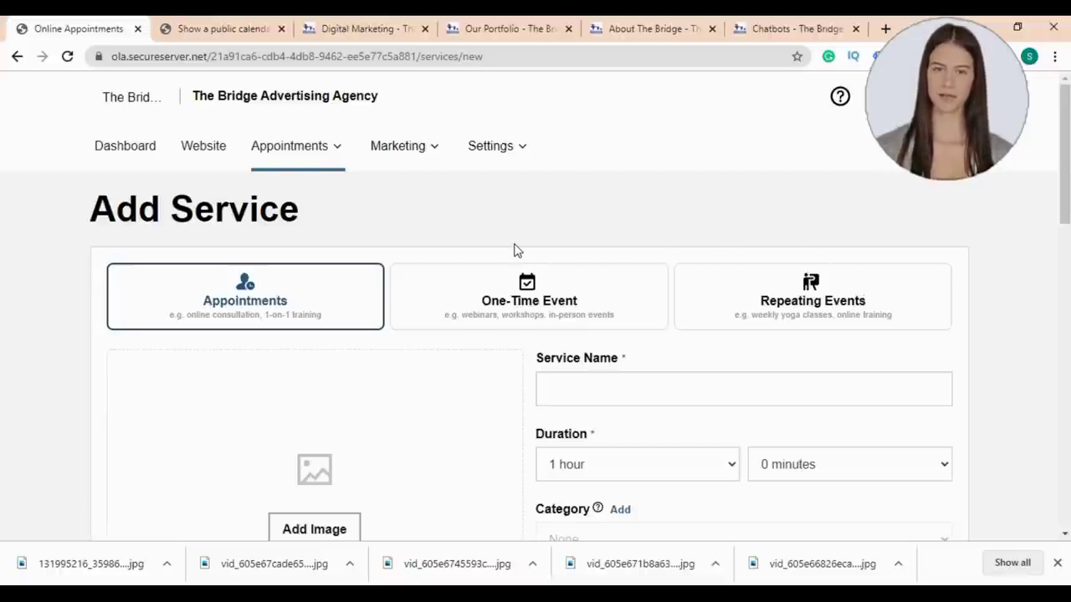
{"action": "scroll", "coordinate": [514, 247], "scroll_direction": "down", "scroll_amount": 1}
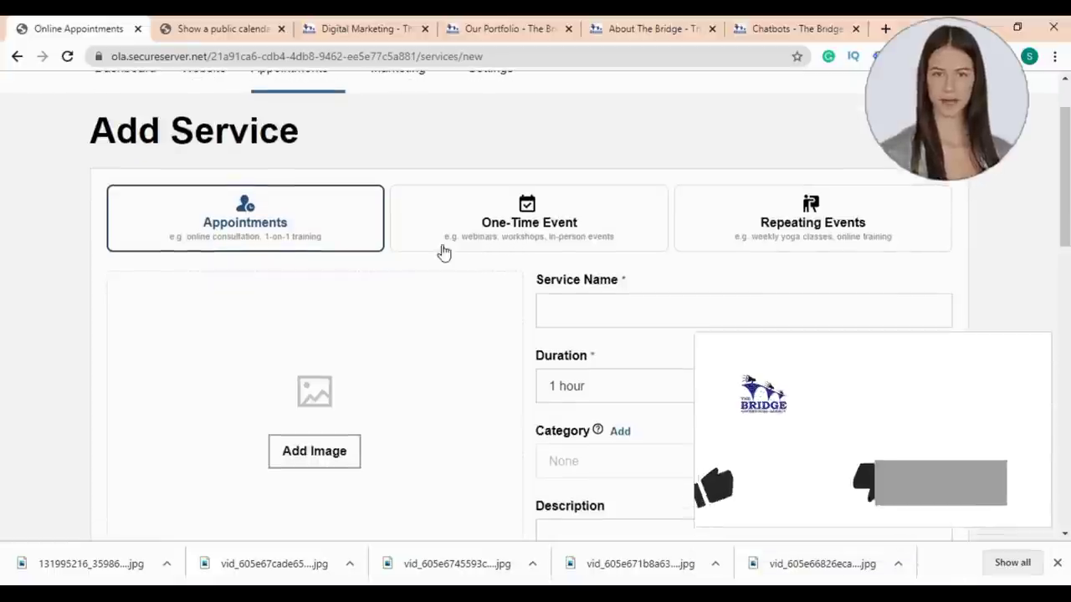
{"action": "scroll", "coordinate": [374, 257], "scroll_direction": "down", "scroll_amount": 4}
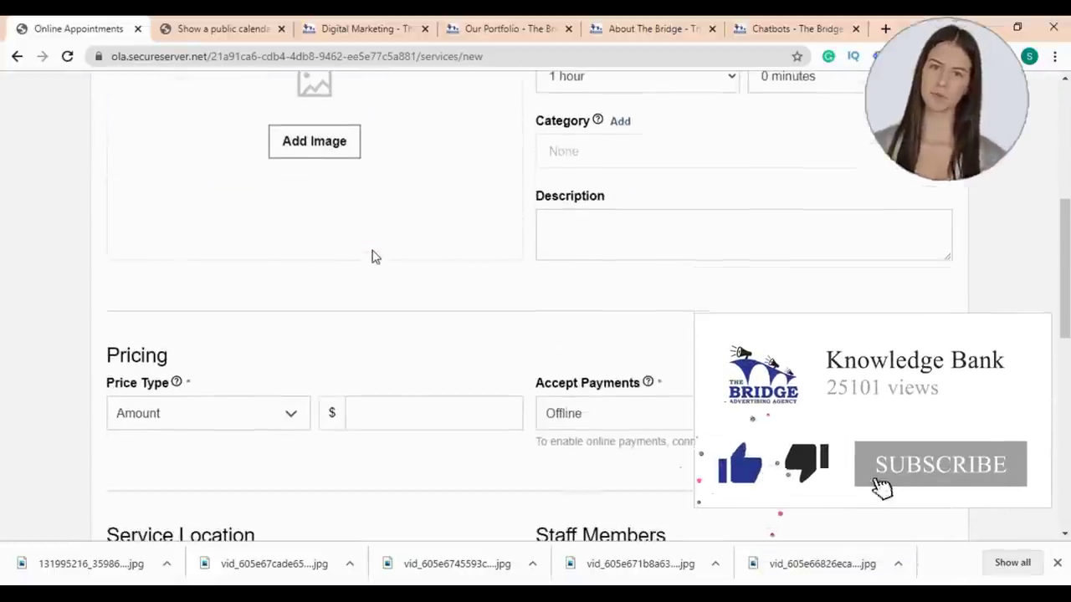
{"action": "scroll", "coordinate": [374, 257], "scroll_direction": "up", "scroll_amount": 2}
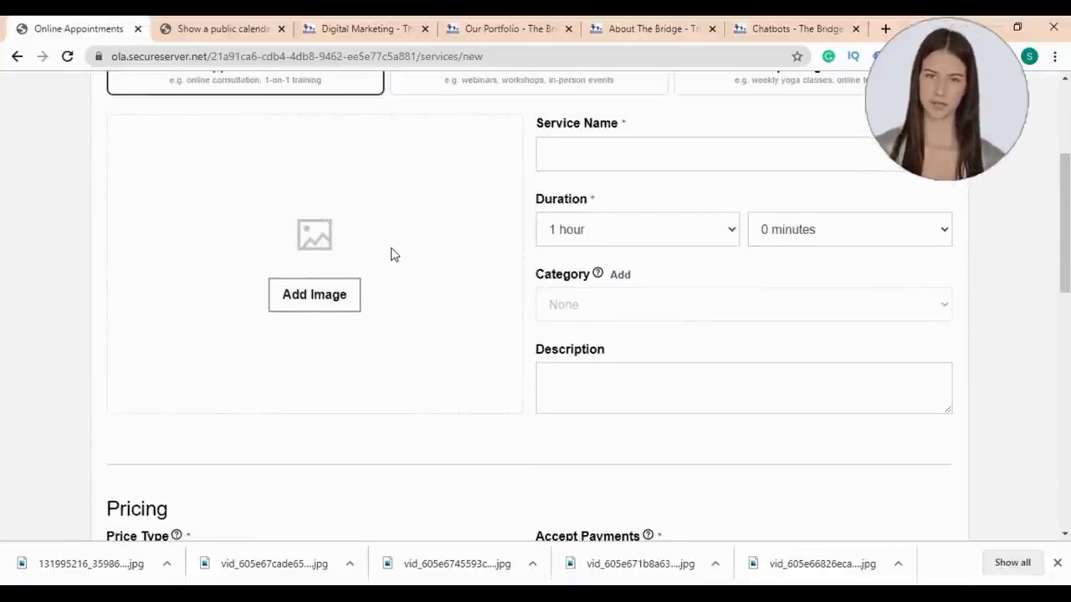
{"action": "scroll", "coordinate": [287, 298], "scroll_direction": "up", "scroll_amount": 1}
{"action": "left_click", "coordinate": [314, 374]}
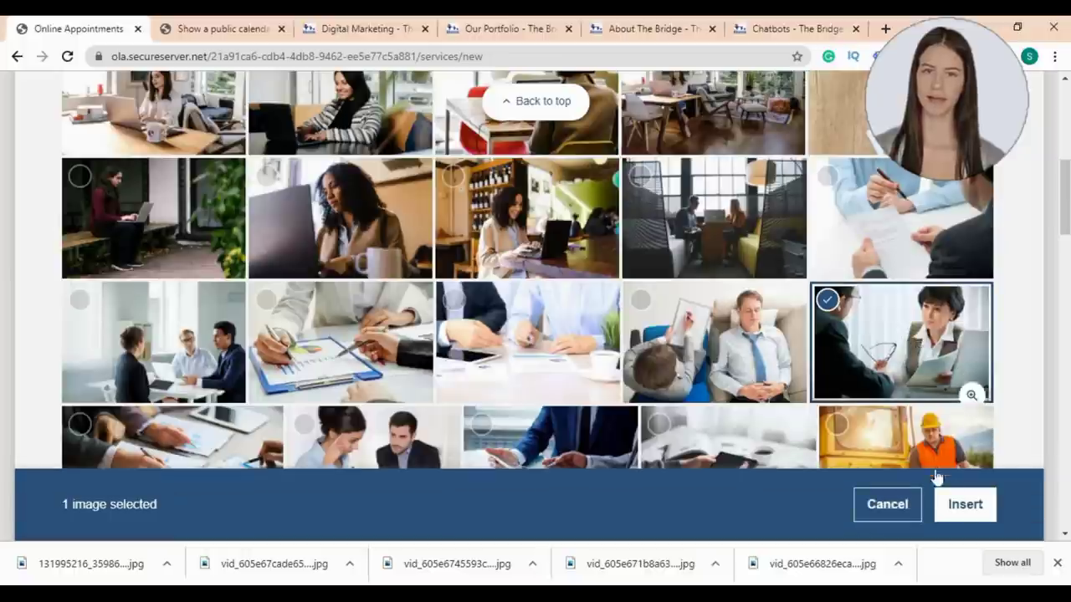
{"action": "left_click", "coordinate": [962, 504]}
Step: Name the service "Marketing Consulting" and set its duration to 0 hours 30 minutes
{"action": "type", "text": "Marketing Consulting"}
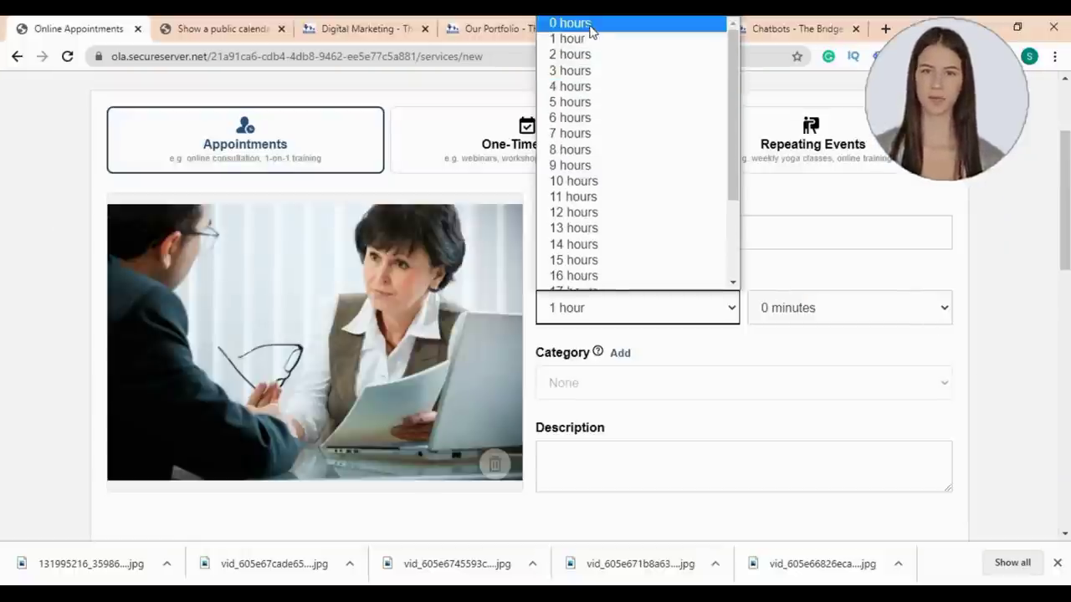
{"action": "left_click", "coordinate": [569, 25]}
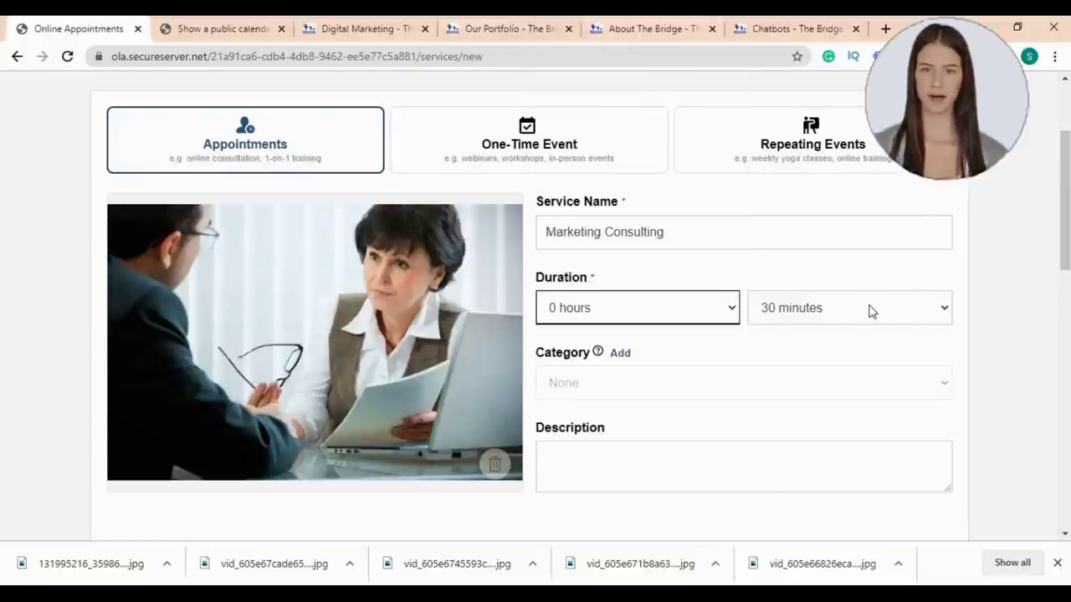
Step: Add and save the category "Consulting" for the service, with the description "We will guide you to boost your business online."
{"action": "scroll", "coordinate": [946, 337], "scroll_direction": "down", "scroll_amount": 1}
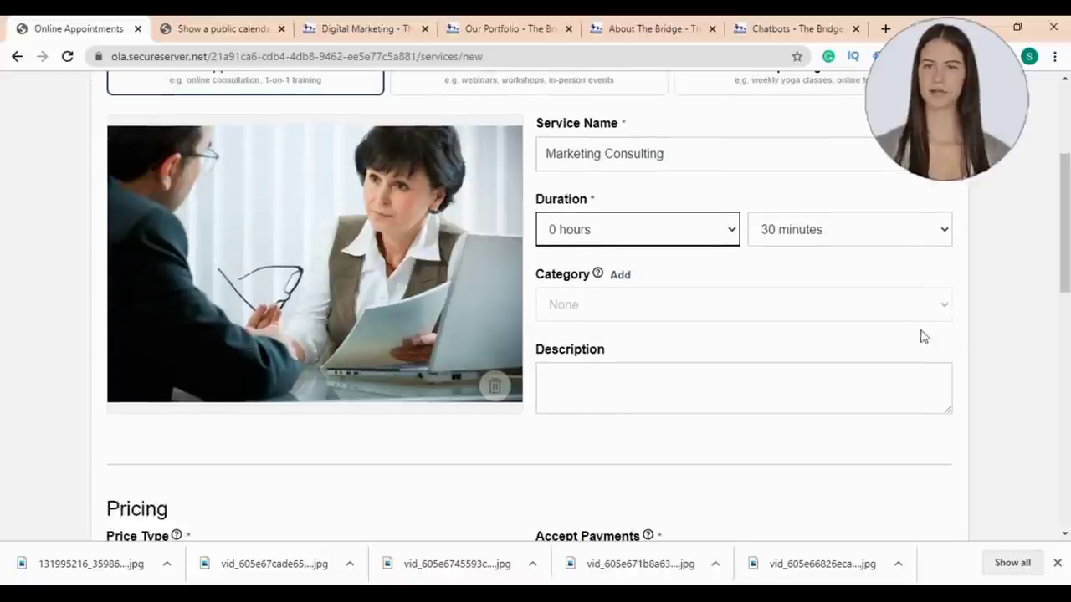
{"action": "left_click", "coordinate": [621, 276]}
{"action": "type", "text": "Consultin"}
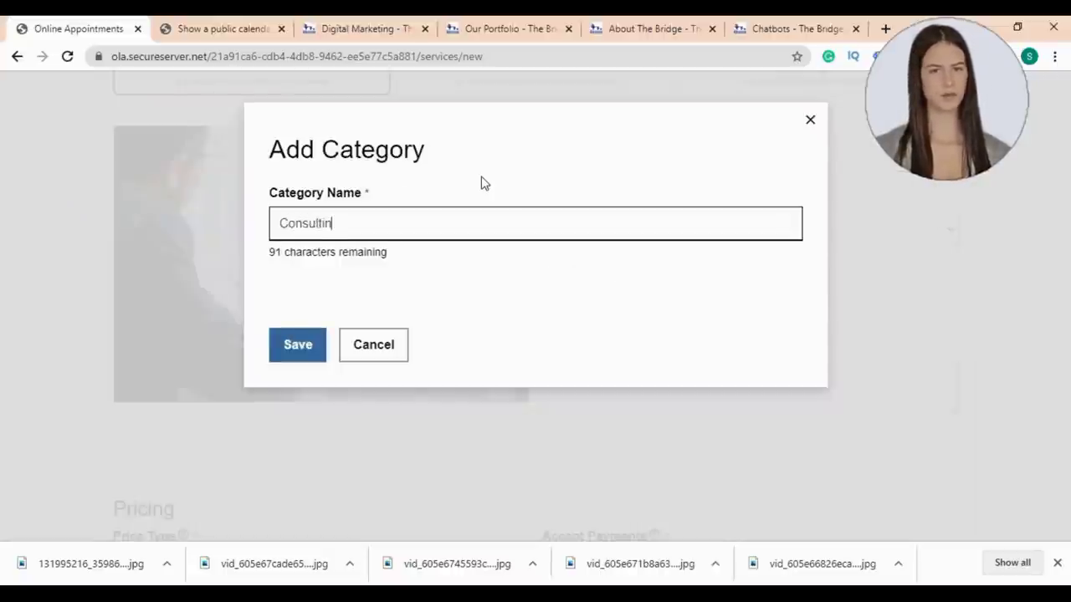
{"action": "left_click", "coordinate": [280, 351]}
Step: Price the Marketing Consulting service at a $50.00 amount and require full payment from customers
{"action": "scroll", "coordinate": [272, 342], "scroll_direction": "down", "scroll_amount": 3}
{"action": "left_click", "coordinate": [277, 338]}
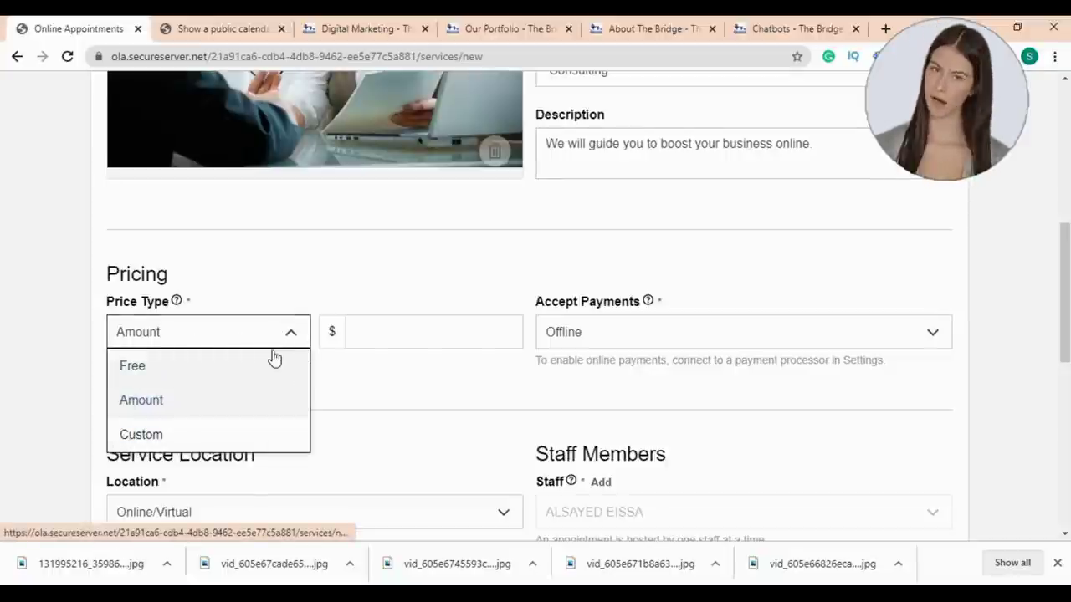
{"action": "left_click", "coordinate": [401, 333]}
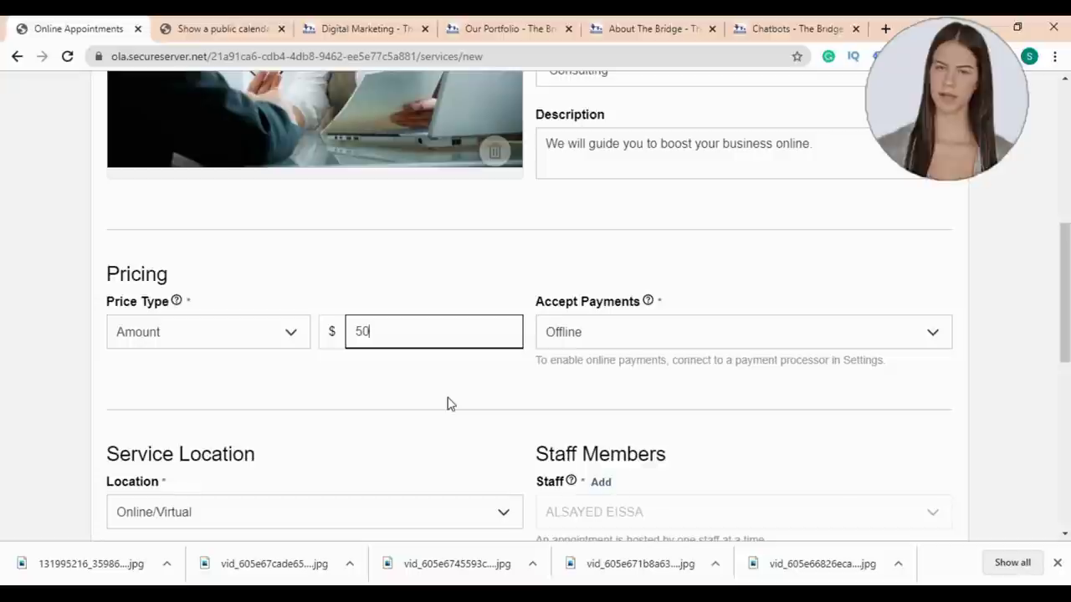
{"action": "left_click", "coordinate": [923, 338]}
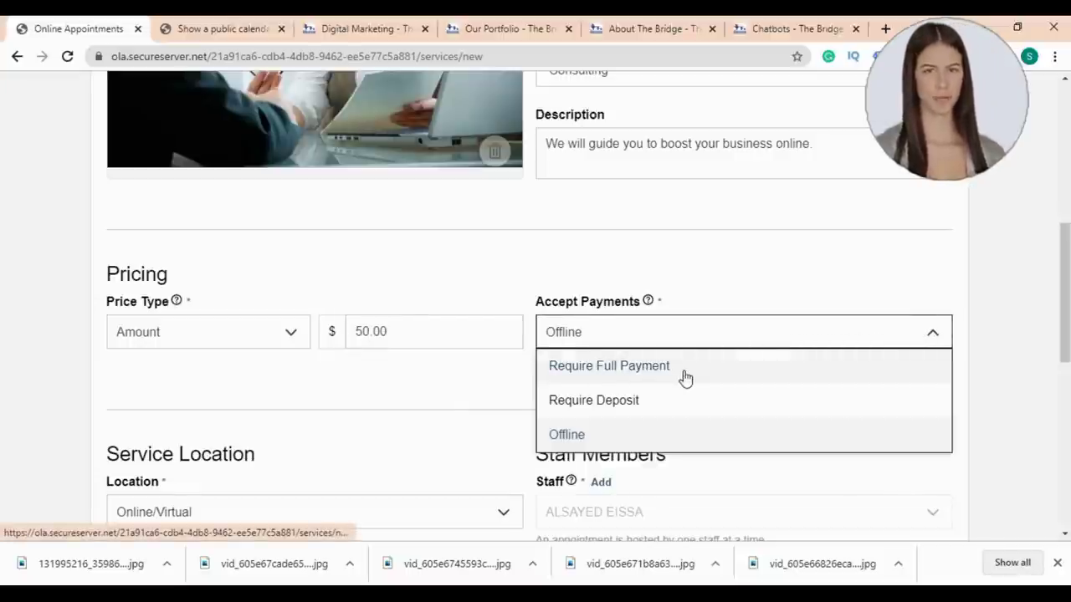
{"action": "left_click", "coordinate": [575, 368]}
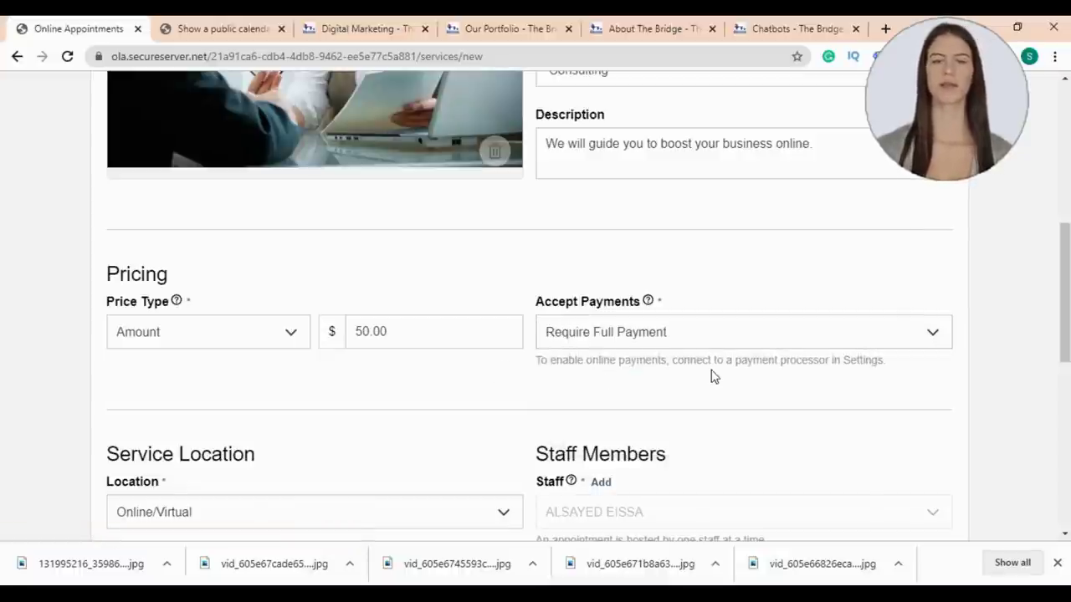
Step: Choose Online/Virtual as the Marketing Consulting service's location
{"action": "scroll", "coordinate": [584, 380], "scroll_direction": "down", "scroll_amount": 2}
{"action": "scroll", "coordinate": [279, 316], "scroll_direction": "down", "scroll_amount": 1}
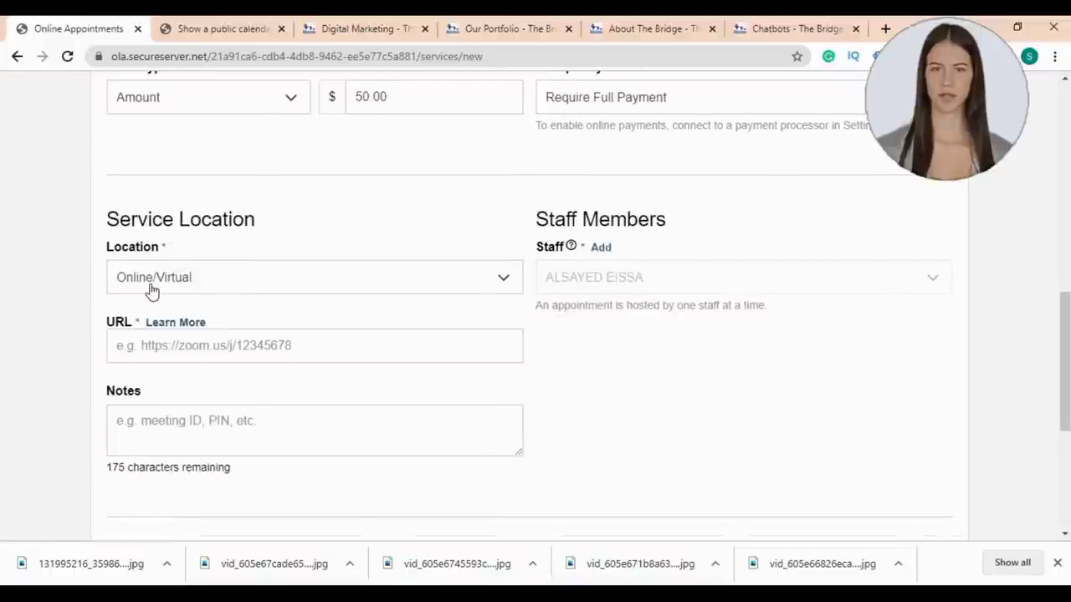
{"action": "left_click", "coordinate": [324, 290]}
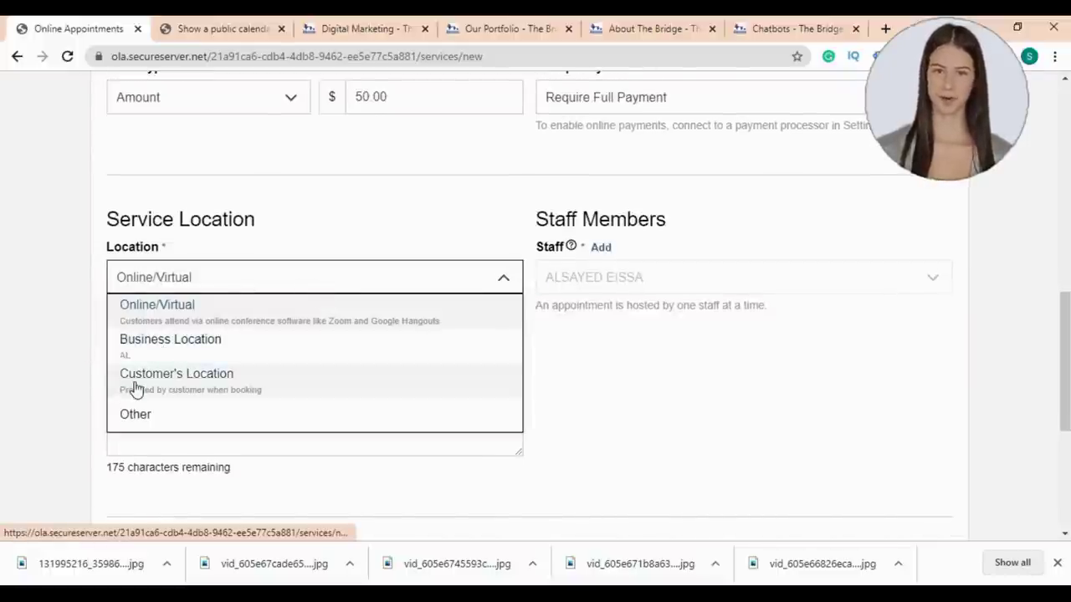
{"action": "left_click", "coordinate": [167, 311]}
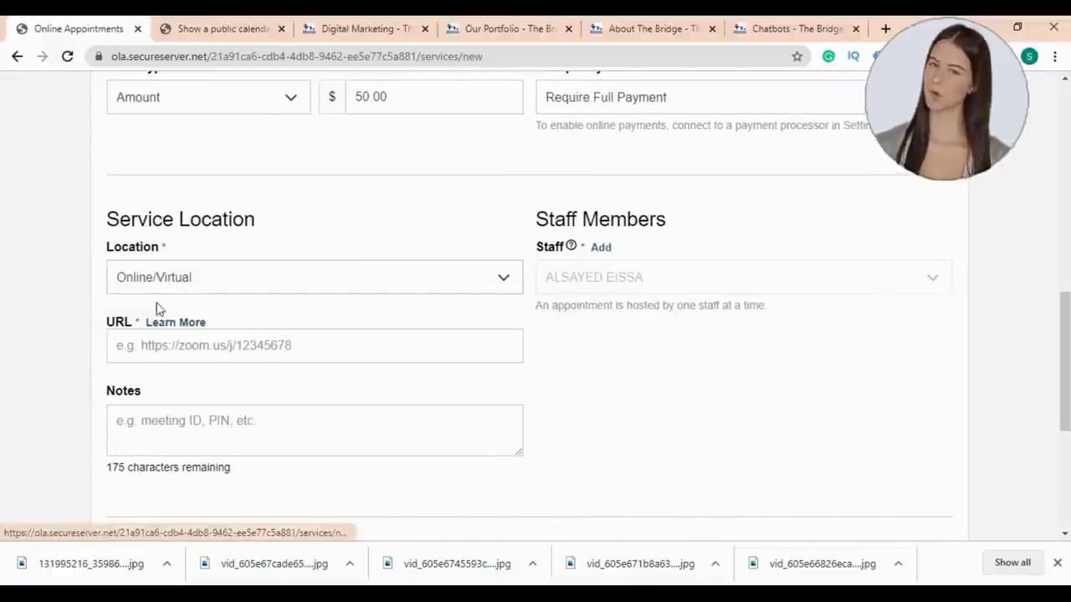
Step: Add a staff member by entering their name and the specialty "Marketing Specialist", with availability same as business hours, and save
{"action": "scroll", "coordinate": [76, 322], "scroll_direction": "down", "scroll_amount": 1}
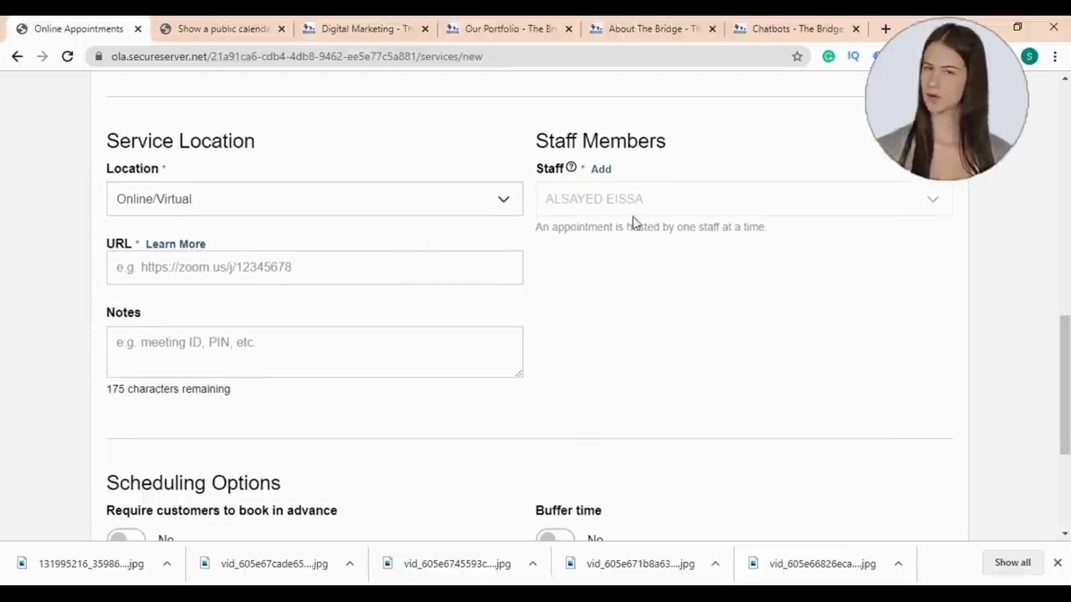
{"action": "left_click", "coordinate": [602, 170]}
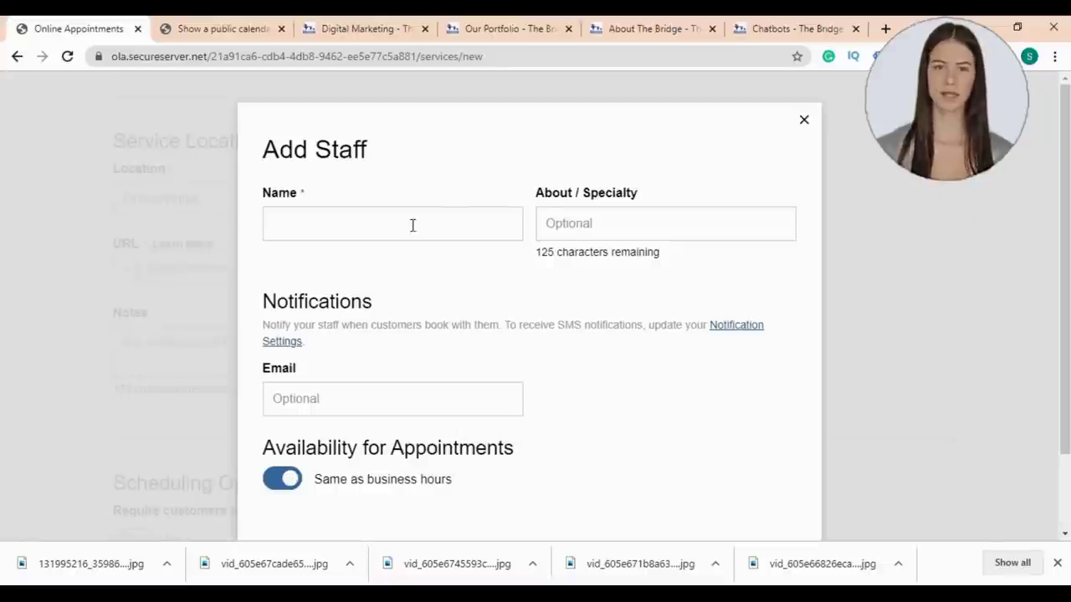
{"action": "scroll", "coordinate": [418, 225], "scroll_direction": "down", "scroll_amount": 1}
{"action": "left_click", "coordinate": [384, 140]}
{"action": "type", "text": "John"}
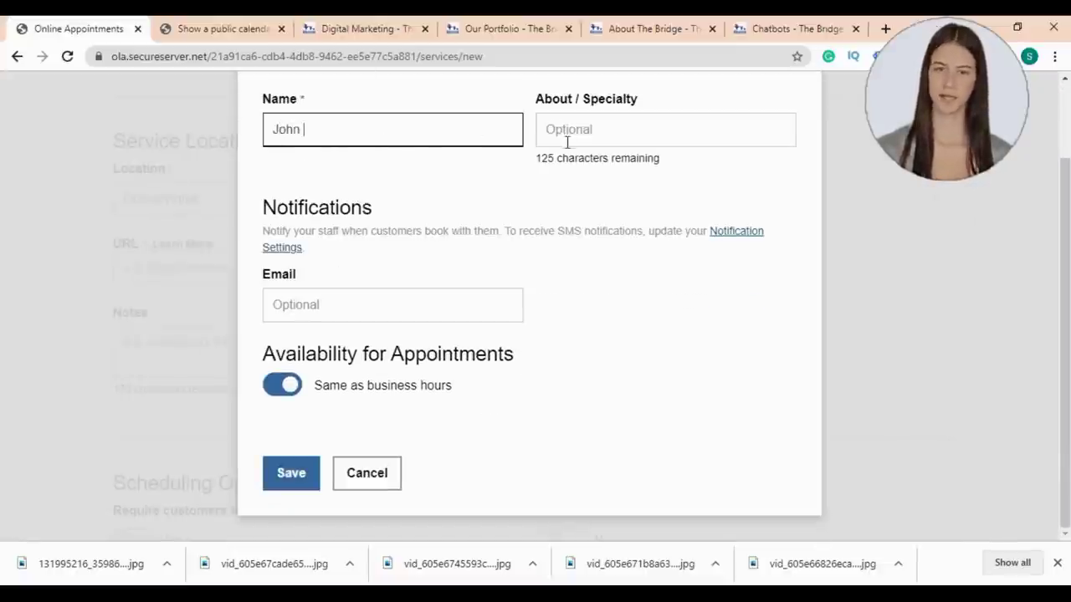
{"action": "left_click", "coordinate": [567, 141]}
{"action": "type", "text": "Mark"}
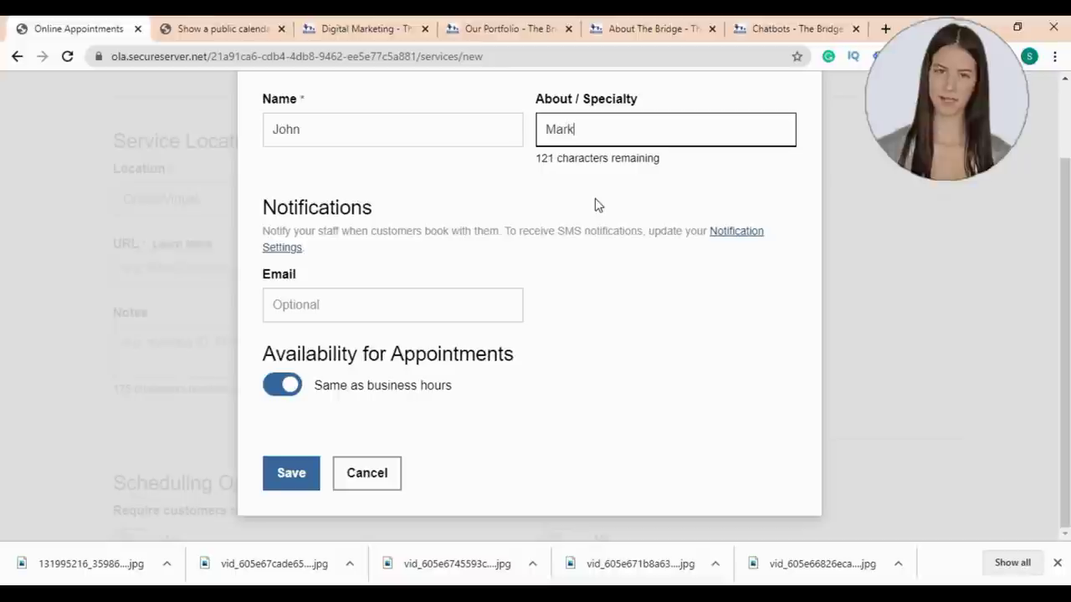
{"action": "type", "text": "eting Specialist"}
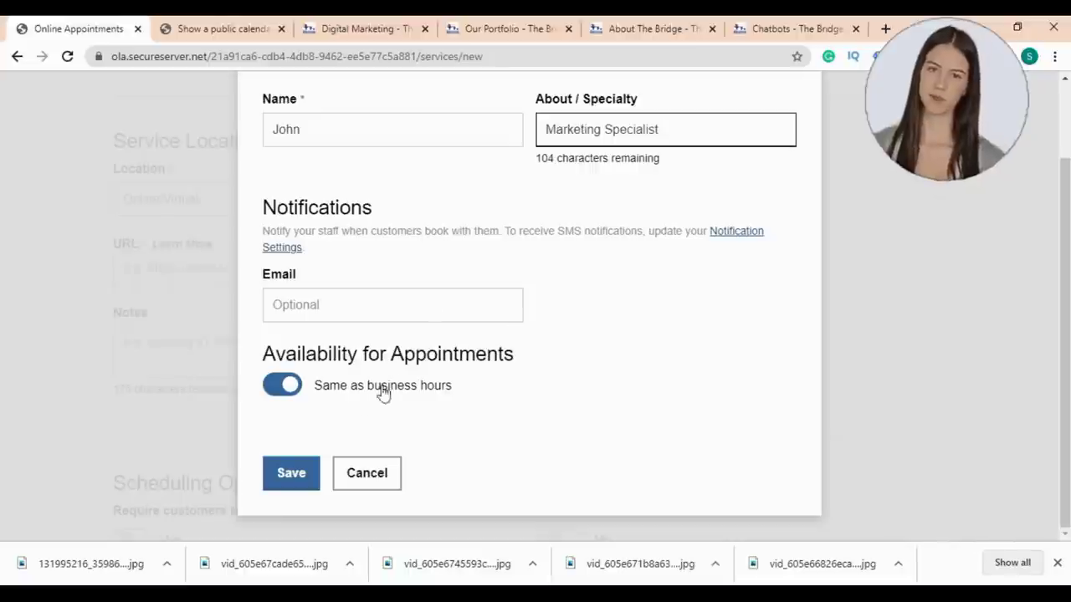
{"action": "left_click", "coordinate": [288, 474]}
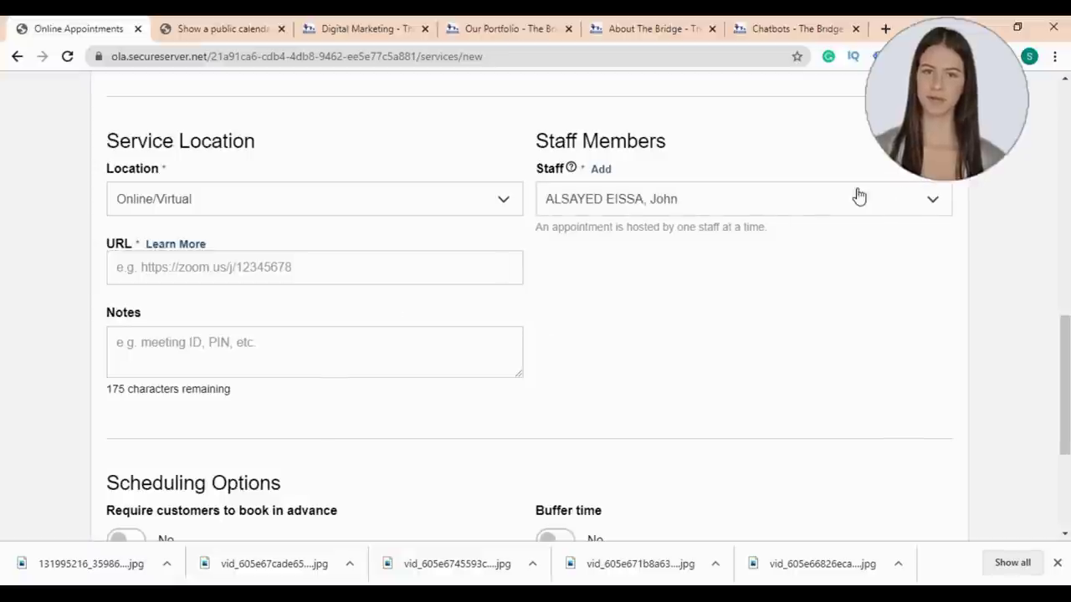
Step: Deselect the newly added staff member from the Marketing Consulting service's staff
{"action": "left_click", "coordinate": [927, 201]}
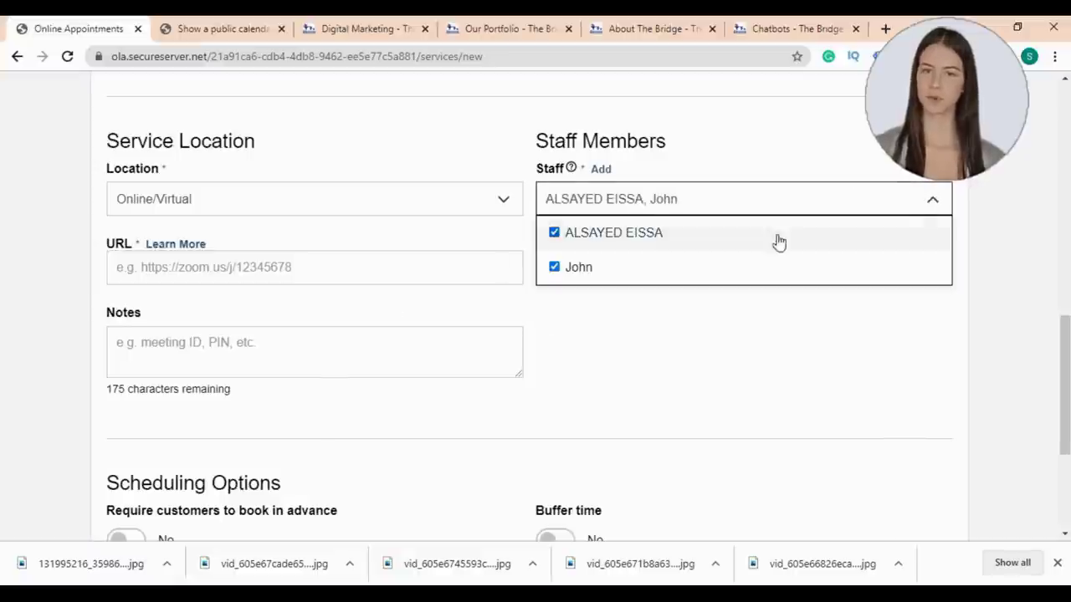
{"action": "left_click", "coordinate": [573, 270]}
{"action": "left_click", "coordinate": [845, 341]}
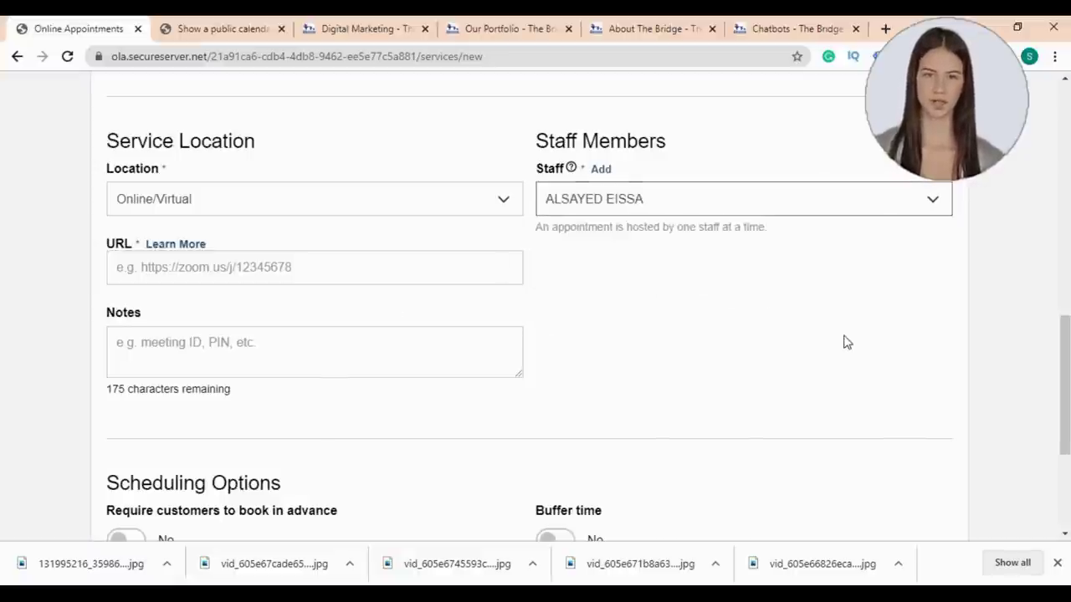
Step: Require booking 1 day, 0 hours in advance, enable a 10-minute buffer time and save the service
{"action": "scroll", "coordinate": [675, 351], "scroll_direction": "down", "scroll_amount": 3}
{"action": "left_click", "coordinate": [128, 299]}
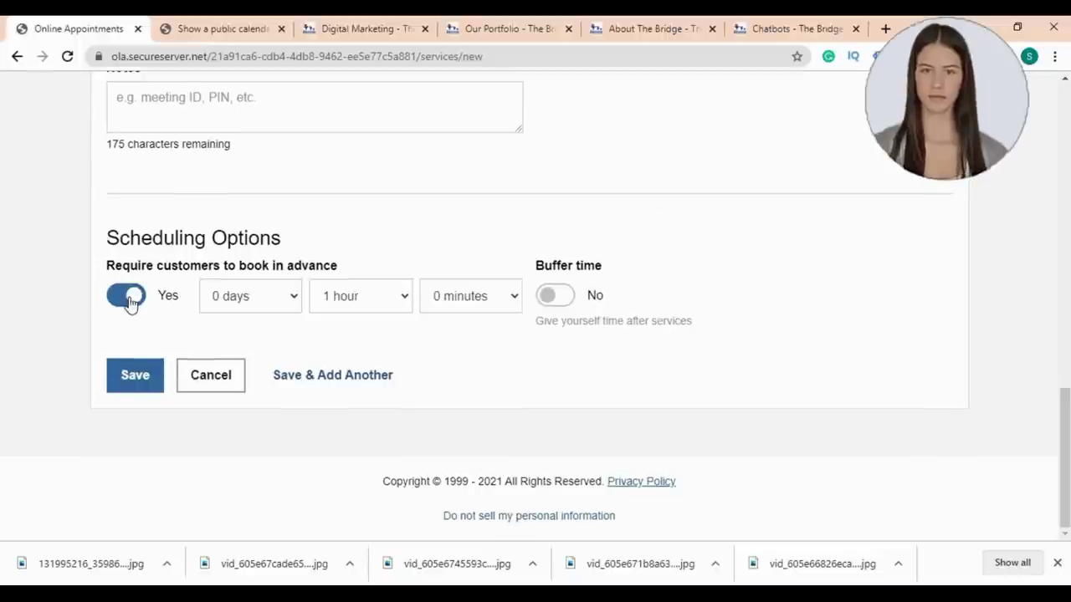
{"action": "left_click", "coordinate": [291, 303]}
{"action": "left_click", "coordinate": [256, 344]}
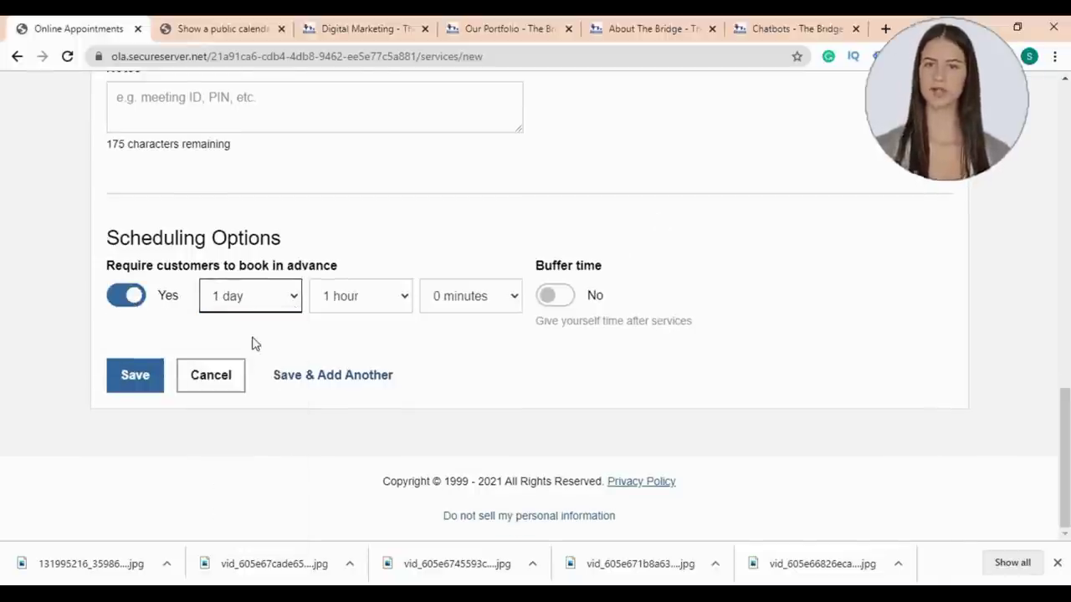
{"action": "left_click", "coordinate": [405, 298]}
{"action": "left_click", "coordinate": [341, 318]}
{"action": "left_click", "coordinate": [554, 296]}
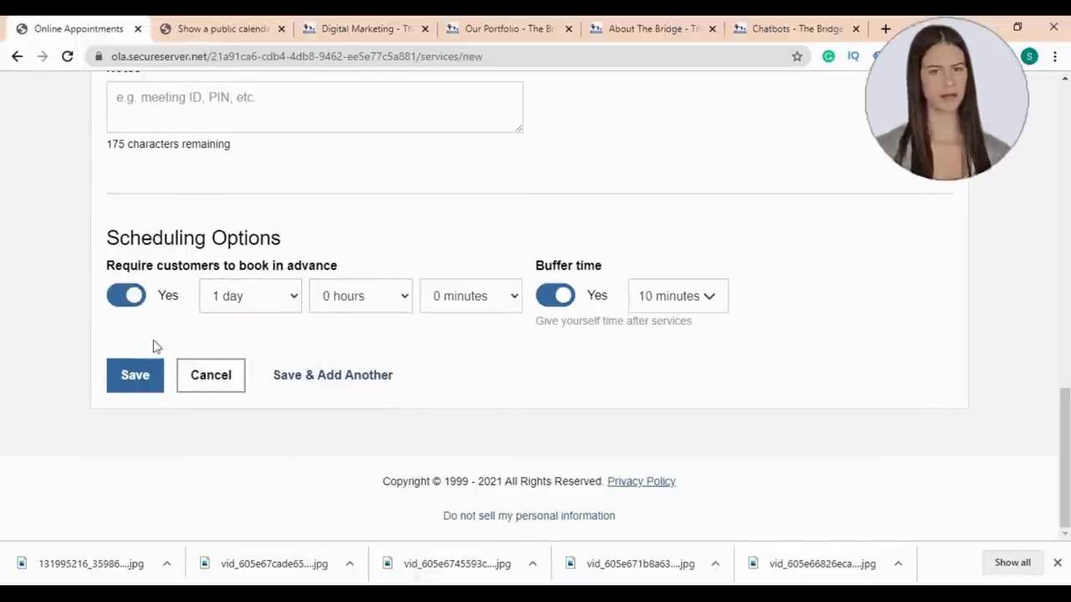
{"action": "left_click", "coordinate": [131, 376]}
Step: Name another appointment service "Website Design", describe it as "We will design your awesome website" and price it at $150.00
{"action": "type", "text": "Website"}
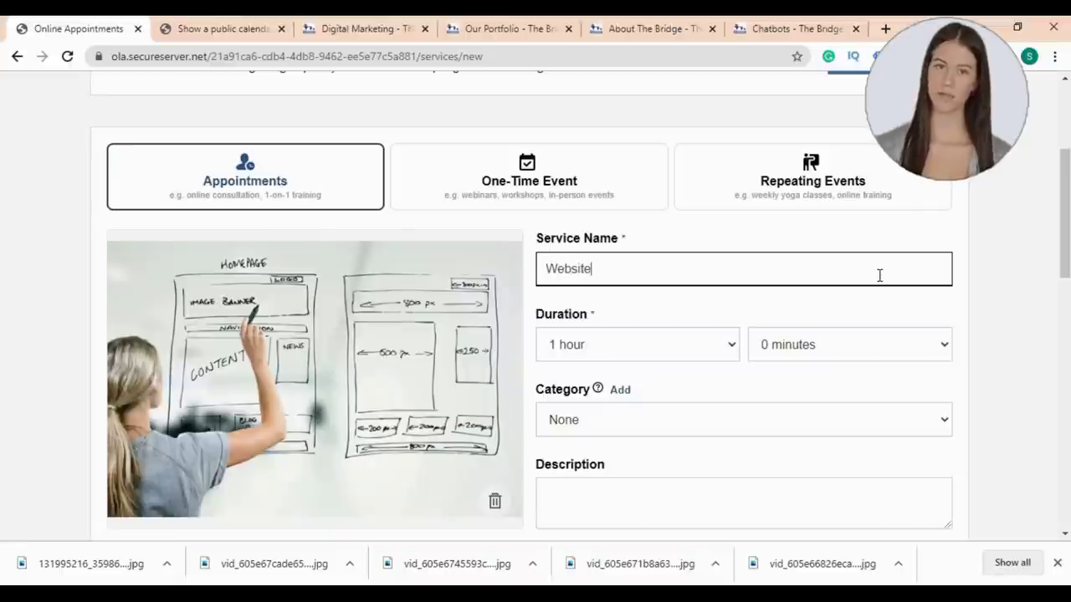
{"action": "type", "text": " Design"}
{"action": "type", "text": "1"}
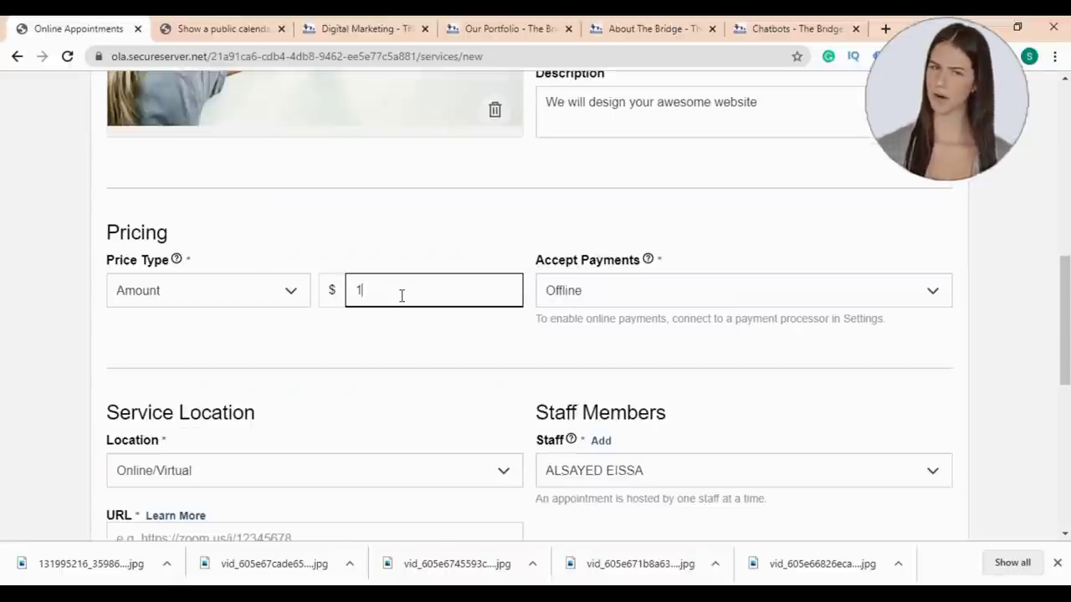
{"action": "type", "text": "50"}
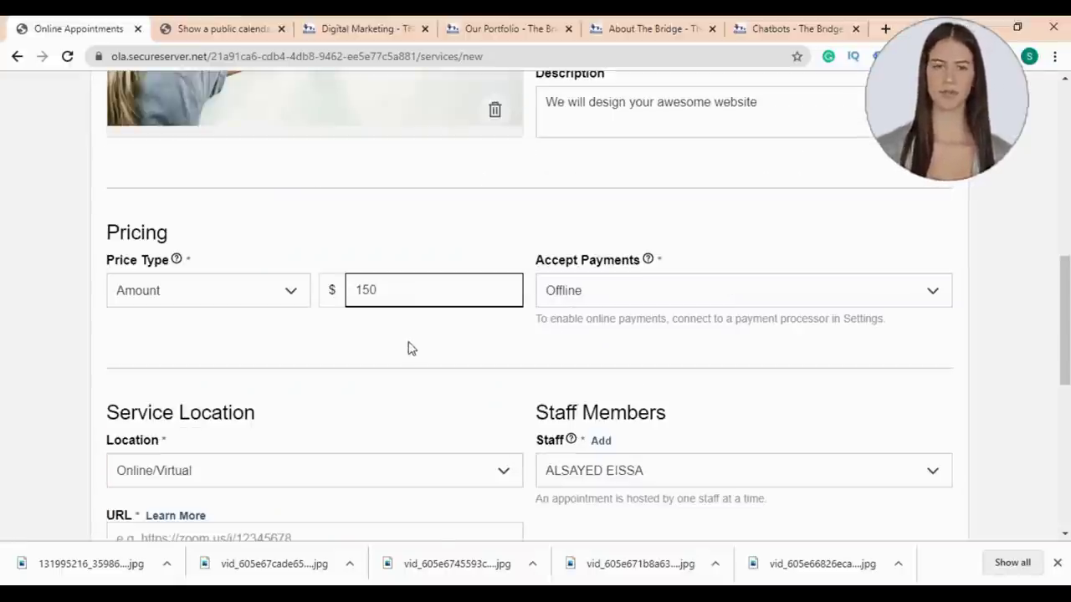
{"action": "type", "text": ".00"}
Step: Require a $50.00 deposit for the Website Design service
{"action": "left_click", "coordinate": [792, 301]}
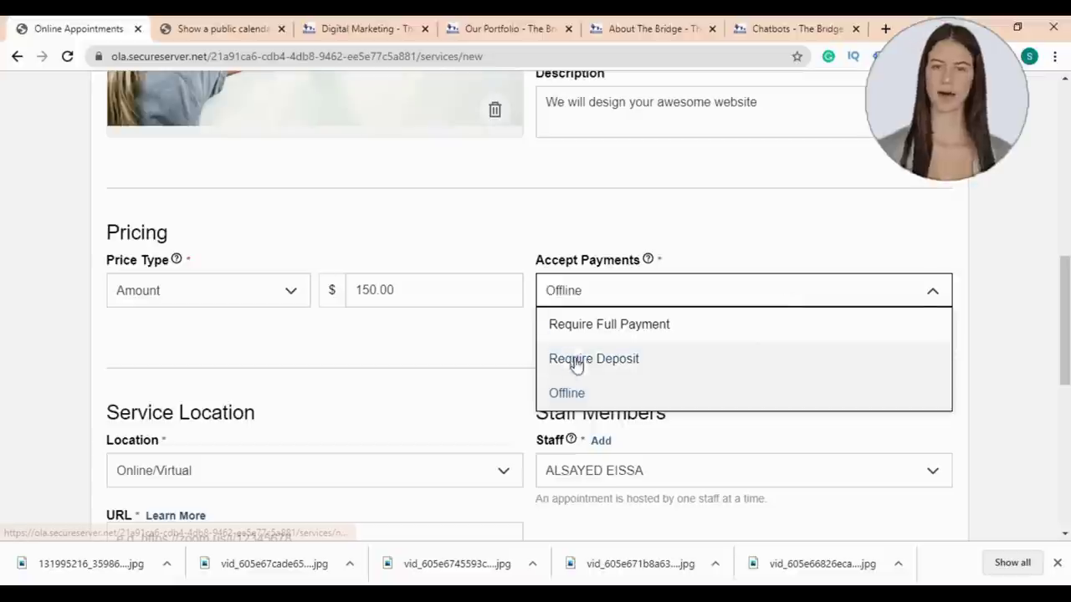
{"action": "left_click", "coordinate": [593, 360]}
{"action": "left_click", "coordinate": [817, 289]}
{"action": "type", "text": "50.00"}
Step: Name a further appointment service "Chatbots" and set its price amount to $250
{"action": "type", "text": "Chatbots"}
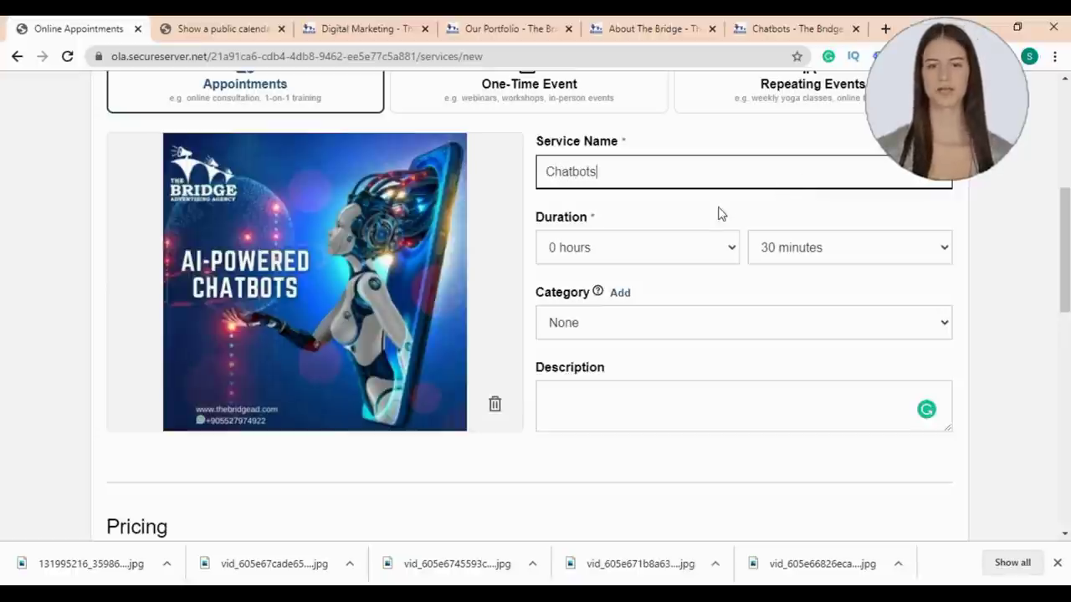
{"action": "left_click", "coordinate": [723, 251]}
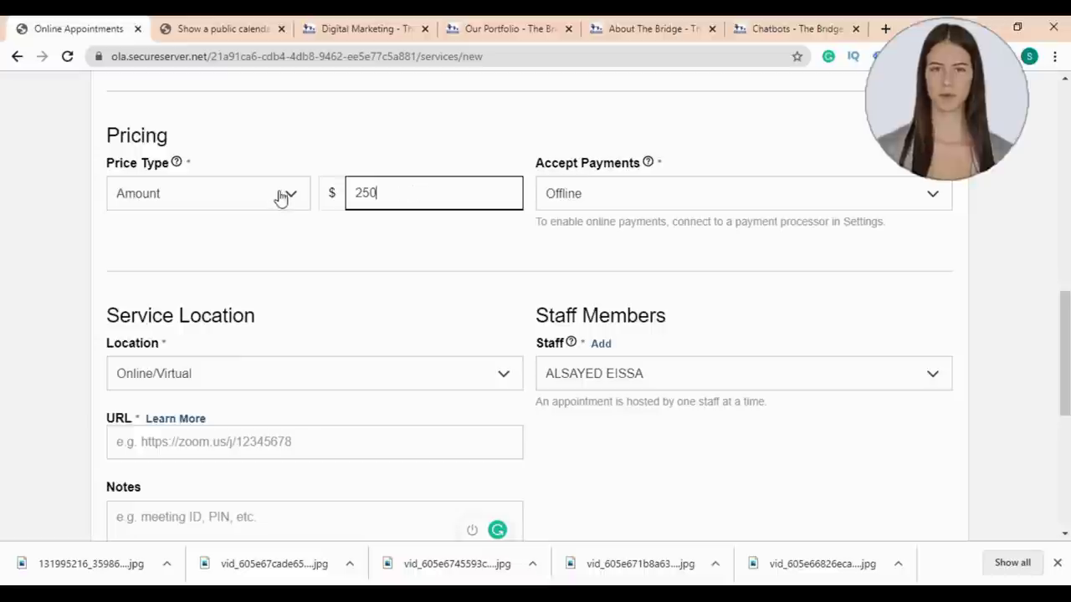
{"action": "left_click", "coordinate": [281, 198]}
{"action": "left_click", "coordinate": [297, 192]}
Step: Require a $100 deposit for the Chatbots service
{"action": "left_click", "coordinate": [662, 192]}
{"action": "left_click", "coordinate": [662, 192]}
{"action": "left_click", "coordinate": [605, 266]}
{"action": "left_click", "coordinate": [813, 193]}
{"action": "type", "text": "100"}
{"action": "left_click", "coordinate": [849, 248]}
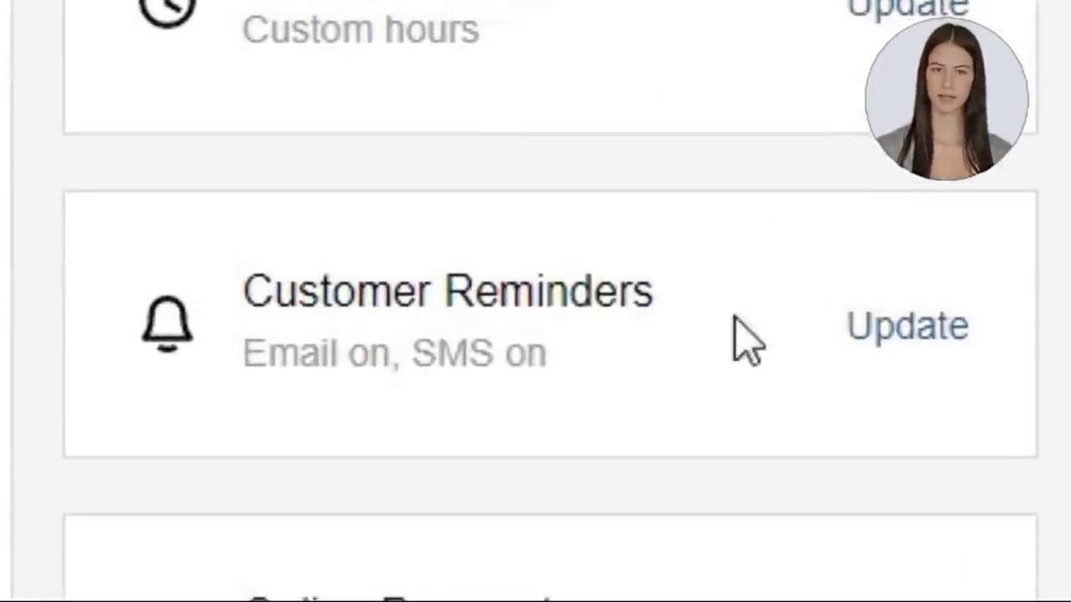
Step: Update the customer reminders to be sent 0 days, 2 hours in advance and save the settings
{"action": "left_click", "coordinate": [931, 378]}
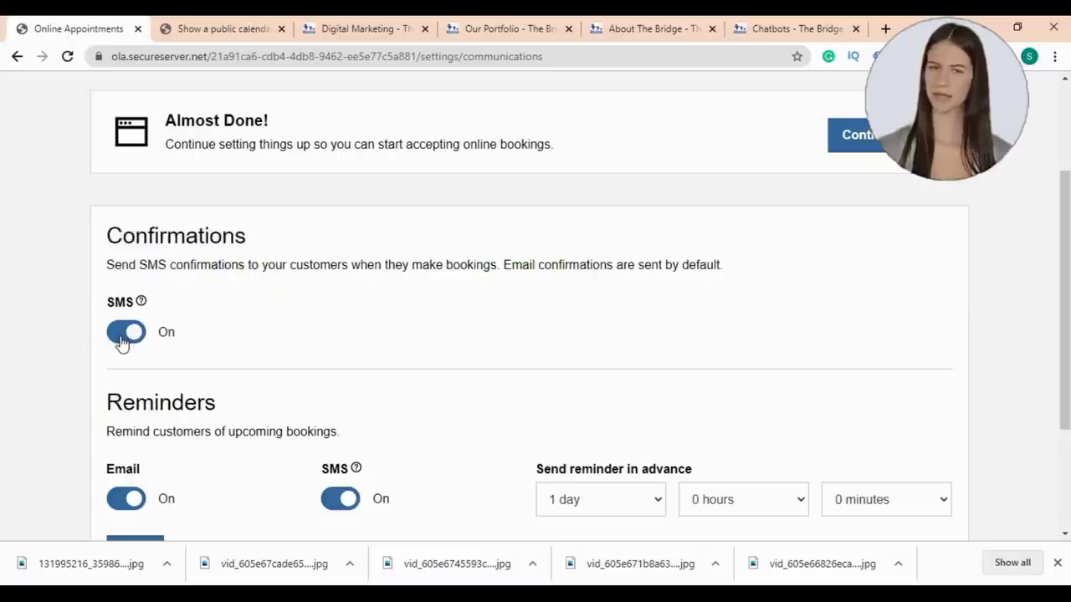
{"action": "scroll", "coordinate": [201, 337], "scroll_direction": "down", "scroll_amount": 2}
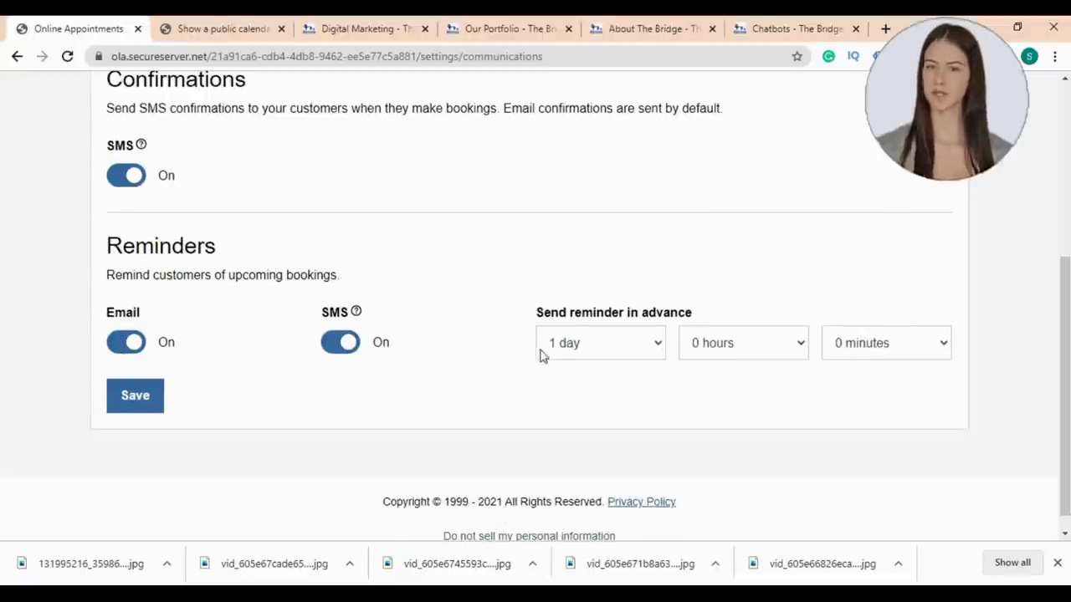
{"action": "left_click", "coordinate": [658, 350]}
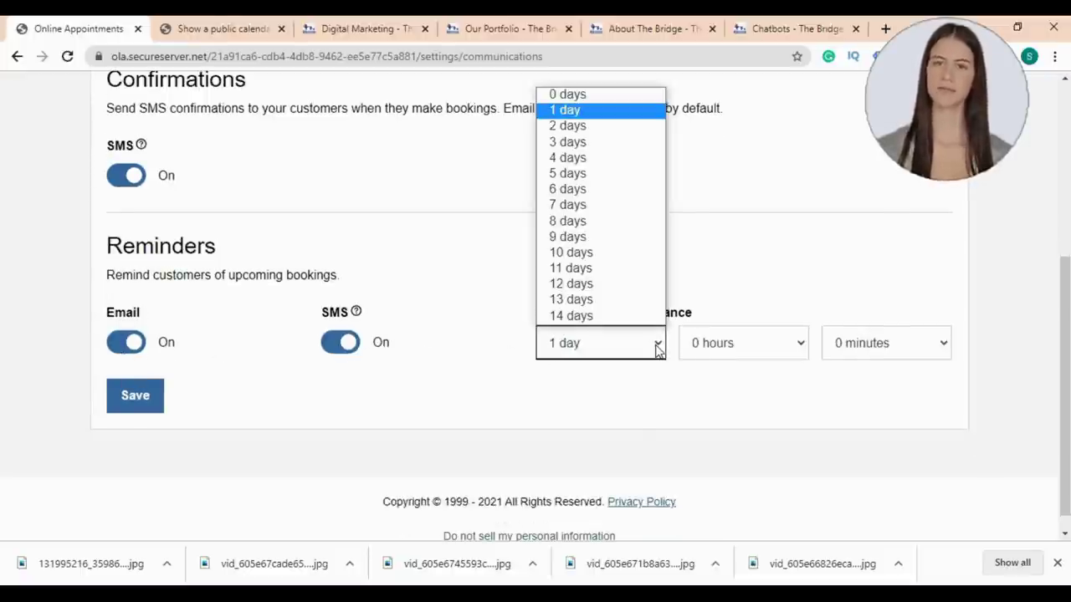
{"action": "left_click", "coordinate": [575, 93]}
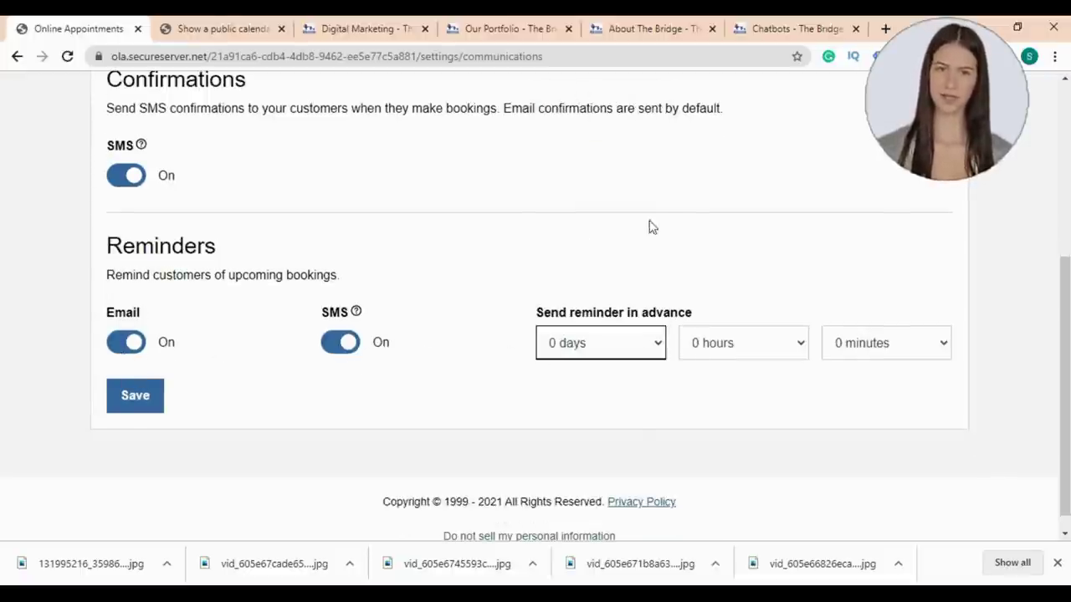
{"action": "left_click", "coordinate": [777, 351]}
{"action": "left_click", "coordinate": [711, 48]}
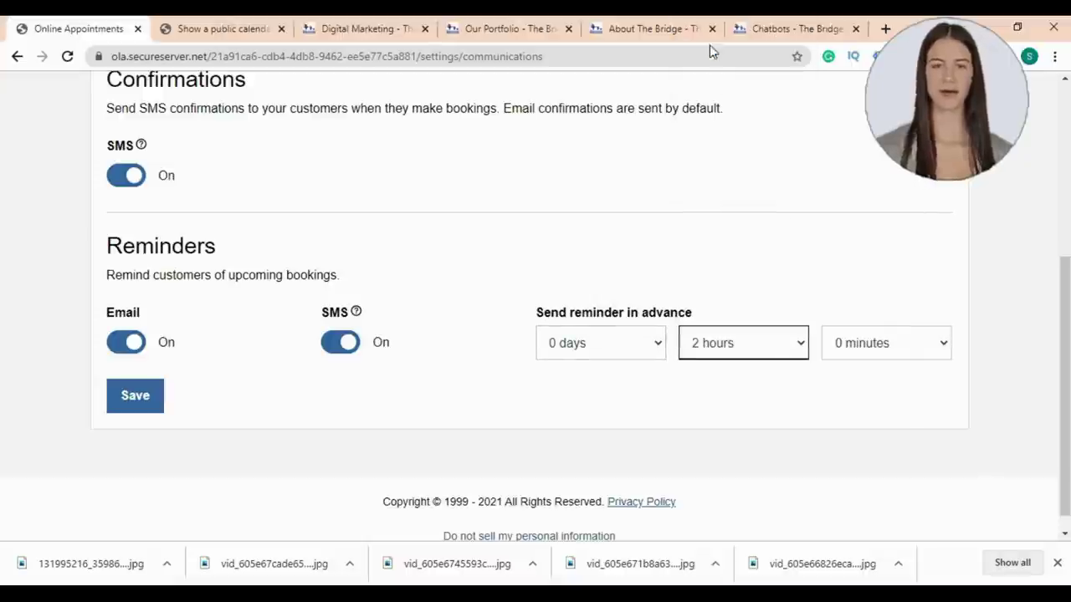
{"action": "left_click", "coordinate": [139, 405]}
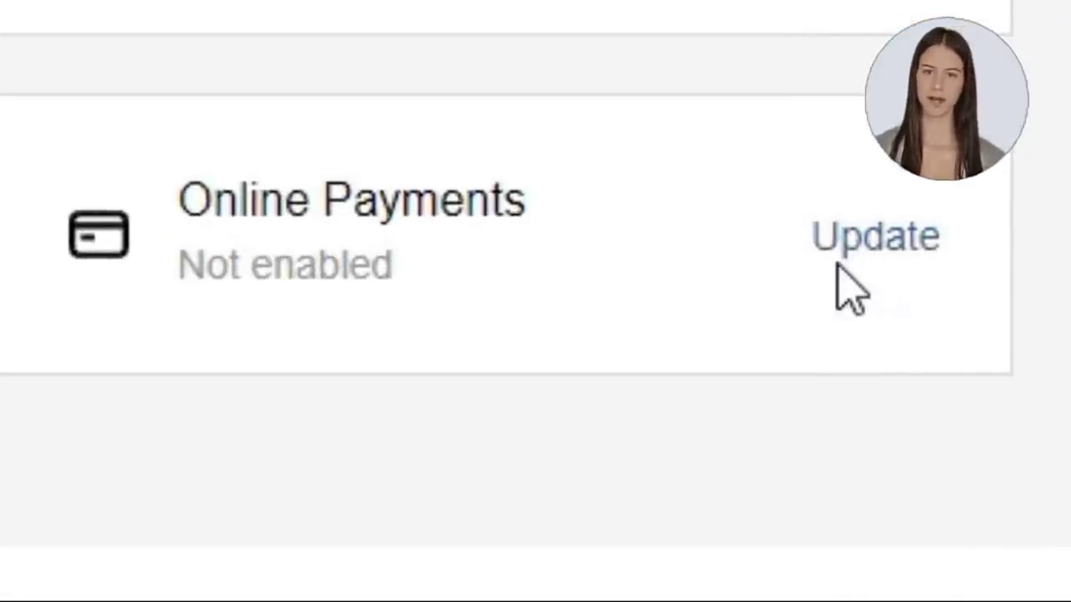
Step: Open the Online Payments settings and review the Square and PayPal options
{"action": "left_click", "coordinate": [869, 238]}
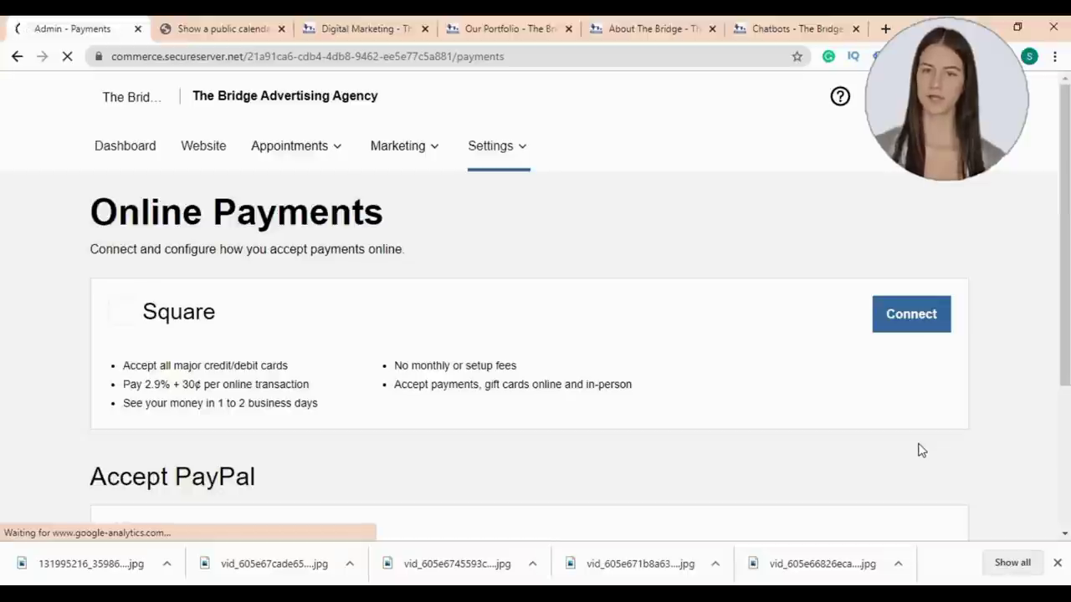
{"action": "scroll", "coordinate": [642, 343], "scroll_direction": "down", "scroll_amount": 3}
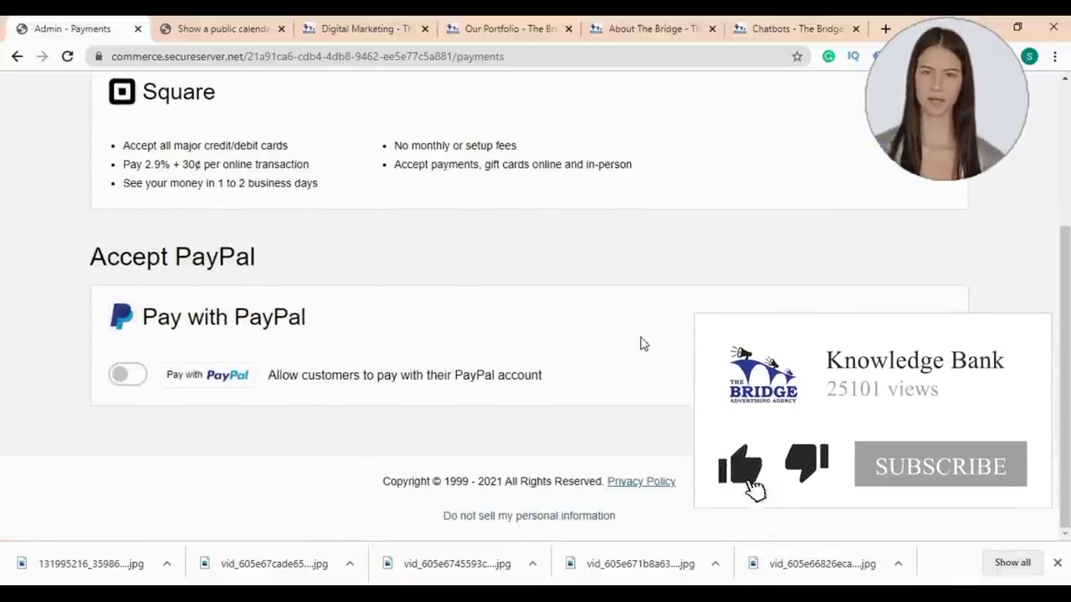
Step: Enable PayPal payments for customers and save the PayPal account email address
{"action": "left_click", "coordinate": [130, 377]}
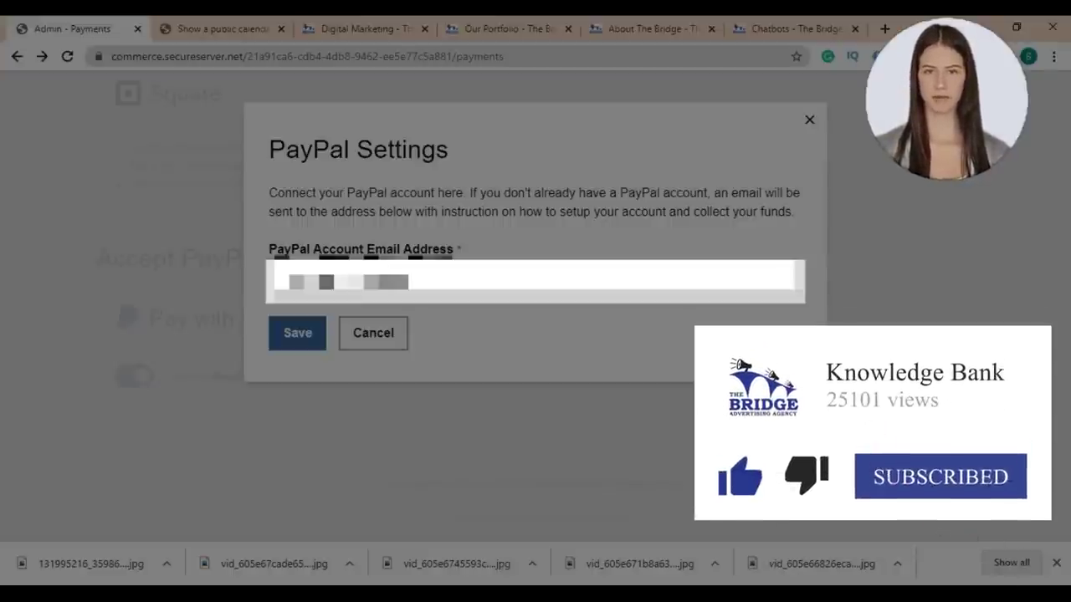
{"action": "left_click", "coordinate": [308, 336]}
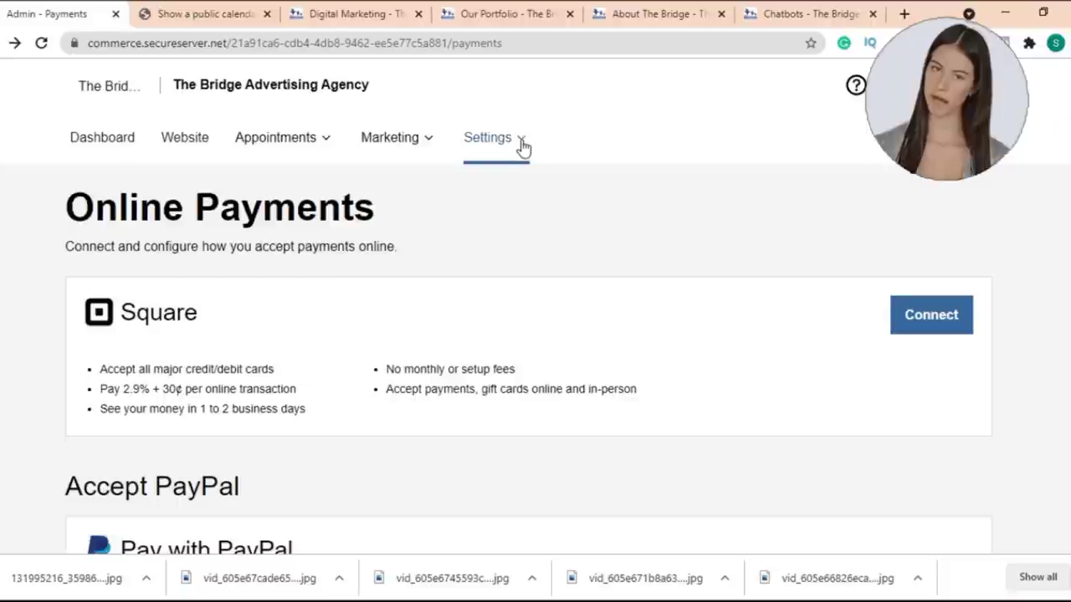
Step: Open the Business settings for appointments and set the country to United Kingdom
{"action": "left_click", "coordinate": [521, 148]}
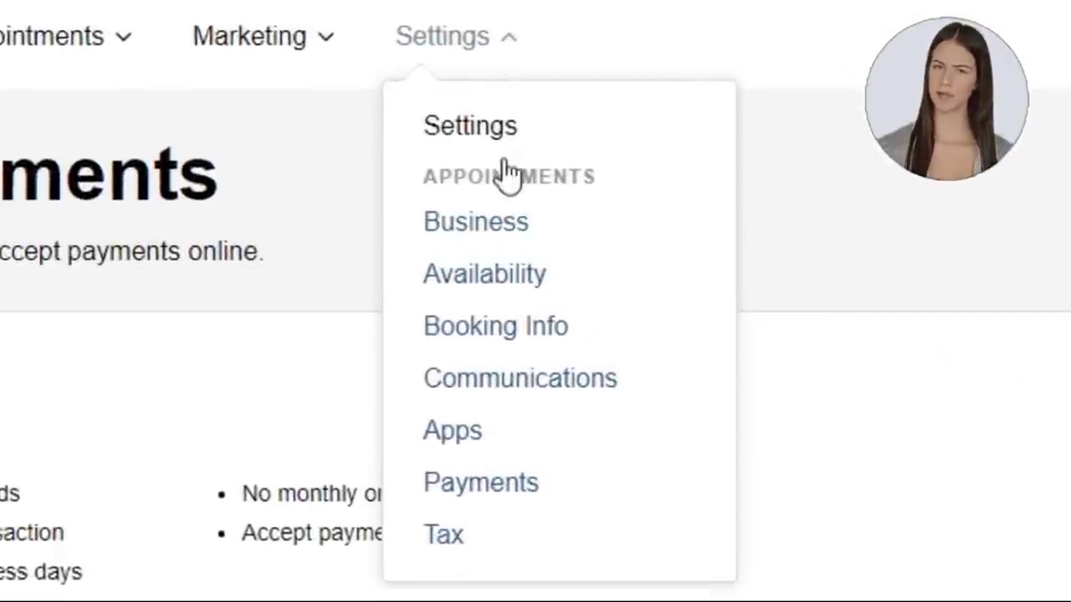
{"action": "left_click", "coordinate": [506, 236]}
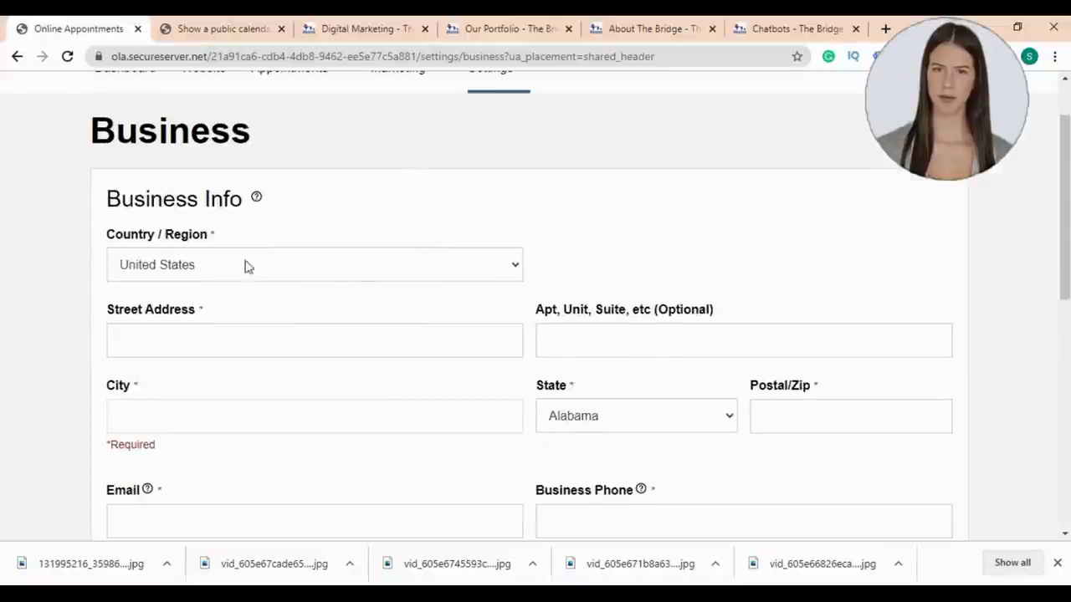
{"action": "left_click", "coordinate": [411, 276]}
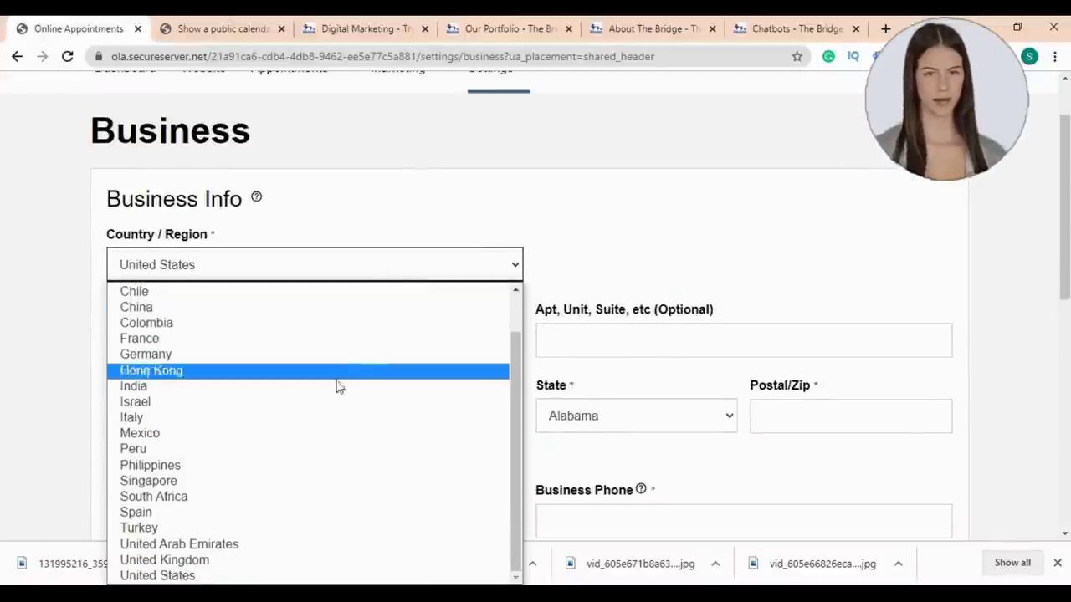
{"action": "left_click", "coordinate": [239, 560]}
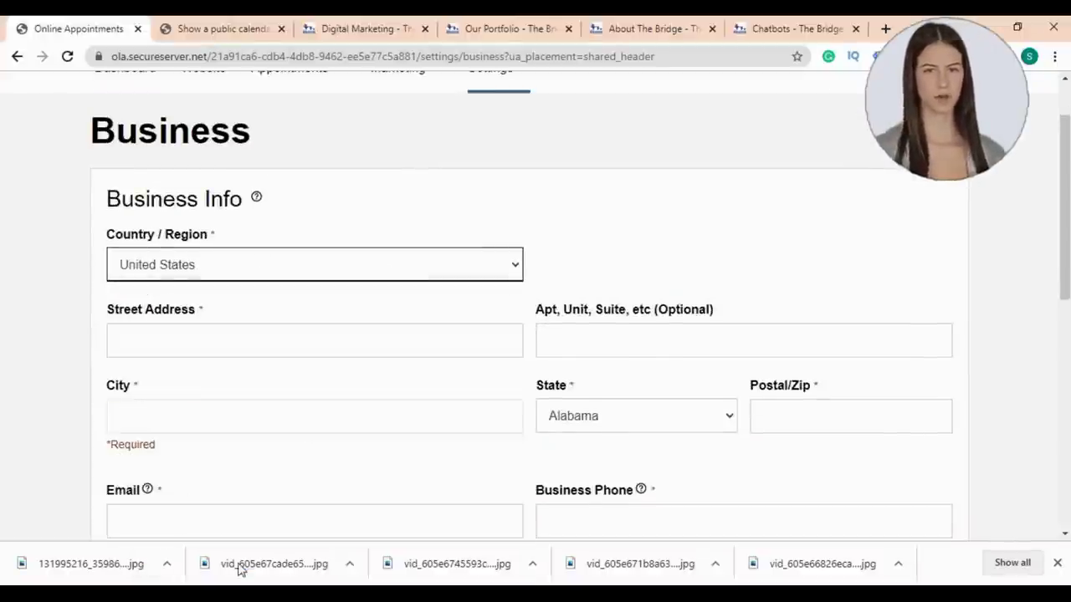
Step: Turn on SMS booking notifications, copy the business phone number into the mobile phone field, and open the date format choices
{"action": "scroll", "coordinate": [306, 343], "scroll_direction": "down", "scroll_amount": 2}
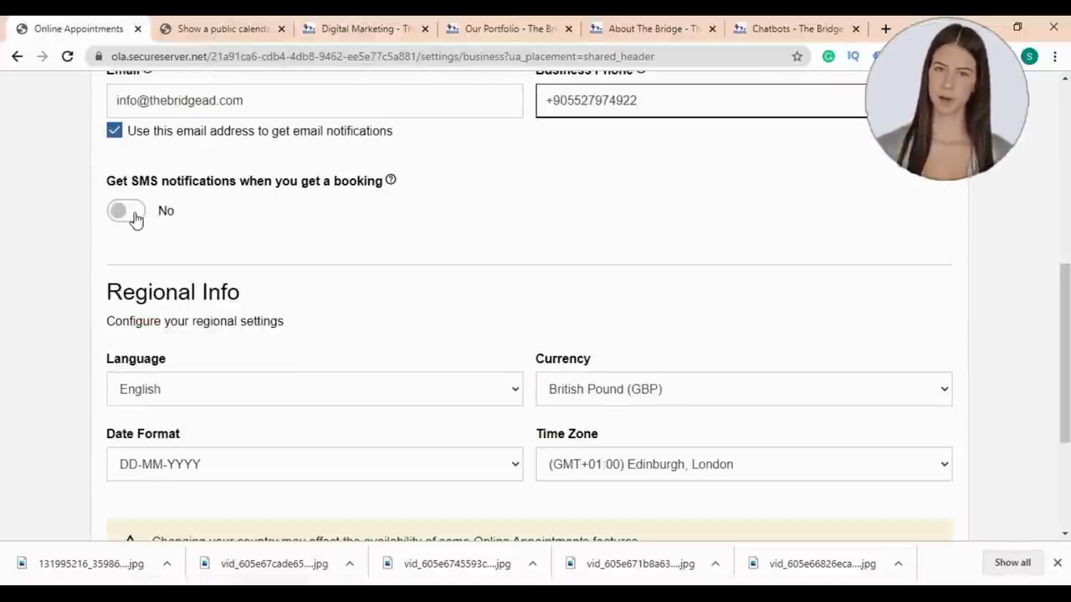
{"action": "left_click", "coordinate": [126, 211]}
{"action": "triple_click", "coordinate": [598, 100]}
{"action": "key", "text": "ctrl+c"}
{"action": "left_click", "coordinate": [629, 212]}
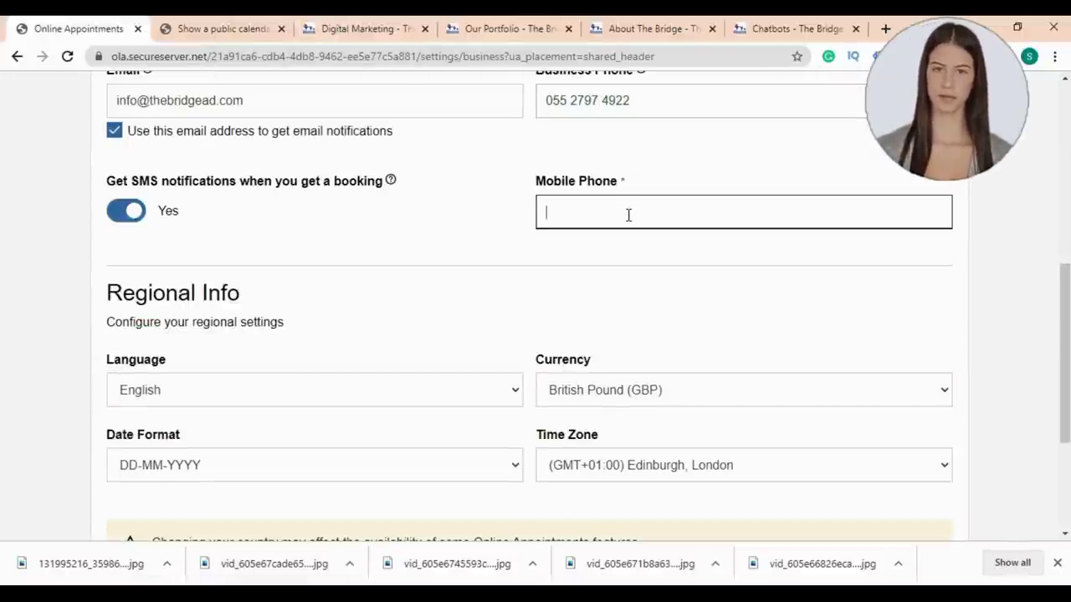
{"action": "key", "text": "ctrl+v"}
{"action": "scroll", "coordinate": [384, 210], "scroll_direction": "down", "scroll_amount": 2}
{"action": "key", "text": "Tab"}
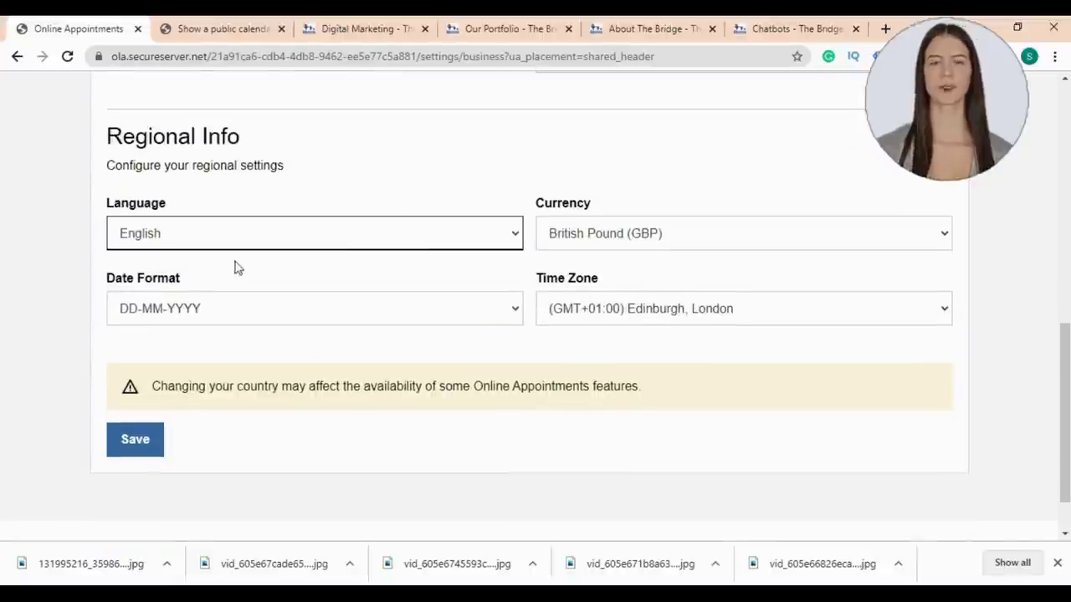
{"action": "left_click", "coordinate": [261, 313]}
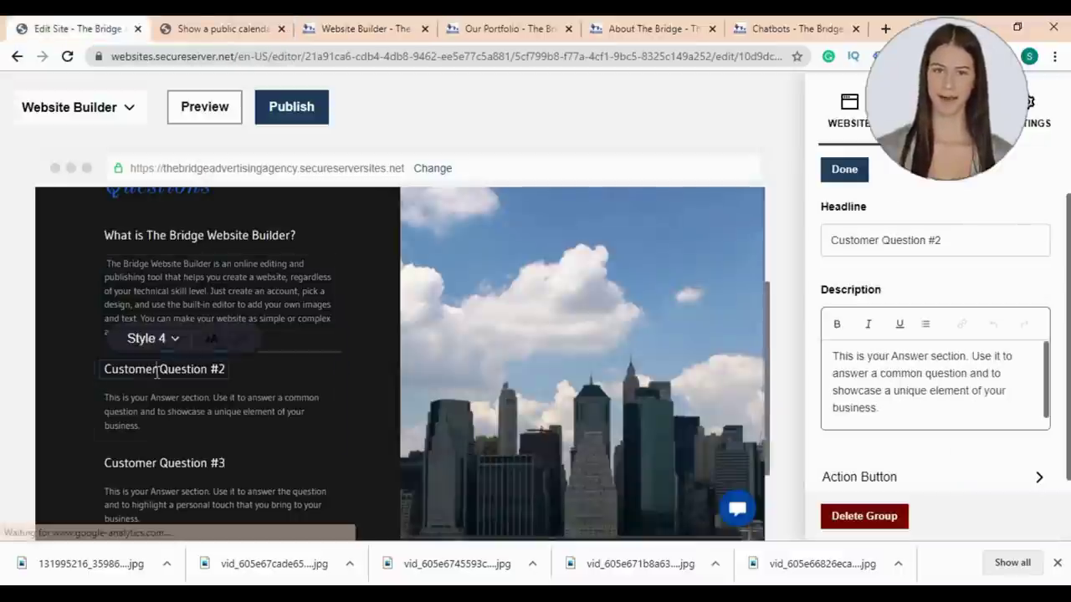
Step: Replace the second FAQ headline with a question about connecting Social Media, and enter "Can I connect a custom Domain to my Website?" as another question
{"action": "type", "text": "Can I connect my Social "}
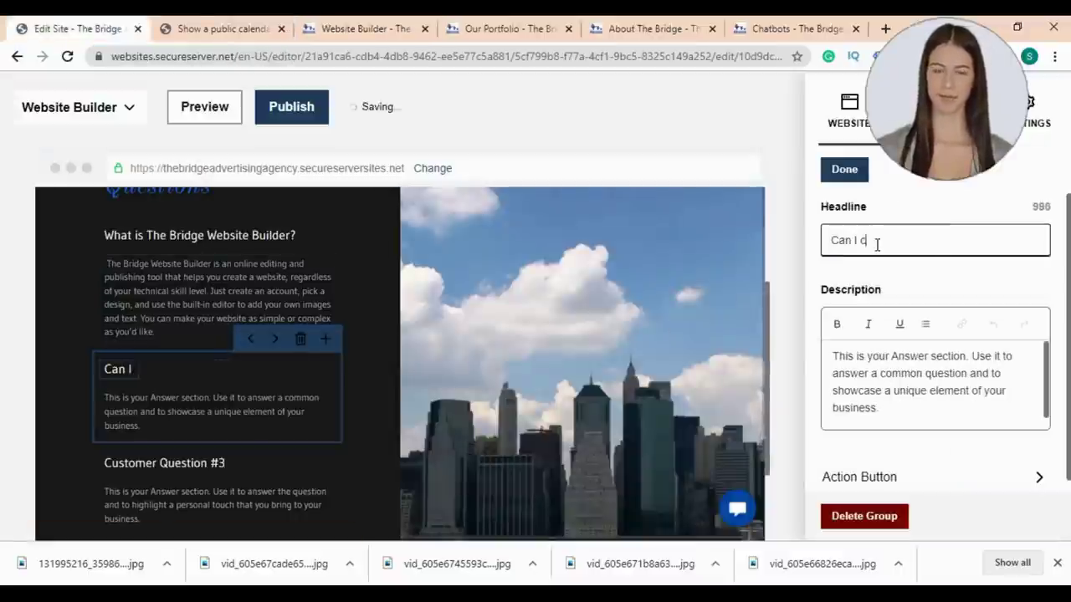
{"action": "type", "text": "Media to my We"}
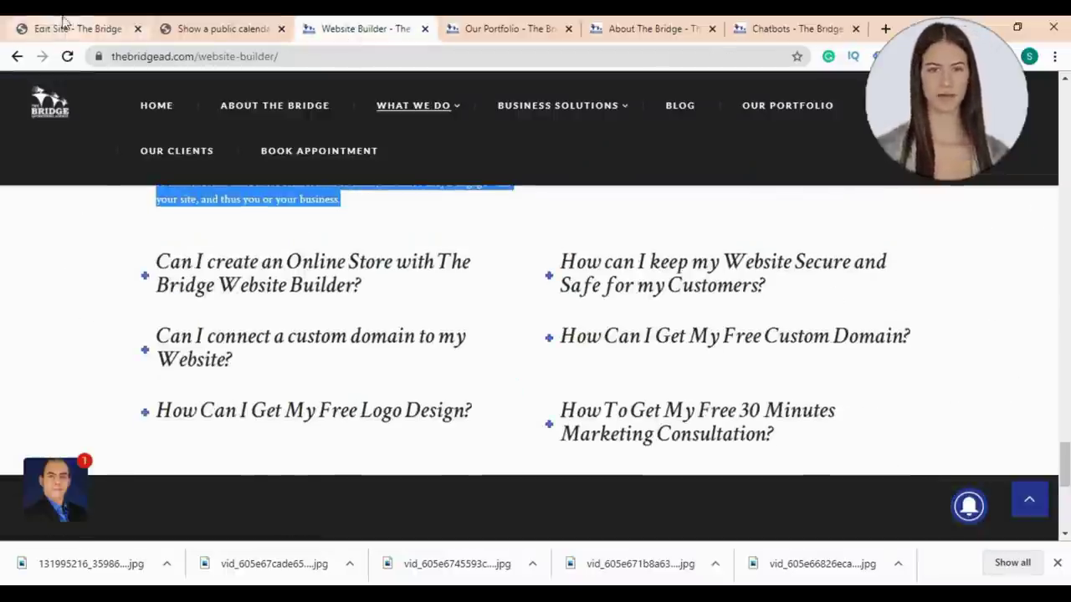
{"action": "type", "text": "C"}
{"action": "type", "text": "an I connect a custom Domain to my Website?"}
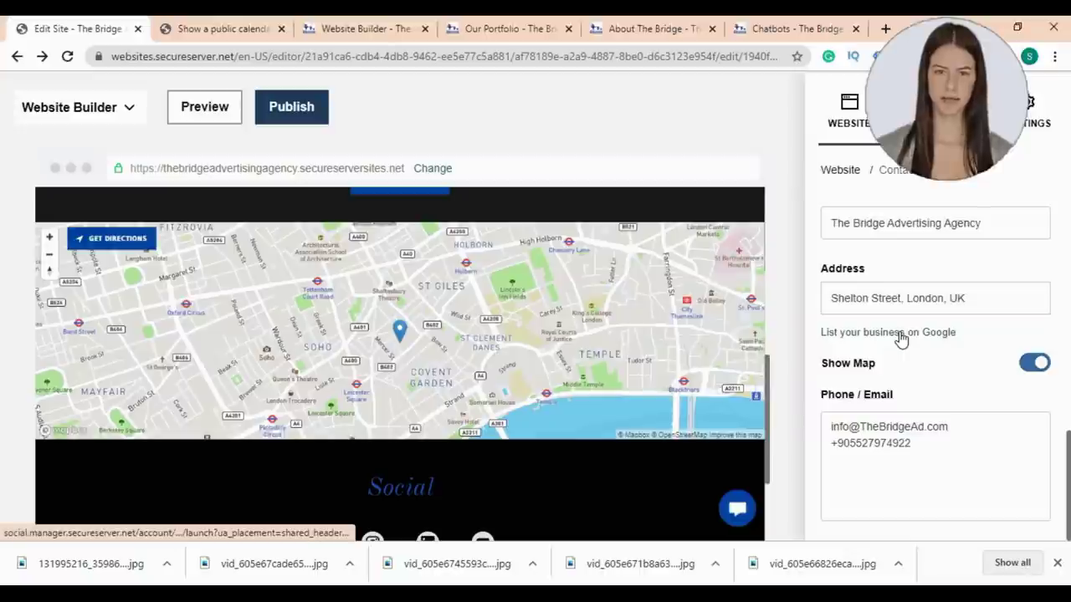
Step: Open the option to list the business on Google from the contact section's address settings
{"action": "left_click", "coordinate": [900, 334]}
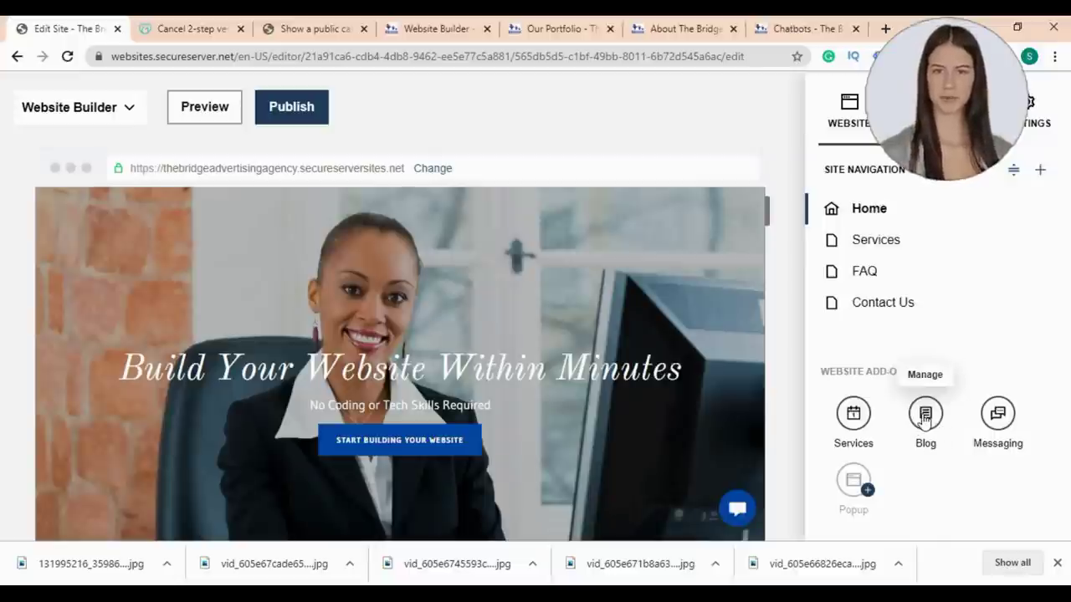
Step: Open the blog manager and browse the image library for the new blog post's featured image
{"action": "left_click", "coordinate": [925, 416]}
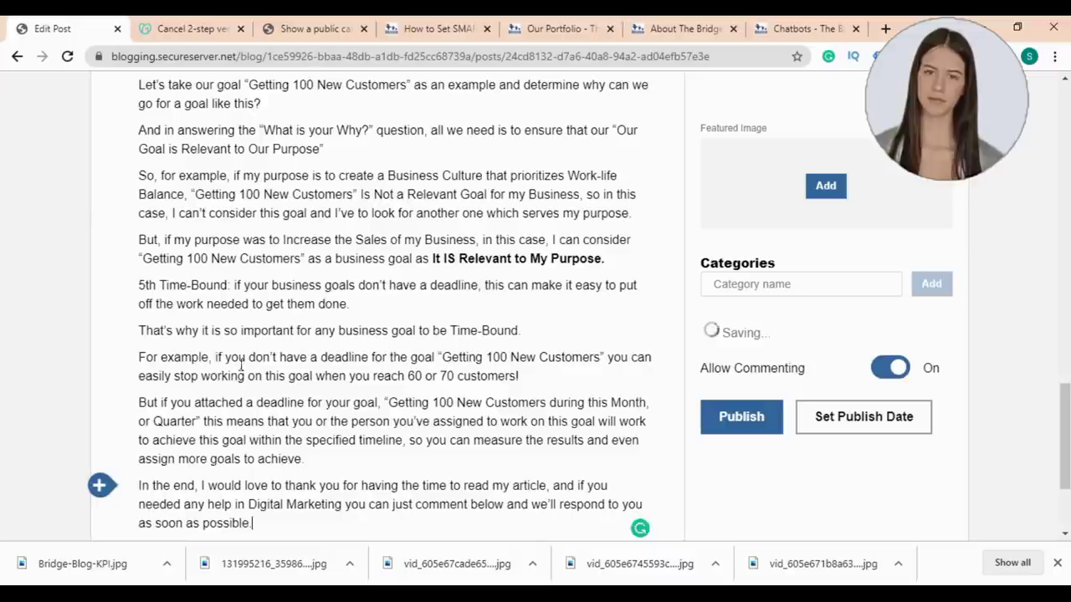
{"action": "scroll", "coordinate": [401, 349], "scroll_direction": "up", "scroll_amount": 10}
{"action": "left_click", "coordinate": [825, 186]}
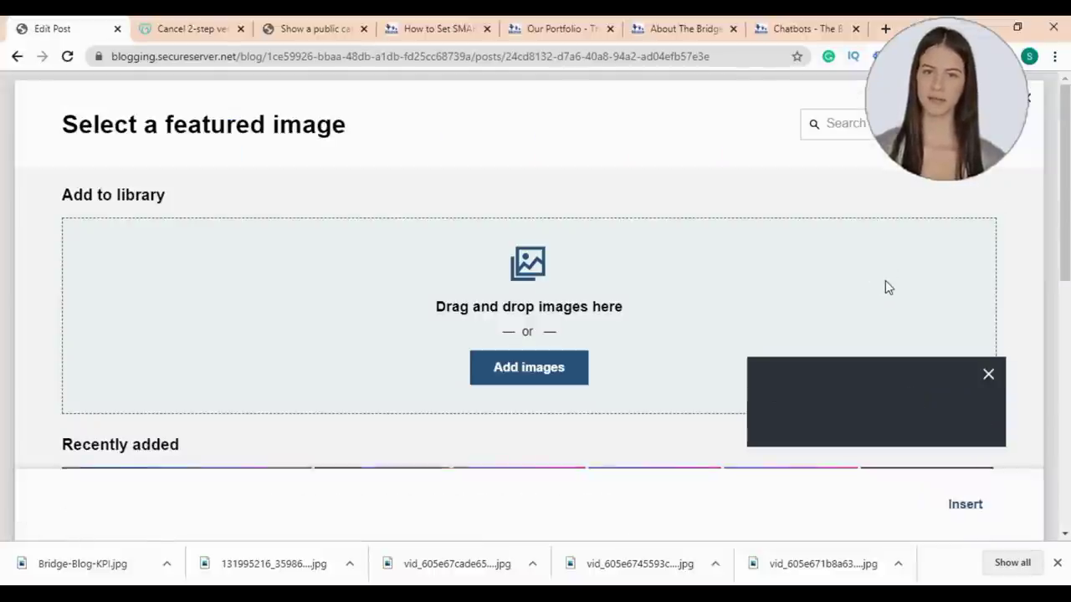
{"action": "scroll", "coordinate": [963, 432], "scroll_direction": "down", "scroll_amount": 10}
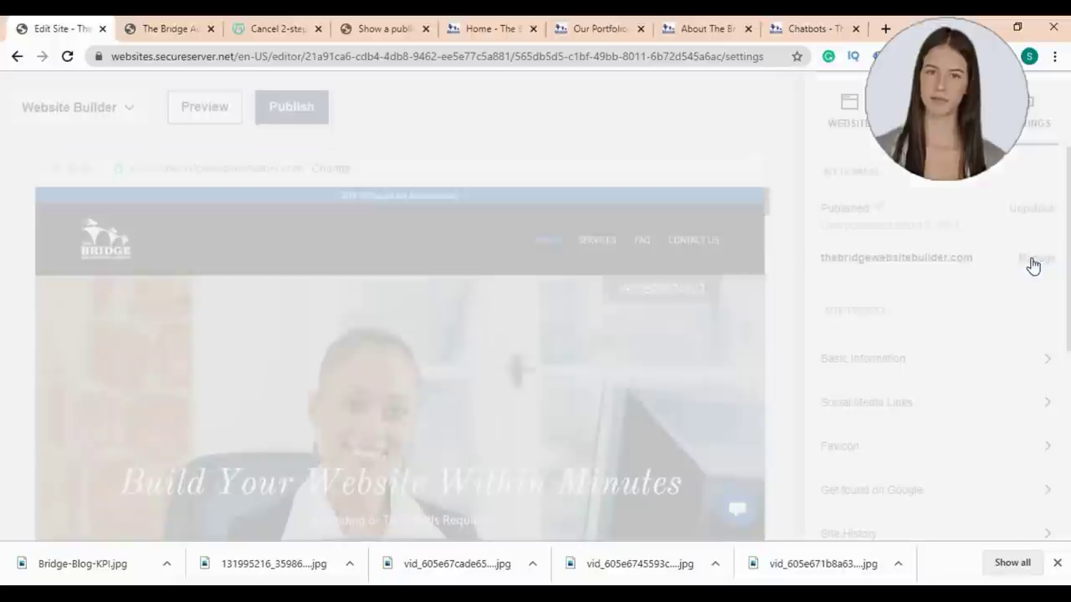
Step: Set thebridgewebsitebuilder.com as the site's domain, then save and publish the website
{"action": "left_click", "coordinate": [1033, 259]}
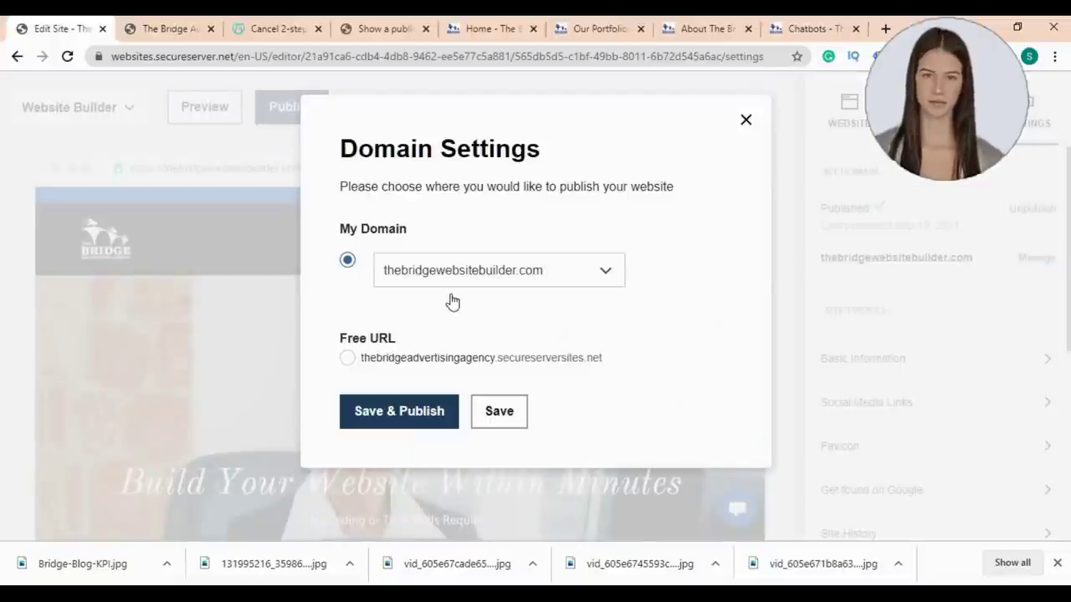
{"action": "left_click", "coordinate": [396, 422]}
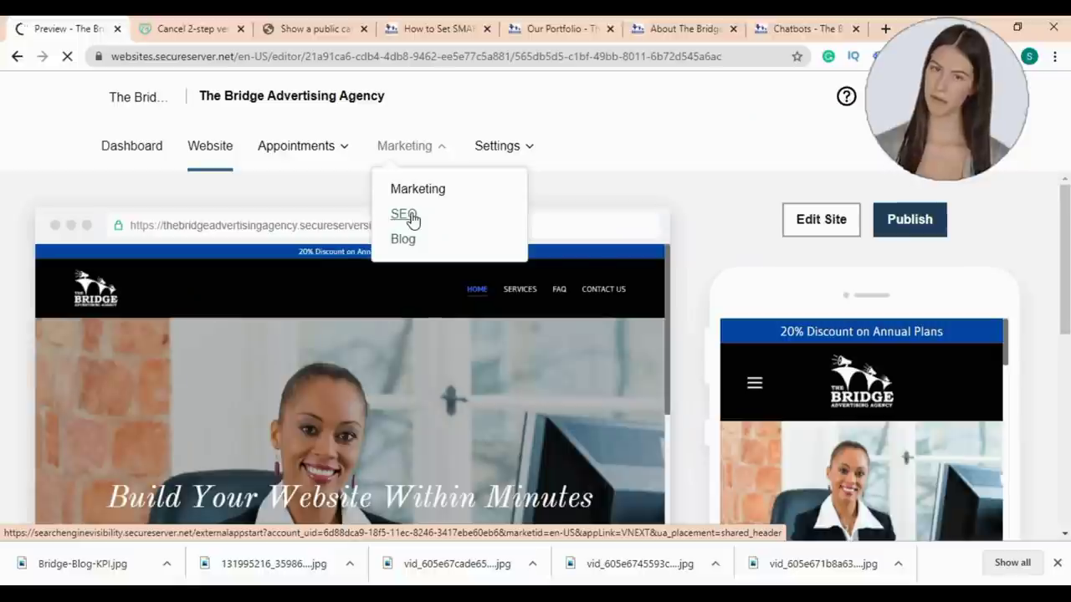
Step: Start the SEO wizard and answer that customers are everywhere rather than in a specific area
{"action": "left_click", "coordinate": [401, 214]}
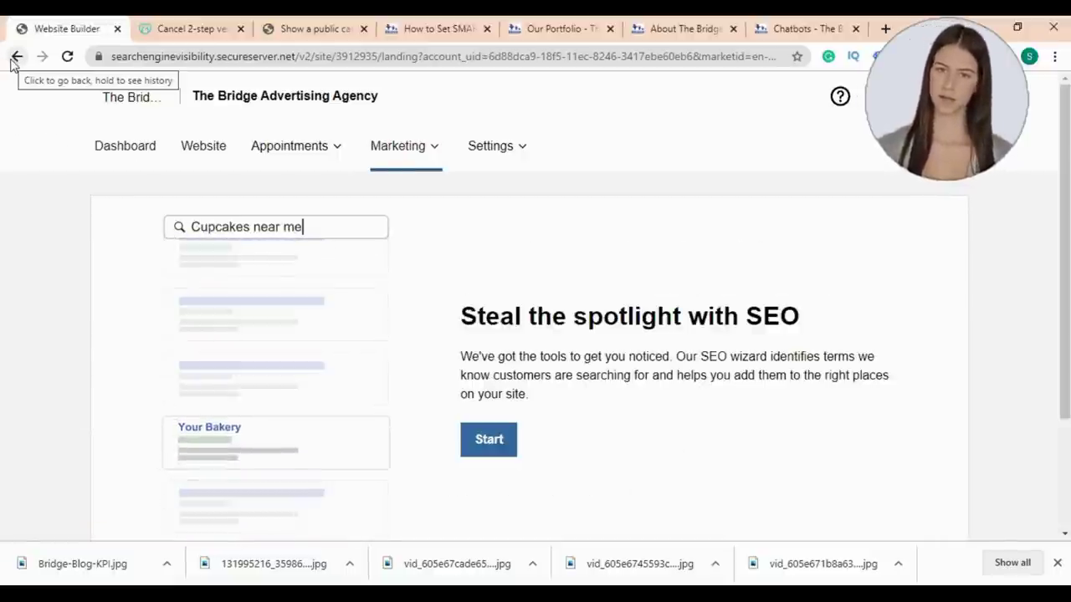
{"action": "left_click", "coordinate": [488, 440]}
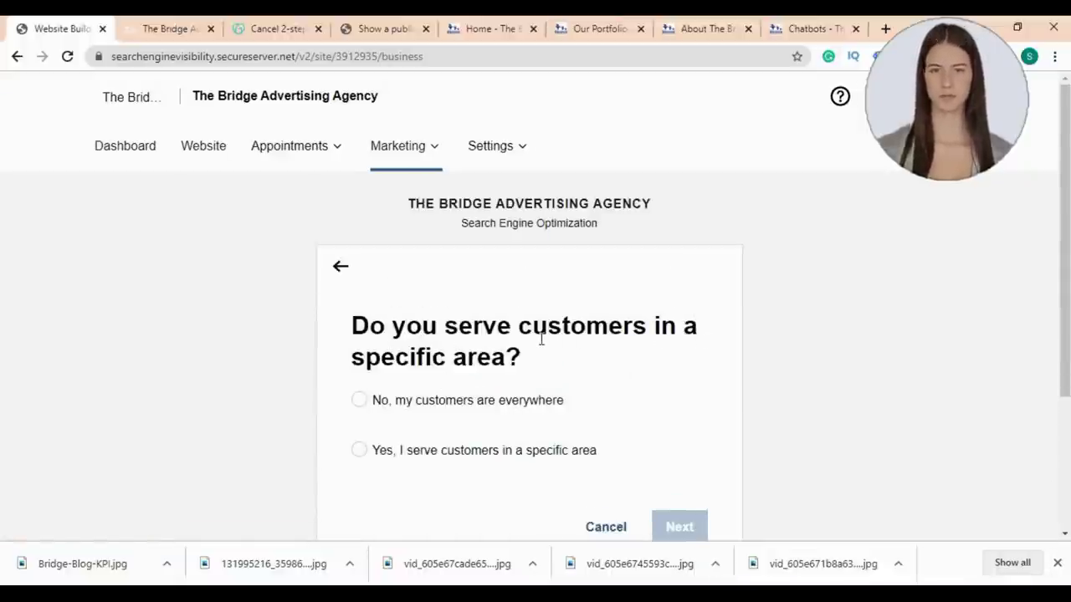
{"action": "scroll", "coordinate": [541, 338], "scroll_direction": "down", "scroll_amount": 1}
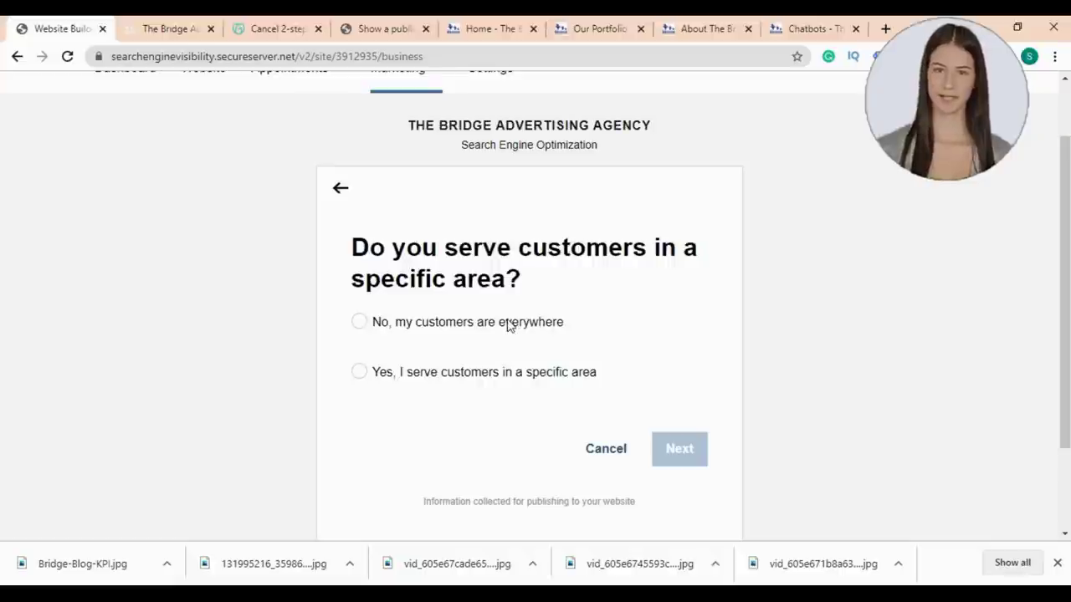
{"action": "left_click", "coordinate": [358, 324]}
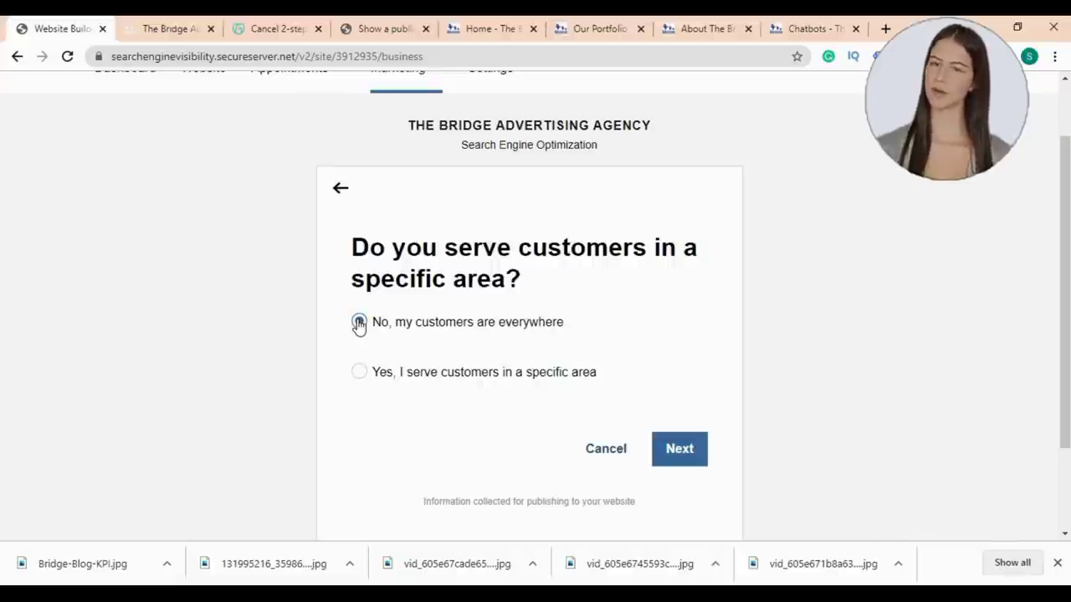
{"action": "left_click", "coordinate": [679, 449]}
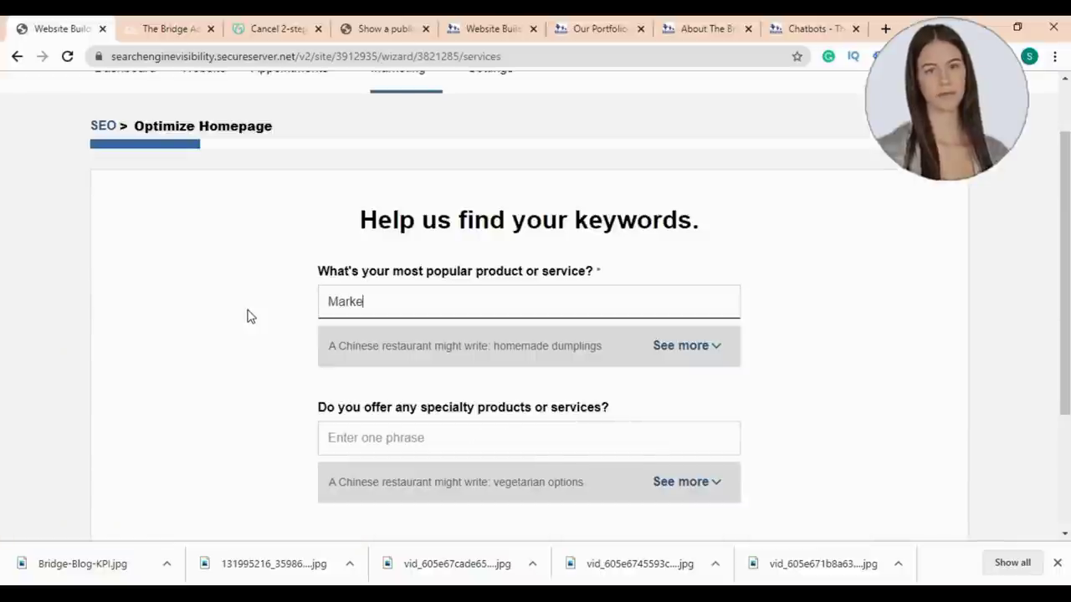
Step: Enter "Marketing Agency" as the most popular service and "Website Builder" as the specialty service for the keyword search
{"action": "type", "text": "ing Agency"}
{"action": "scroll", "coordinate": [268, 339], "scroll_direction": "down", "scroll_amount": 1}
{"action": "key", "text": "Tab"}
{"action": "type", "text": "Website B"}
{"action": "left_click", "coordinate": [917, 498]}
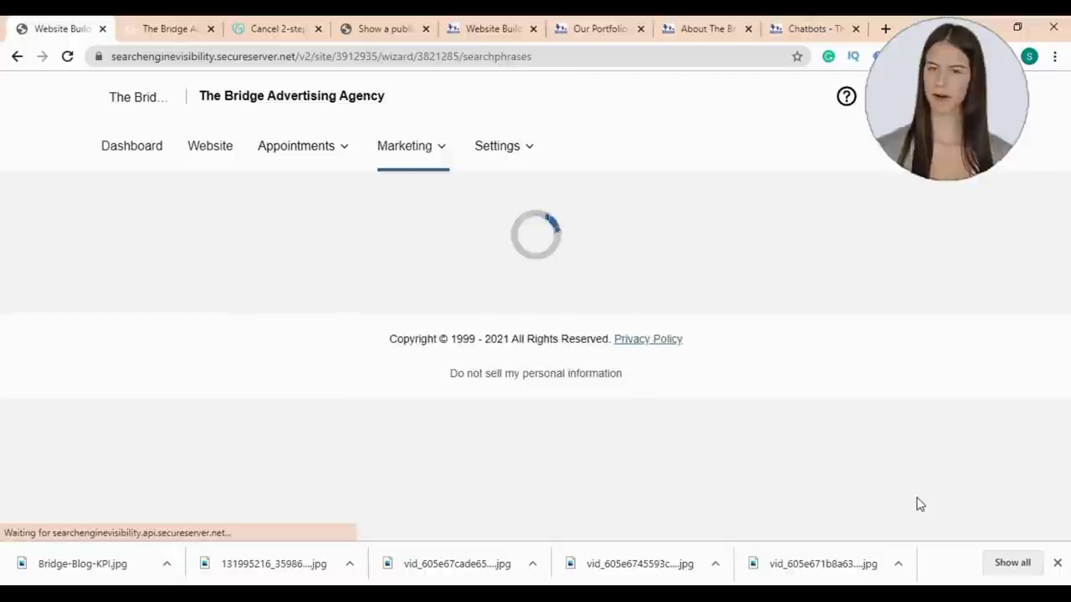
Step: Choose the keywords website builder, marketing consultant and best website builder, and pick "best website builder" for insertion into the site content
{"action": "scroll", "coordinate": [926, 397], "scroll_direction": "down", "scroll_amount": 1}
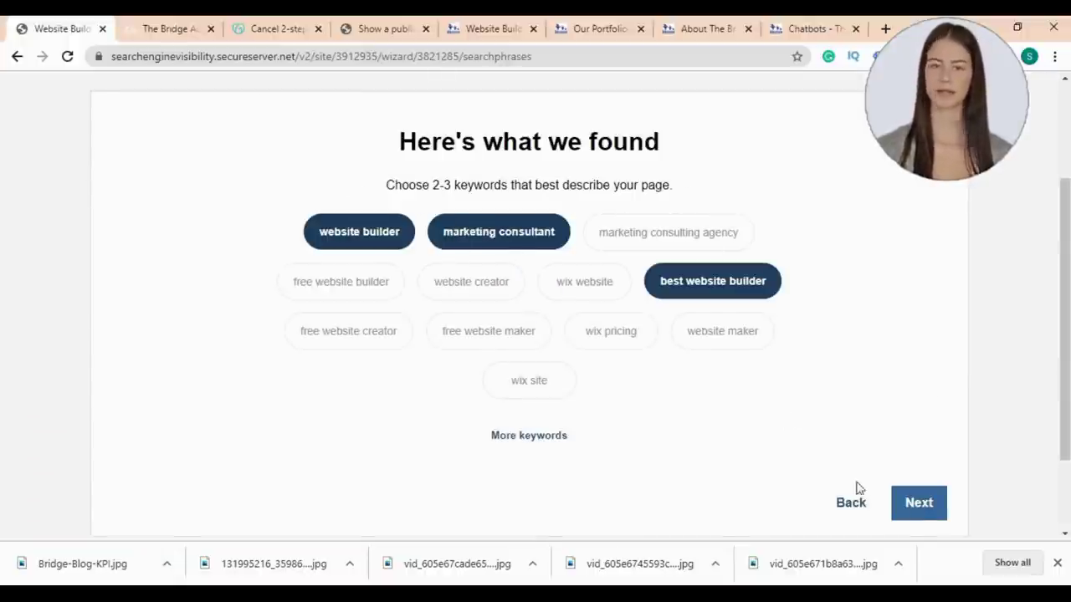
{"action": "left_click", "coordinate": [924, 507]}
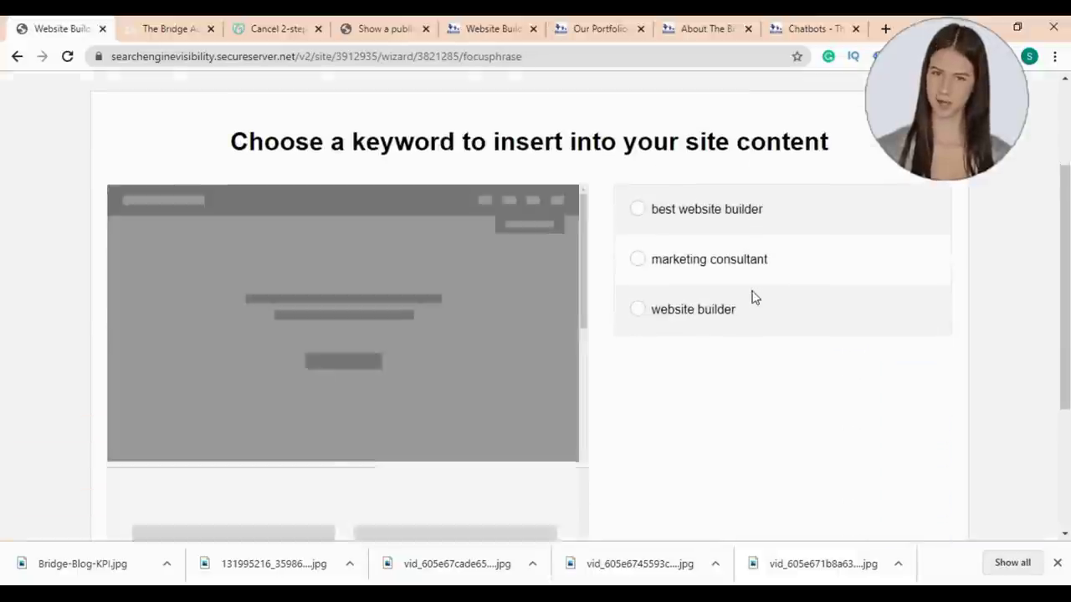
{"action": "left_click", "coordinate": [640, 220]}
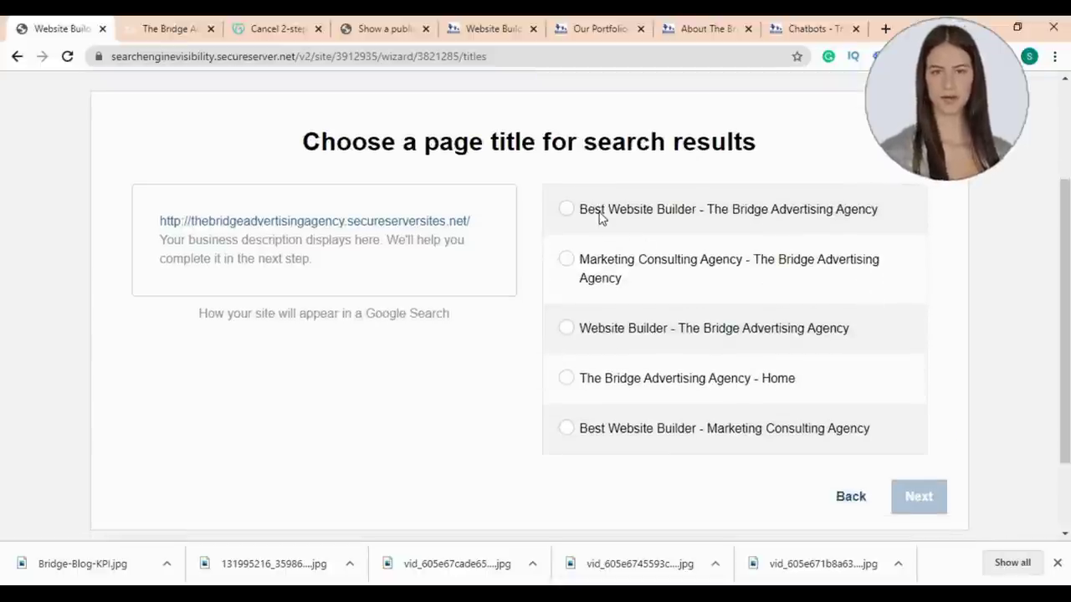
Step: Compare the suggested page titles and choose "Best Website Builder - The Bridge Advertising Agency" for search results
{"action": "left_click", "coordinate": [569, 261]}
{"action": "left_click", "coordinate": [566, 329]}
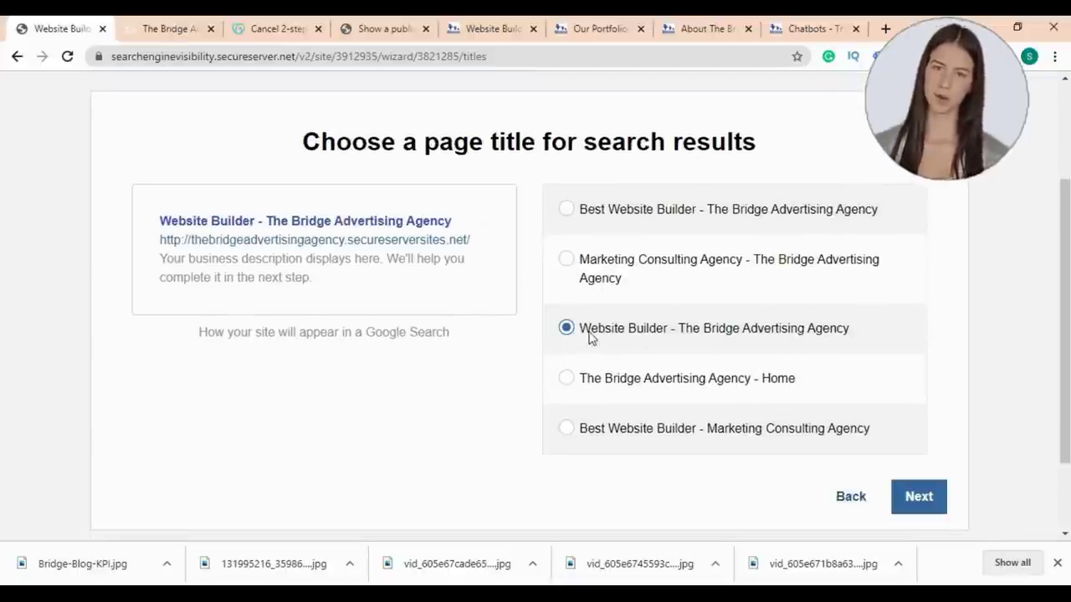
{"action": "left_click", "coordinate": [568, 214]}
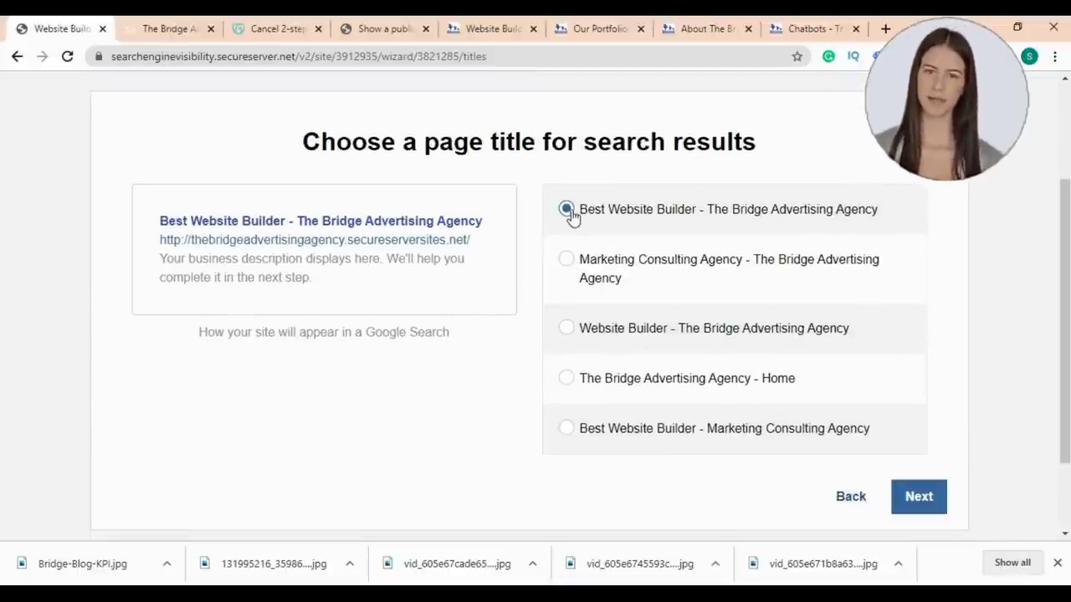
{"action": "left_click", "coordinate": [918, 497]}
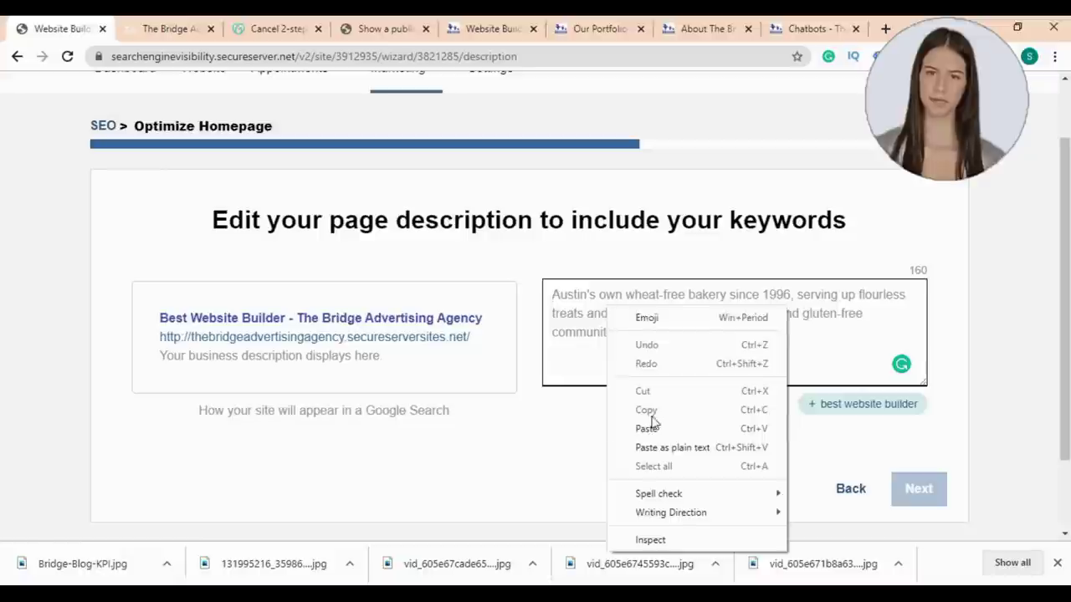
Step: Paste the copied Website Builder text as the page description, append the "best website builder" keyword and accept it
{"action": "left_click", "coordinate": [709, 424]}
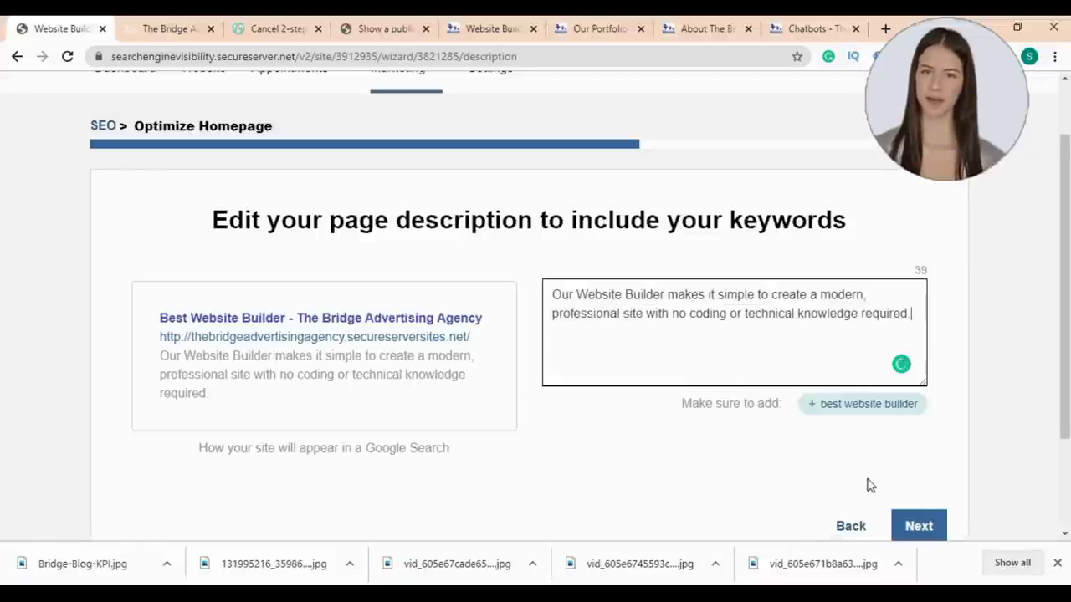
{"action": "left_click", "coordinate": [859, 403]}
{"action": "scroll", "coordinate": [931, 468], "scroll_direction": "down", "scroll_amount": 1}
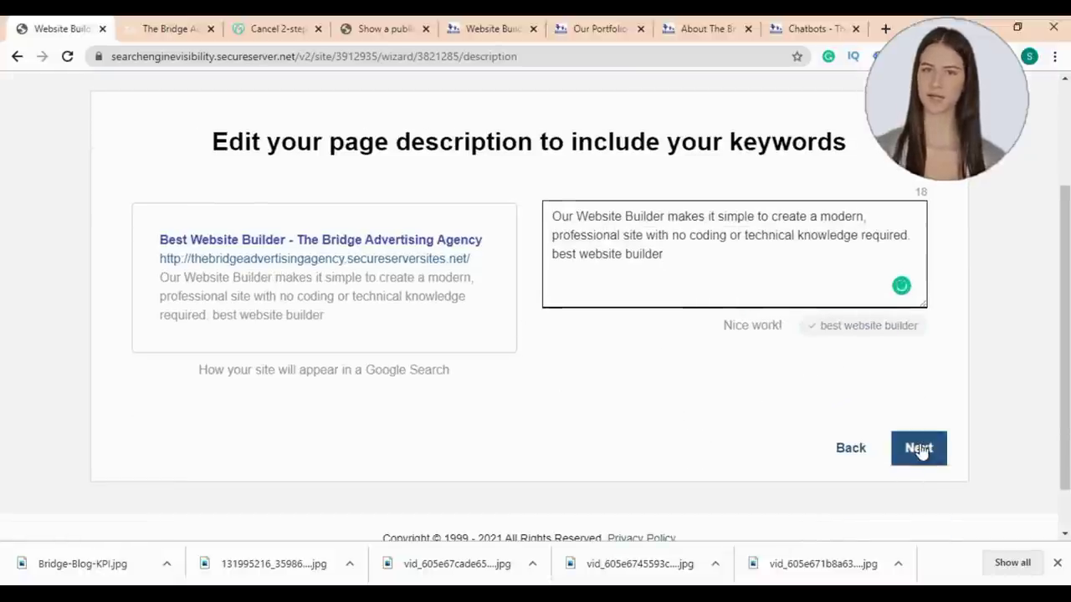
{"action": "left_click", "coordinate": [925, 452]}
Step: Change the homepage headline to "Build Your Website Within Minutes - best website builder" and accept it
{"action": "scroll", "coordinate": [973, 376], "scroll_direction": "down", "scroll_amount": 2}
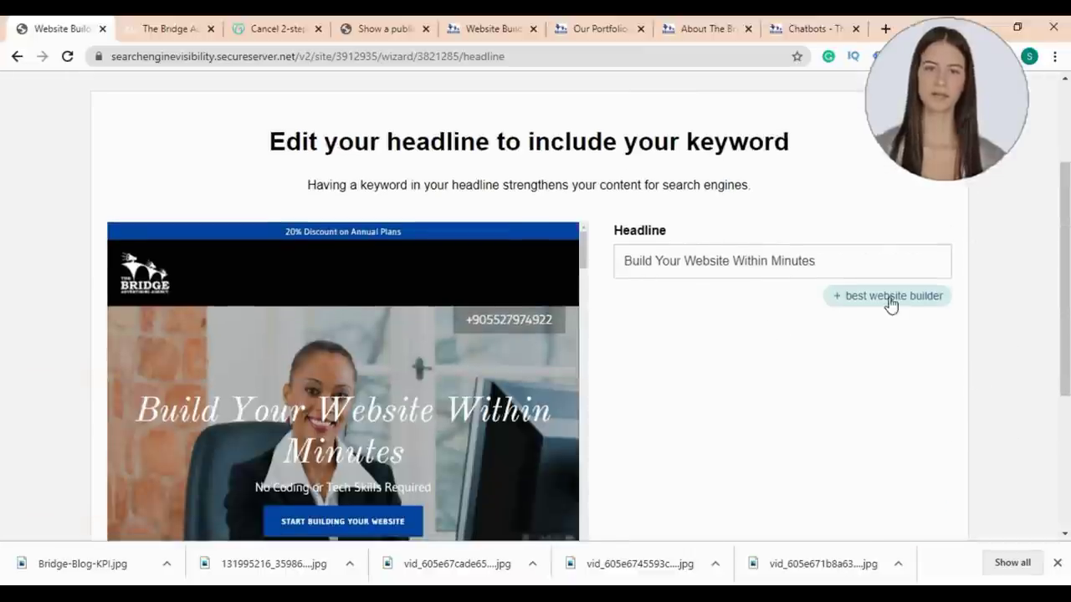
{"action": "left_click", "coordinate": [890, 294]}
{"action": "type", "text": "-"}
{"action": "key", "text": "Return"}
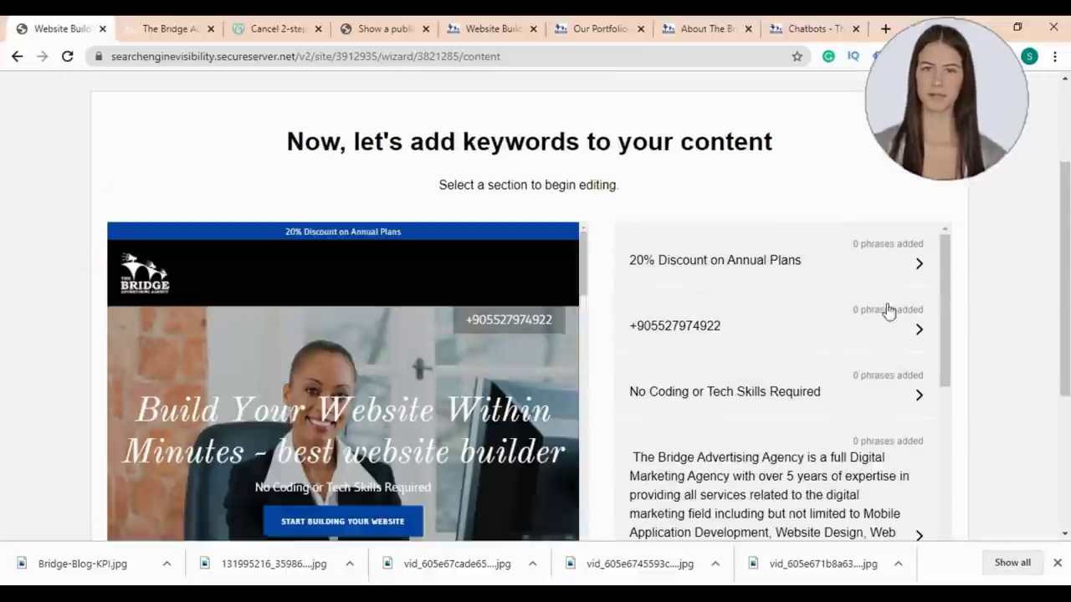
Step: Finish the wizard for adding keywords to the content and review the remaining search-ranking tasks on the dashboard
{"action": "scroll", "coordinate": [828, 293], "scroll_direction": "down", "scroll_amount": 1}
{"action": "scroll", "coordinate": [828, 251], "scroll_direction": "up", "scroll_amount": 1}
{"action": "left_click", "coordinate": [827, 198]}
{"action": "left_click", "coordinate": [685, 307]}
{"action": "key", "text": "Return"}
{"action": "left_click", "coordinate": [761, 196]}
{"action": "left_click", "coordinate": [685, 307]}
{"action": "key", "text": "Return"}
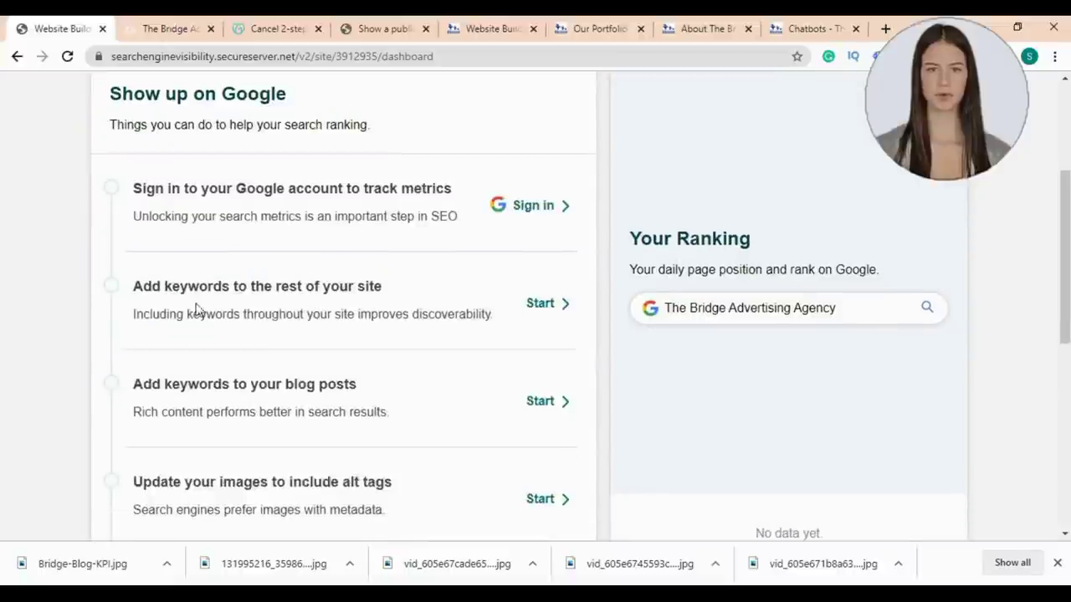
{"action": "scroll", "coordinate": [201, 366], "scroll_direction": "down", "scroll_amount": 1}
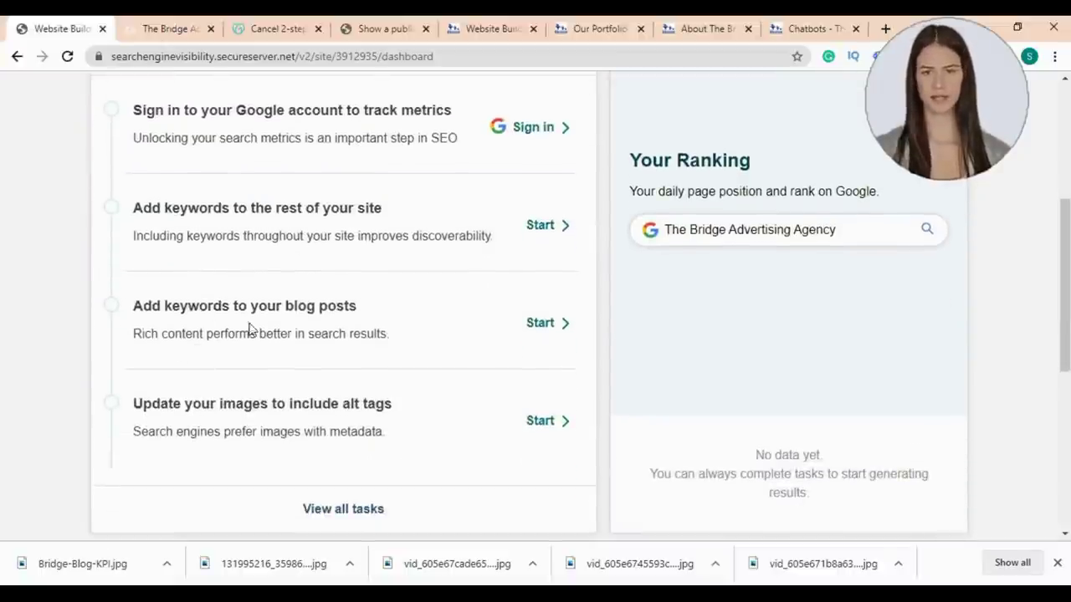
{"action": "scroll", "coordinate": [325, 328], "scroll_direction": "down", "scroll_amount": 1}
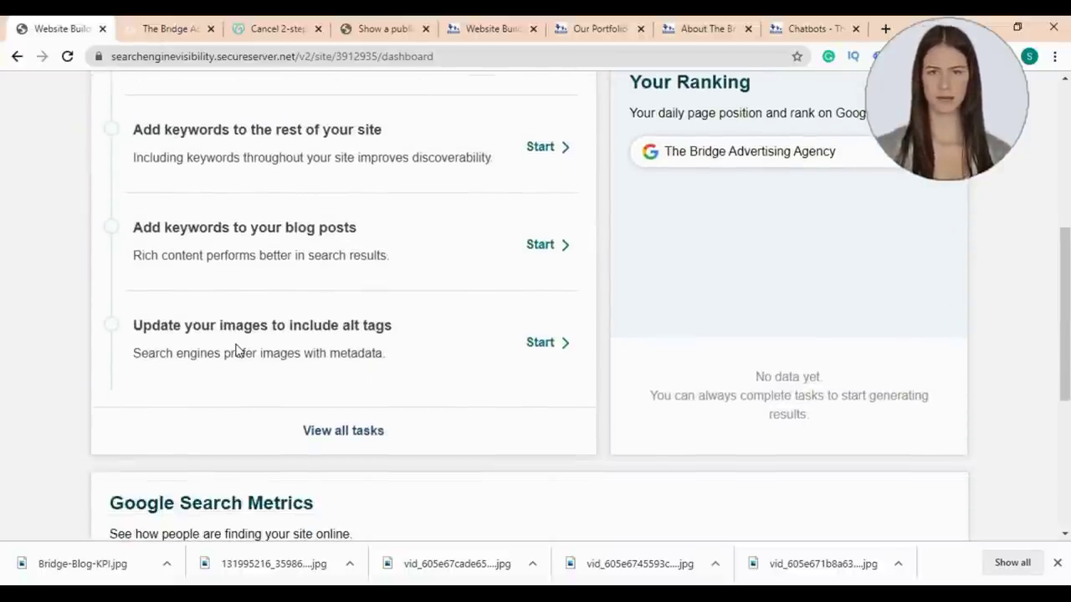
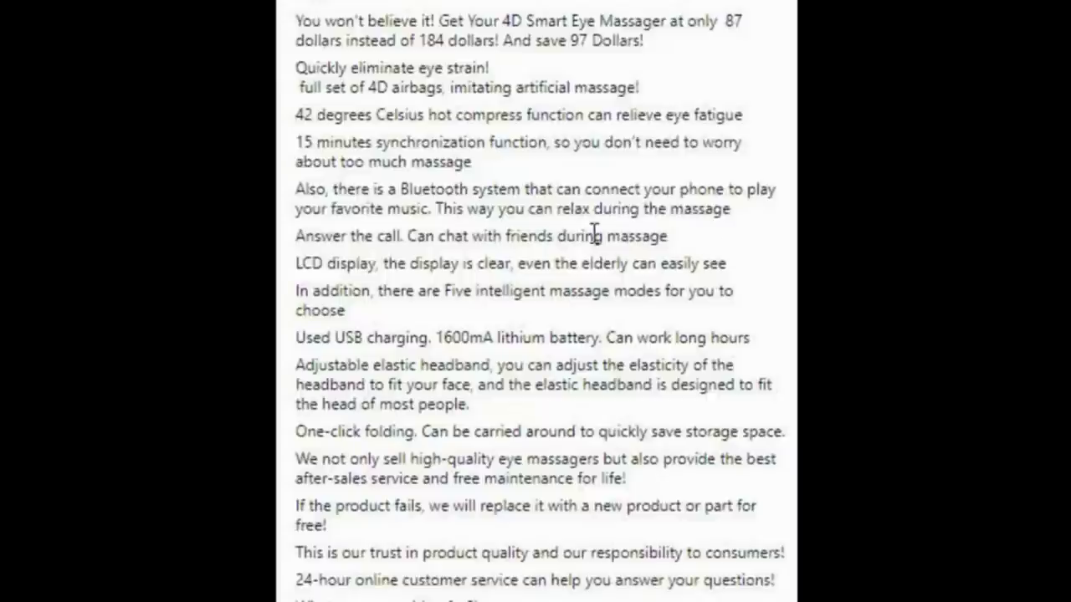
Step: Read through the Fitness Empire ad post for the 4D Smart Eye Massager, from the opening offer to the product link
{"action": "scroll", "coordinate": [711, 333], "scroll_direction": "down", "scroll_amount": 3}
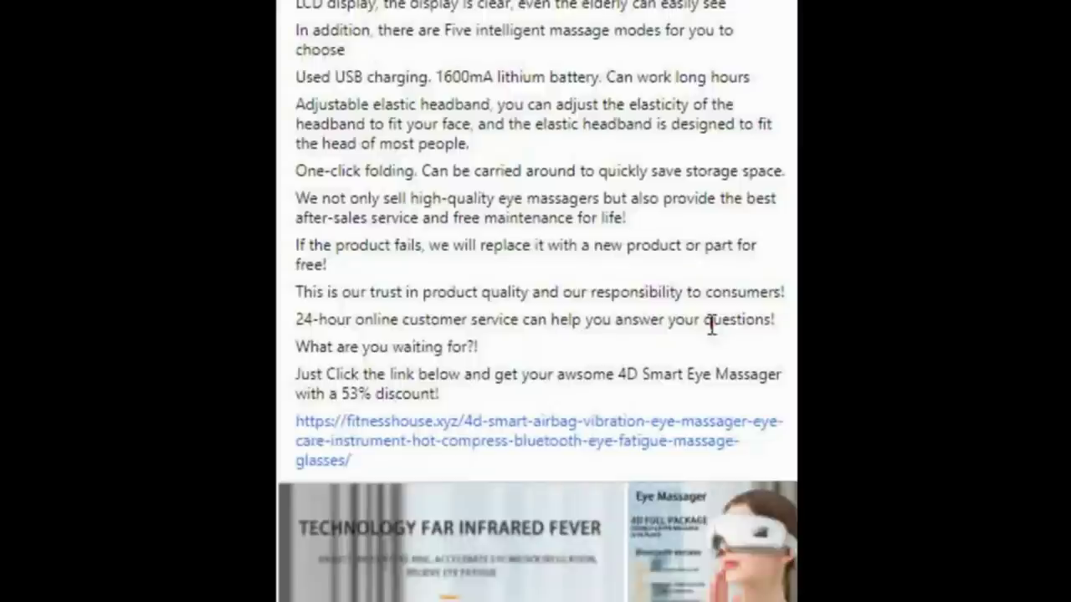
{"action": "scroll", "coordinate": [711, 326], "scroll_direction": "up", "scroll_amount": 3}
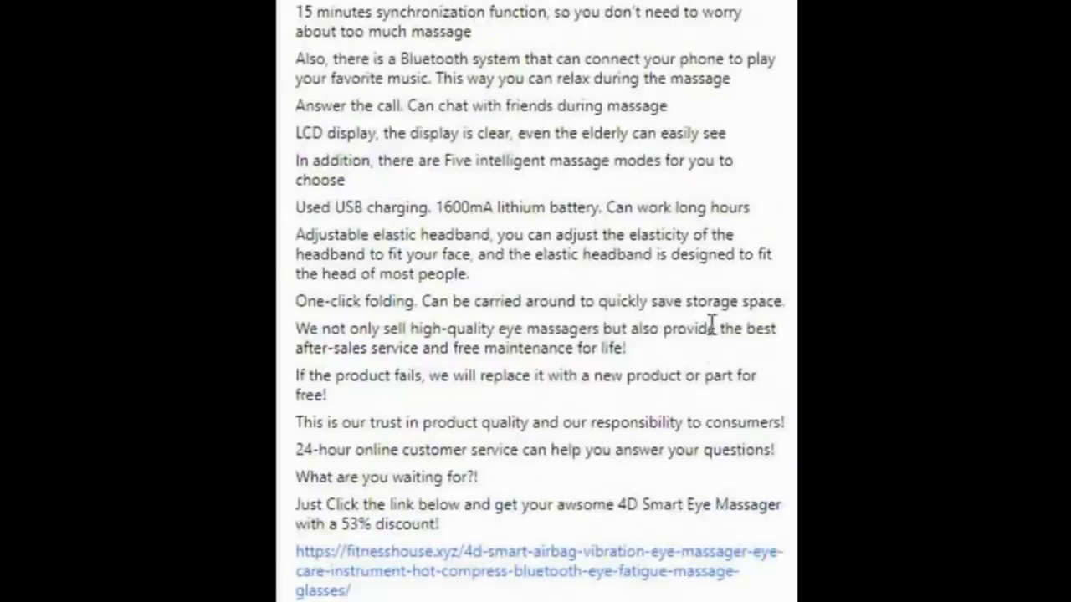
{"action": "scroll", "coordinate": [711, 327], "scroll_direction": "up", "scroll_amount": 5}
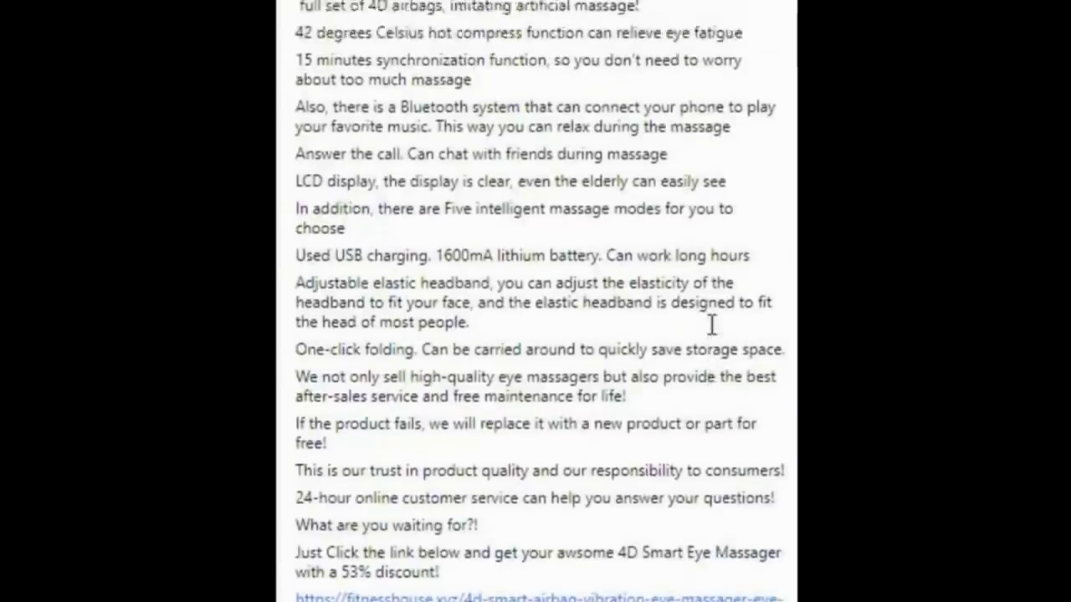
{"action": "scroll", "coordinate": [711, 326], "scroll_direction": "down", "scroll_amount": 5}
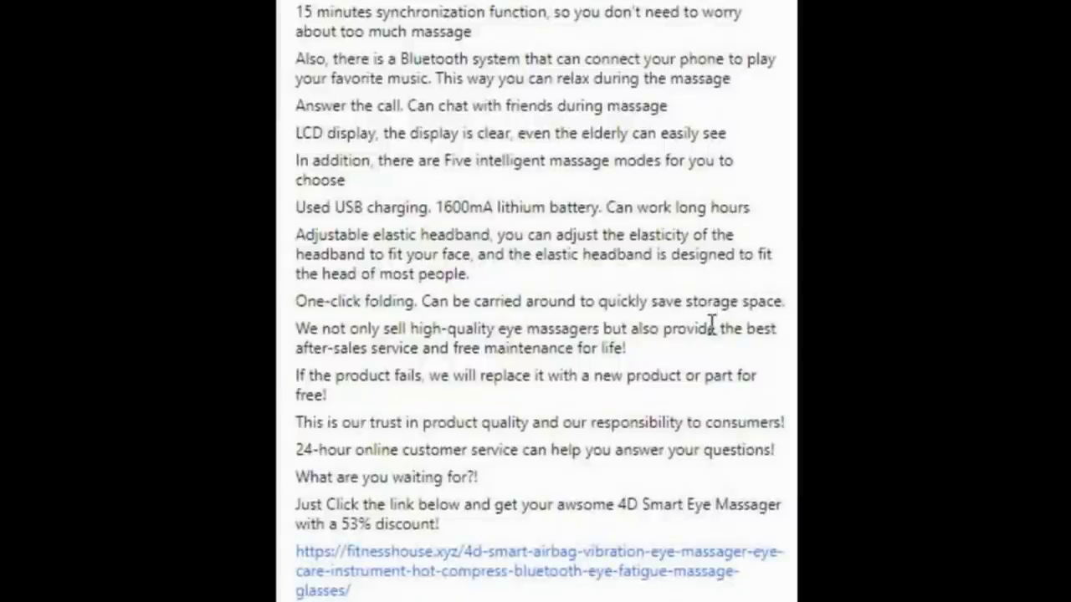
{"action": "scroll", "coordinate": [711, 326], "scroll_direction": "up", "scroll_amount": 3}
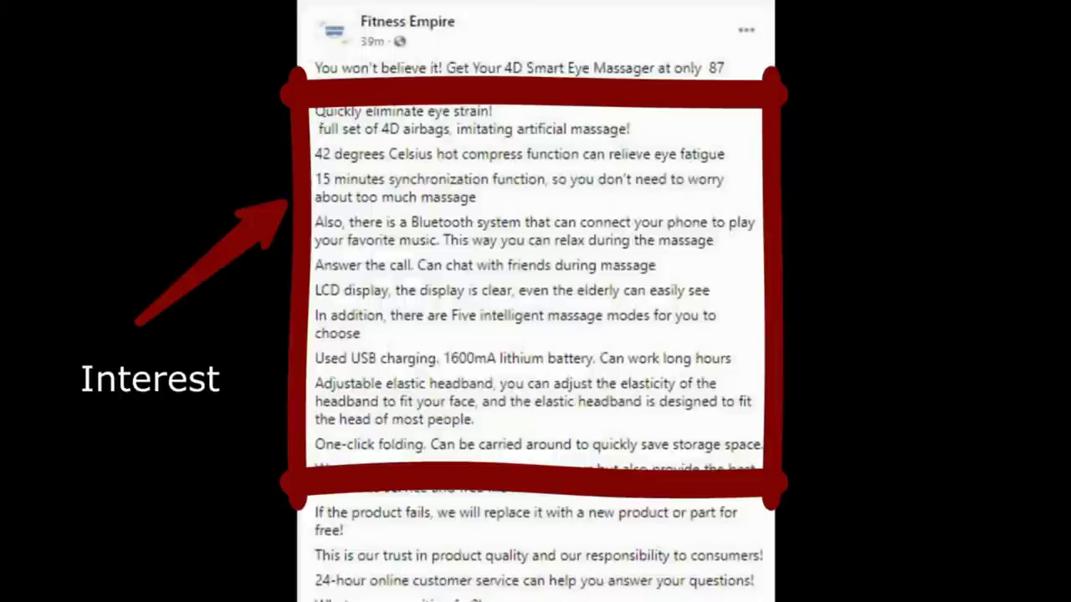
{"action": "scroll", "coordinate": [696, 346], "scroll_direction": "down", "scroll_amount": 3}
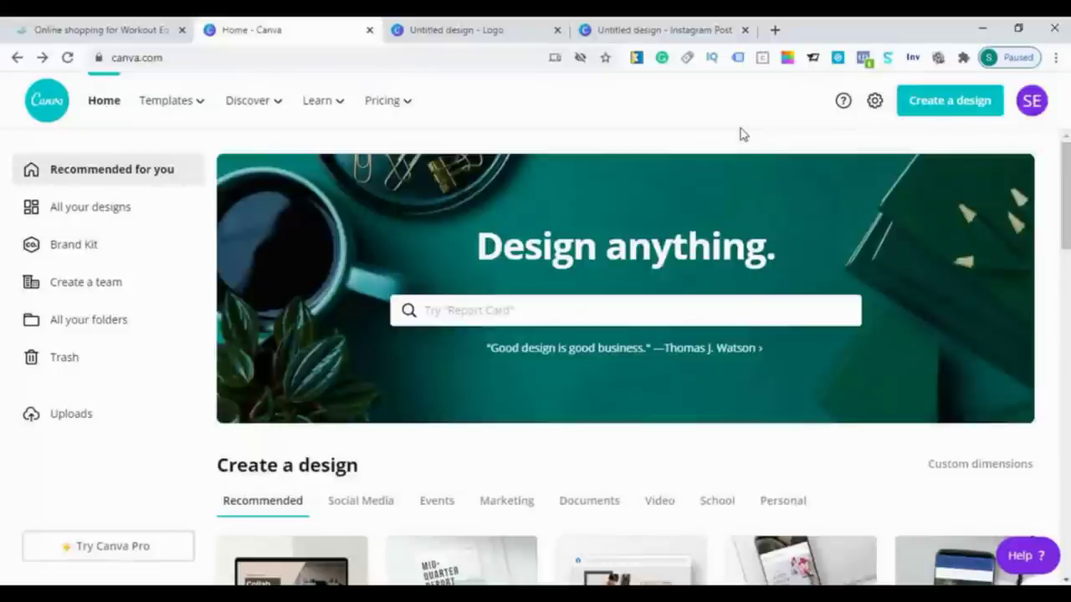
Step: Switch to Canva and look over the account options and the home page's main navigation
{"action": "left_click", "coordinate": [1033, 105]}
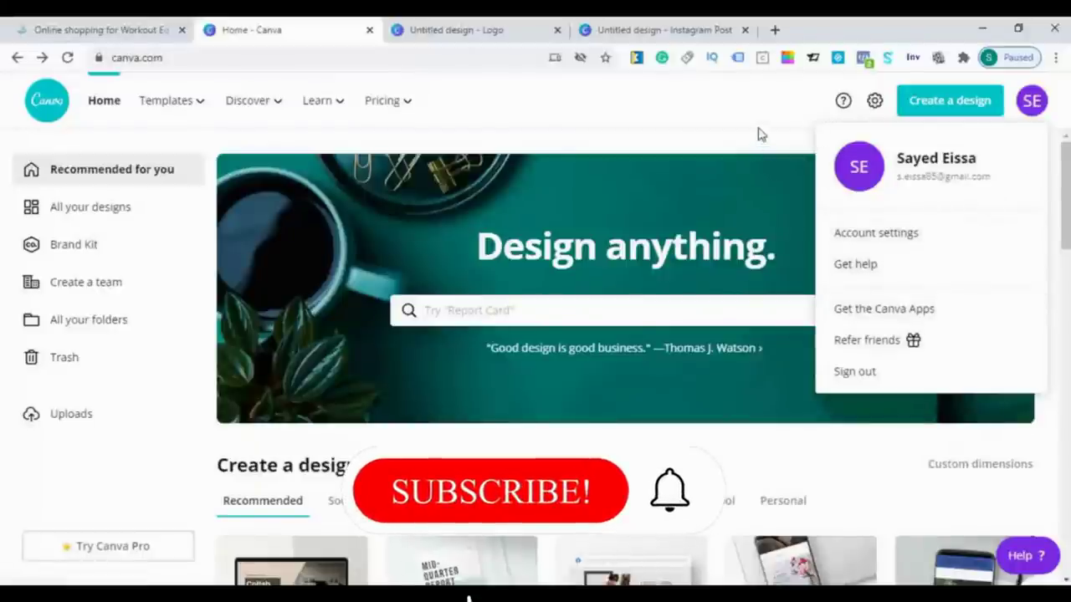
{"action": "mouse_move", "coordinate": [391, 84]}
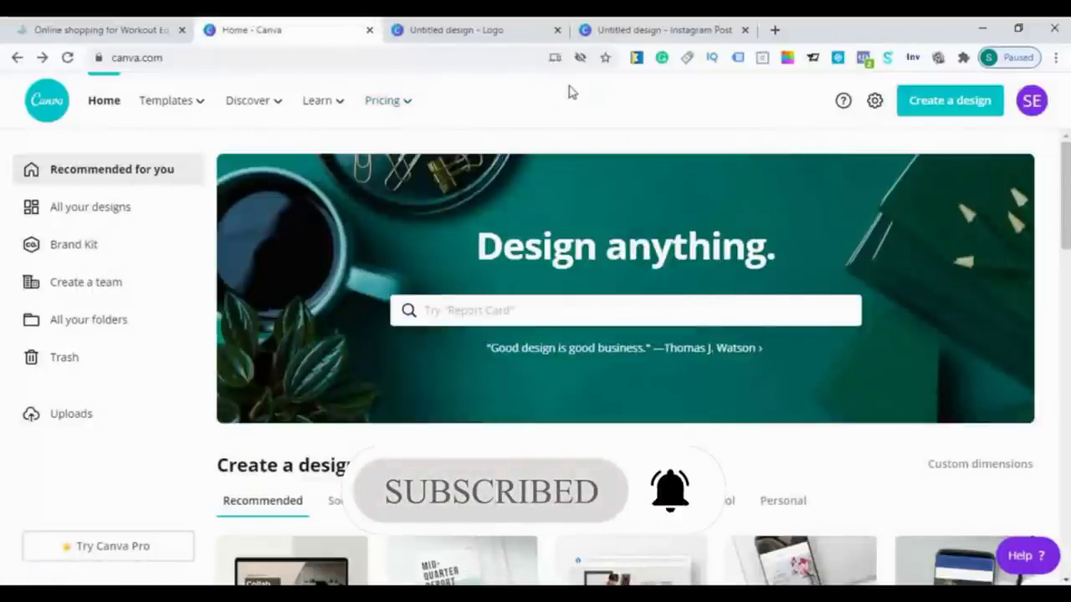
{"action": "mouse_move", "coordinate": [170, 107]}
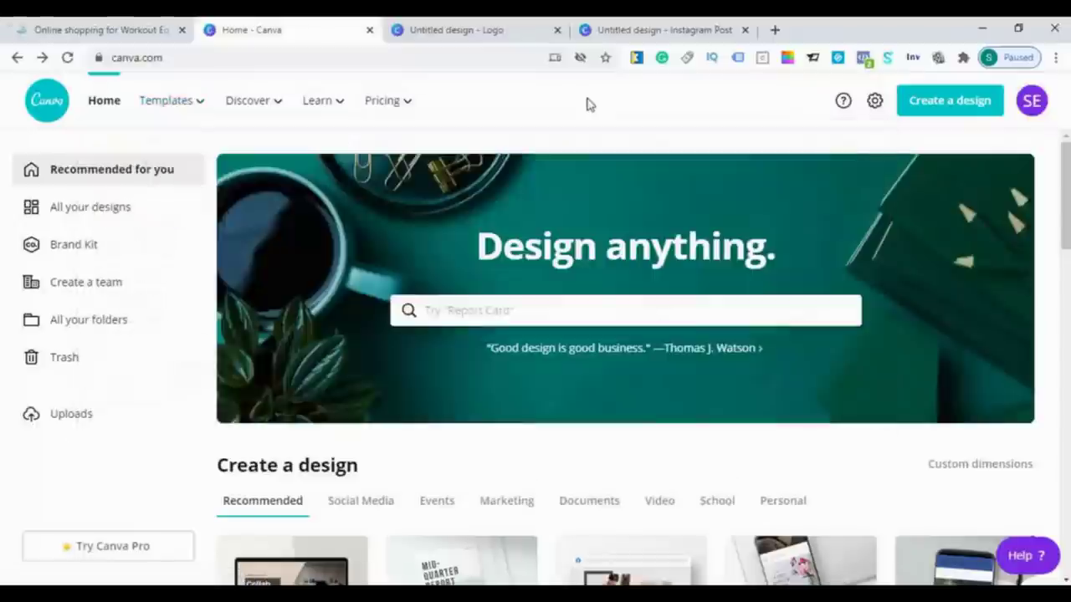
Step: Open the Canva Pro page separately, compare the Canva Free and Canva Pro plans, and close the page
{"action": "mouse_move", "coordinate": [390, 117]}
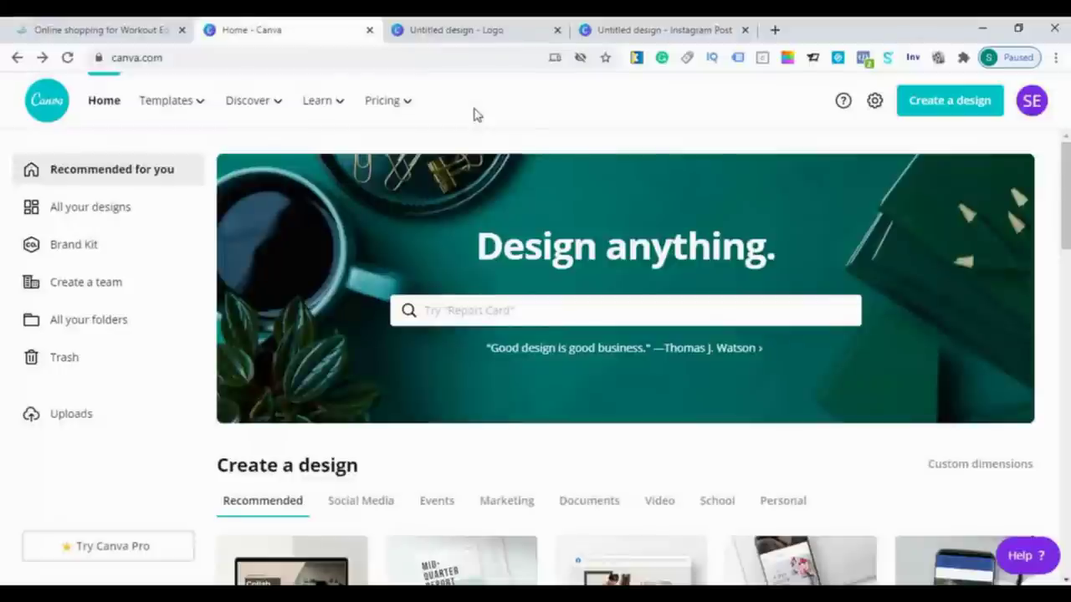
{"action": "right_click", "coordinate": [282, 212]}
{"action": "left_click", "coordinate": [311, 219]}
{"action": "left_click", "coordinate": [411, 26]}
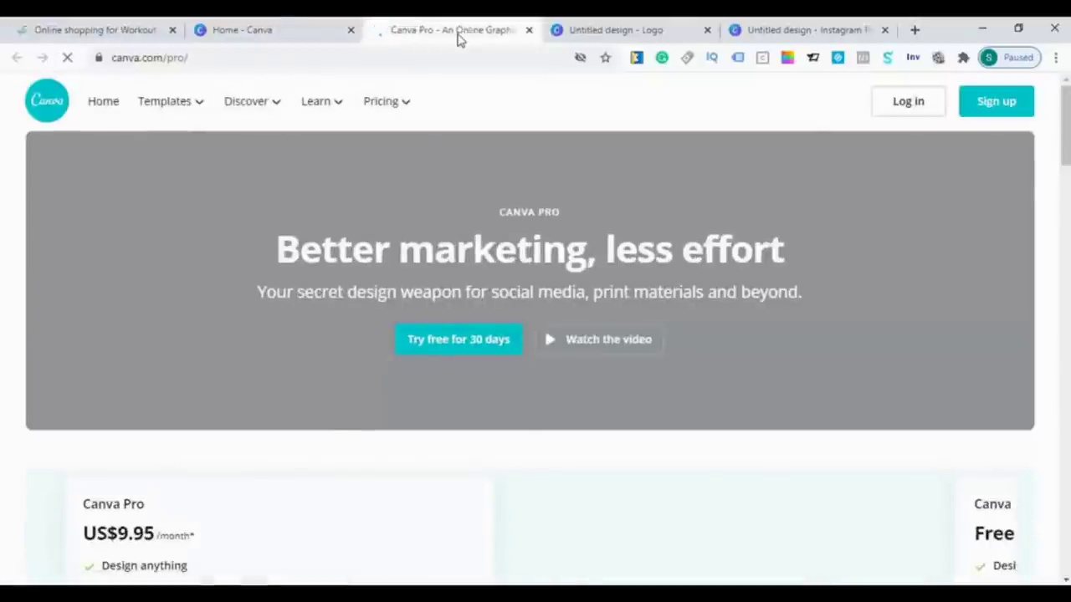
{"action": "scroll", "coordinate": [729, 268], "scroll_direction": "down", "scroll_amount": 2}
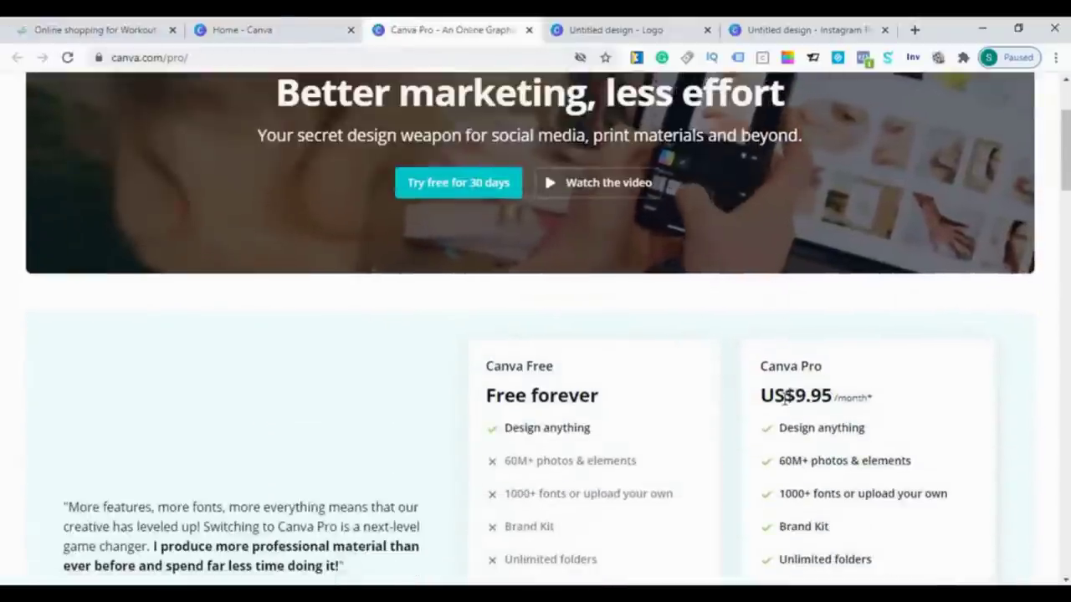
{"action": "scroll", "coordinate": [374, 255], "scroll_direction": "down", "scroll_amount": 2}
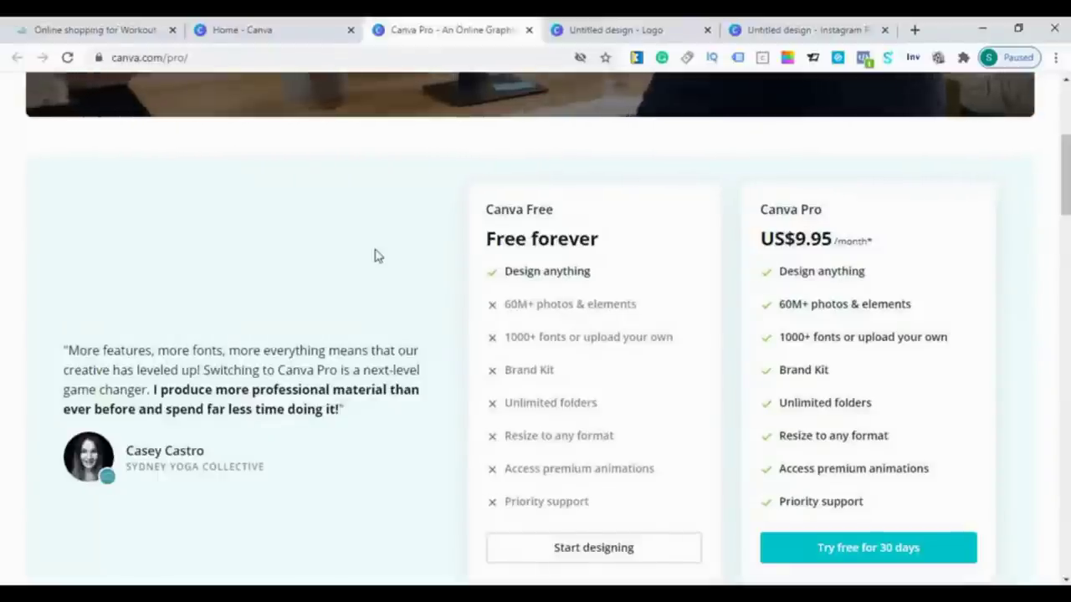
{"action": "scroll", "coordinate": [375, 255], "scroll_direction": "up", "scroll_amount": 4}
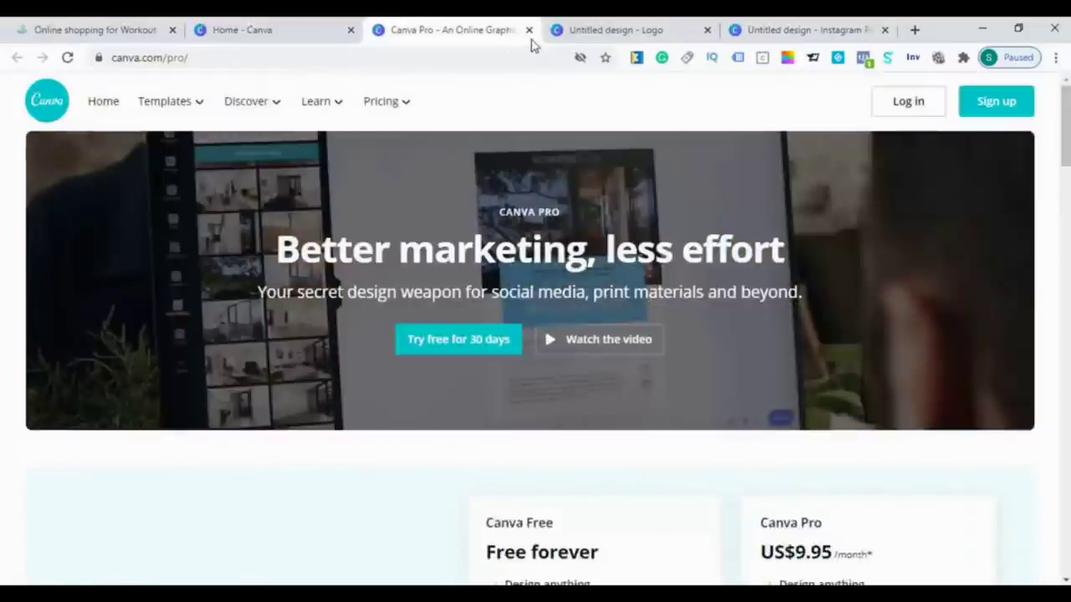
{"action": "left_click", "coordinate": [528, 30]}
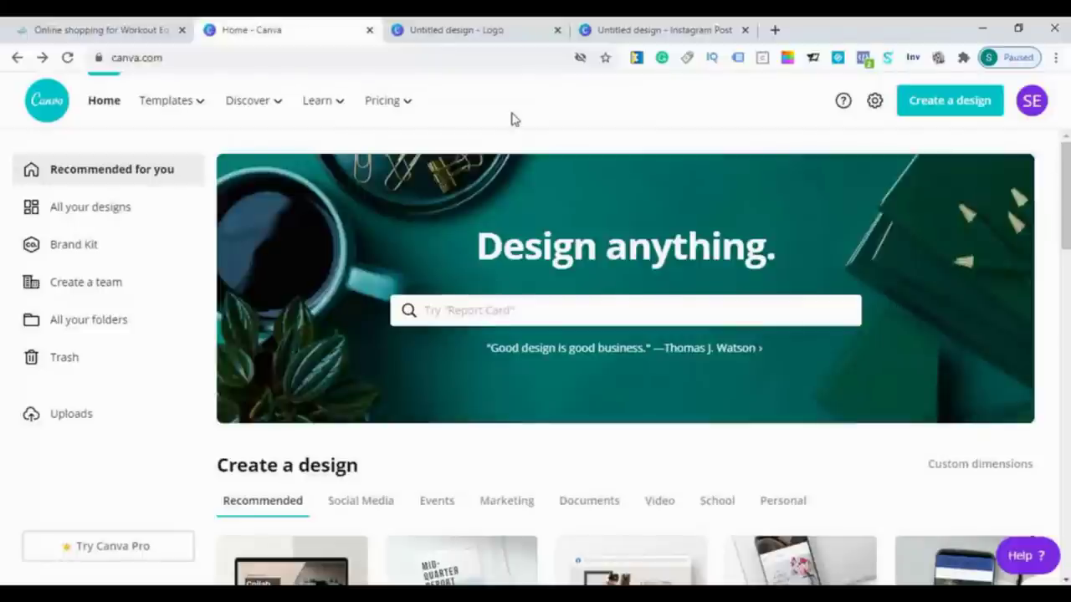
Step: Open the business logo templates separately and start a blank logo design
{"action": "mouse_move", "coordinate": [173, 113]}
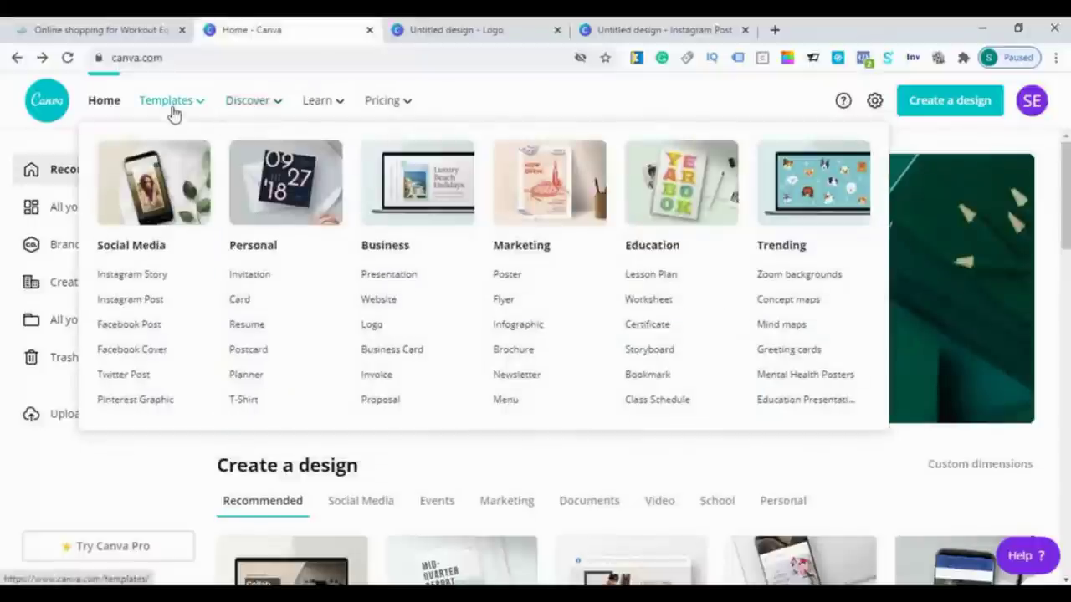
{"action": "right_click", "coordinate": [381, 327]}
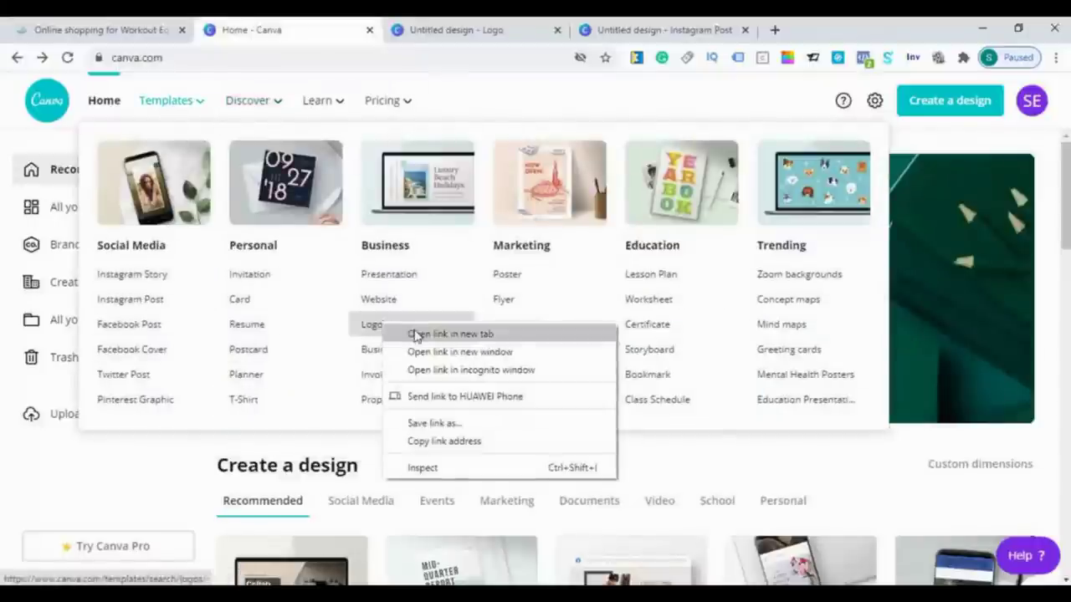
{"action": "left_click", "coordinate": [416, 335]}
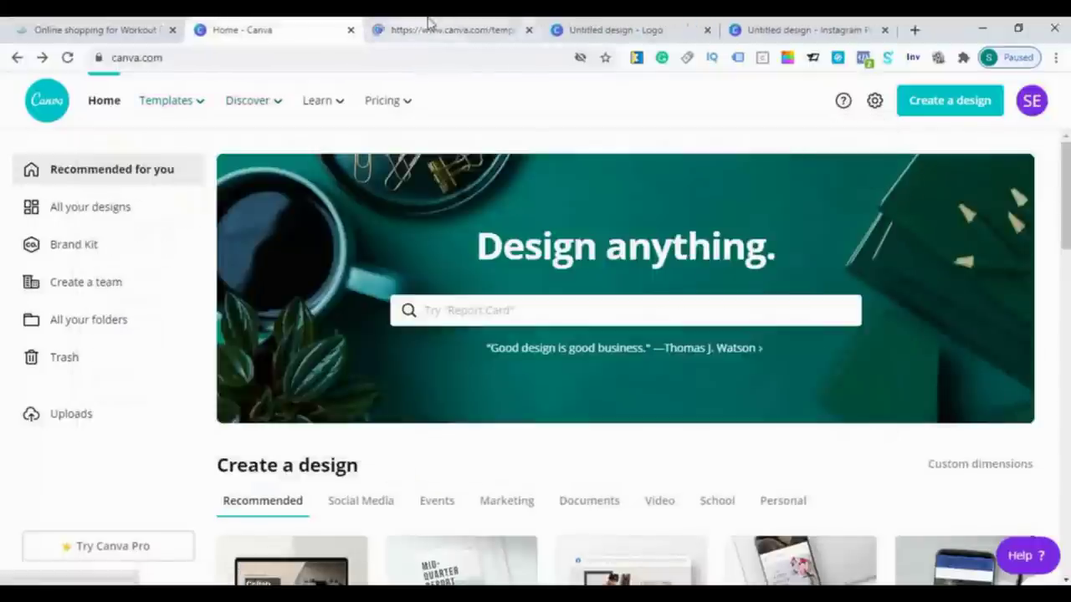
{"action": "left_click", "coordinate": [427, 25]}
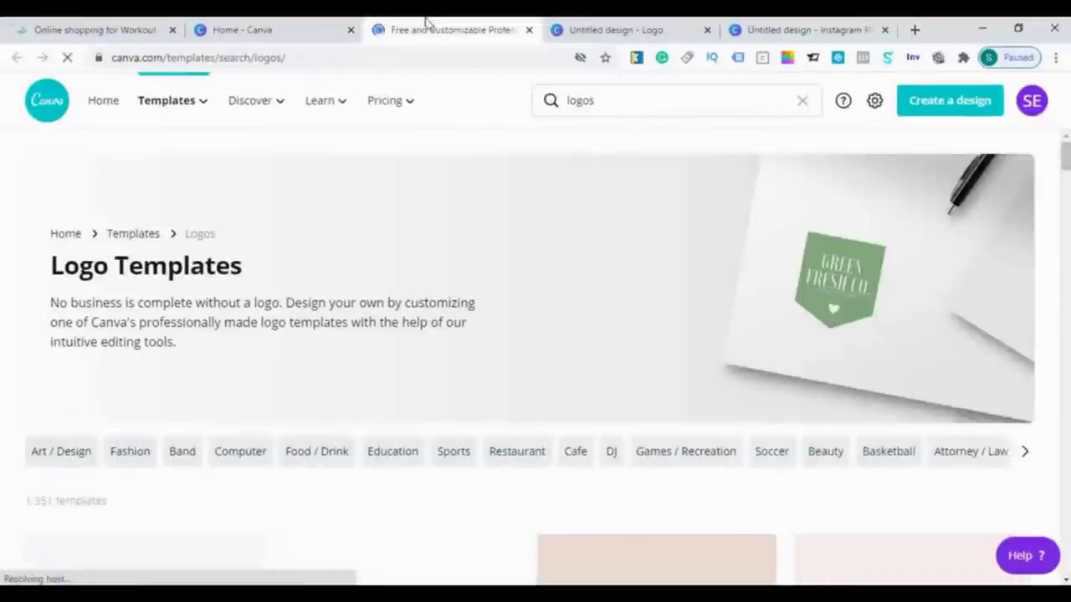
{"action": "scroll", "coordinate": [284, 270], "scroll_direction": "down", "scroll_amount": 3}
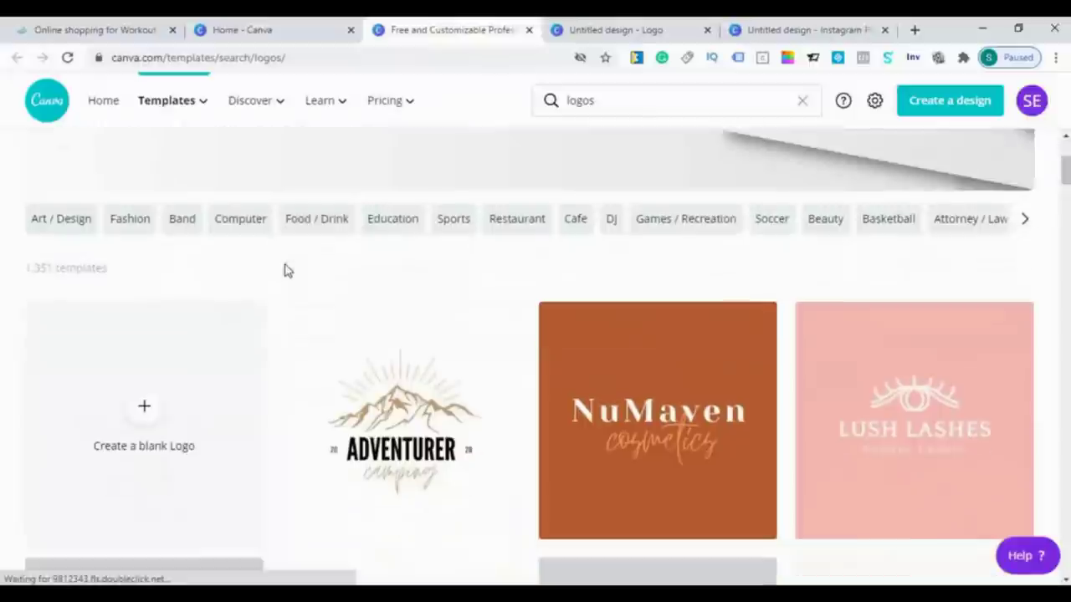
{"action": "left_click", "coordinate": [151, 443]}
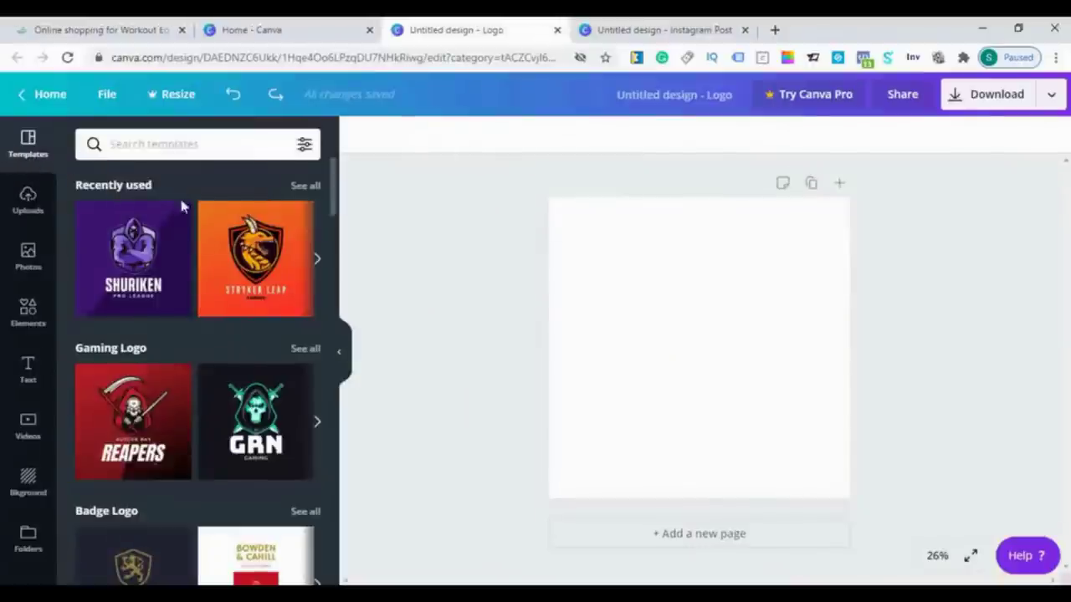
Step: Browse the logo template categories and review the design's download and publishing options
{"action": "scroll", "coordinate": [201, 197], "scroll_direction": "down", "scroll_amount": 5}
{"action": "scroll", "coordinate": [191, 243], "scroll_direction": "down", "scroll_amount": 6}
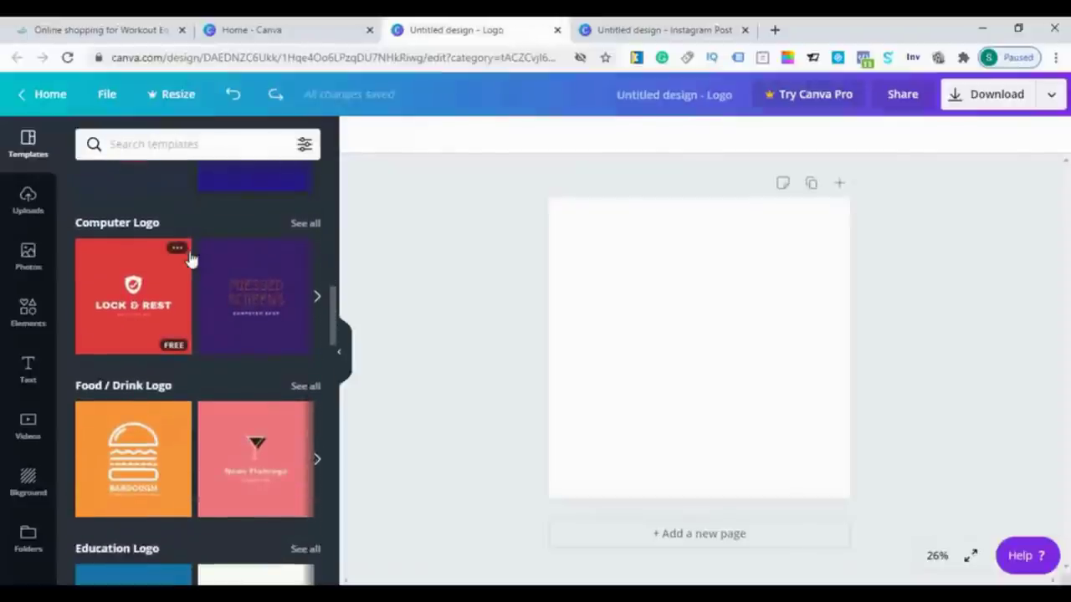
{"action": "scroll", "coordinate": [191, 261], "scroll_direction": "down", "scroll_amount": 6}
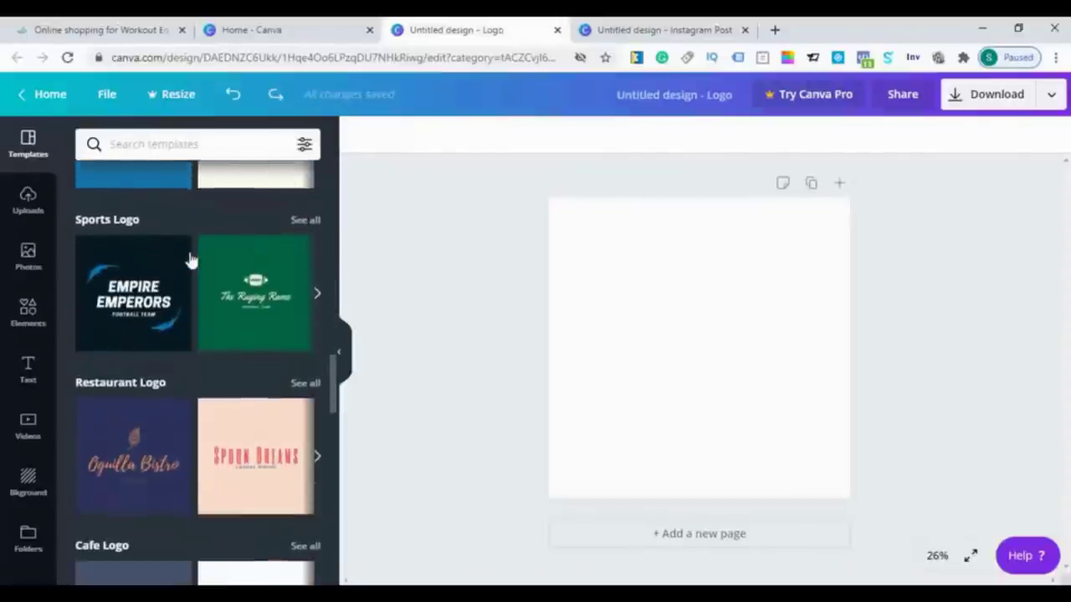
{"action": "scroll", "coordinate": [191, 261], "scroll_direction": "down", "scroll_amount": 4}
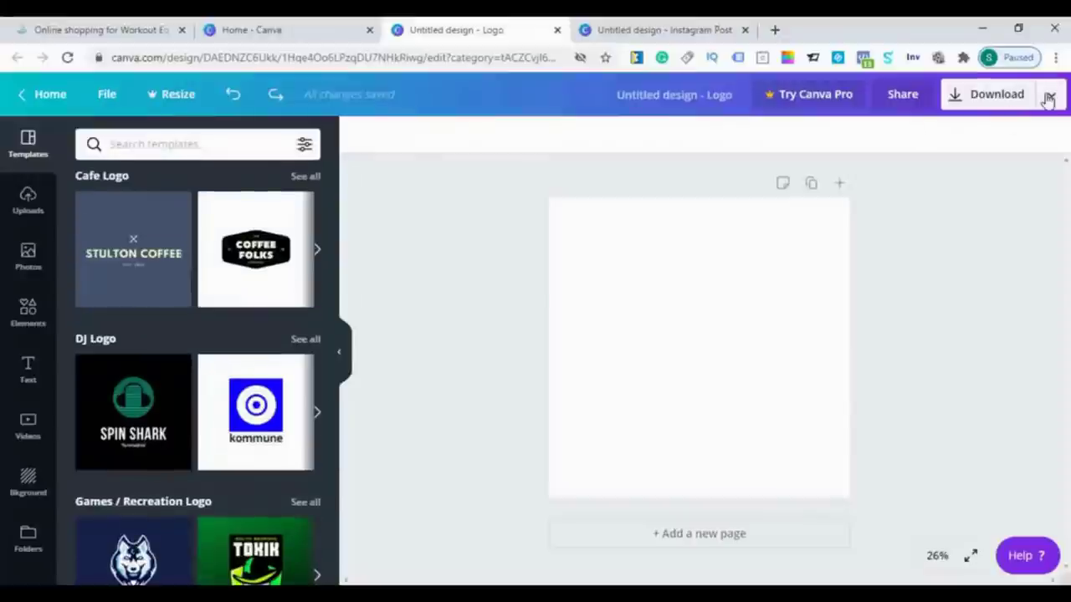
{"action": "left_click", "coordinate": [1051, 96]}
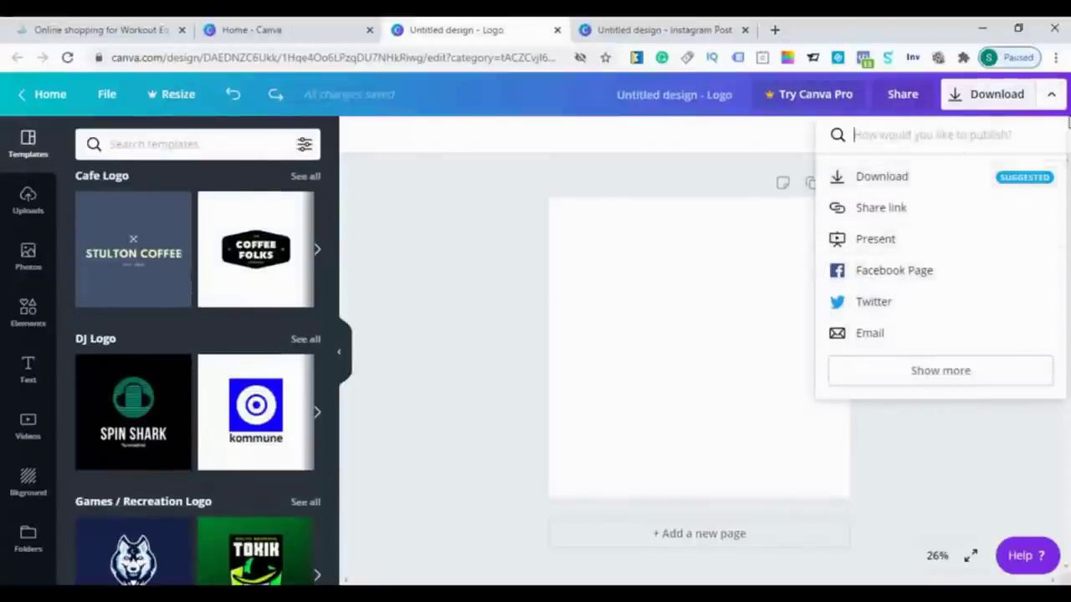
{"action": "left_click", "coordinate": [1052, 95]}
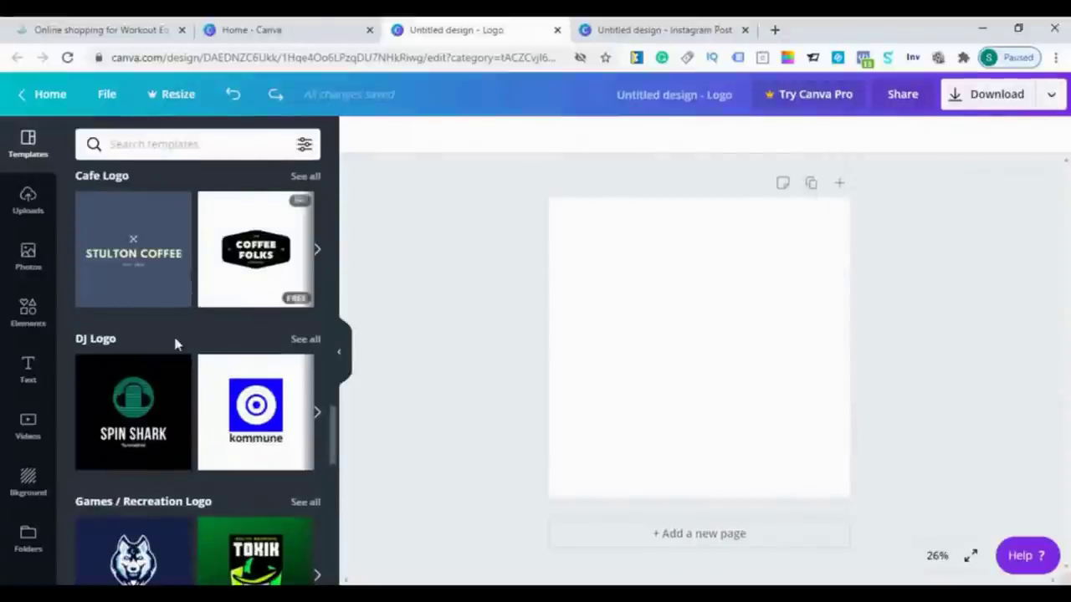
{"action": "scroll", "coordinate": [175, 342], "scroll_direction": "down", "scroll_amount": 5}
{"action": "scroll", "coordinate": [175, 342], "scroll_direction": "up", "scroll_amount": 5}
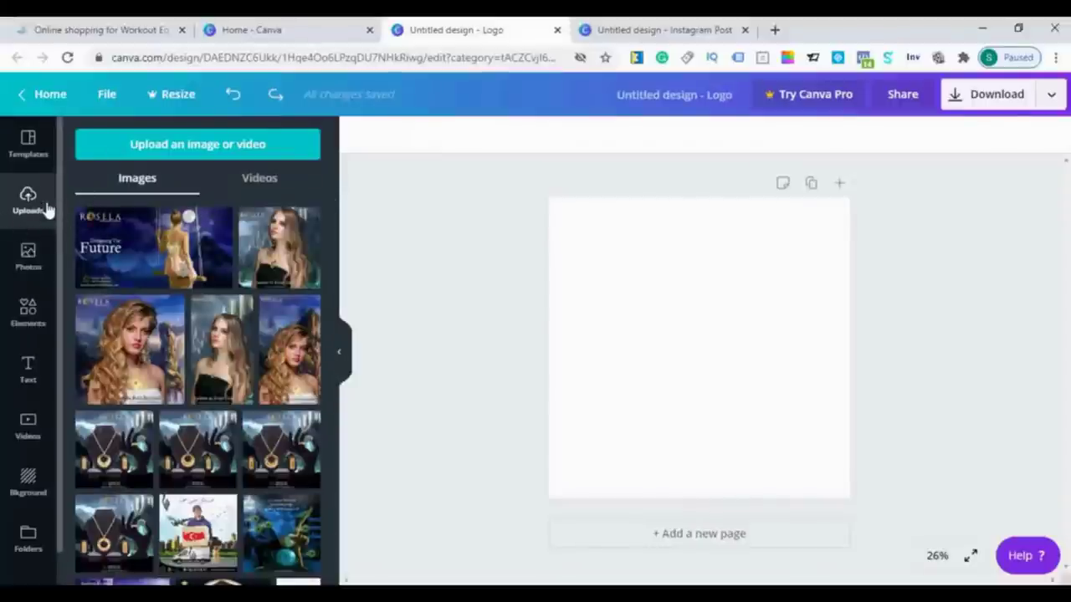
Step: Browse the stock photo library's trending pictures for the logo design
{"action": "left_click", "coordinate": [26, 255]}
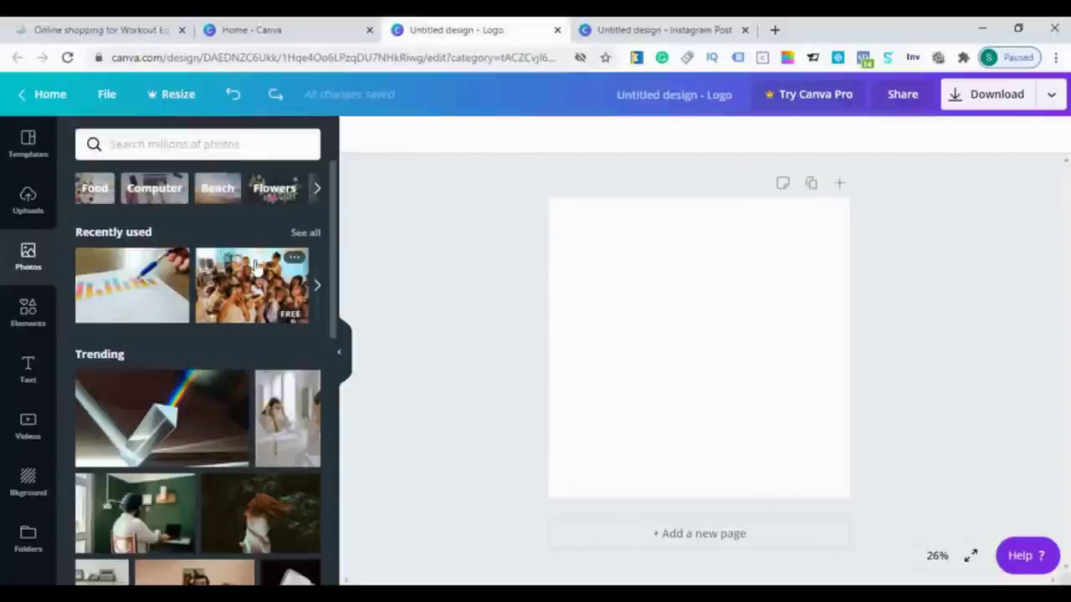
{"action": "scroll", "coordinate": [251, 265], "scroll_direction": "down", "scroll_amount": 3}
{"action": "scroll", "coordinate": [257, 266], "scroll_direction": "down", "scroll_amount": 5}
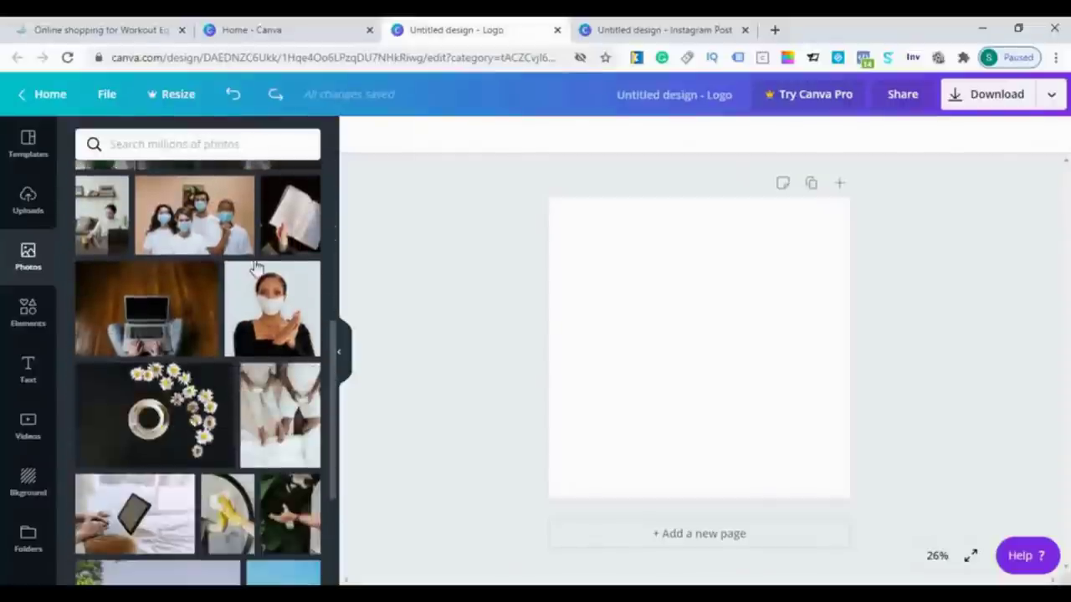
{"action": "scroll", "coordinate": [262, 247], "scroll_direction": "down", "scroll_amount": 2}
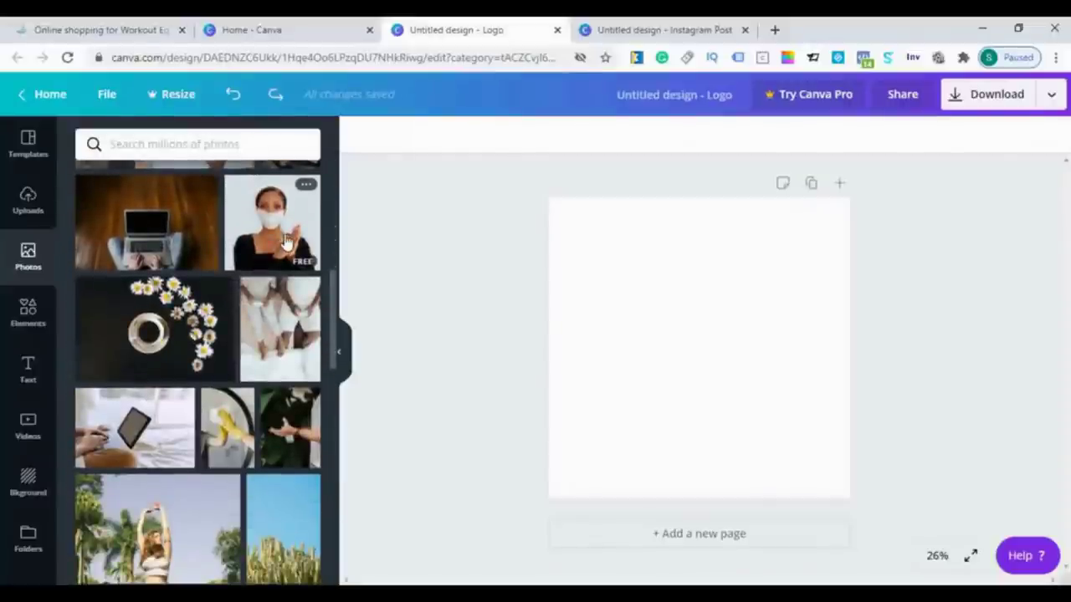
{"action": "scroll", "coordinate": [287, 241], "scroll_direction": "down", "scroll_amount": 3}
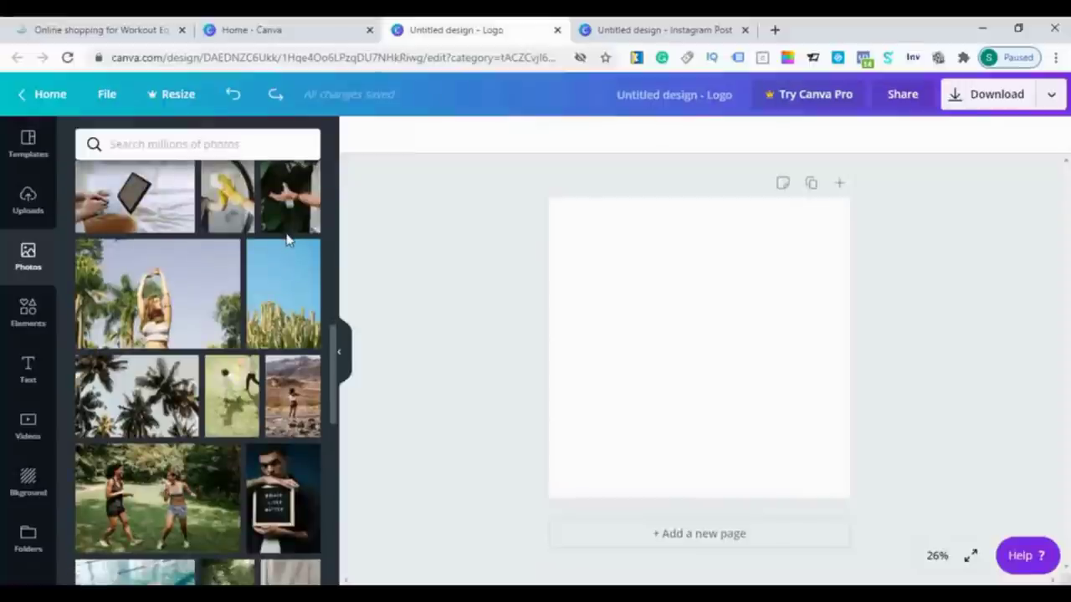
Step: Look further down the trending stock photos for more pictures suited to the logo design
{"action": "scroll", "coordinate": [287, 242], "scroll_direction": "down", "scroll_amount": 3}
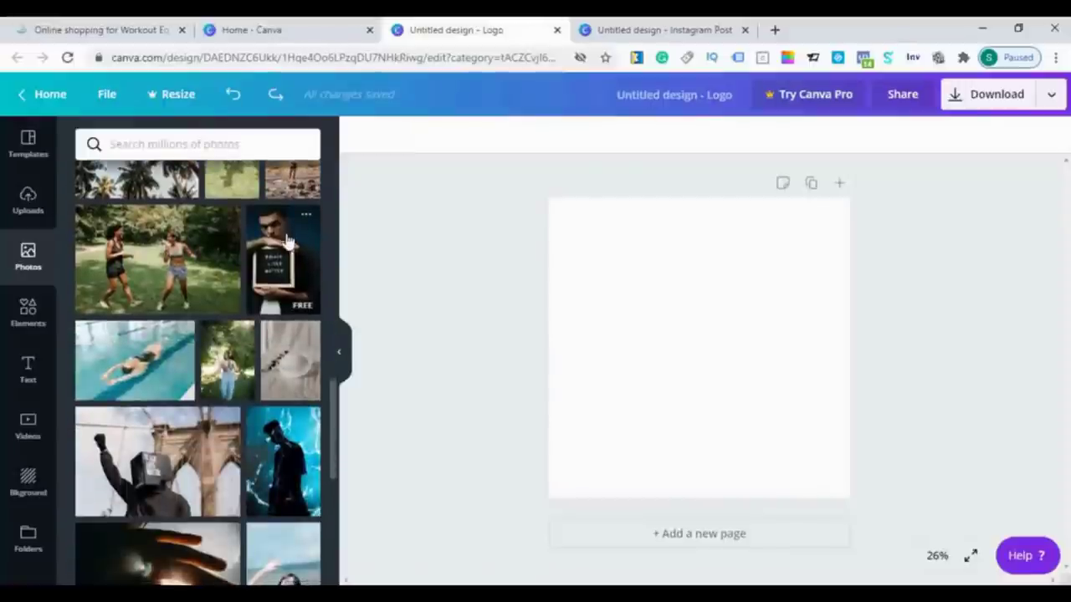
{"action": "scroll", "coordinate": [287, 242], "scroll_direction": "down", "scroll_amount": 2}
{"action": "scroll", "coordinate": [287, 242], "scroll_direction": "down", "scroll_amount": 2}
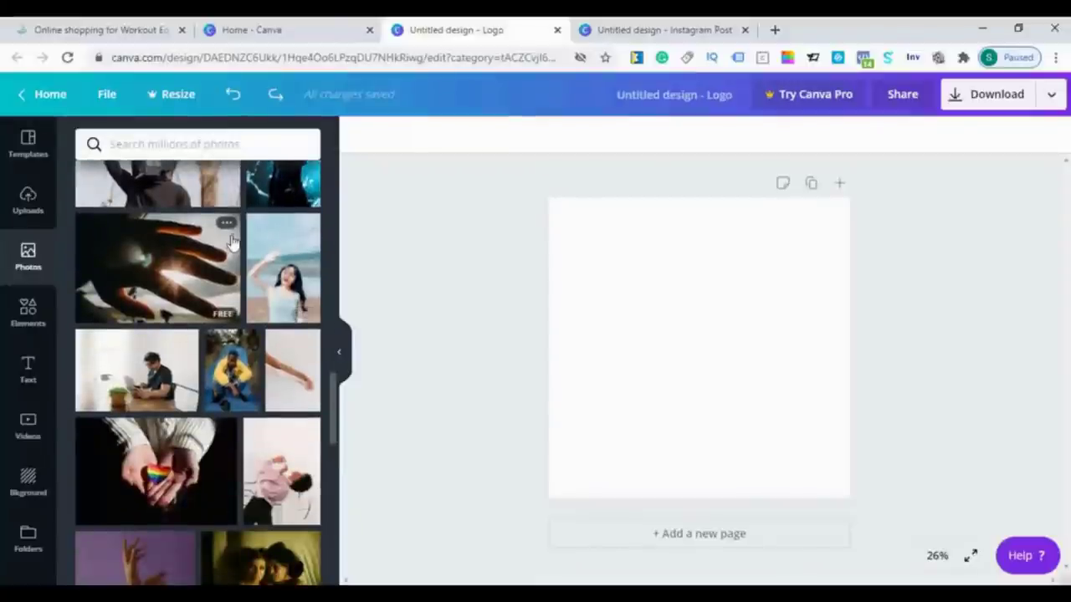
Step: Browse the design elements library, covering the featured graphics, grids, shapes, frames and stickers
{"action": "left_click", "coordinate": [26, 322]}
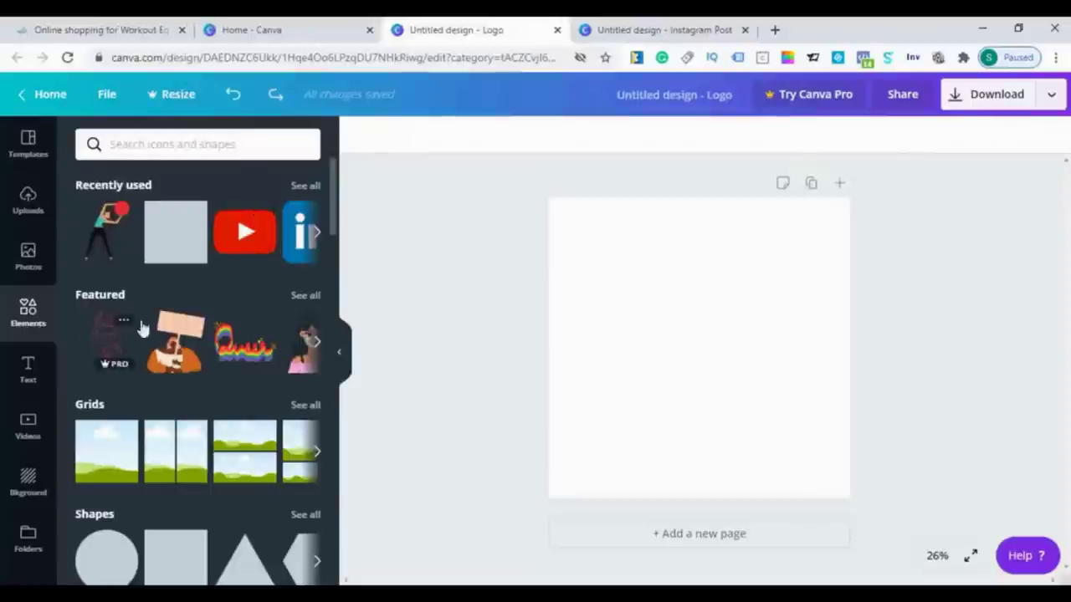
{"action": "left_click", "coordinate": [316, 341]}
{"action": "scroll", "coordinate": [232, 273], "scroll_direction": "down", "scroll_amount": 2}
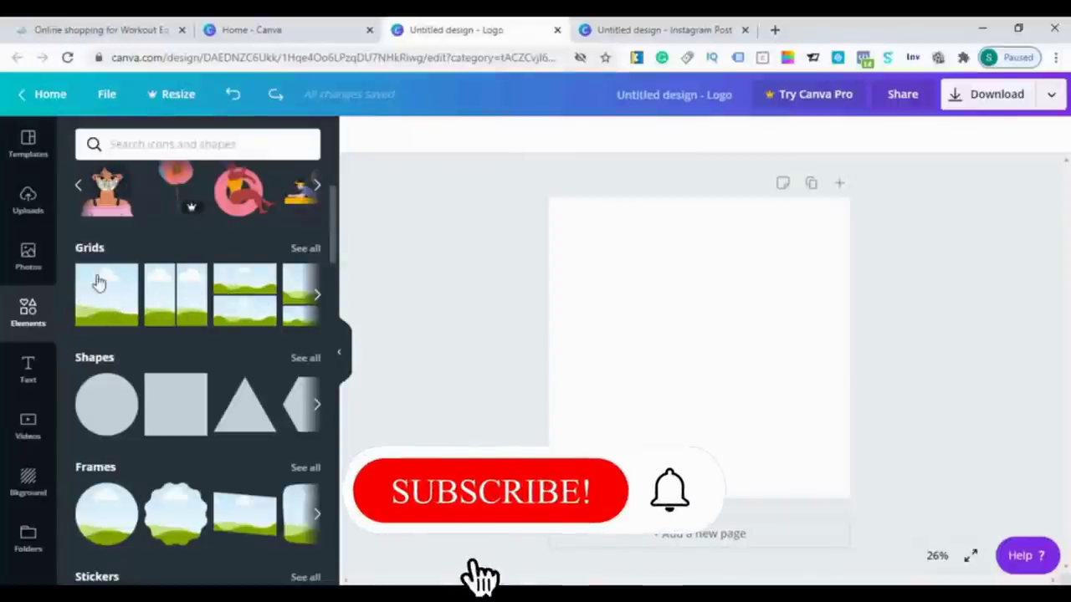
{"action": "left_click", "coordinate": [316, 296]}
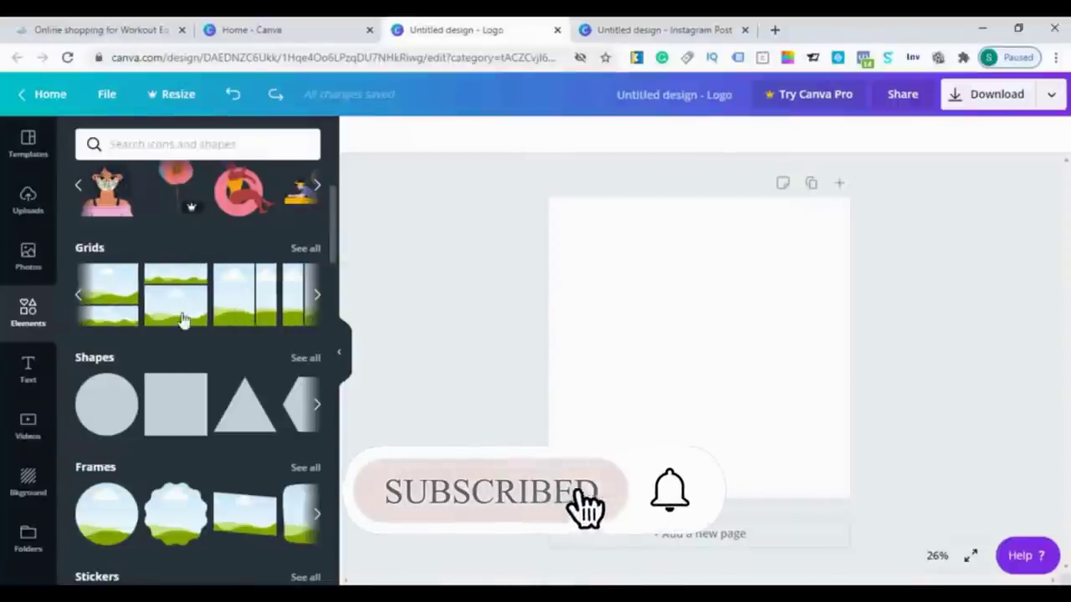
{"action": "scroll", "coordinate": [276, 251], "scroll_direction": "down", "scroll_amount": 2}
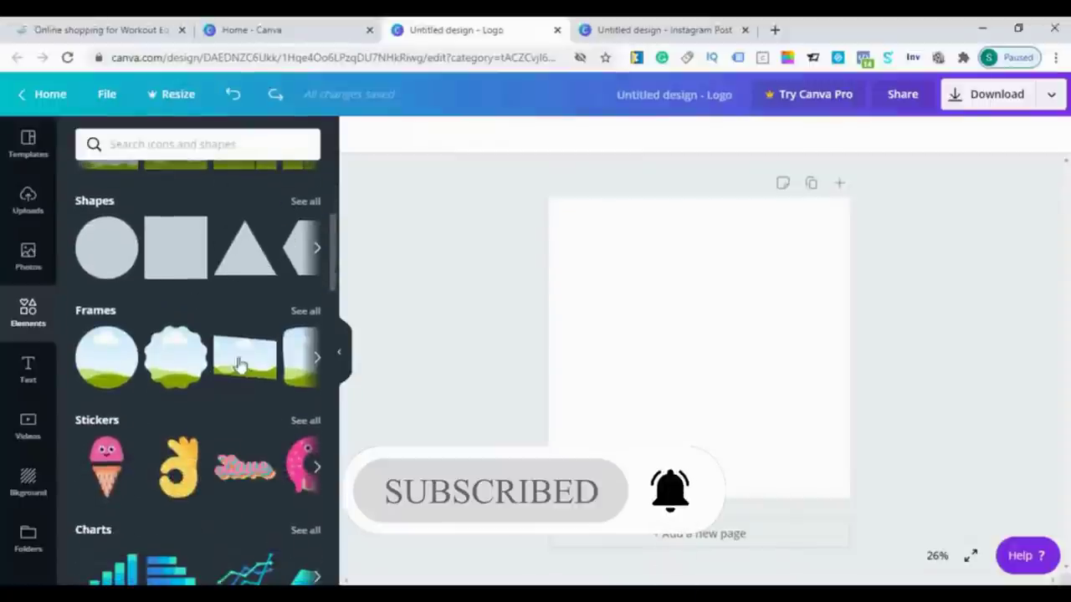
{"action": "scroll", "coordinate": [237, 294], "scroll_direction": "down", "scroll_amount": 1}
{"action": "scroll", "coordinate": [236, 294], "scroll_direction": "down", "scroll_amount": 1}
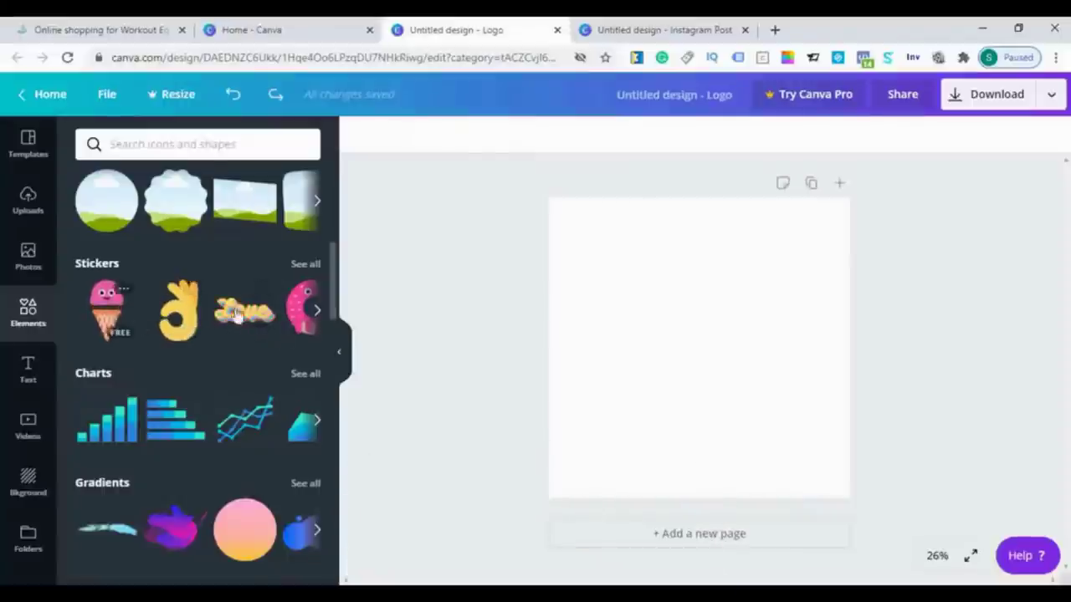
{"action": "left_click", "coordinate": [316, 310]}
{"action": "scroll", "coordinate": [259, 280], "scroll_direction": "down", "scroll_amount": 2}
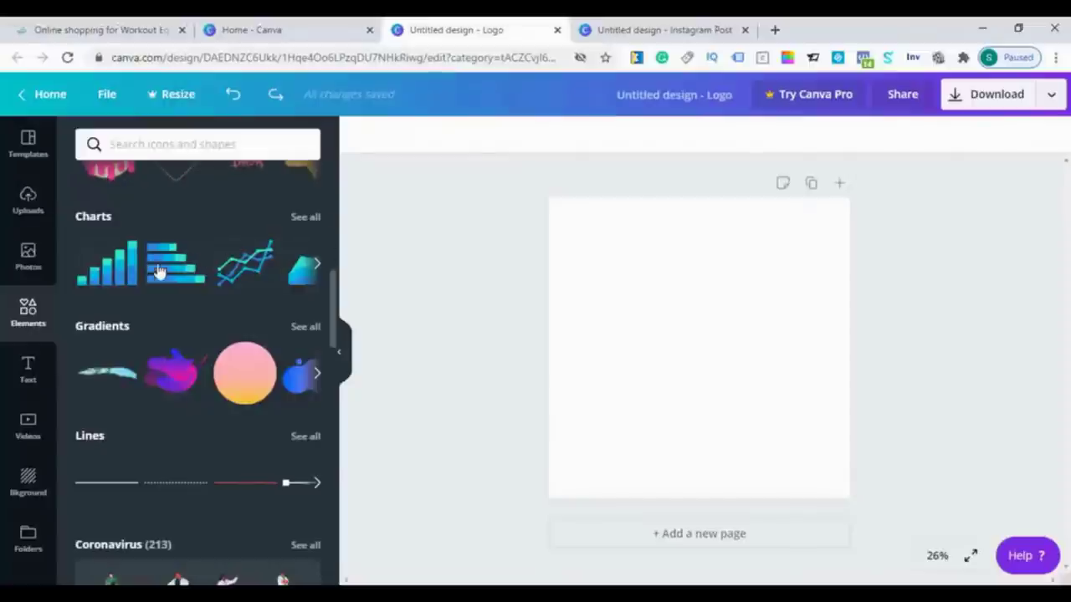
Step: Examine the element library's charts, gradients, lines and themed illustration collections such as Bold Foliage and Zodiac Symbols
{"action": "scroll", "coordinate": [253, 293], "scroll_direction": "down", "scroll_amount": 1}
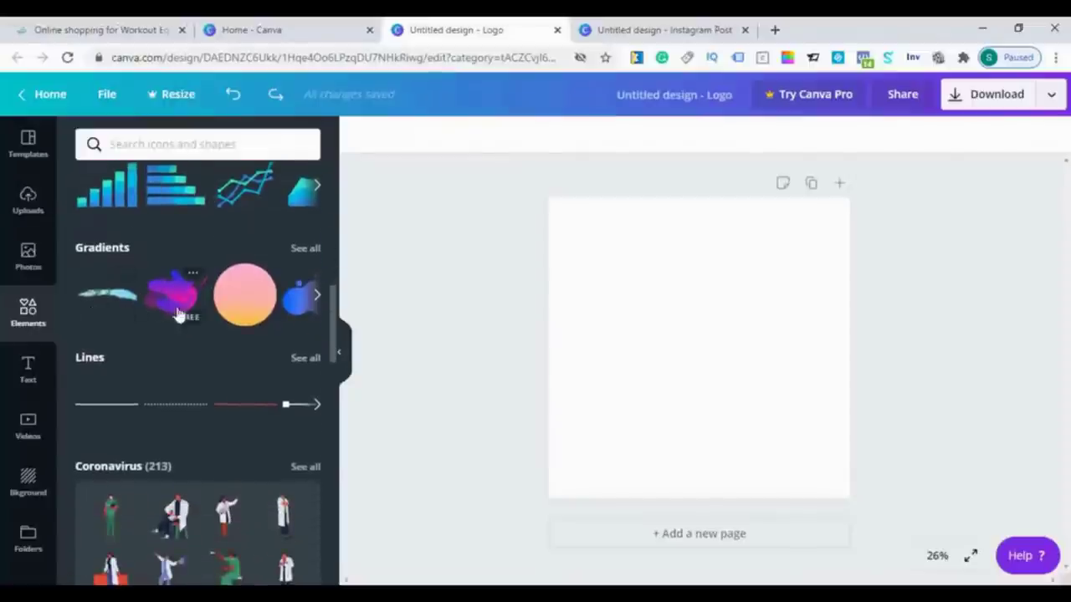
{"action": "scroll", "coordinate": [268, 334], "scroll_direction": "down", "scroll_amount": 1}
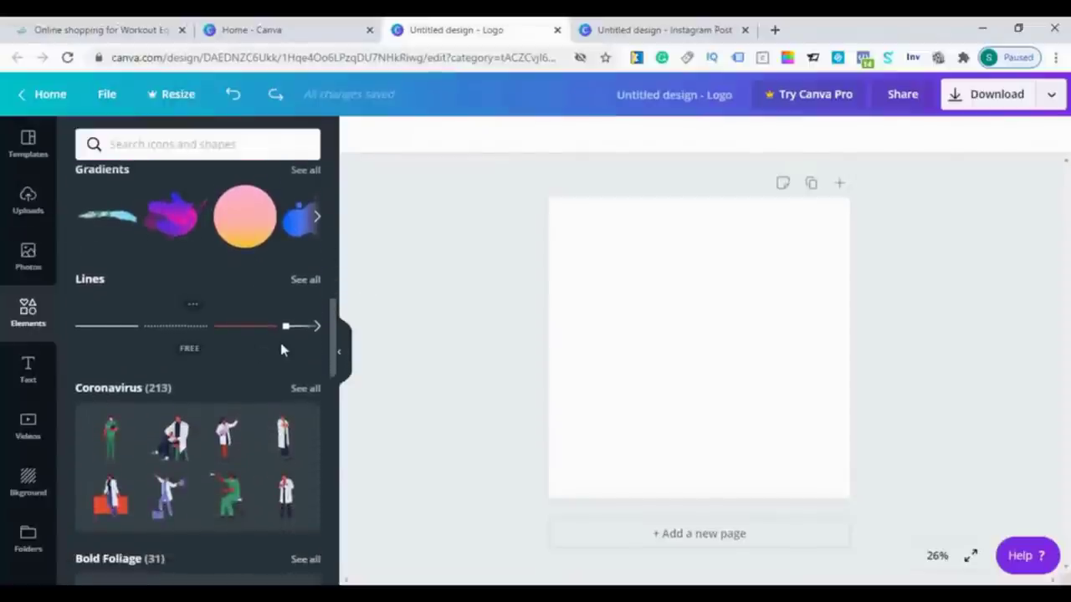
{"action": "scroll", "coordinate": [251, 310], "scroll_direction": "down", "scroll_amount": 2}
{"action": "scroll", "coordinate": [209, 371], "scroll_direction": "up", "scroll_amount": 2}
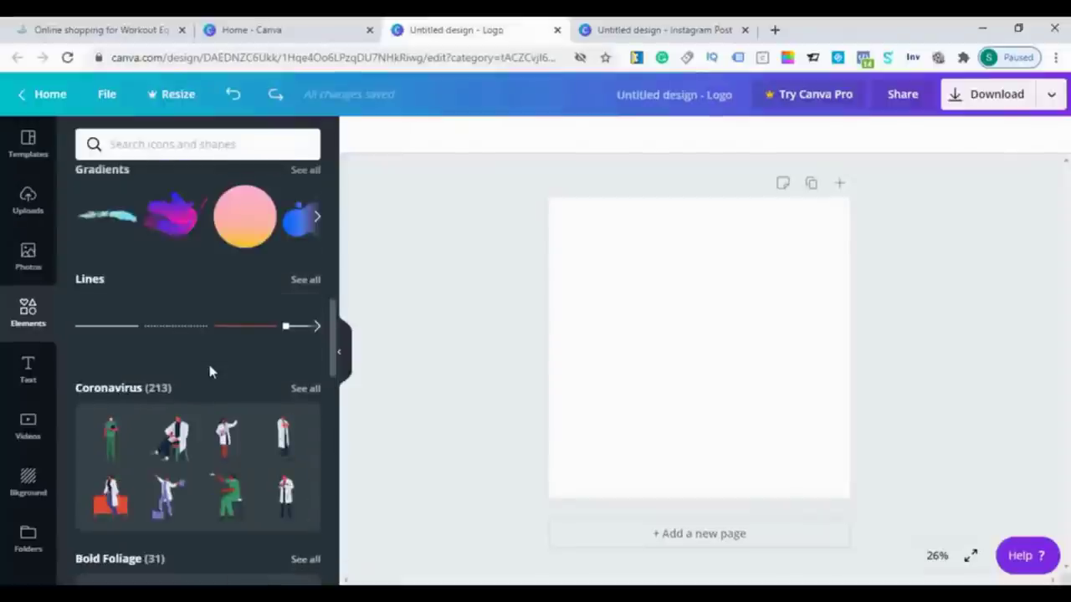
{"action": "scroll", "coordinate": [210, 371], "scroll_direction": "down", "scroll_amount": 2}
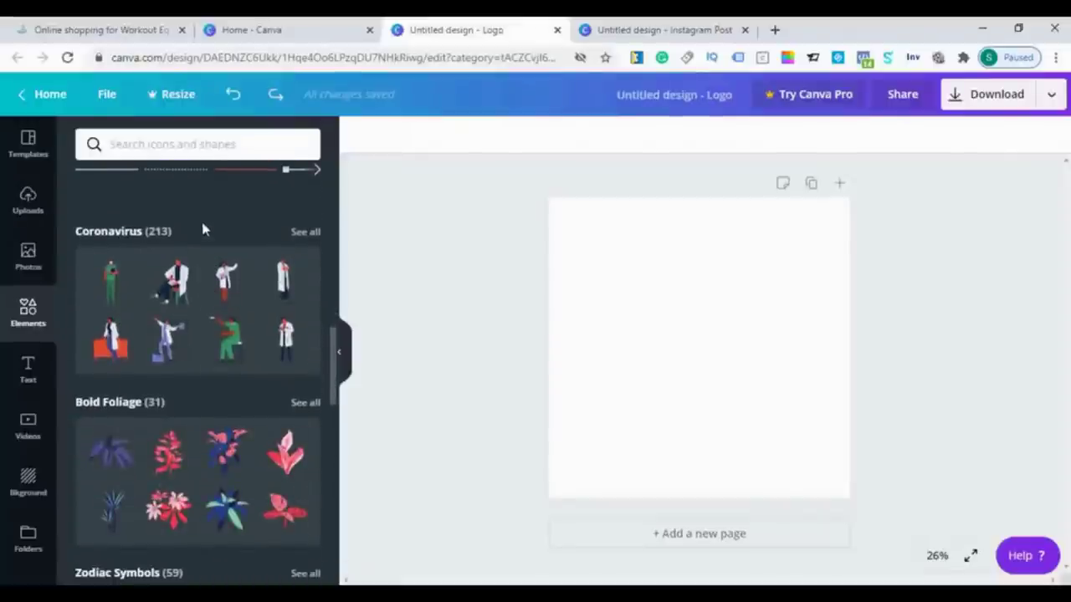
{"action": "scroll", "coordinate": [208, 371], "scroll_direction": "down", "scroll_amount": 2}
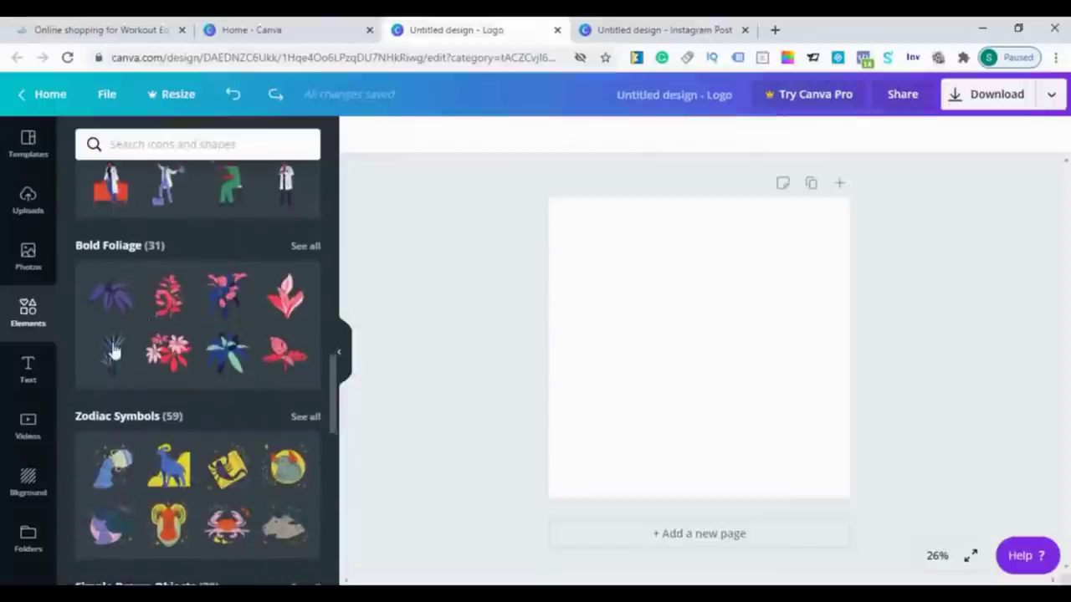
{"action": "scroll", "coordinate": [207, 374], "scroll_direction": "down", "scroll_amount": 2}
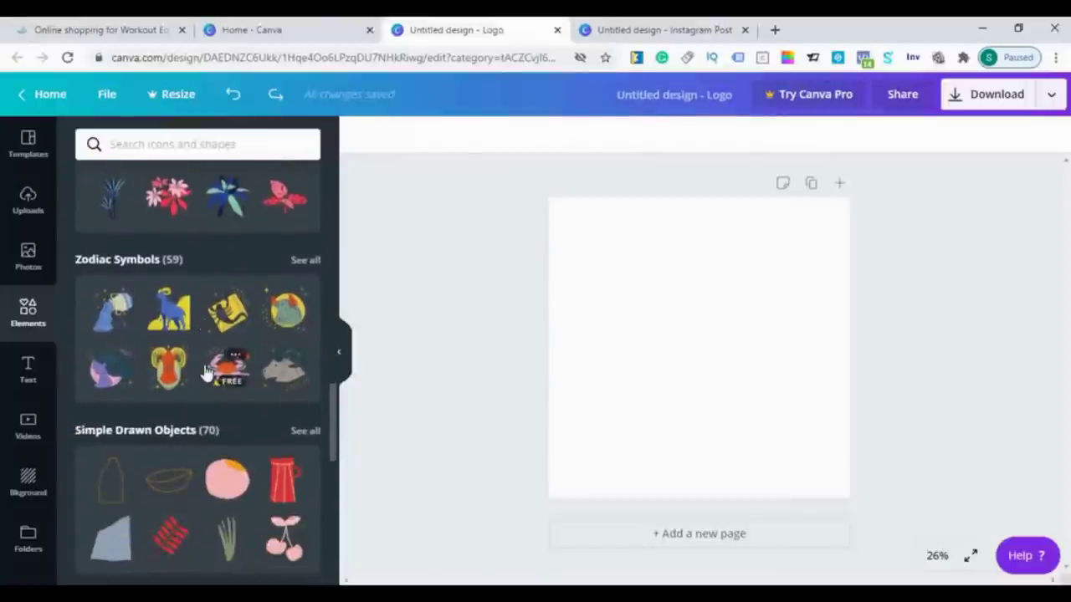
{"action": "scroll", "coordinate": [208, 372], "scroll_direction": "down", "scroll_amount": 1}
Step: Browse the heading, subheading and body text options and the ready-made text styles for the logo
{"action": "left_click", "coordinate": [25, 376]}
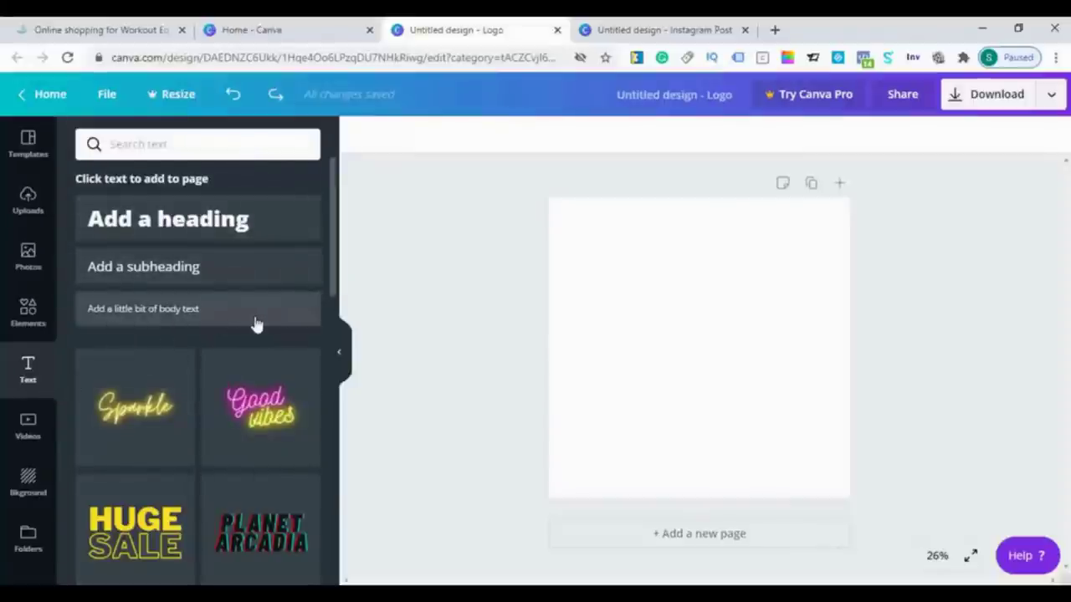
{"action": "scroll", "coordinate": [257, 325], "scroll_direction": "down", "scroll_amount": 5}
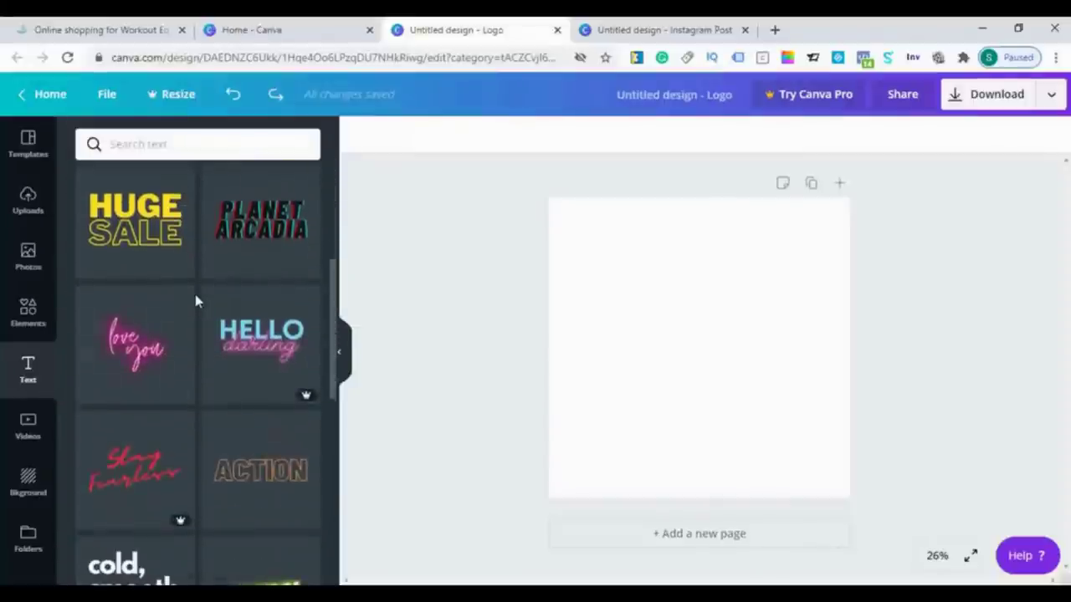
{"action": "scroll", "coordinate": [230, 306], "scroll_direction": "down", "scroll_amount": 7}
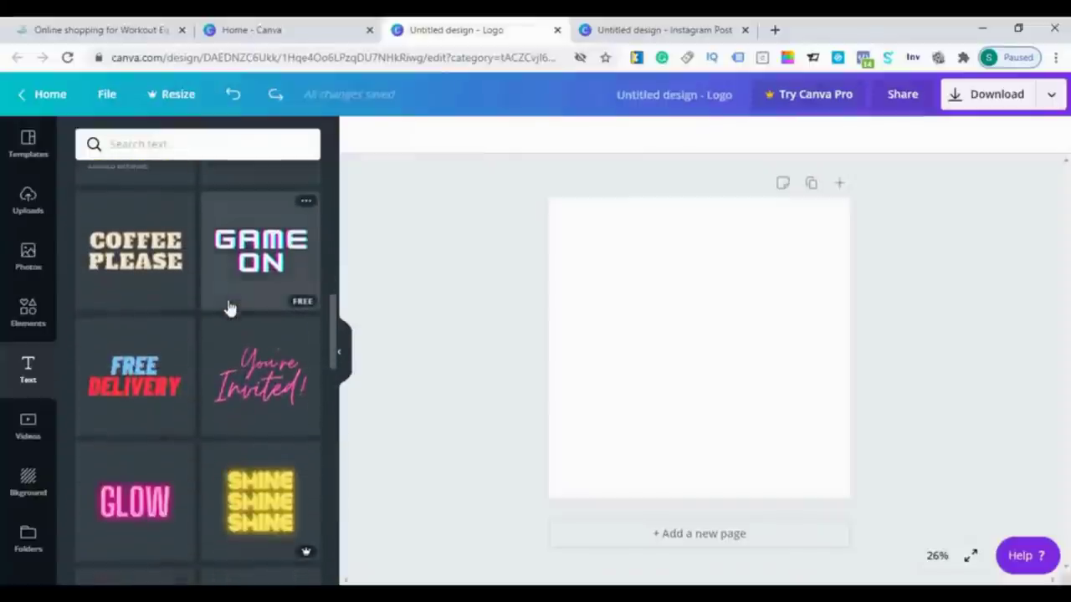
{"action": "scroll", "coordinate": [230, 307], "scroll_direction": "down", "scroll_amount": 3}
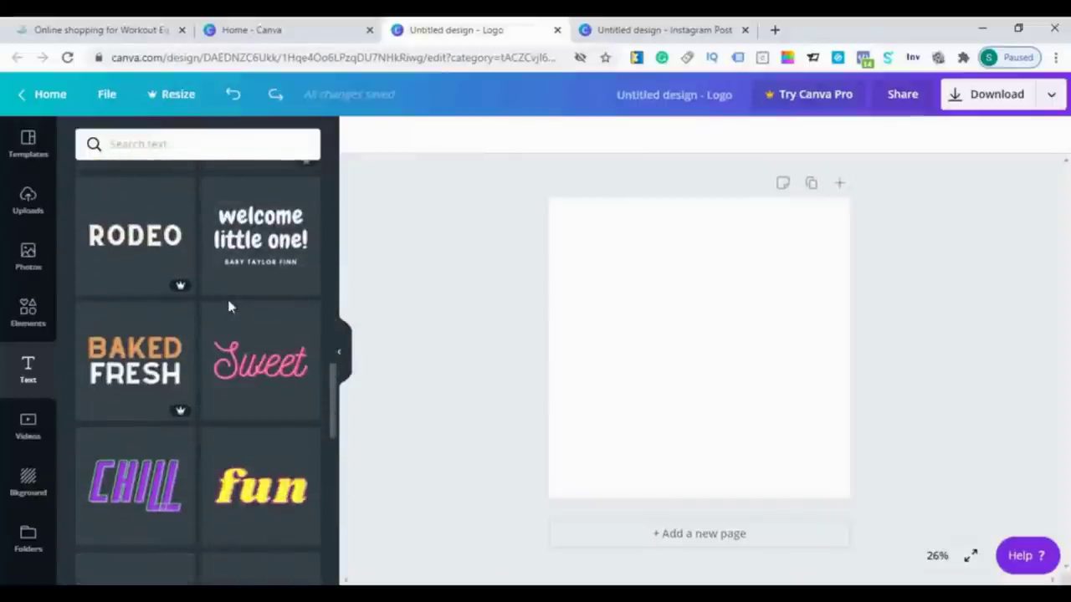
{"action": "scroll", "coordinate": [230, 307], "scroll_direction": "down", "scroll_amount": 2}
{"action": "scroll", "coordinate": [230, 308], "scroll_direction": "down", "scroll_amount": 4}
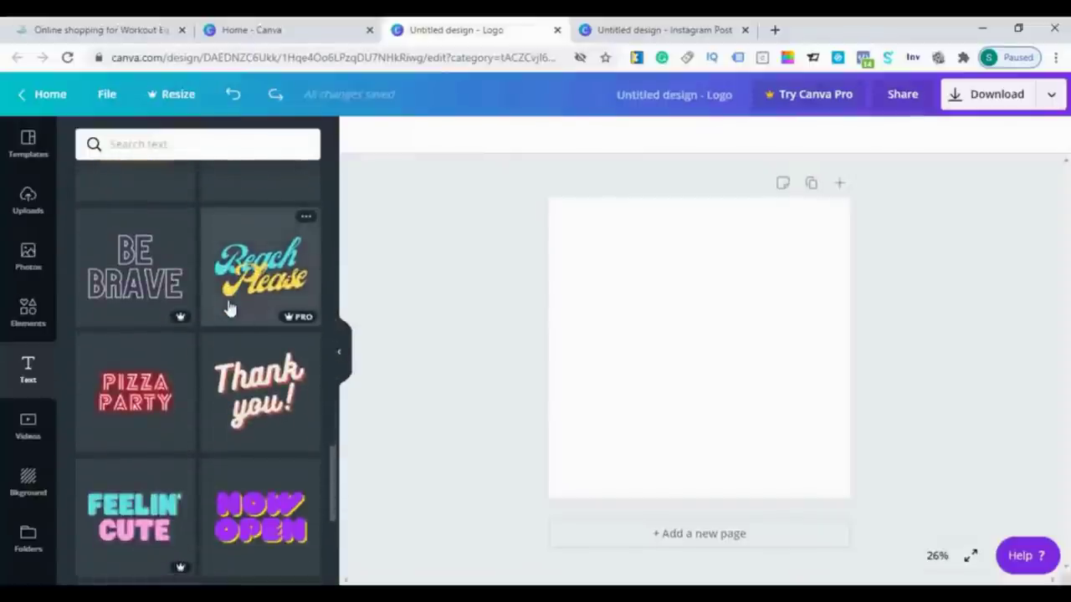
{"action": "scroll", "coordinate": [230, 308], "scroll_direction": "down", "scroll_amount": 5}
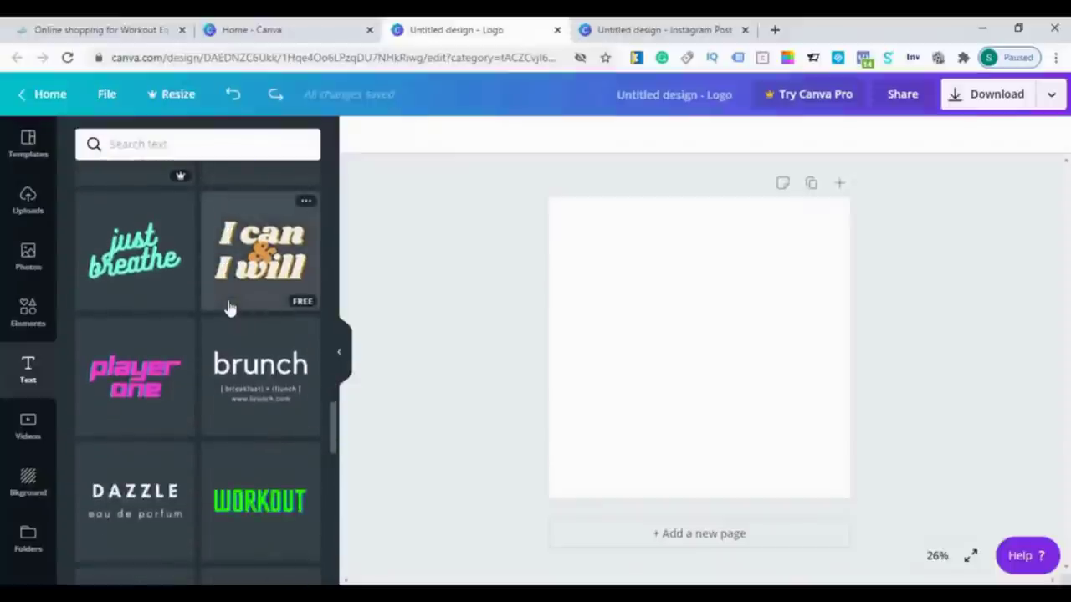
Step: Browse the stock video categories, from Aerial Shots through Food
{"action": "left_click", "coordinate": [28, 428]}
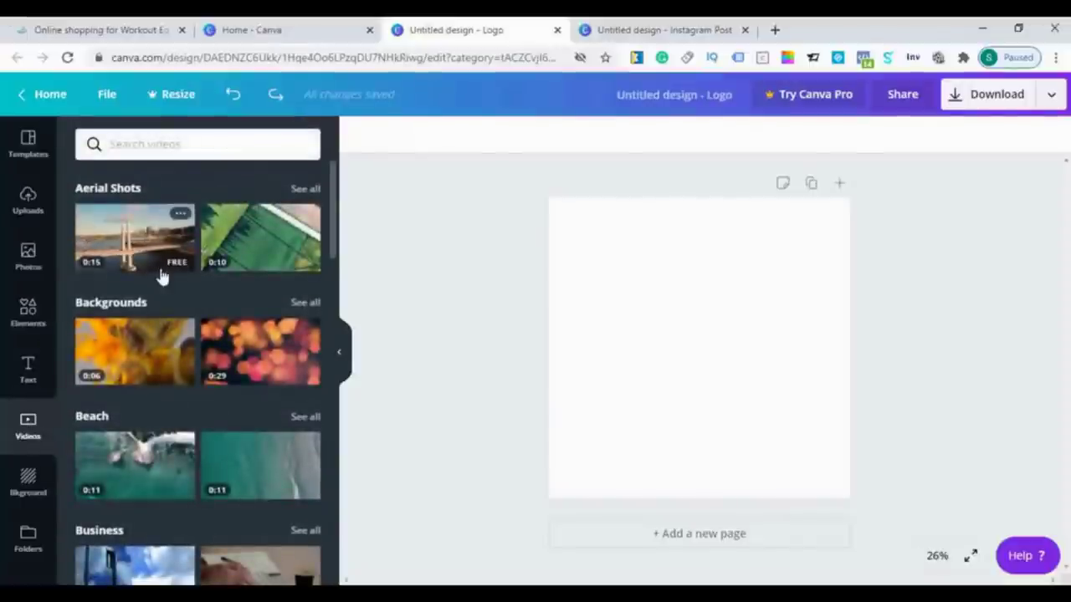
{"action": "scroll", "coordinate": [161, 278], "scroll_direction": "down", "scroll_amount": 5}
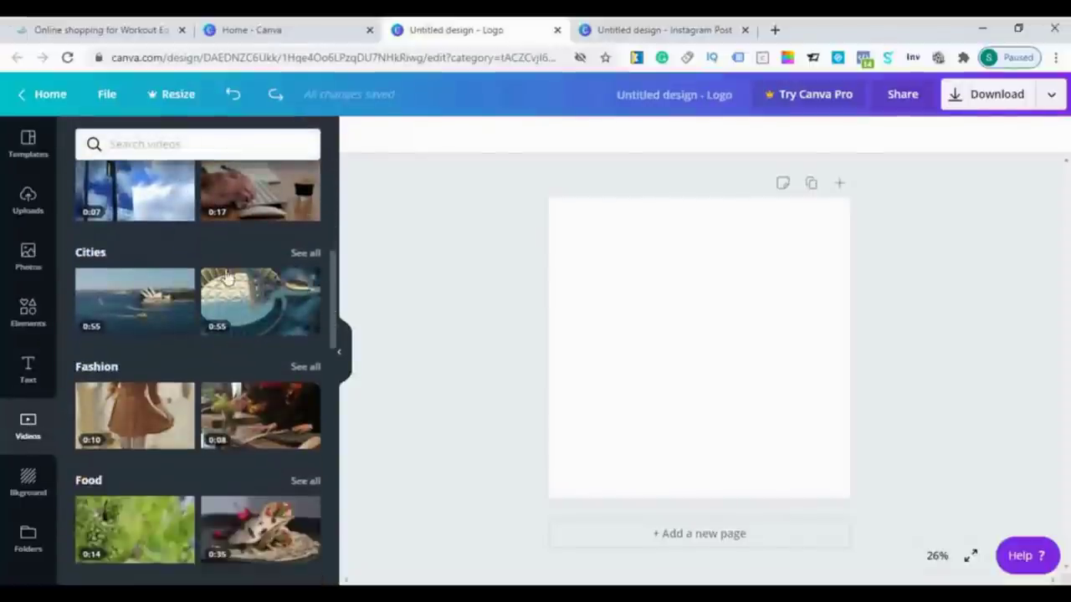
{"action": "scroll", "coordinate": [176, 333], "scroll_direction": "down", "scroll_amount": 3}
Step: Browse the available background colors and images, and view the folder options
{"action": "left_click", "coordinate": [27, 479]}
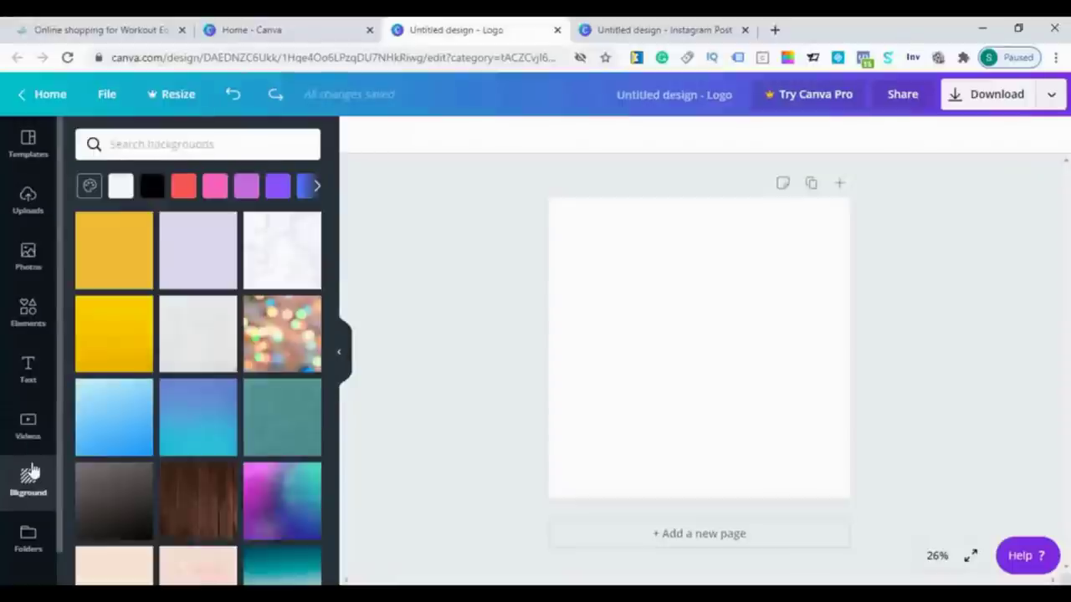
{"action": "scroll", "coordinate": [215, 284], "scroll_direction": "down", "scroll_amount": 4}
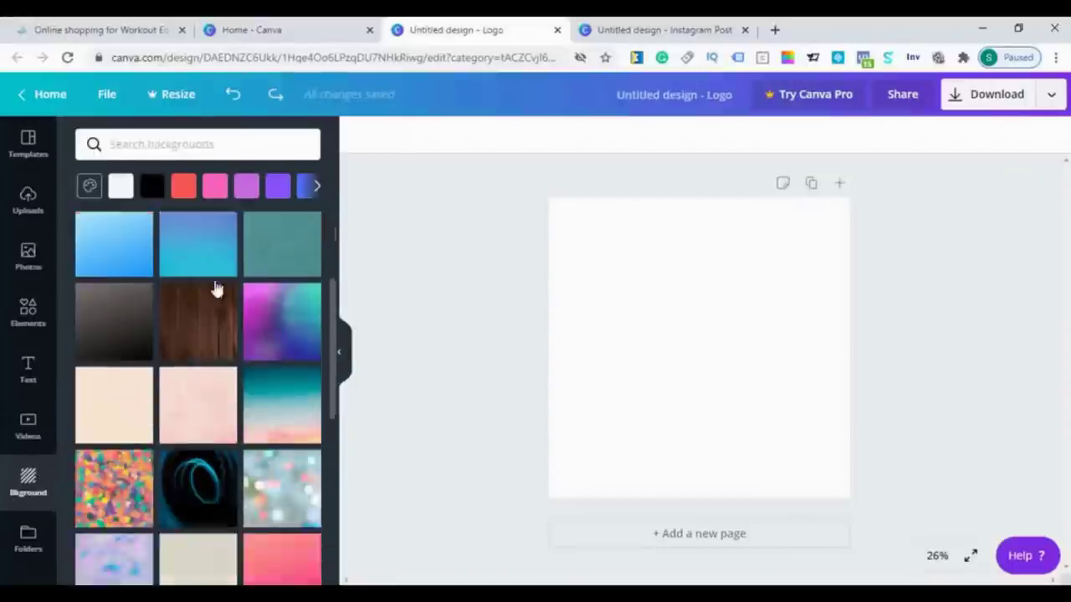
{"action": "scroll", "coordinate": [215, 287], "scroll_direction": "down", "scroll_amount": 2}
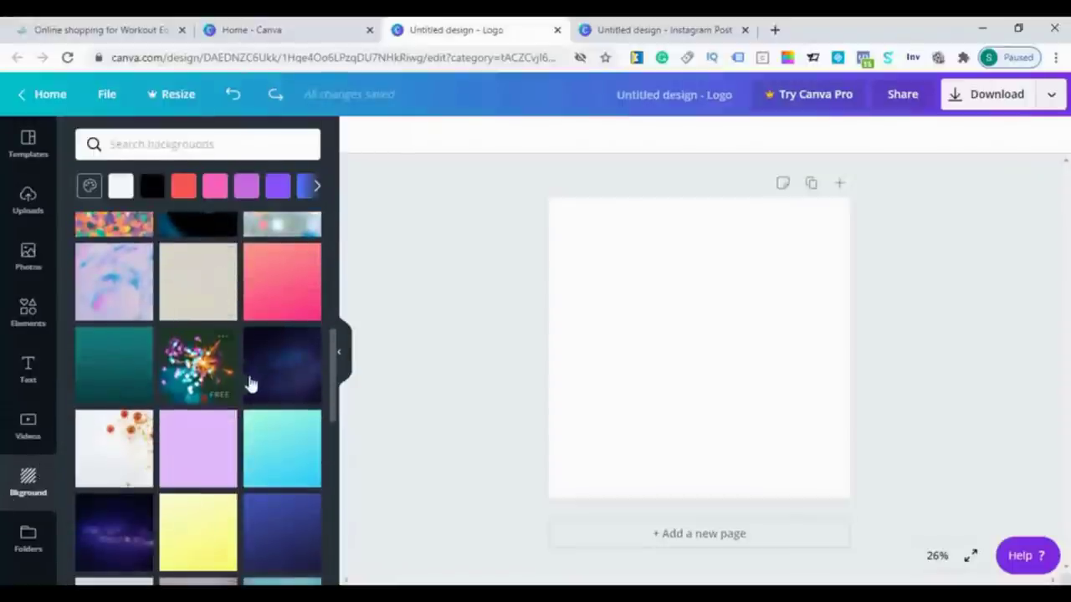
{"action": "scroll", "coordinate": [259, 383], "scroll_direction": "down", "scroll_amount": 1}
{"action": "scroll", "coordinate": [260, 384], "scroll_direction": "down", "scroll_amount": 8}
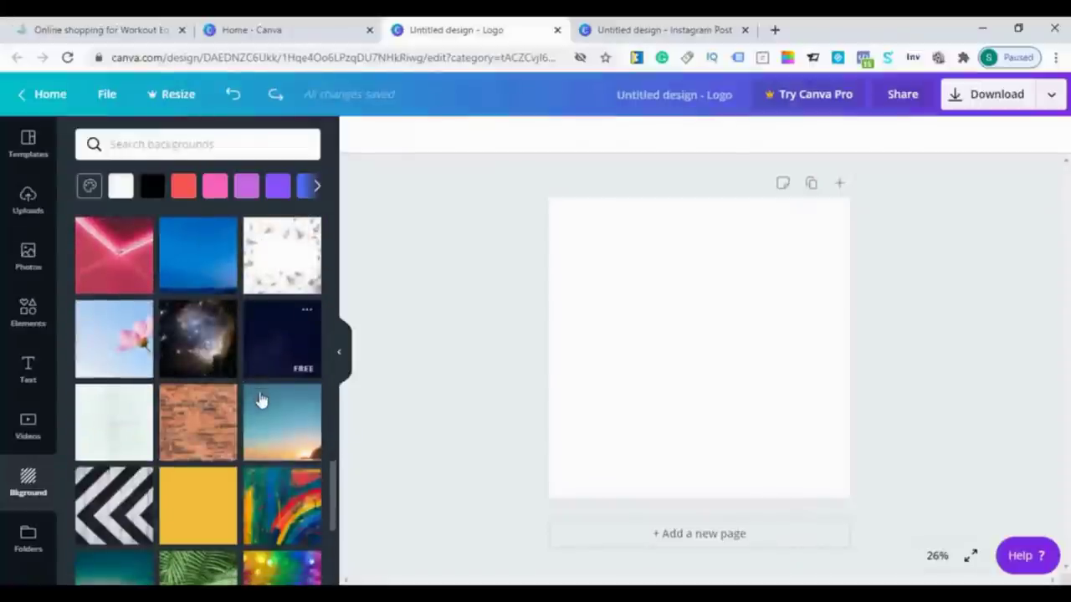
{"action": "scroll", "coordinate": [260, 401], "scroll_direction": "down", "scroll_amount": 2}
{"action": "scroll", "coordinate": [260, 402], "scroll_direction": "down", "scroll_amount": 7}
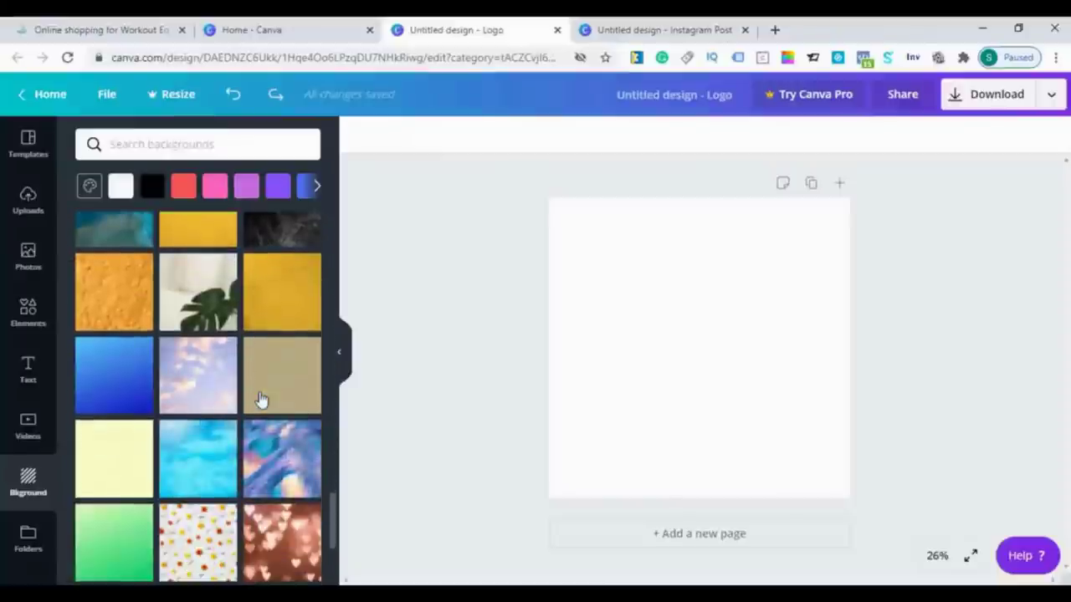
{"action": "scroll", "coordinate": [260, 402], "scroll_direction": "down", "scroll_amount": 1}
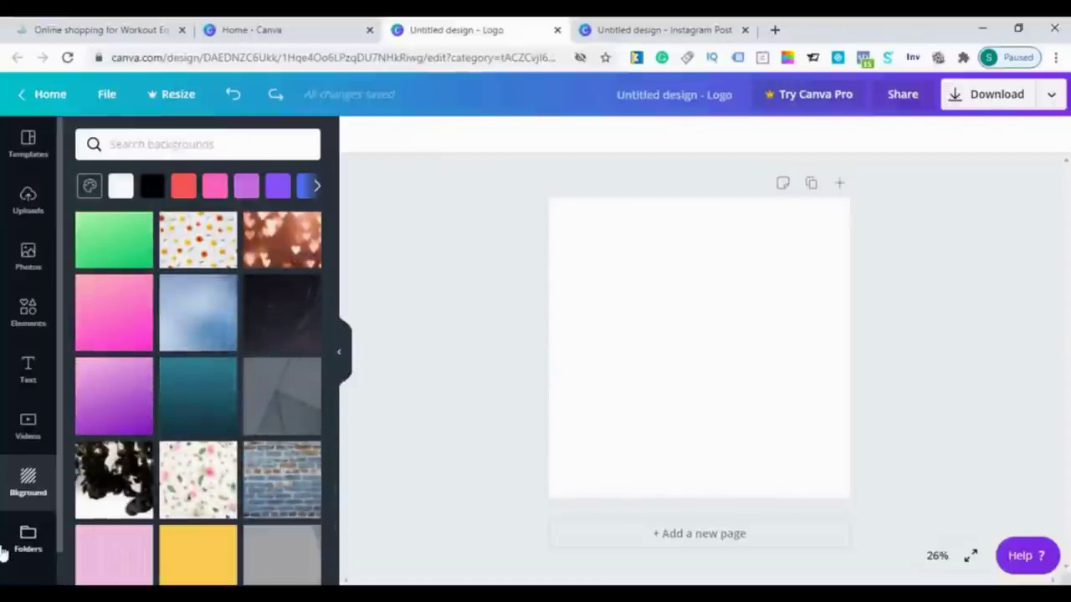
{"action": "left_click", "coordinate": [27, 540]}
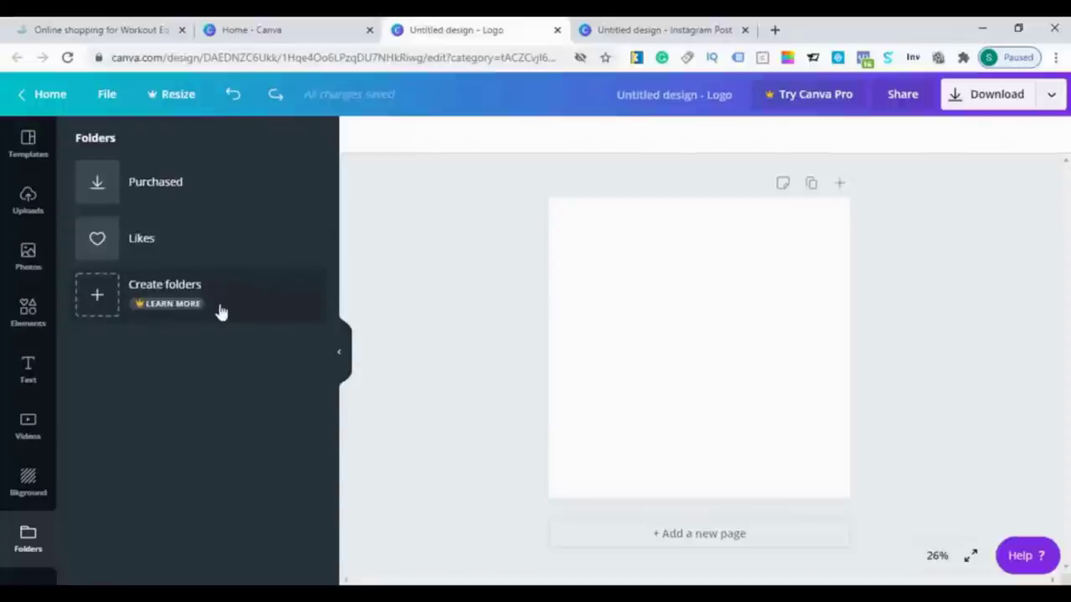
Step: Look through the logo template categories and show all Sports Logo templates
{"action": "left_click", "coordinate": [27, 141]}
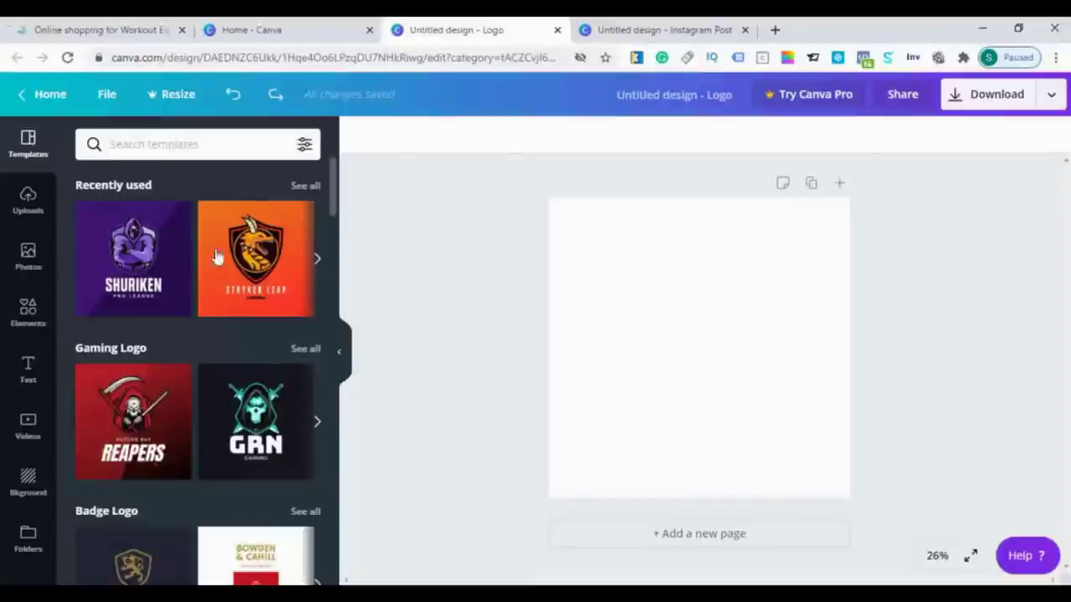
{"action": "scroll", "coordinate": [228, 224], "scroll_direction": "down", "scroll_amount": 2}
{"action": "scroll", "coordinate": [227, 225], "scroll_direction": "down", "scroll_amount": 2}
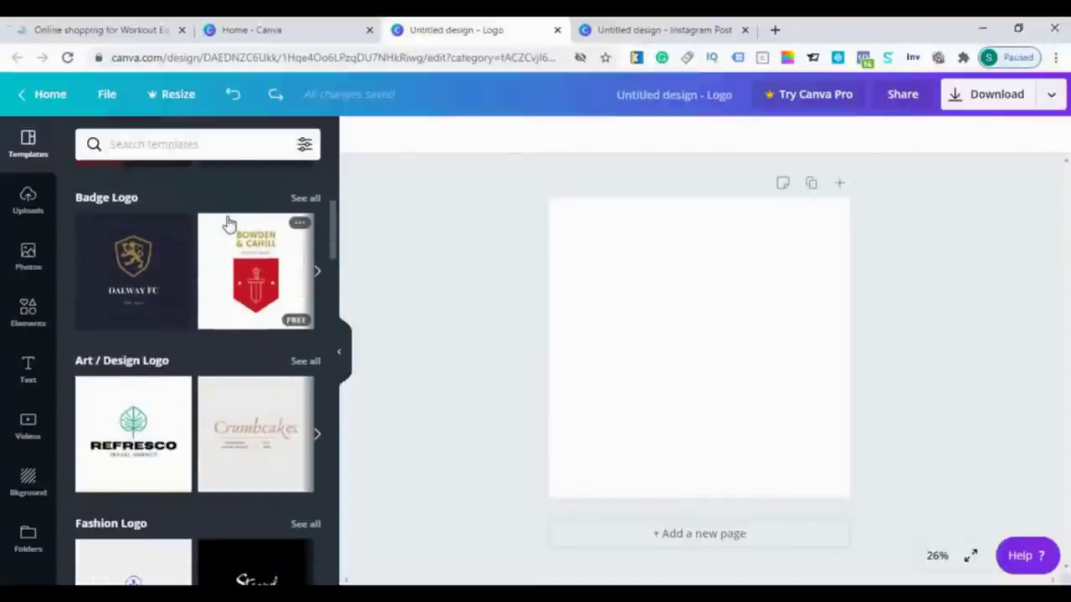
{"action": "scroll", "coordinate": [228, 224], "scroll_direction": "down", "scroll_amount": 6}
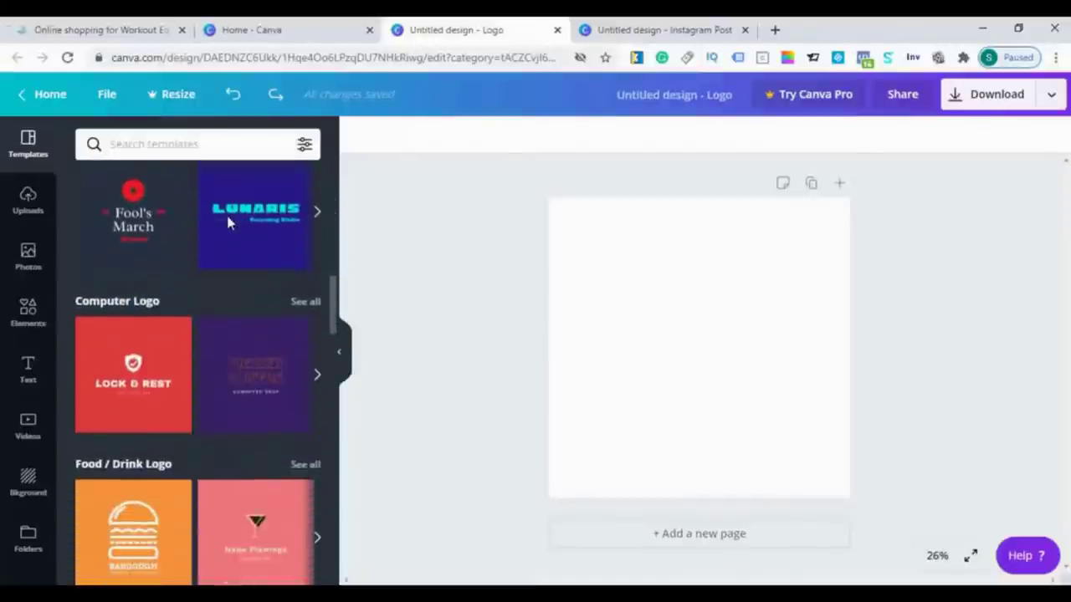
{"action": "scroll", "coordinate": [227, 224], "scroll_direction": "down", "scroll_amount": 5}
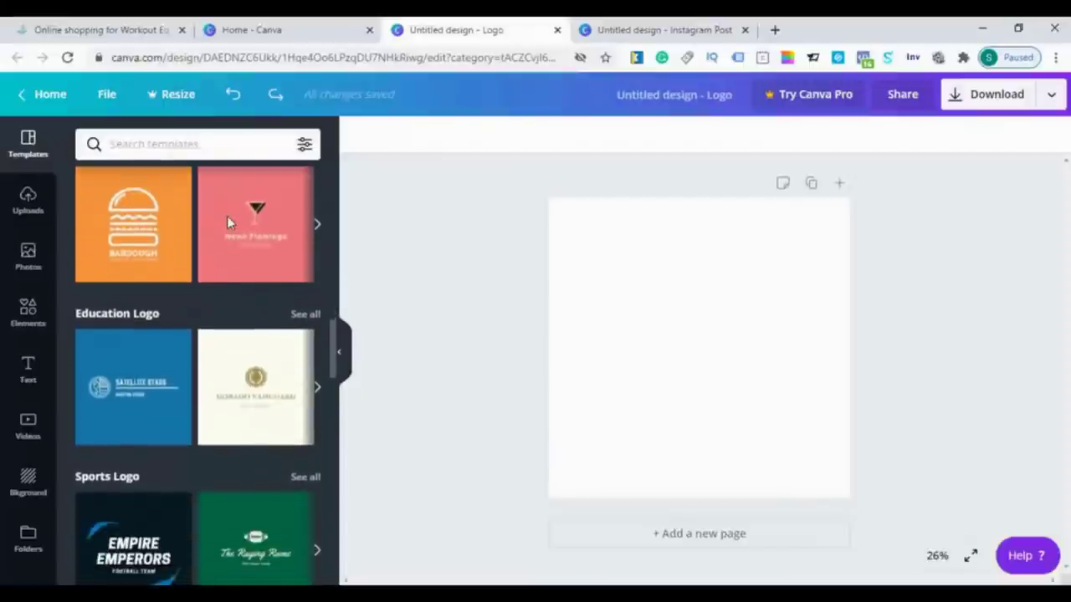
{"action": "scroll", "coordinate": [122, 406], "scroll_direction": "down", "scroll_amount": 2}
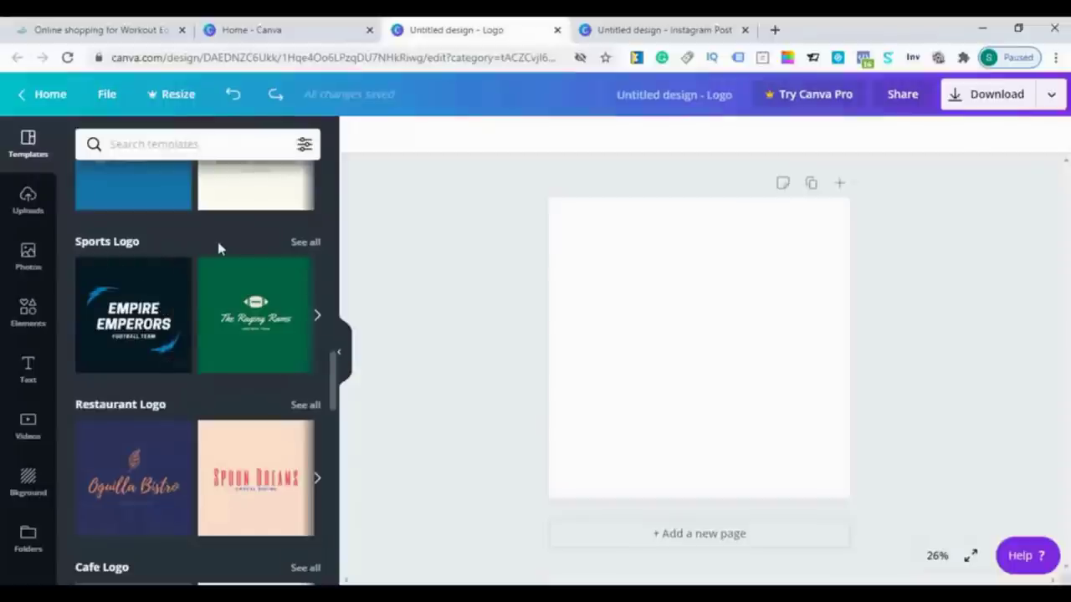
{"action": "left_click", "coordinate": [303, 243]}
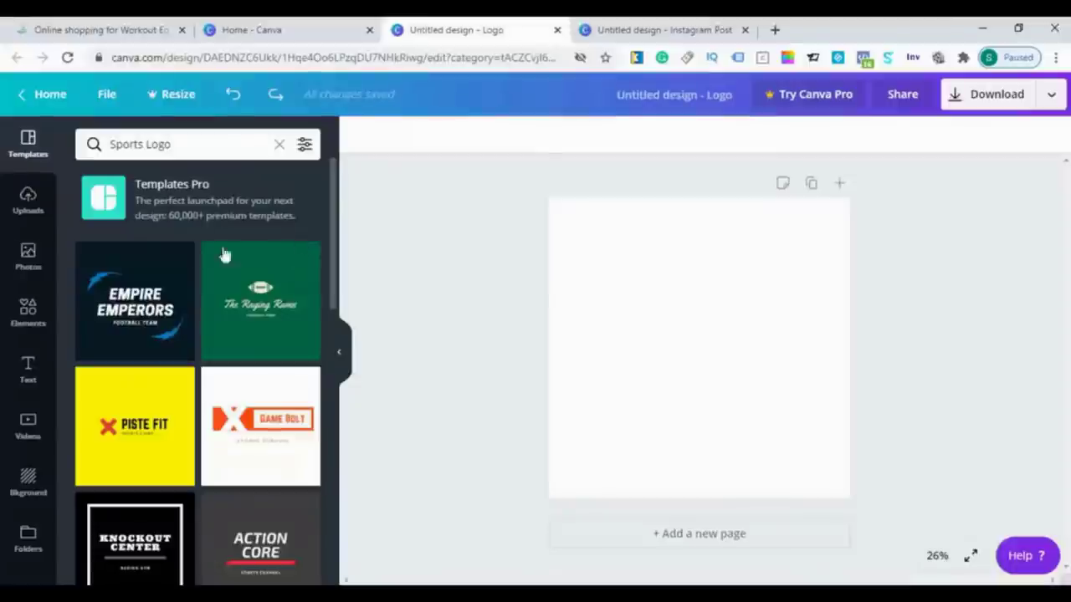
Step: Apply the Empire Emperors football logo template and replace its main heading with "FITNESS EMPIRE"
{"action": "left_click", "coordinate": [146, 314]}
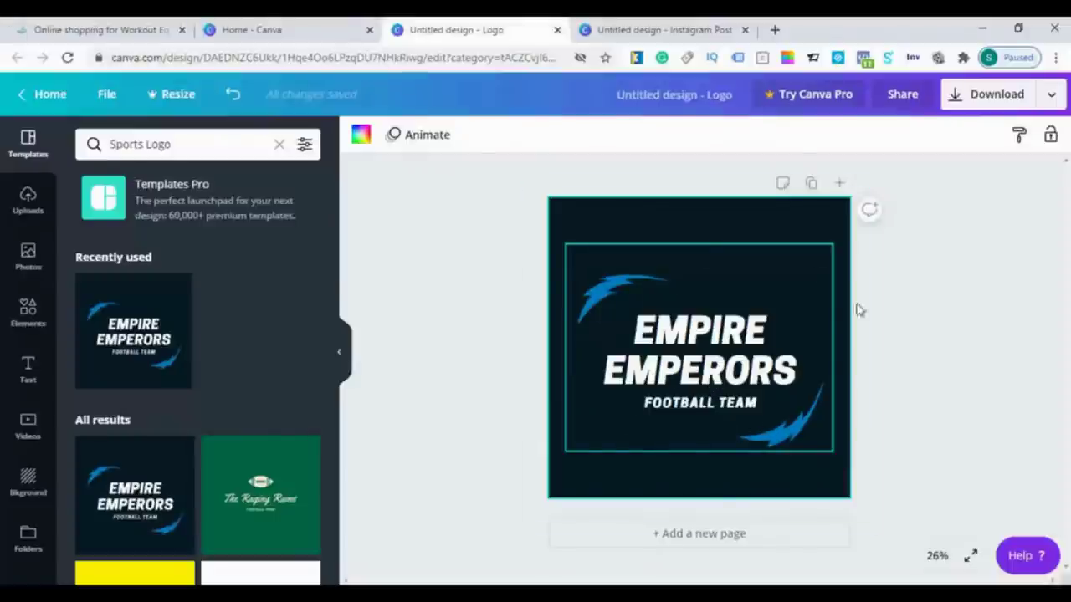
{"action": "left_click", "coordinate": [719, 347]}
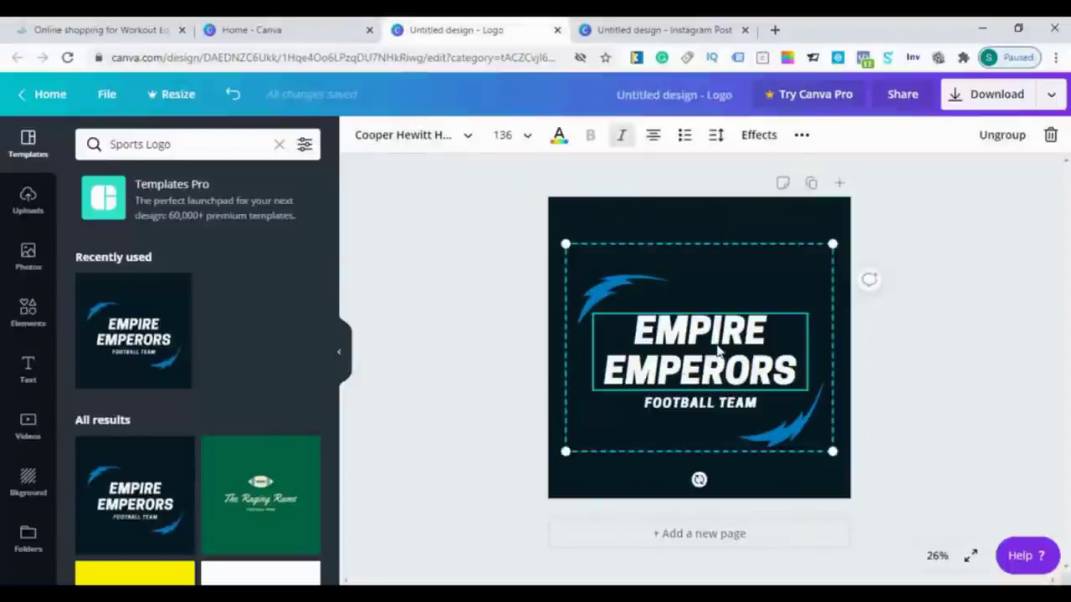
{"action": "left_click", "coordinate": [762, 345]}
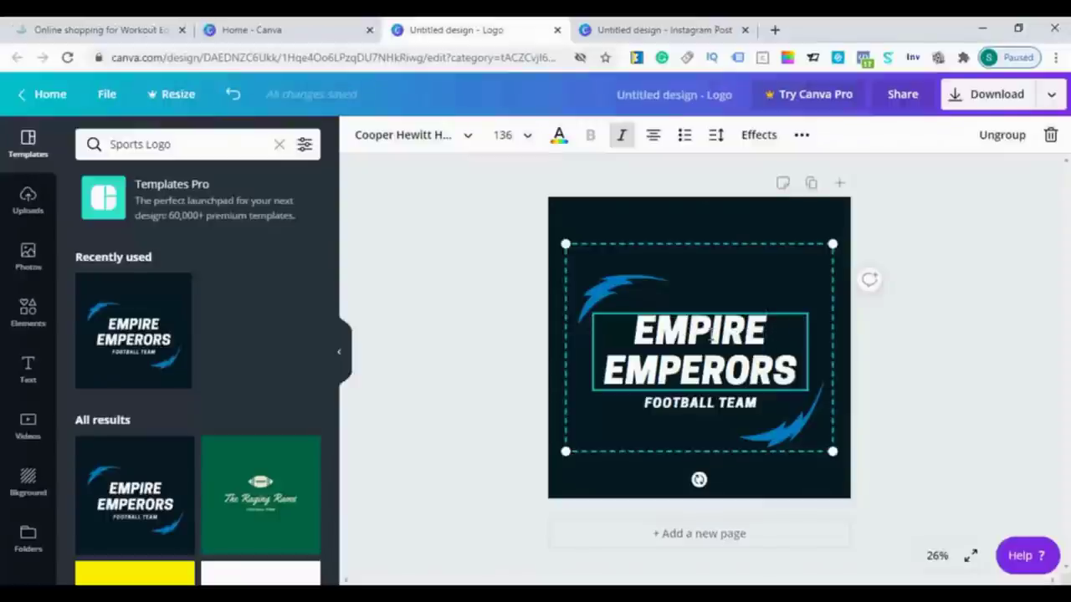
{"action": "triple_click", "coordinate": [711, 334]}
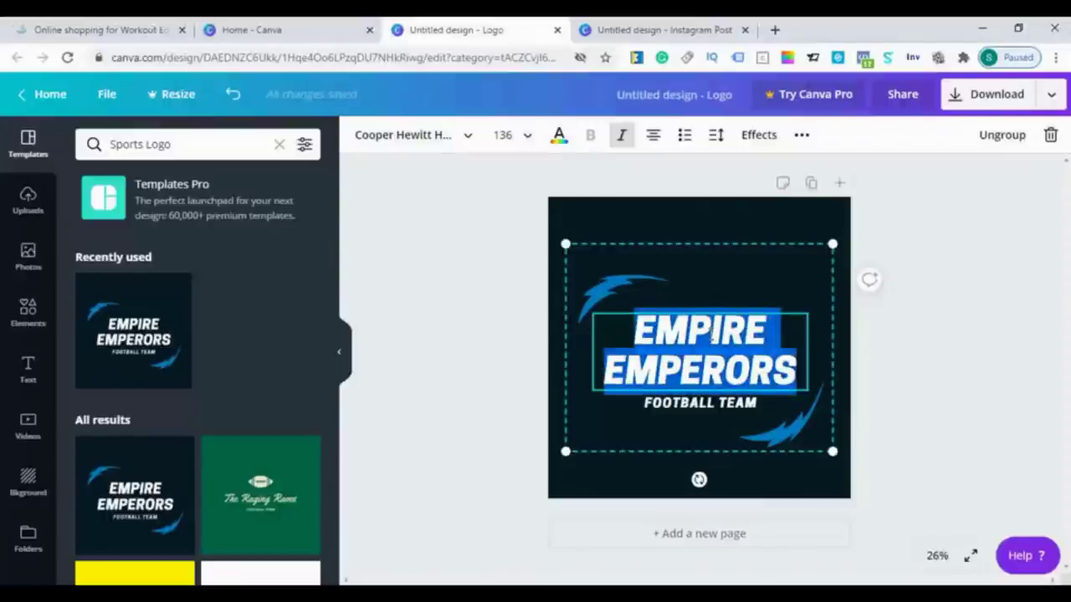
{"action": "type", "text": "FITNESS"}
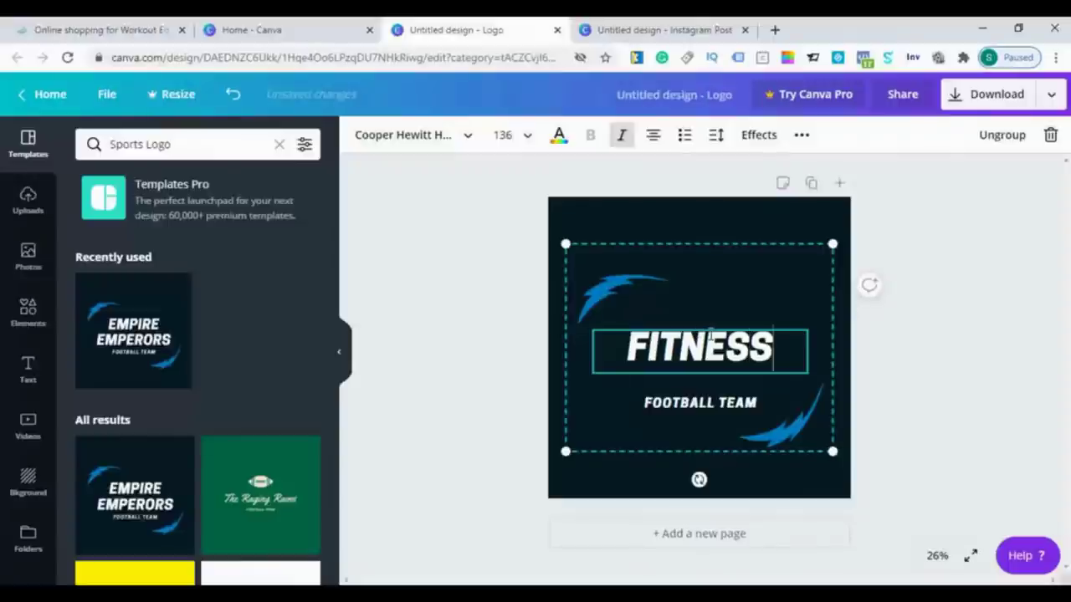
{"action": "type", "text": " EMPIRE"}
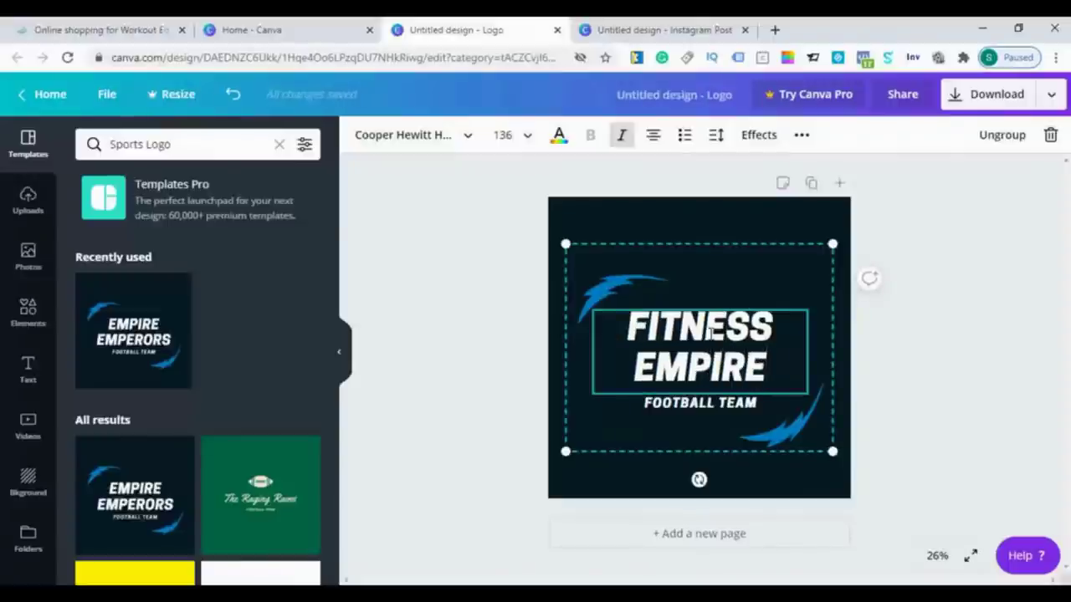
{"action": "left_click", "coordinate": [977, 301]}
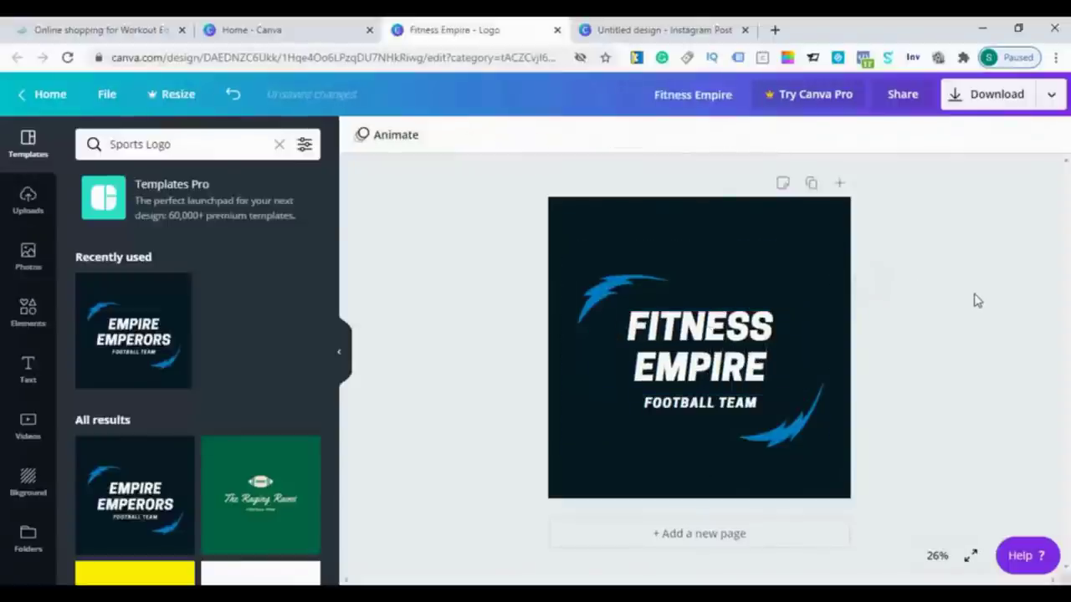
Step: Replace the "FOOTBALL TEAM" tagline beneath the heading with "GET FIT!"
{"action": "left_click", "coordinate": [703, 404]}
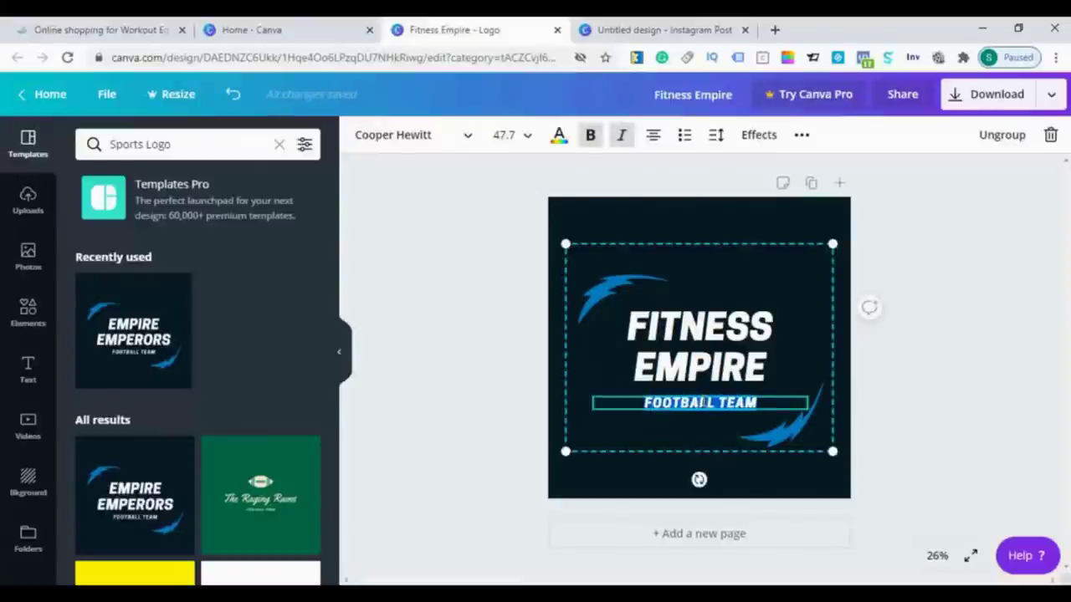
{"action": "type", "text": "GET FIT!"}
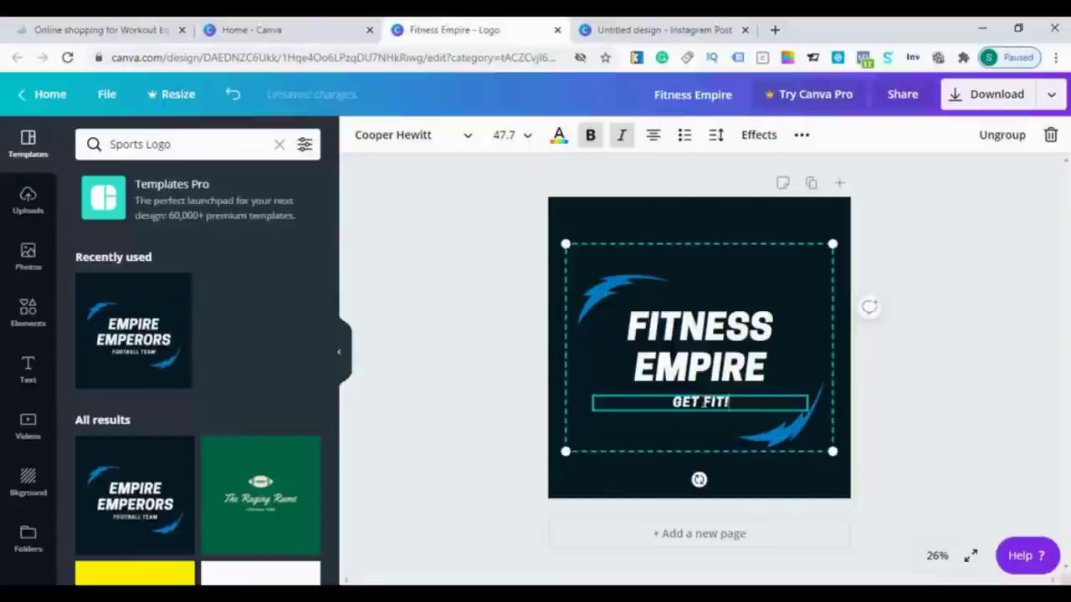
{"action": "left_click", "coordinate": [903, 349]}
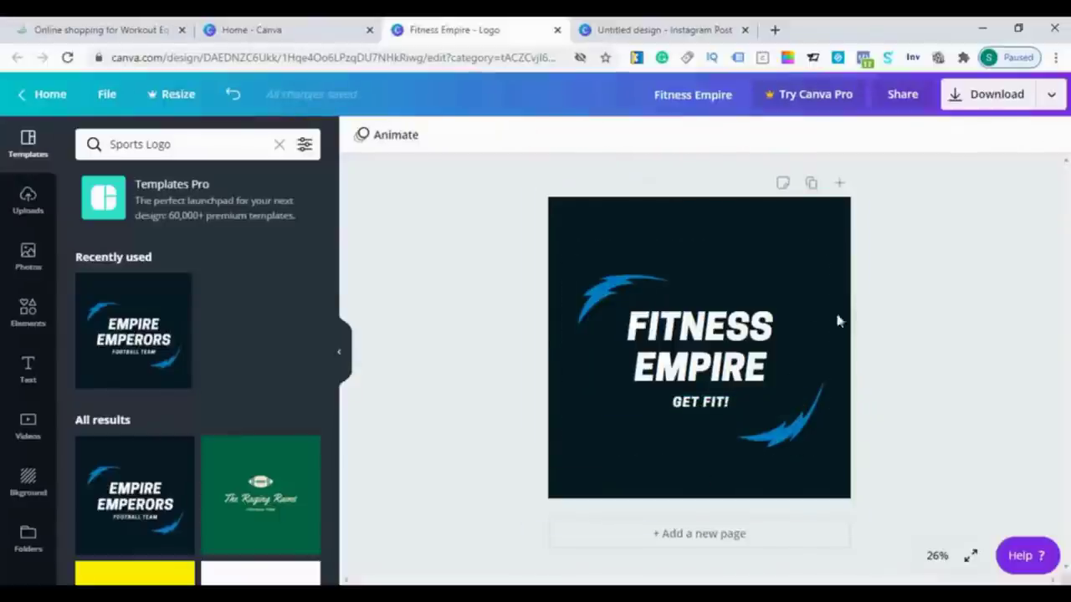
Step: Try gray and light blue on the FITNESS EMPIRE heading, and settle on the dark blue default color
{"action": "left_click", "coordinate": [692, 362]}
{"action": "left_click", "coordinate": [557, 138]}
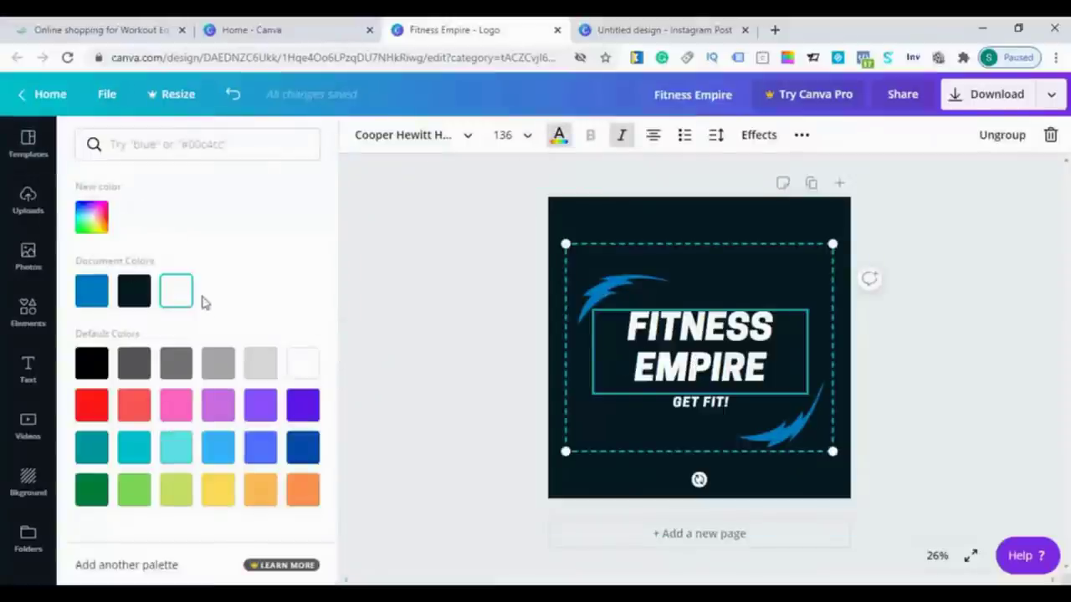
{"action": "left_click", "coordinate": [173, 368]}
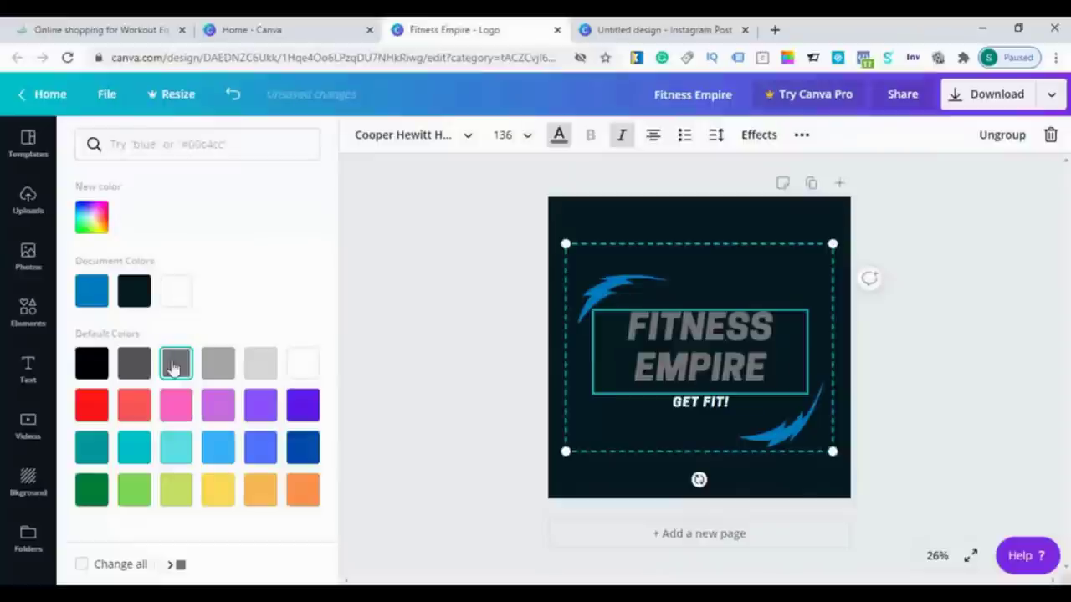
{"action": "left_click", "coordinate": [217, 454]}
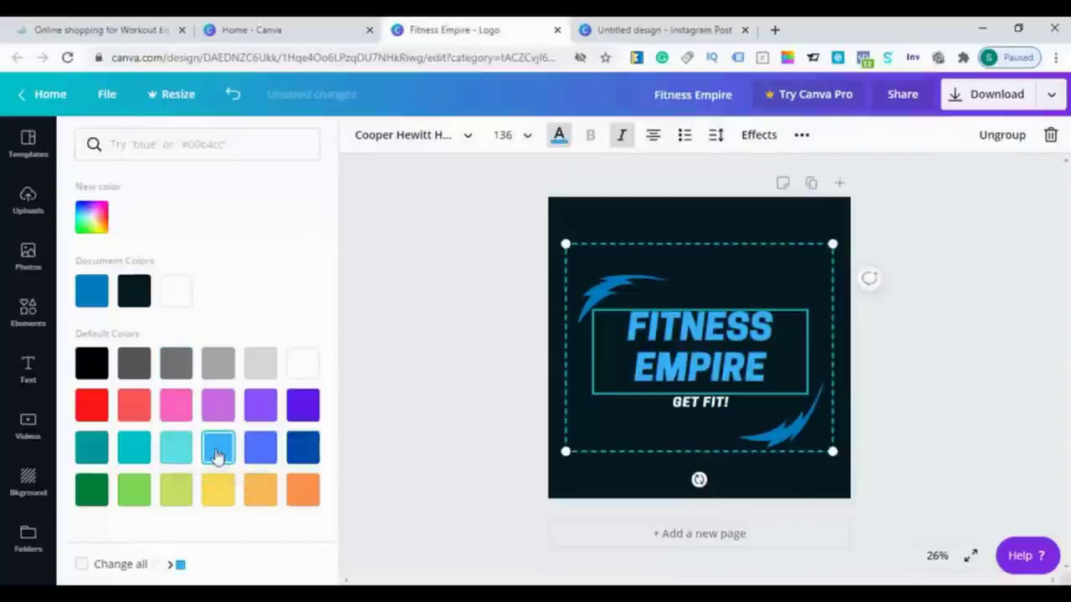
{"action": "left_click", "coordinate": [302, 450]}
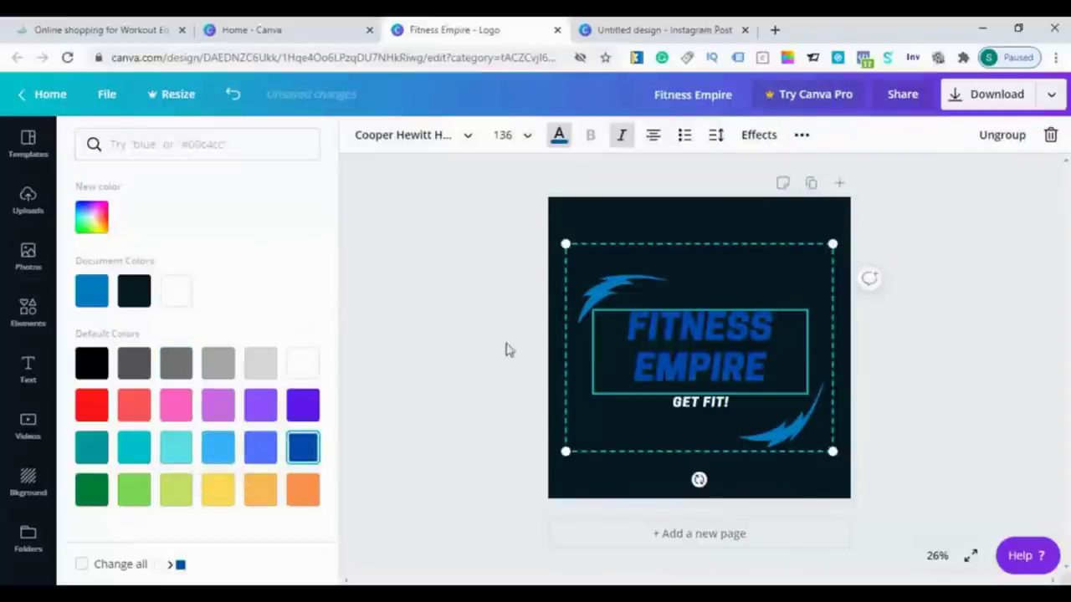
Step: Recolor the "GET FIT!" tagline with the same dark blue document color as the heading
{"action": "left_click", "coordinate": [698, 406]}
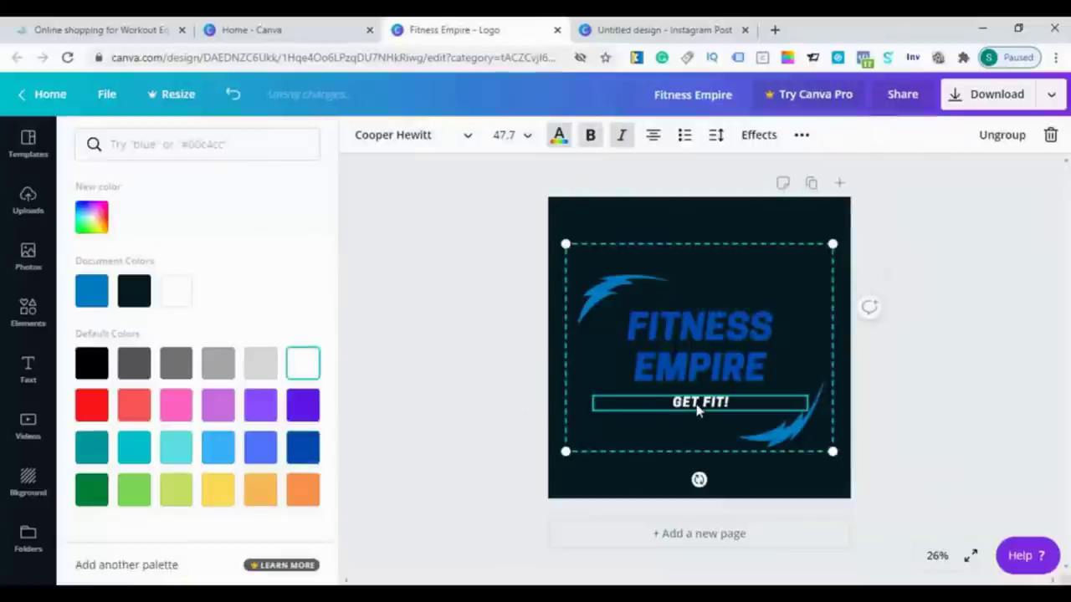
{"action": "double_click", "coordinate": [699, 402]}
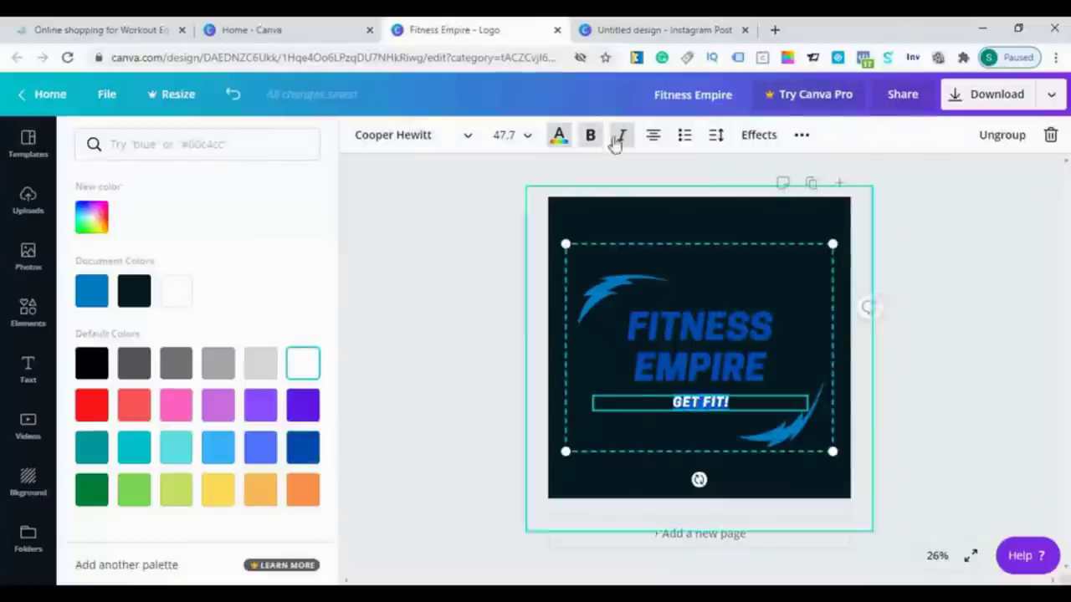
{"action": "left_click", "coordinate": [550, 148]}
{"action": "left_click", "coordinate": [548, 149]}
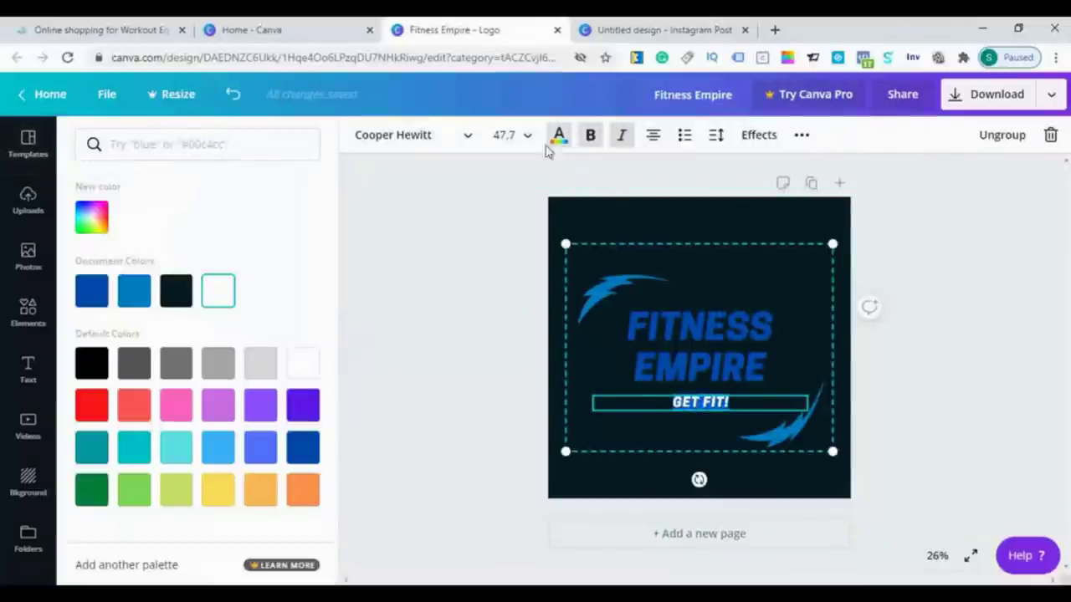
{"action": "left_click", "coordinate": [93, 297]}
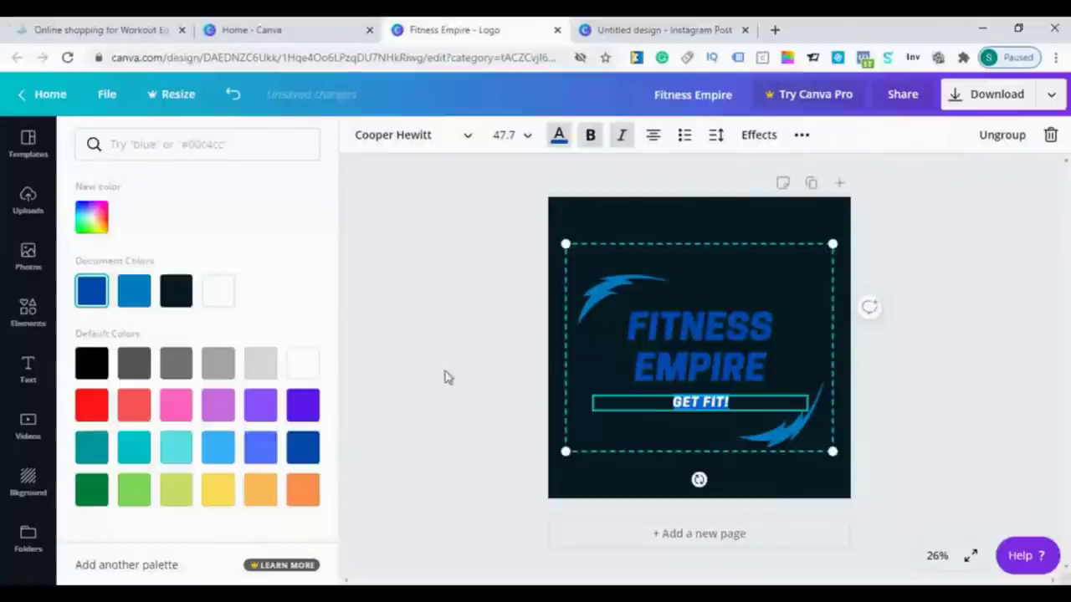